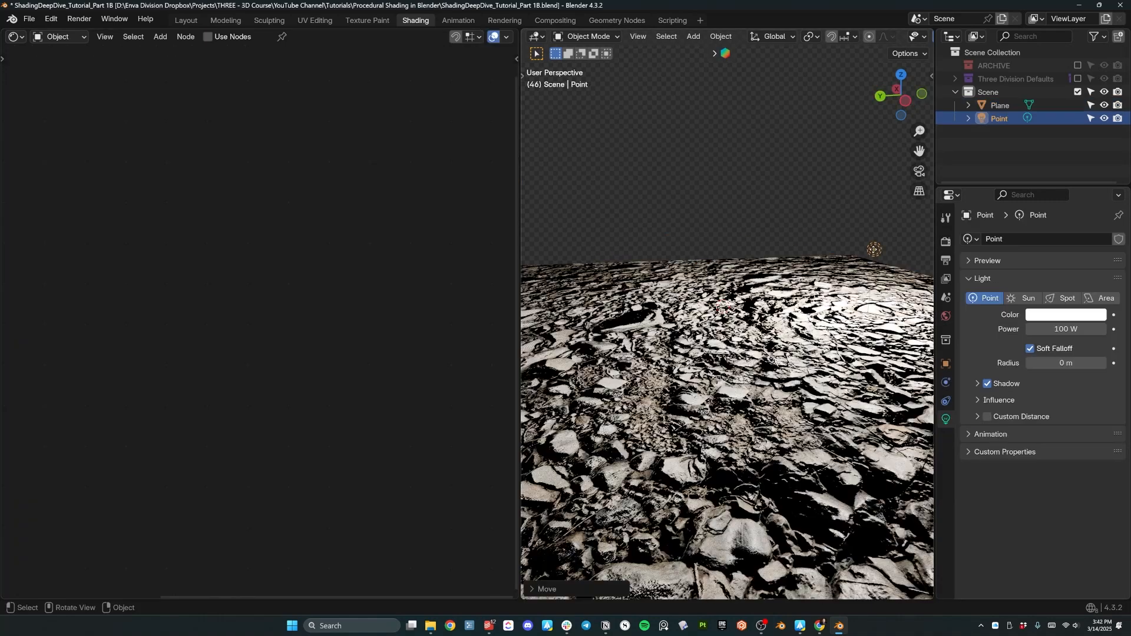
Drop the new point light in place above the rocky ground plane.
{"action": "left_click", "coordinate": [656, 174]}
Select the stacked cube and switch the viewport to Rendered shading.
{"action": "middle_click_drag", "start_coordinate": [655, 175], "coordinate": [656, 248]}
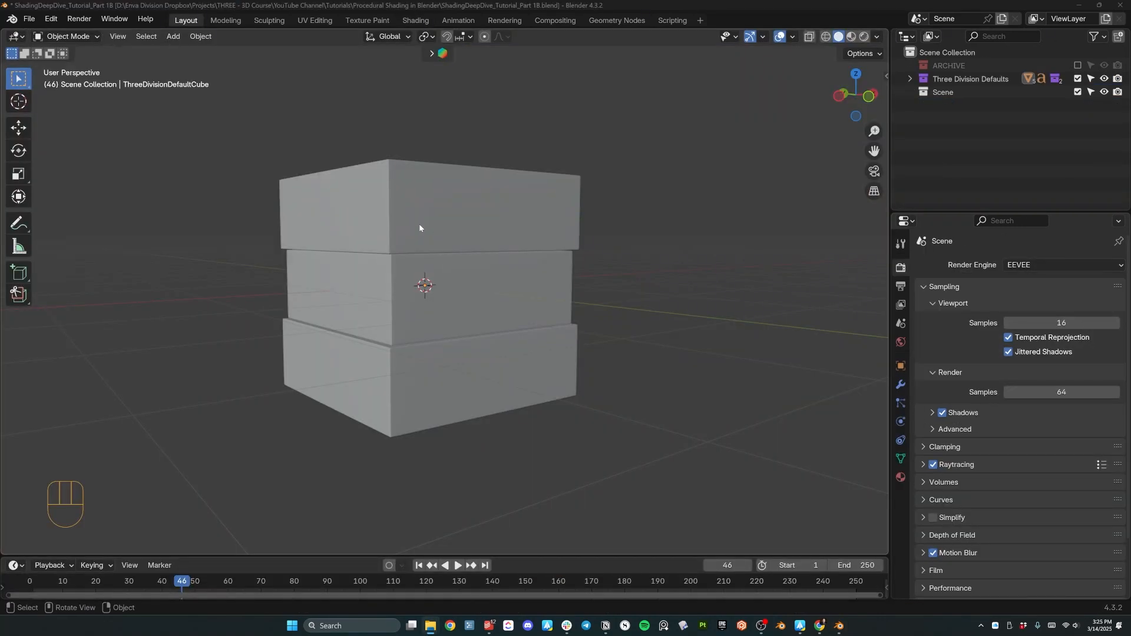
{"action": "left_click", "coordinate": [420, 223]}
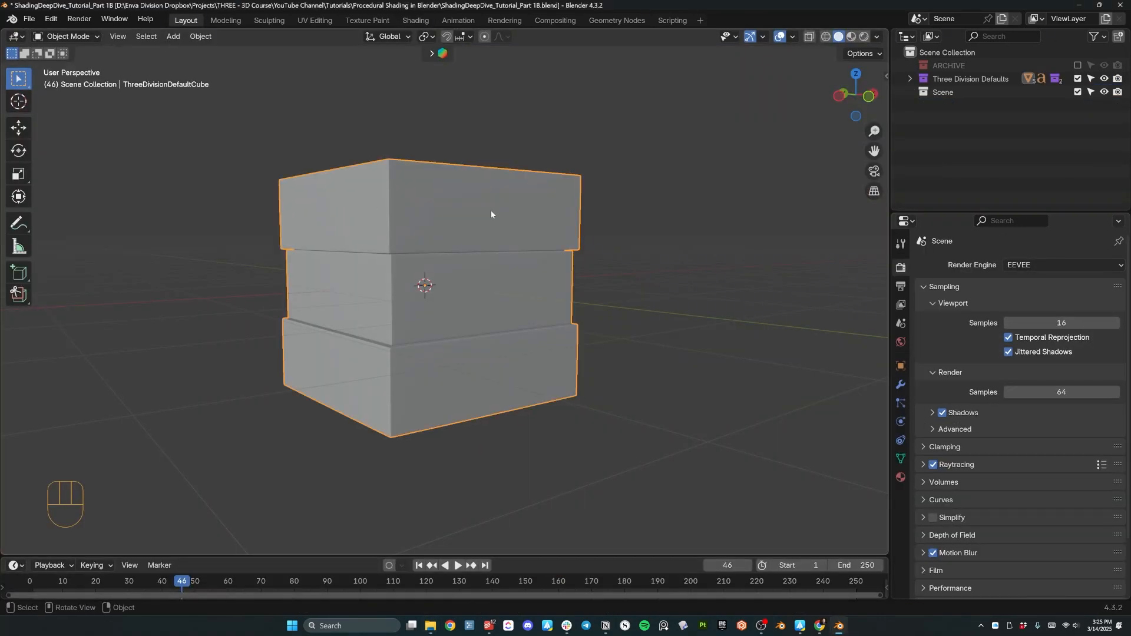
{"action": "middle_click_drag", "start_coordinate": [432, 213], "coordinate": [528, 214]}
{"action": "middle_click_drag", "start_coordinate": [456, 265], "coordinate": [448, 255]}
{"action": "key", "text": "z"}
{"action": "left_click", "coordinate": [538, 247]}
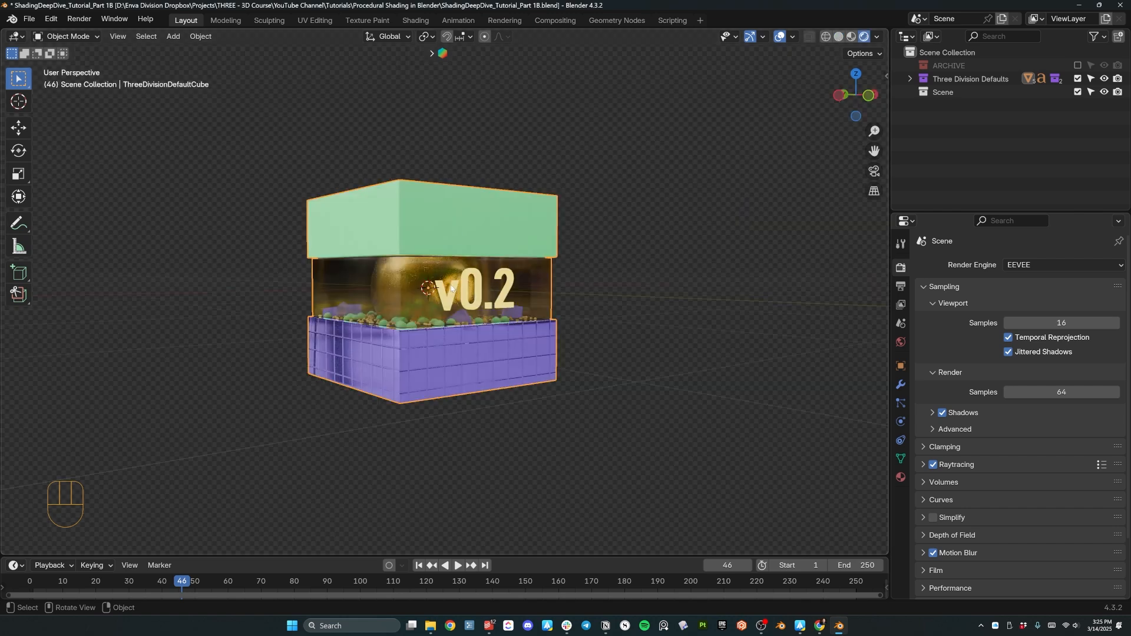
Zoom and orbit around the cube, briefly selecting and deselecting its scattered pebbles.
{"action": "scroll", "coordinate": [452, 288], "scroll_direction": "up", "scroll_amount": 2}
{"action": "middle_click_drag", "start_coordinate": [452, 289], "coordinate": [423, 362]}
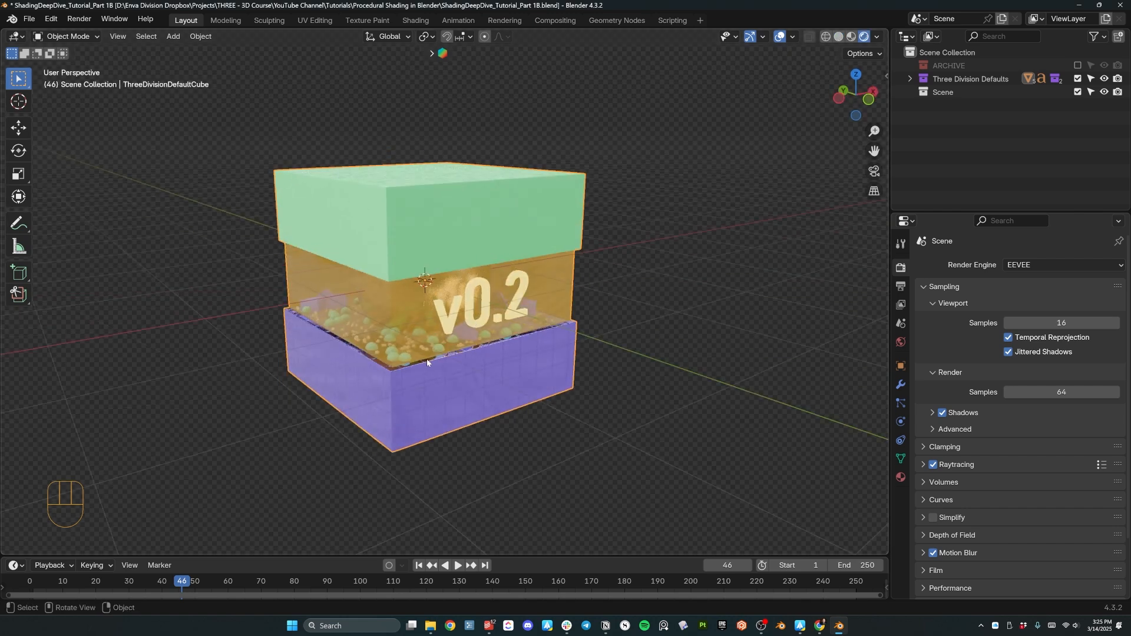
{"action": "left_click", "coordinate": [370, 341], "text": "shift"}
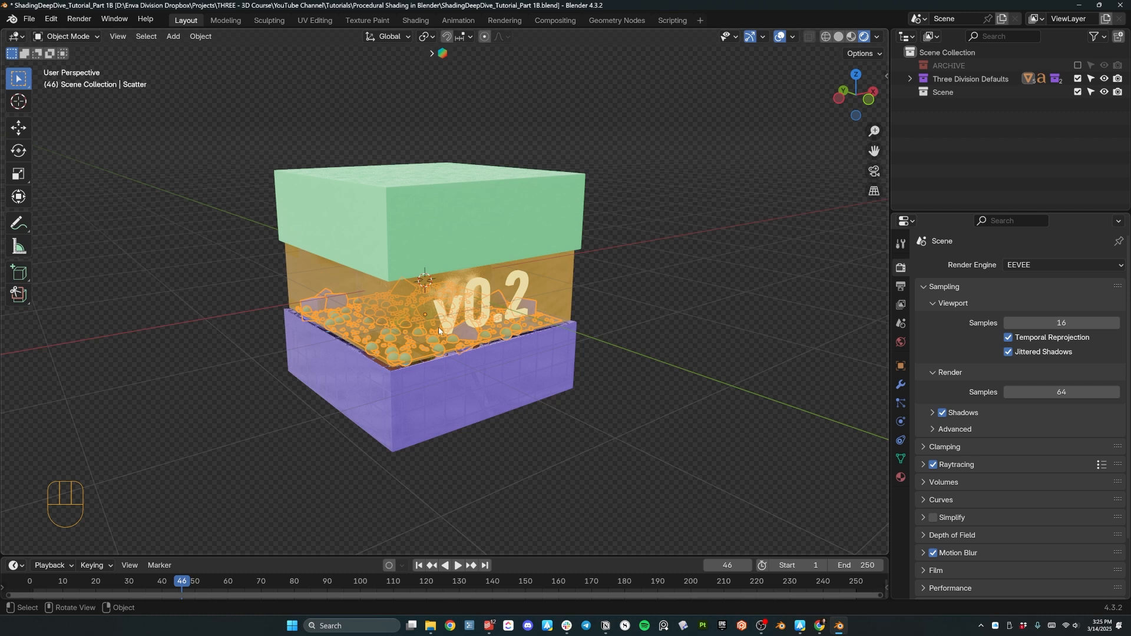
{"action": "middle_click_drag", "start_coordinate": [482, 370], "coordinate": [500, 314]}
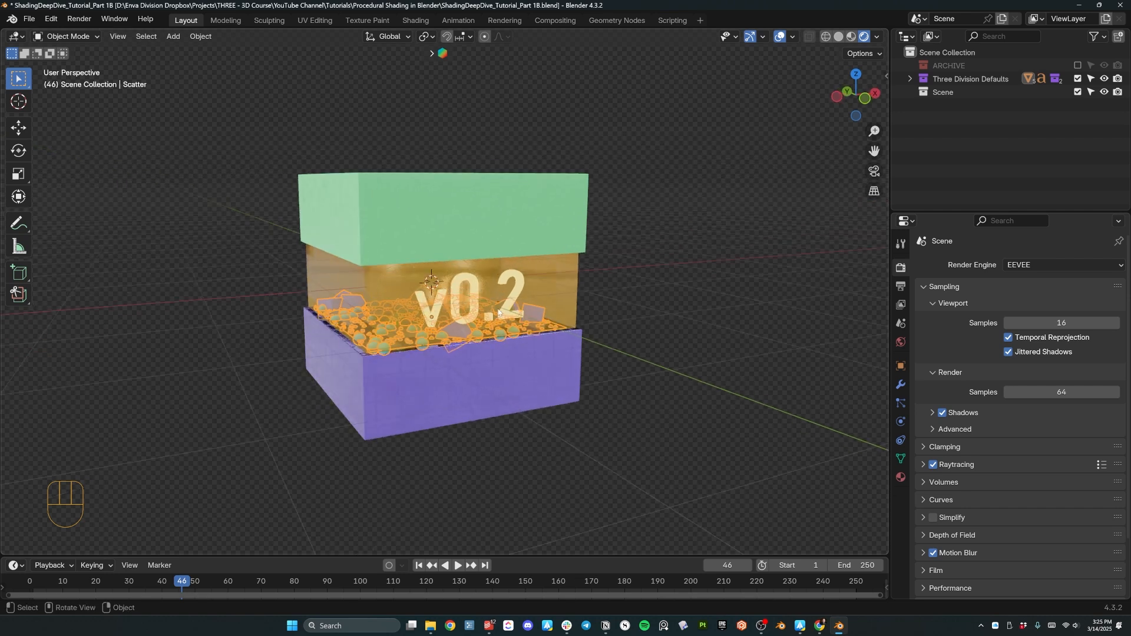
{"action": "left_click", "coordinate": [646, 307]}
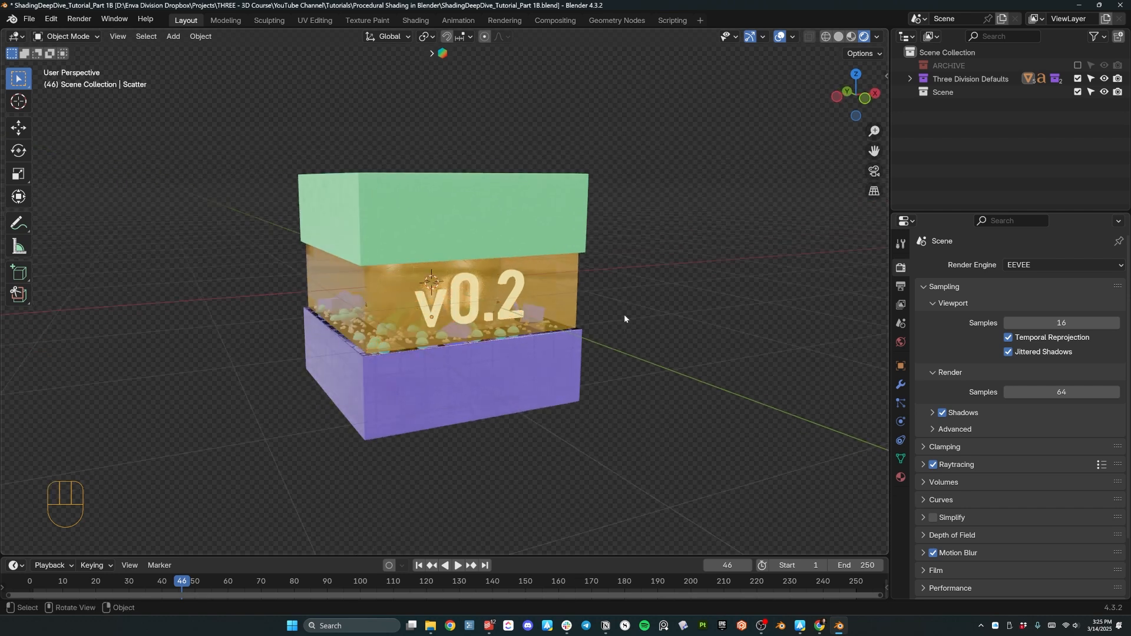
{"action": "key", "text": "ctrl+z"}
{"action": "key", "text": "ctrl+z"}
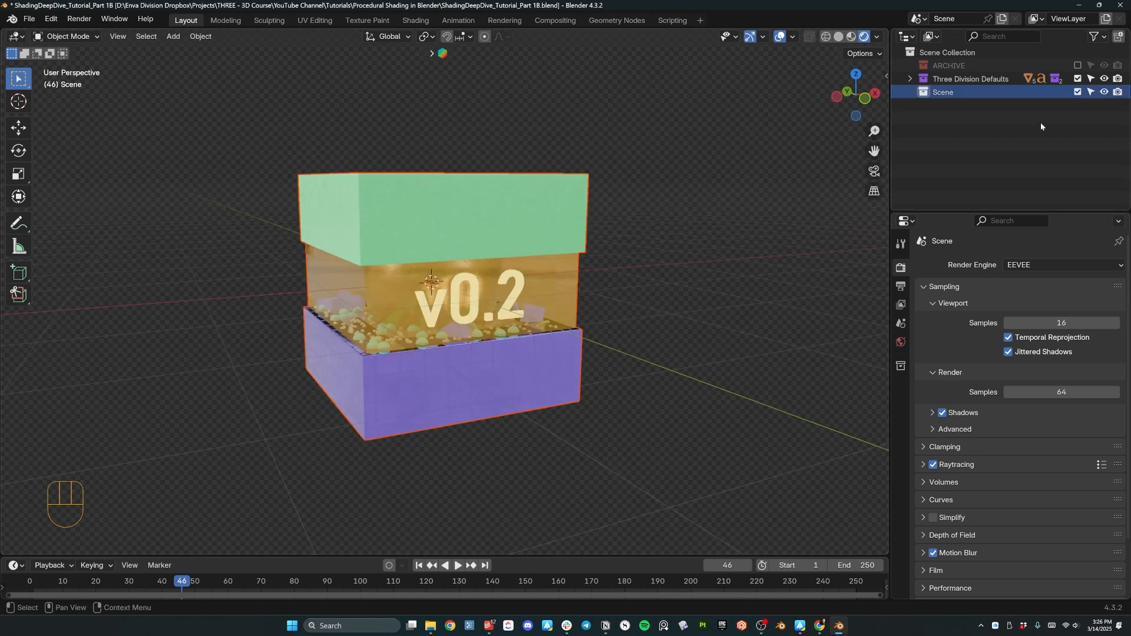
Exclude the Three Division Defaults collection, then add a new cube and a UV sphere.
{"action": "left_click", "coordinate": [1079, 79]}
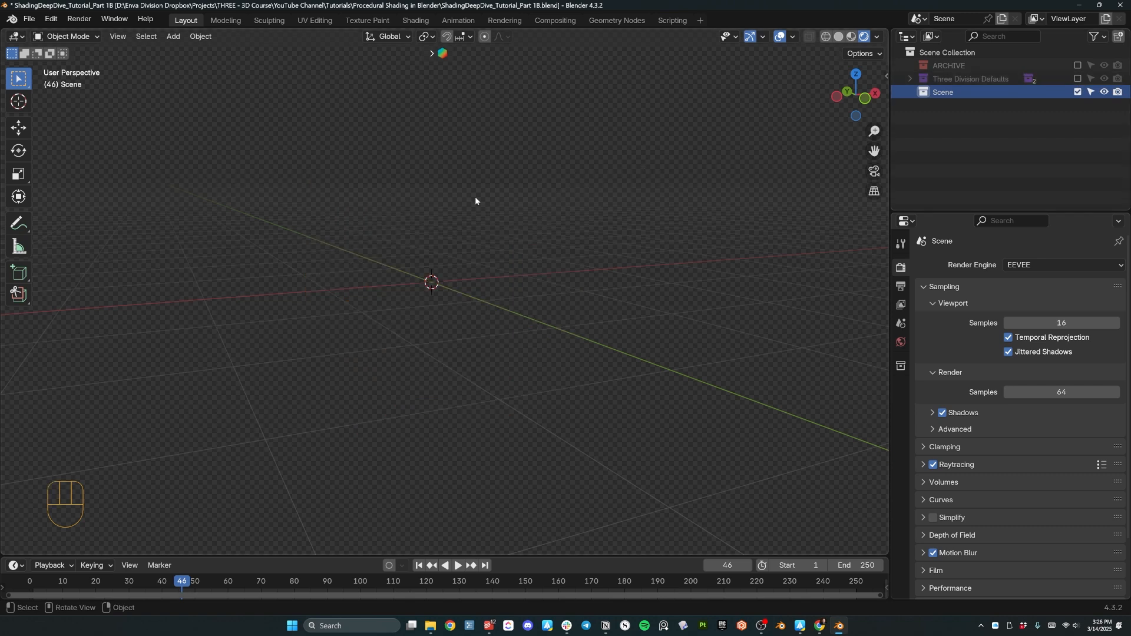
{"action": "key", "text": "shift+a"}
{"action": "mouse_move", "coordinate": [475, 214]}
{"action": "left_click", "coordinate": [525, 229]}
{"action": "key", "text": "shift+a"}
{"action": "mouse_move", "coordinate": [462, 235]}
{"action": "left_click", "coordinate": [521, 268]}
Move the sphere right of the cube along X, shade it smooth, and show the cube's material settings.
{"action": "scroll", "coordinate": [495, 259], "scroll_direction": "down", "scroll_amount": 3}
{"action": "key", "text": "g"}
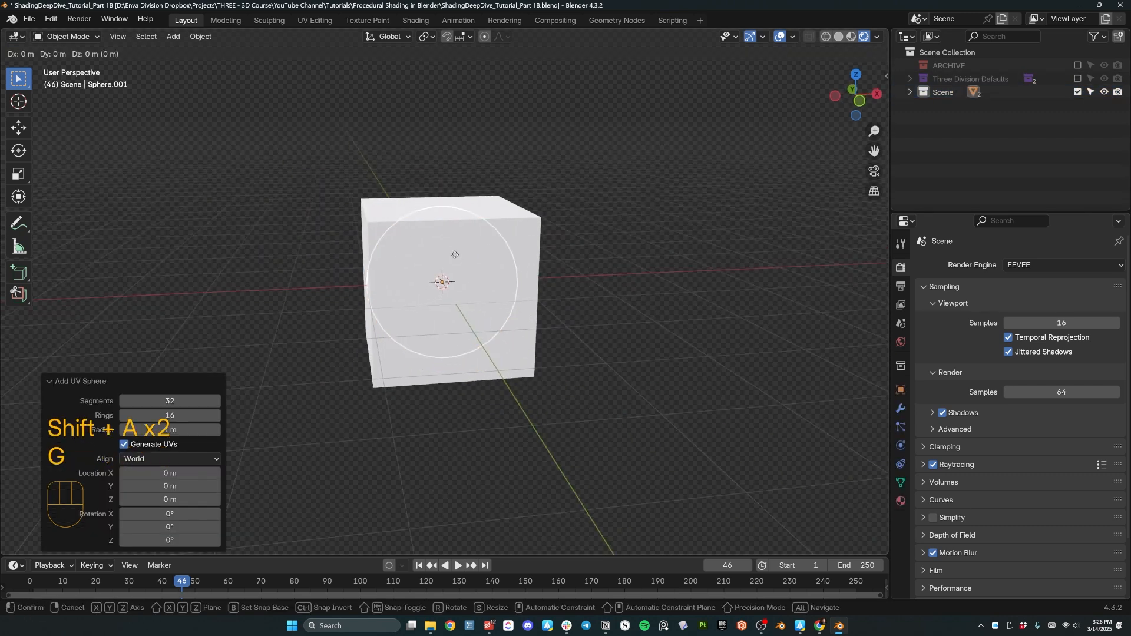
{"action": "key", "text": "x"}
{"action": "left_click", "coordinate": [616, 244]}
{"action": "middle_click_drag", "start_coordinate": [616, 244], "coordinate": [632, 274]}
{"action": "right_click", "coordinate": [606, 262]}
{"action": "left_click", "coordinate": [605, 262]}
{"action": "left_click", "coordinate": [423, 225]}
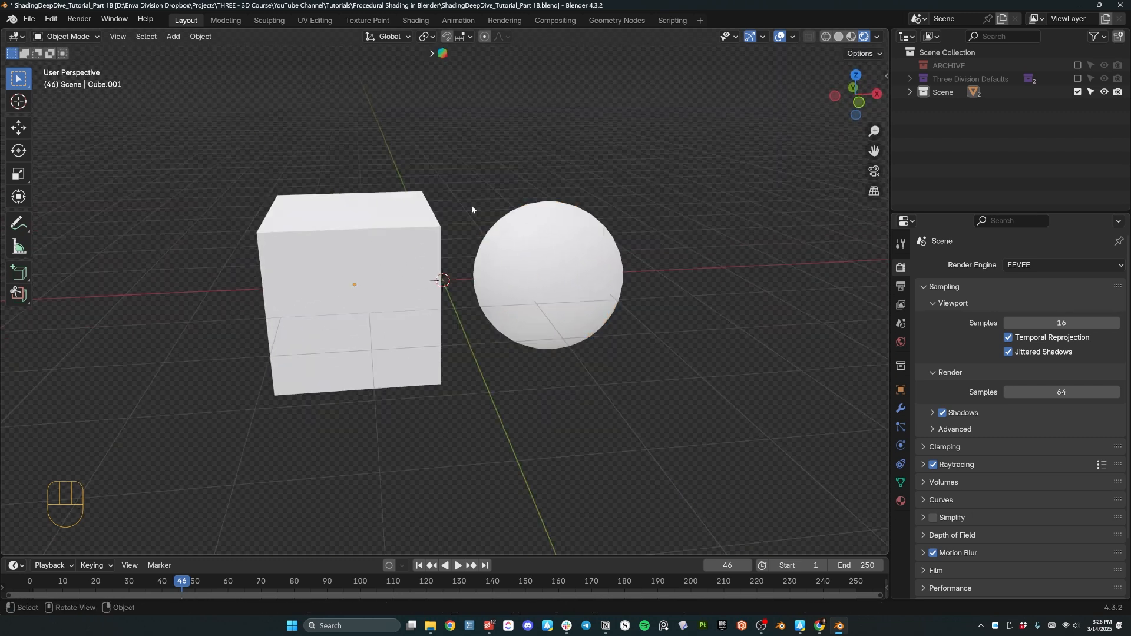
{"action": "left_click", "coordinate": [901, 501]}
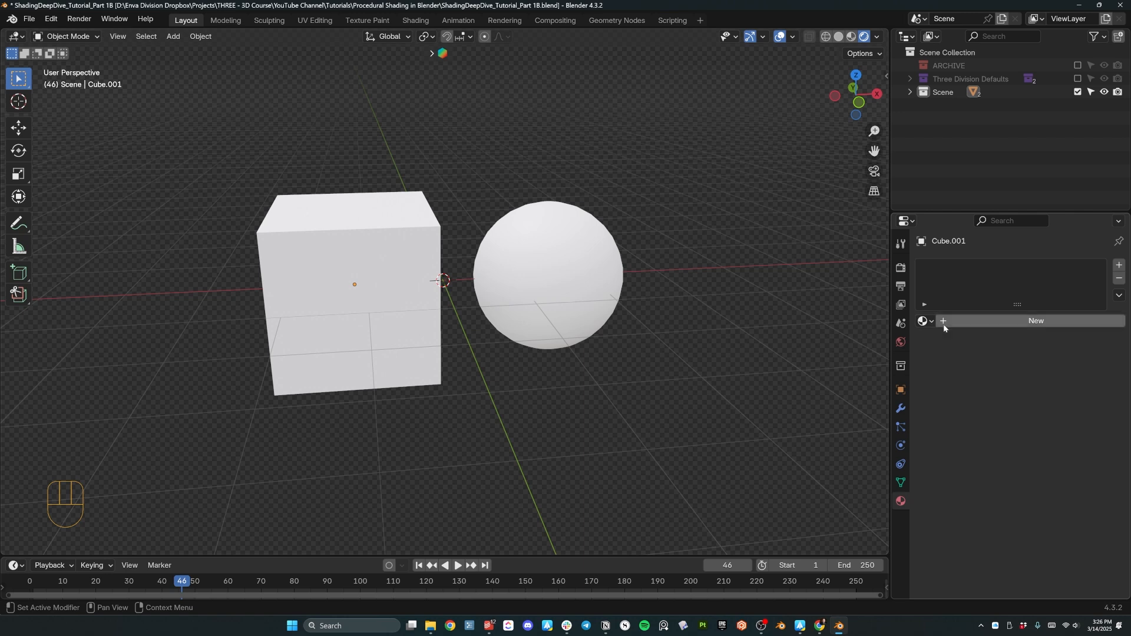
Create a new cube material named 'Mat Demo' with a saturated orange Base Color.
{"action": "left_click", "coordinate": [962, 323]}
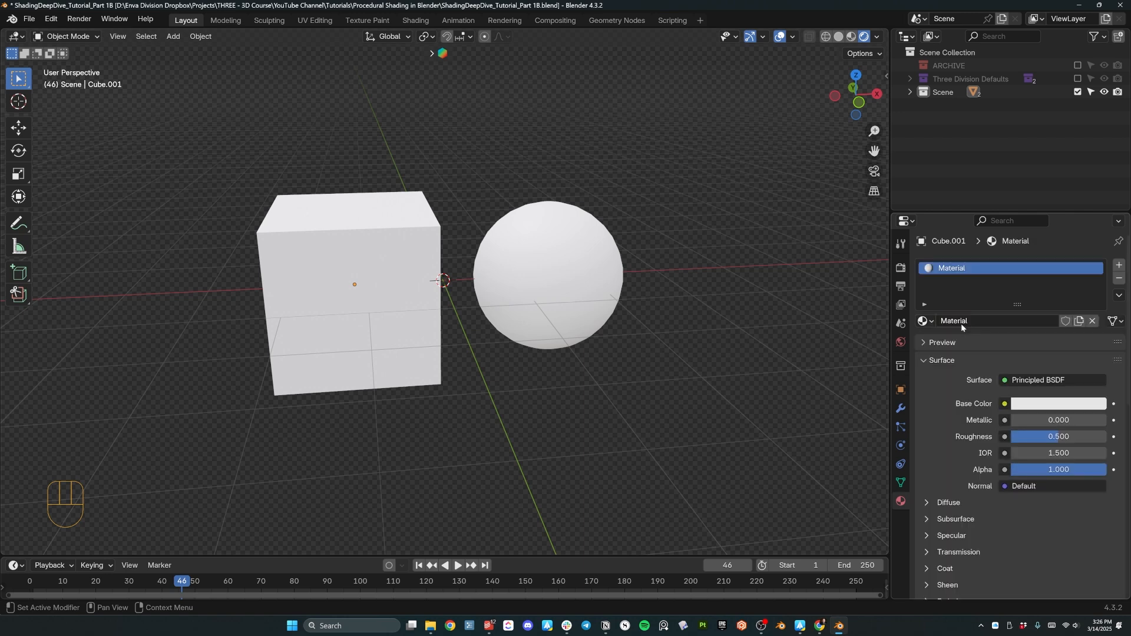
{"action": "left_click", "coordinate": [961, 322]}
{"action": "type", "text": "Mate"}
{"action": "key", "text": "BackSpace"}
{"action": "type", "text": "Demo"}
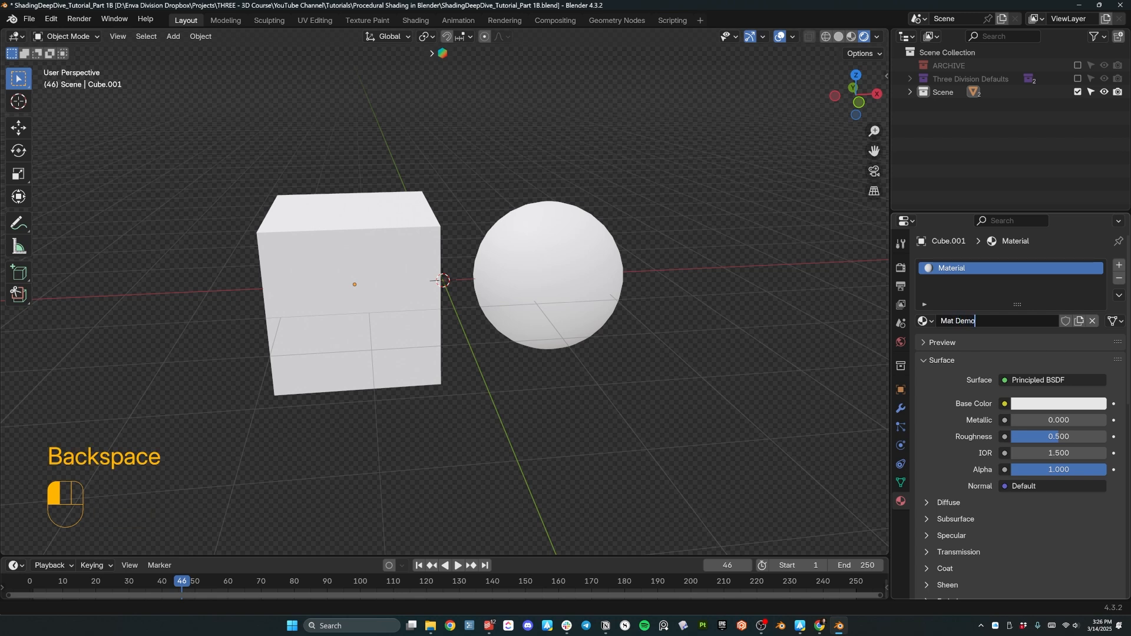
{"action": "left_click", "coordinate": [953, 331]}
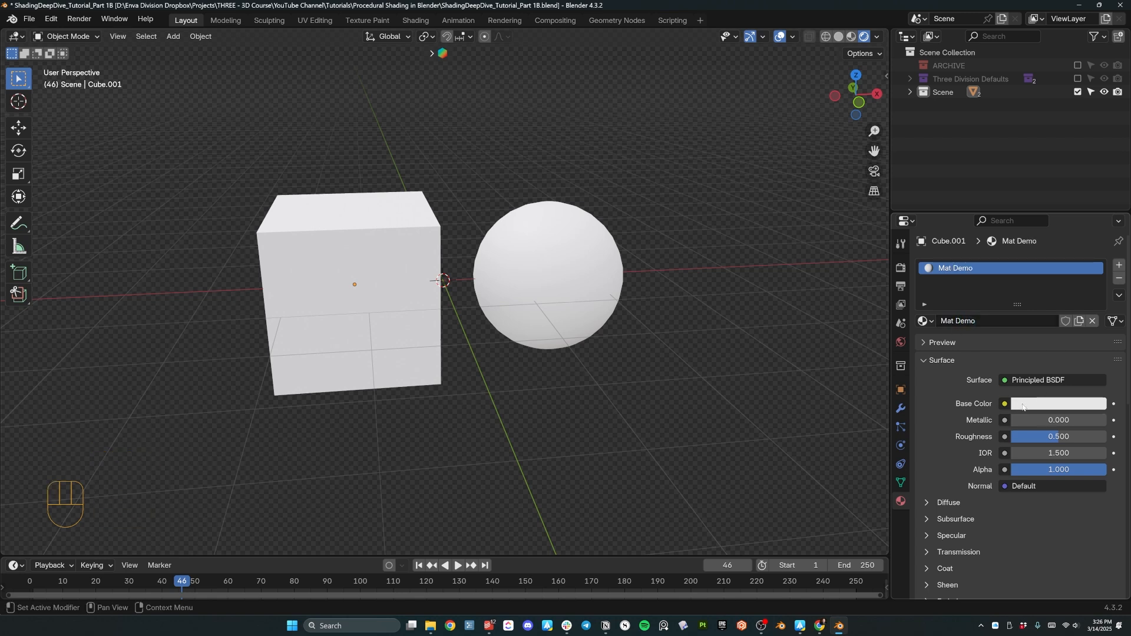
{"action": "left_click", "coordinate": [1024, 406]}
{"action": "left_click", "coordinate": [1024, 277]}
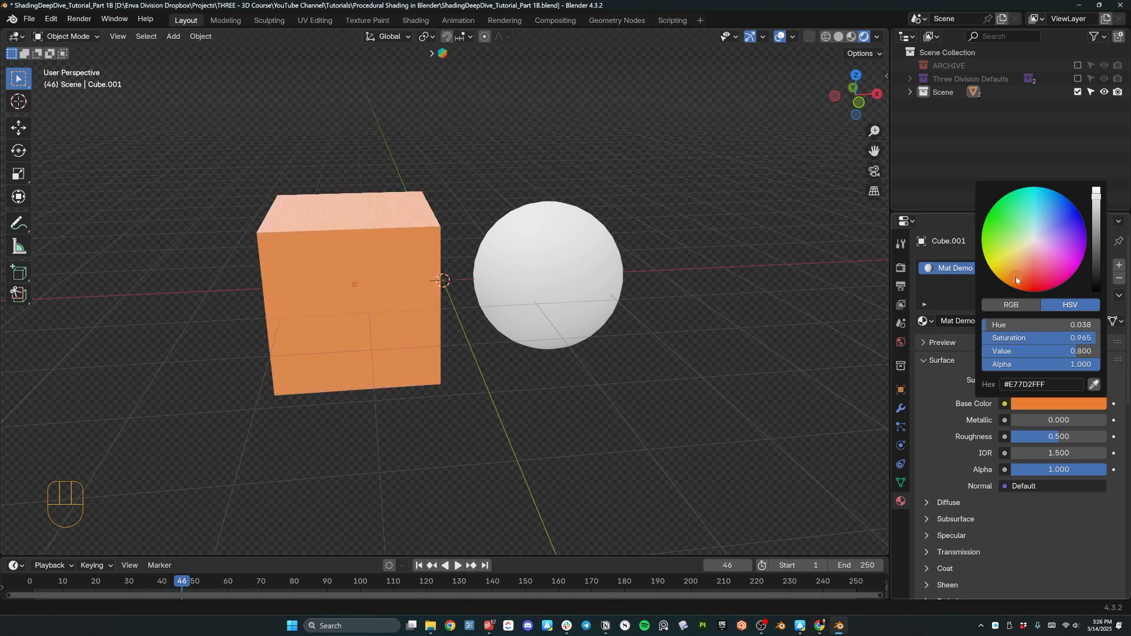
{"action": "left_click", "coordinate": [1028, 404]}
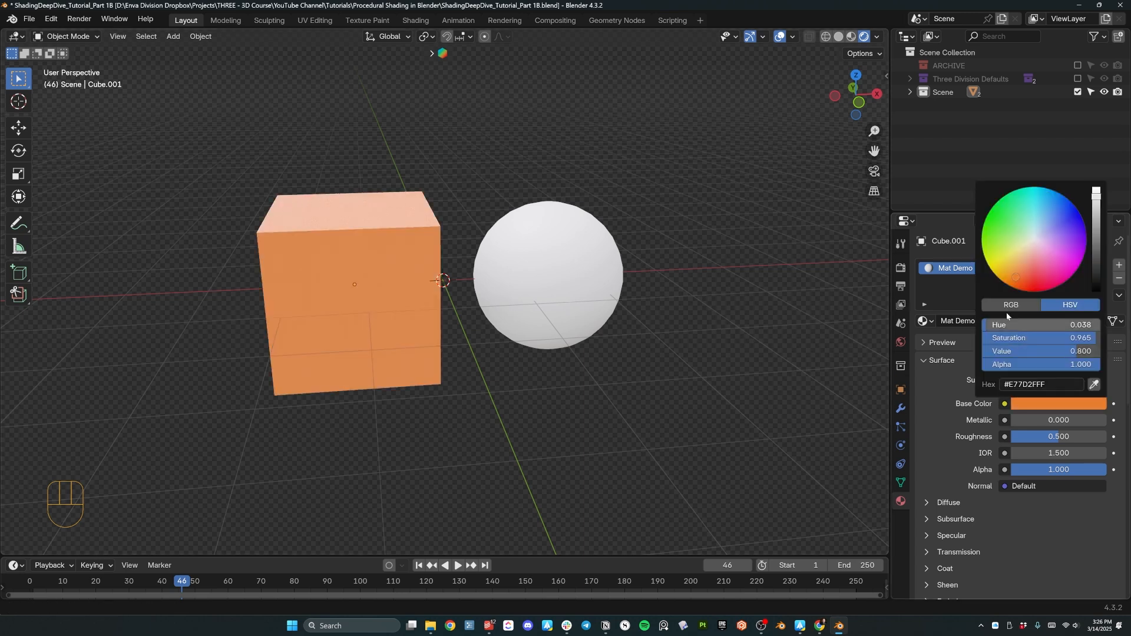
{"action": "left_click", "coordinate": [1011, 287]}
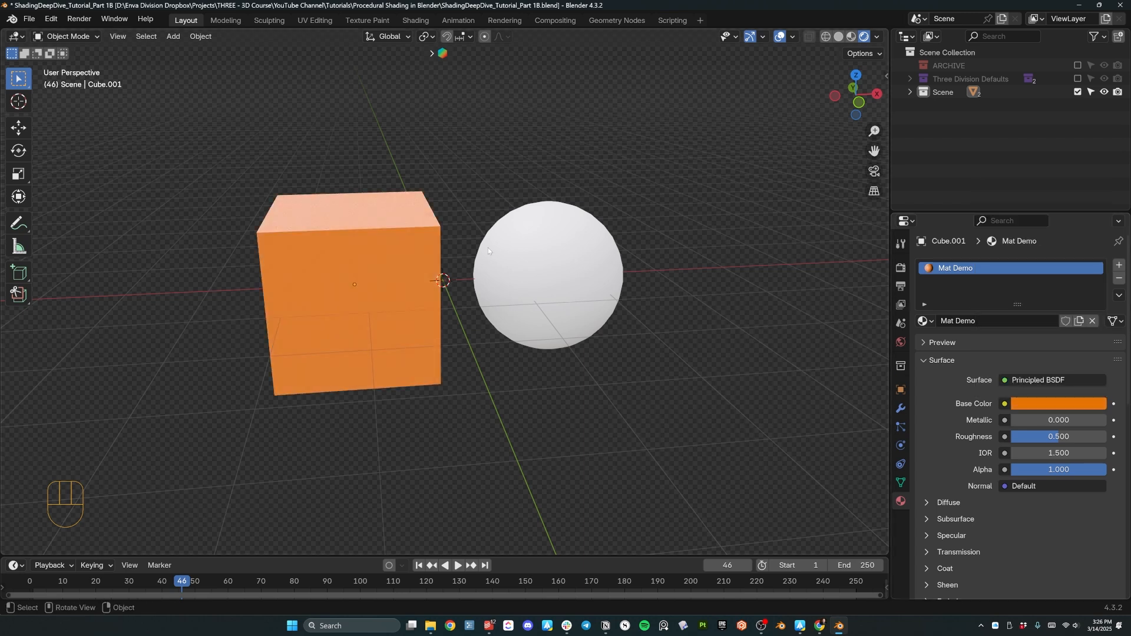
Assign the existing Mat Demo material to the sphere.
{"action": "left_click", "coordinate": [563, 242]}
{"action": "left_click", "coordinate": [925, 322]}
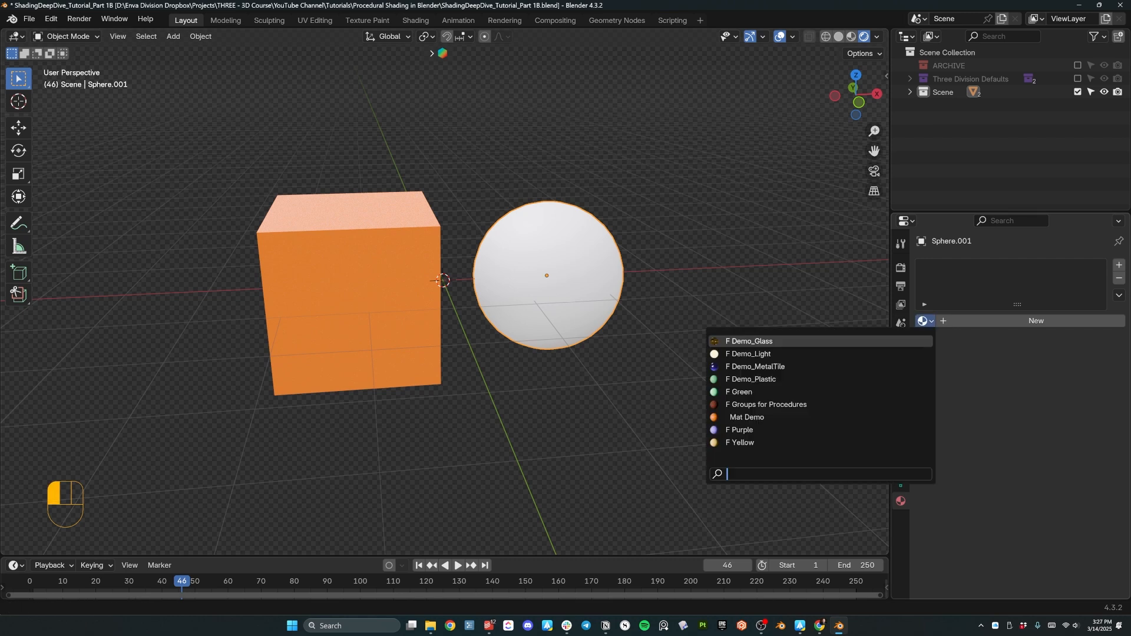
{"action": "left_click", "coordinate": [758, 417]}
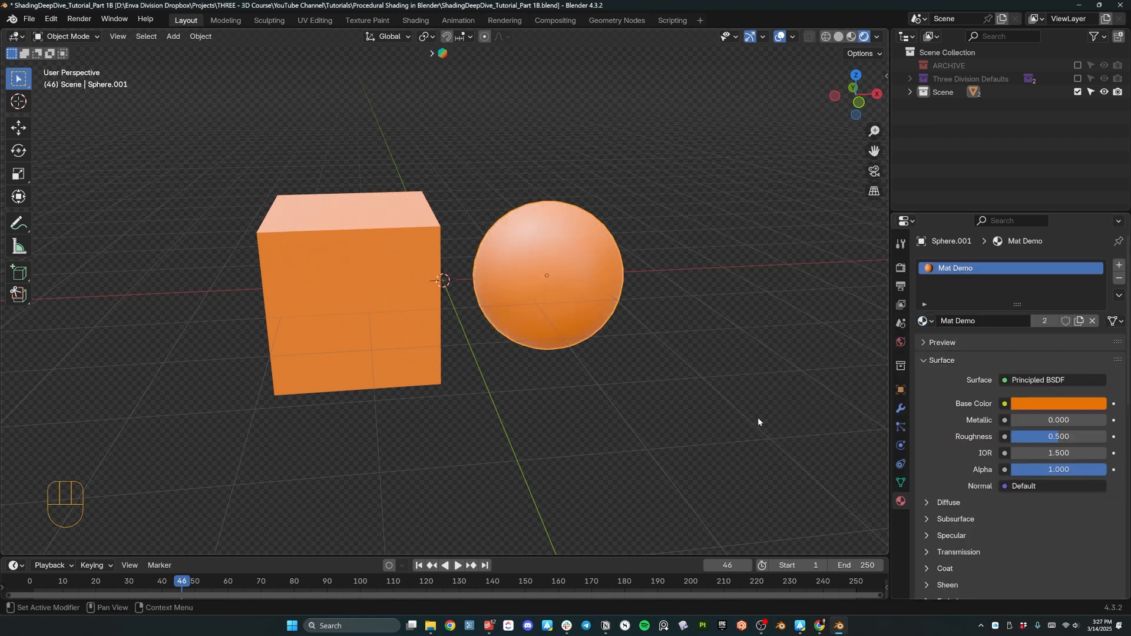
{"action": "middle_click_drag", "start_coordinate": [543, 278], "coordinate": [235, 252]}
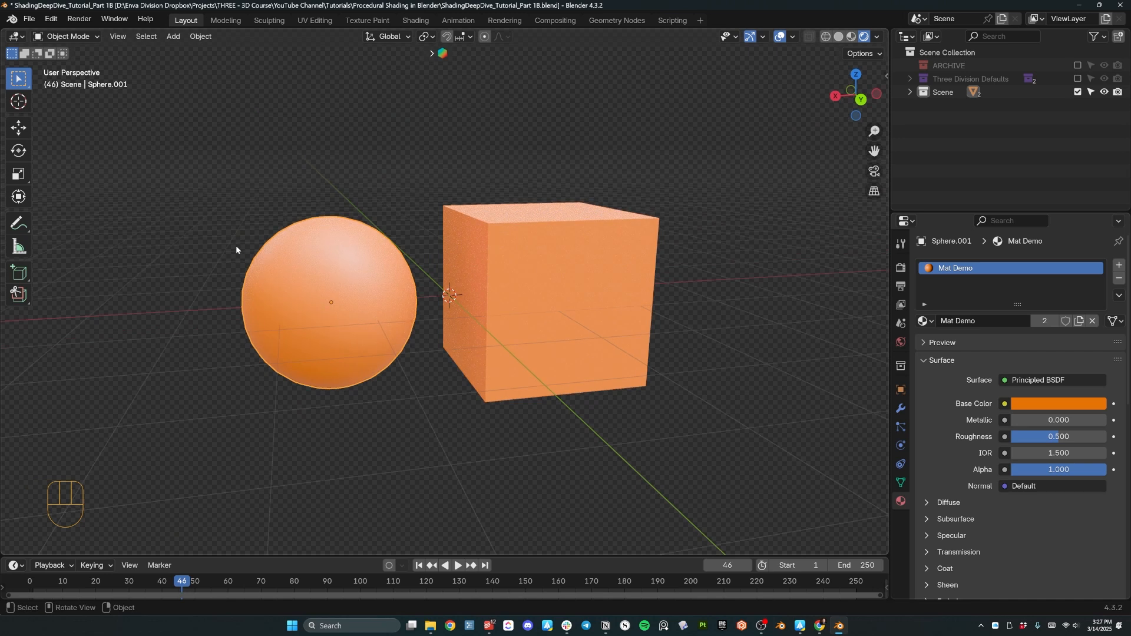
{"action": "left_click", "coordinate": [415, 20]}
{"action": "middle_click_drag", "start_coordinate": [194, 126], "coordinate": [260, 313]}
{"action": "scroll", "coordinate": [259, 313], "scroll_direction": "up", "scroll_amount": 6}
{"action": "middle_click_drag", "start_coordinate": [248, 223], "coordinate": [256, 178]}
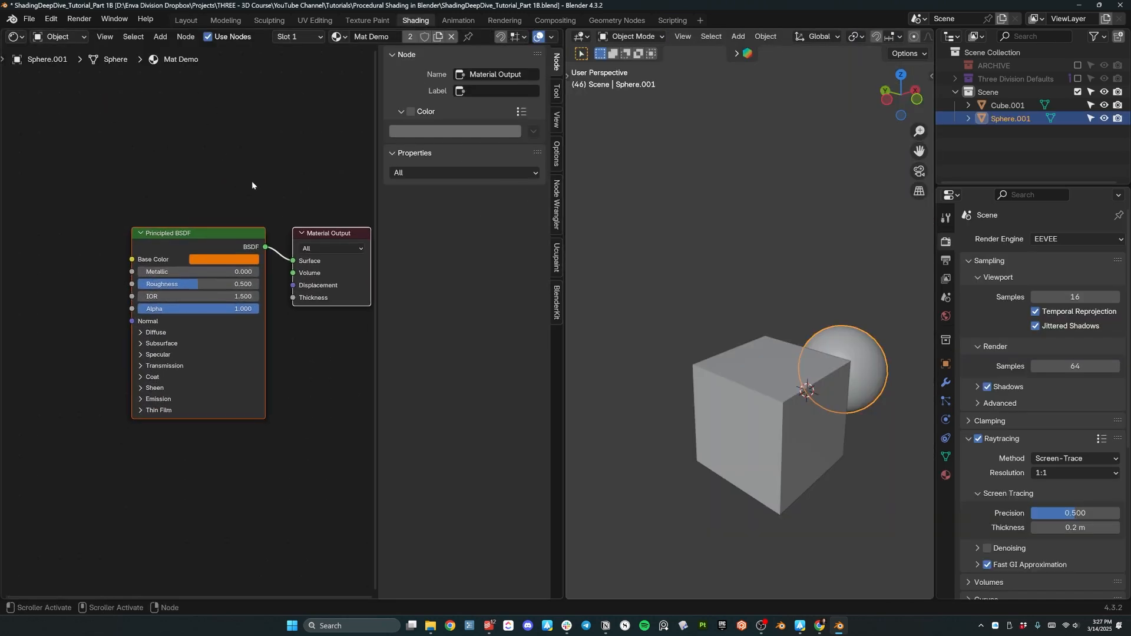
{"action": "key", "text": "n"}
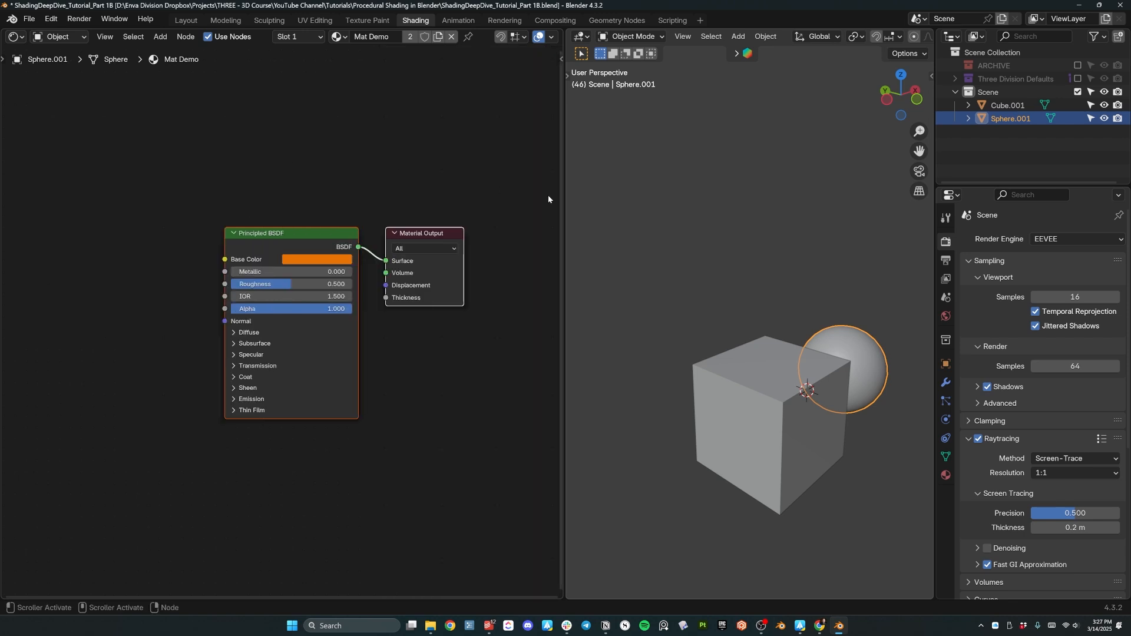
{"action": "left_click_drag", "start_coordinate": [561, 202], "coordinate": [517, 202]}
{"action": "left_click_drag", "start_coordinate": [719, 290], "coordinate": [828, 406]}
{"action": "middle_click_drag", "start_coordinate": [828, 406], "coordinate": [713, 367]}
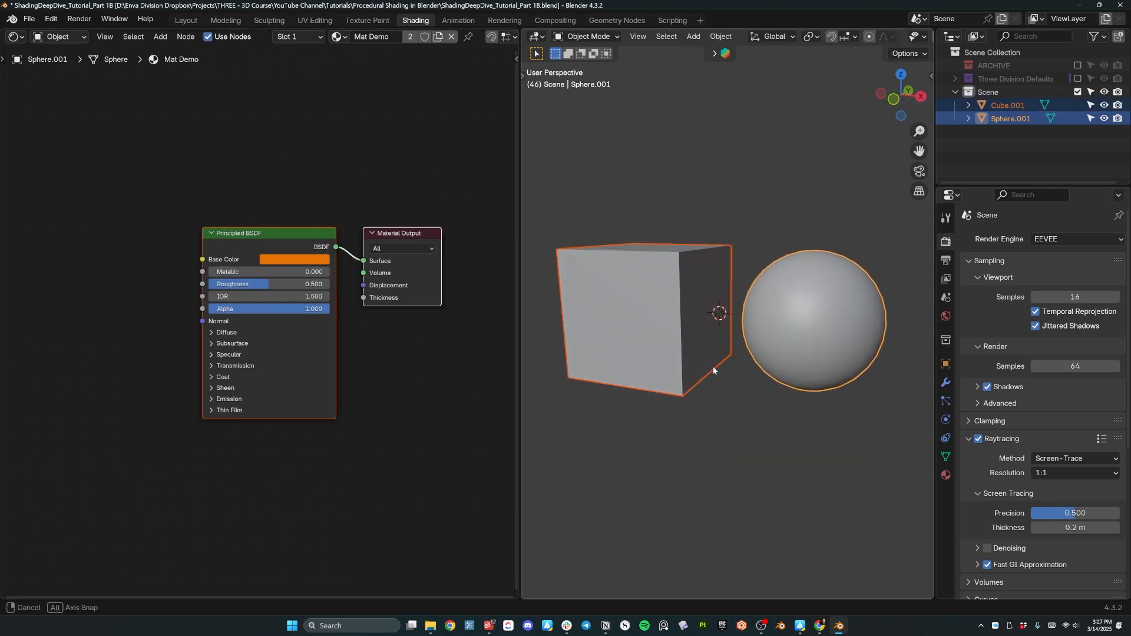
{"action": "scroll", "coordinate": [720, 228], "scroll_direction": "down", "scroll_amount": 1}
{"action": "scroll", "coordinate": [745, 253], "scroll_direction": "up", "scroll_amount": 1}
{"action": "key", "text": "z"}
{"action": "left_click", "coordinate": [735, 157]}
{"action": "left_click", "coordinate": [761, 238]}
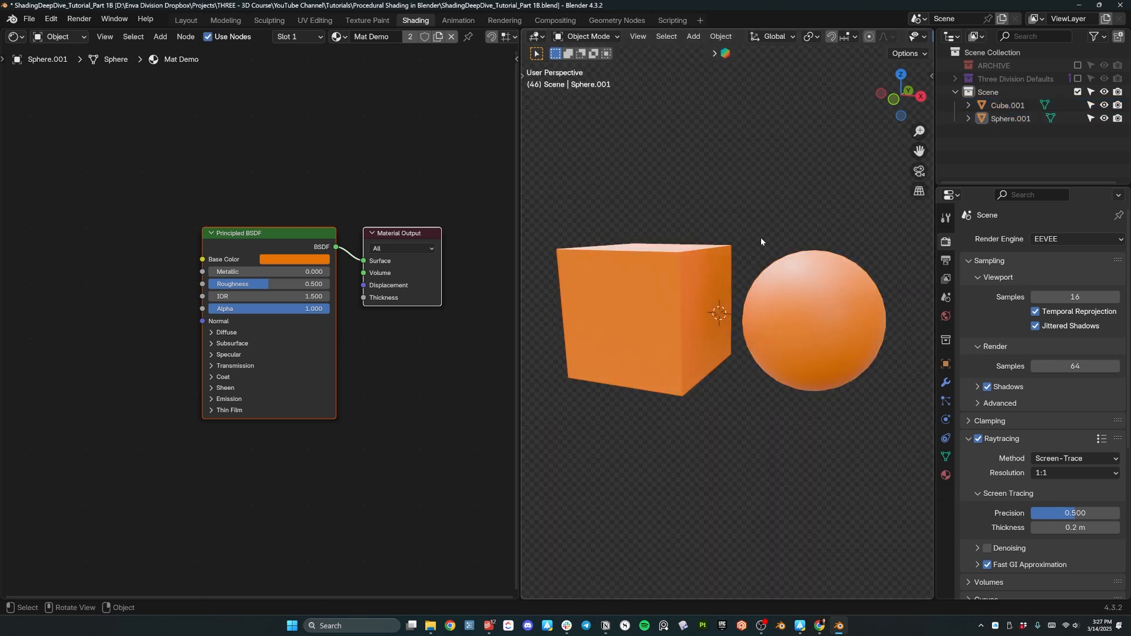
{"action": "middle_click_drag", "start_coordinate": [761, 238], "coordinate": [766, 259]}
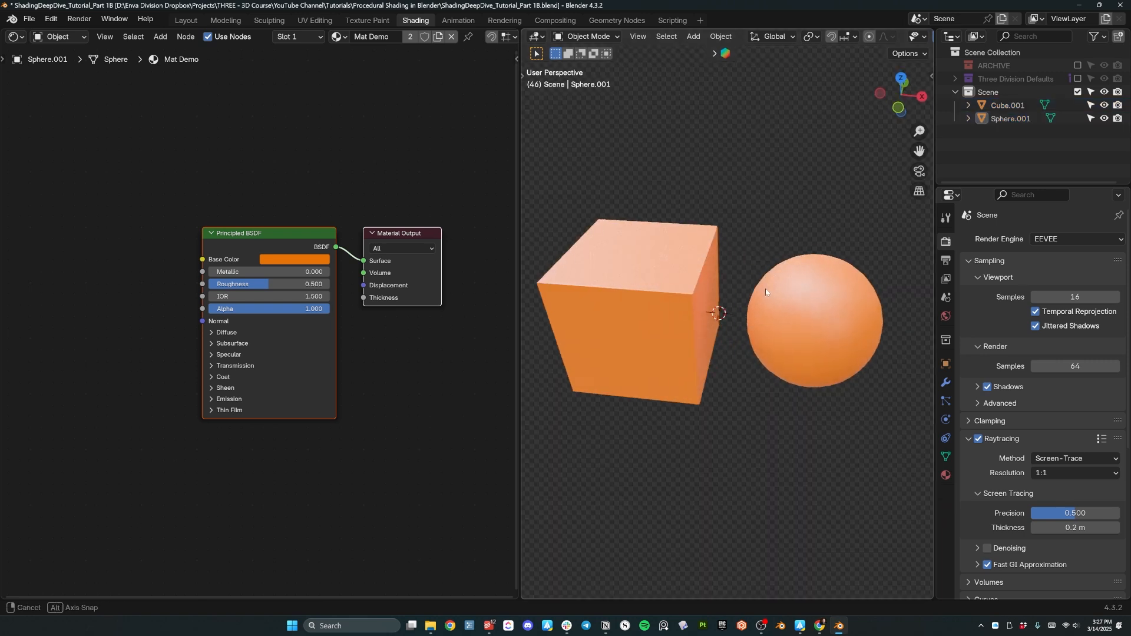
{"action": "left_click", "coordinate": [979, 438]}
{"action": "middle_click_drag", "start_coordinate": [872, 413], "coordinate": [752, 389]}
{"action": "scroll", "coordinate": [752, 379], "scroll_direction": "up", "scroll_amount": 4}
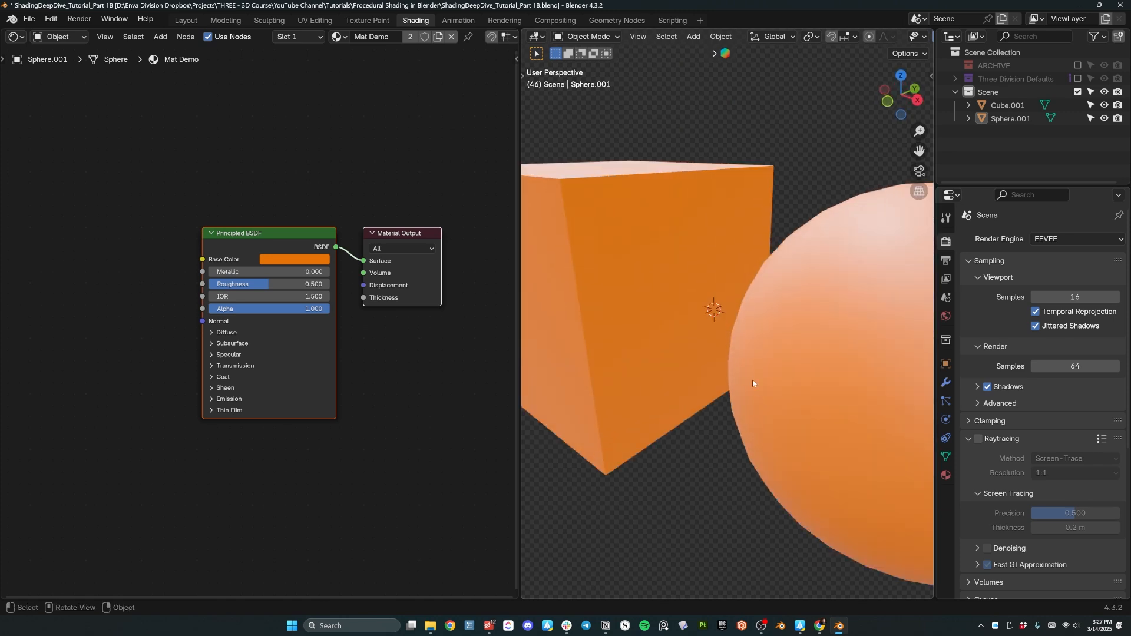
{"action": "middle_click_drag", "start_coordinate": [238, 244], "coordinate": [271, 239]}
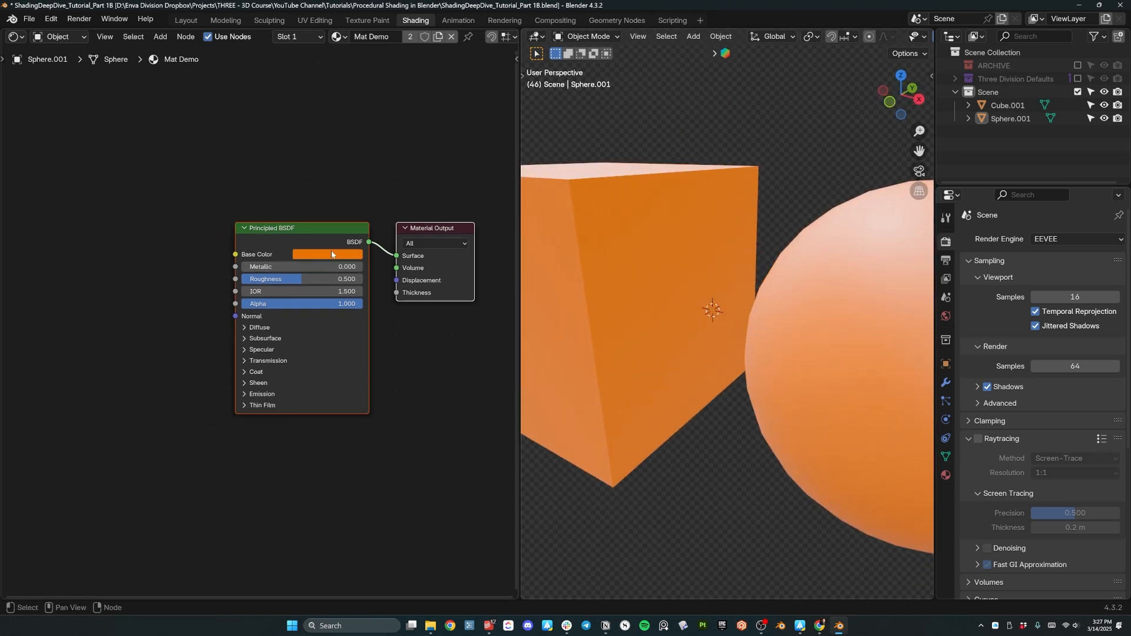
{"action": "scroll", "coordinate": [317, 233], "scroll_direction": "up", "scroll_amount": 3}
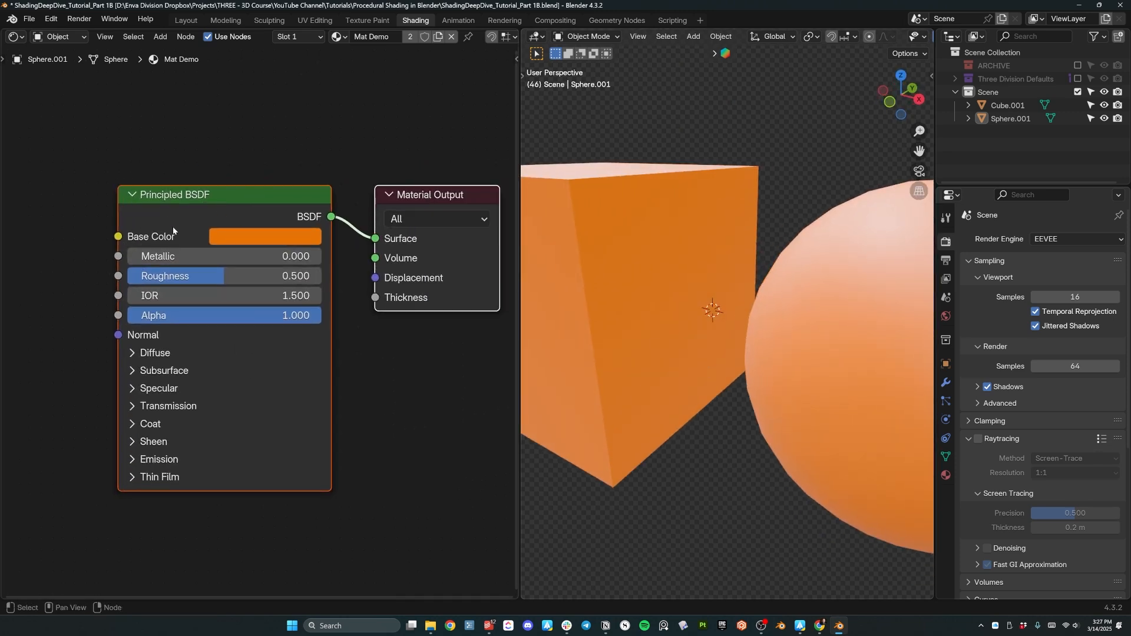
{"action": "scroll", "coordinate": [330, 318], "scroll_direction": "down", "scroll_amount": 1}
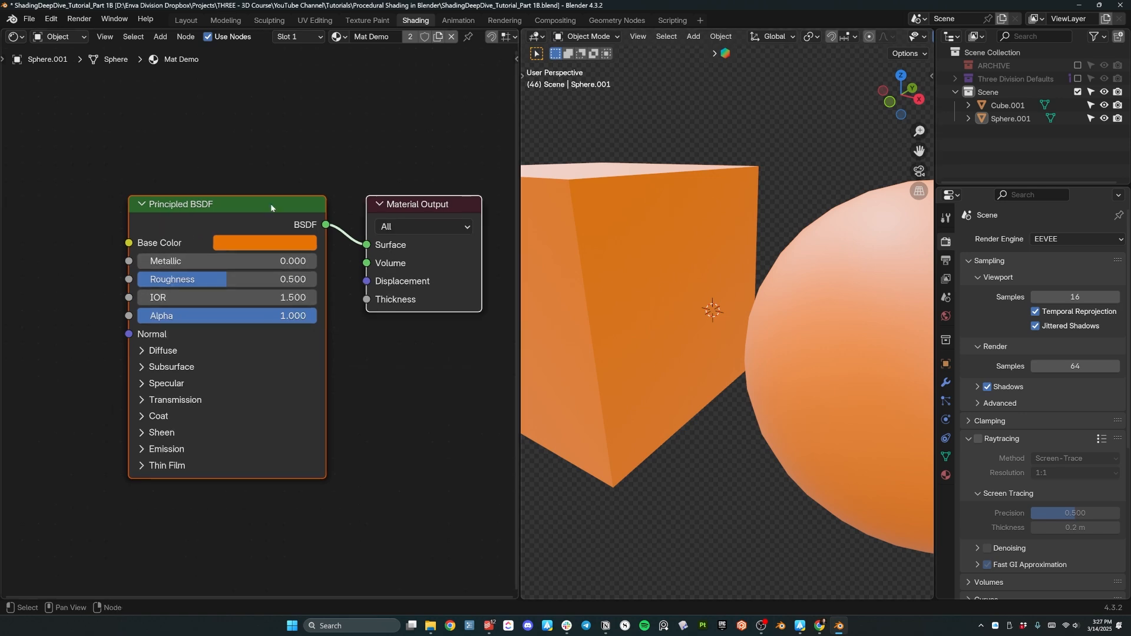
{"action": "scroll", "coordinate": [385, 337], "scroll_direction": "down", "scroll_amount": 1}
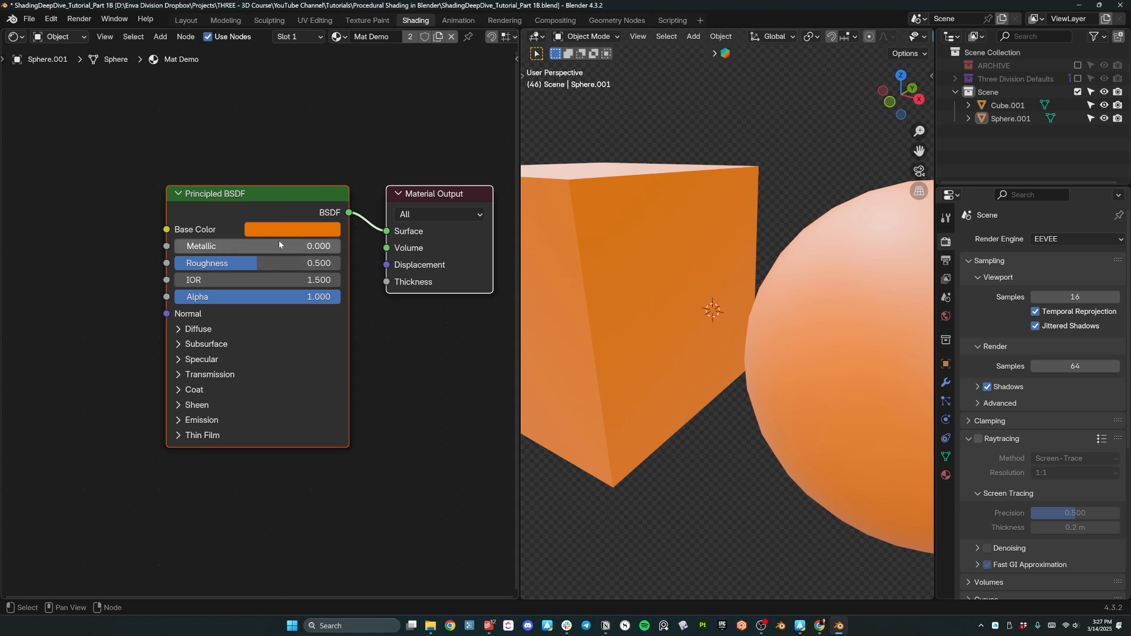
{"action": "middle_click_drag", "start_coordinate": [590, 212], "coordinate": [652, 272]}
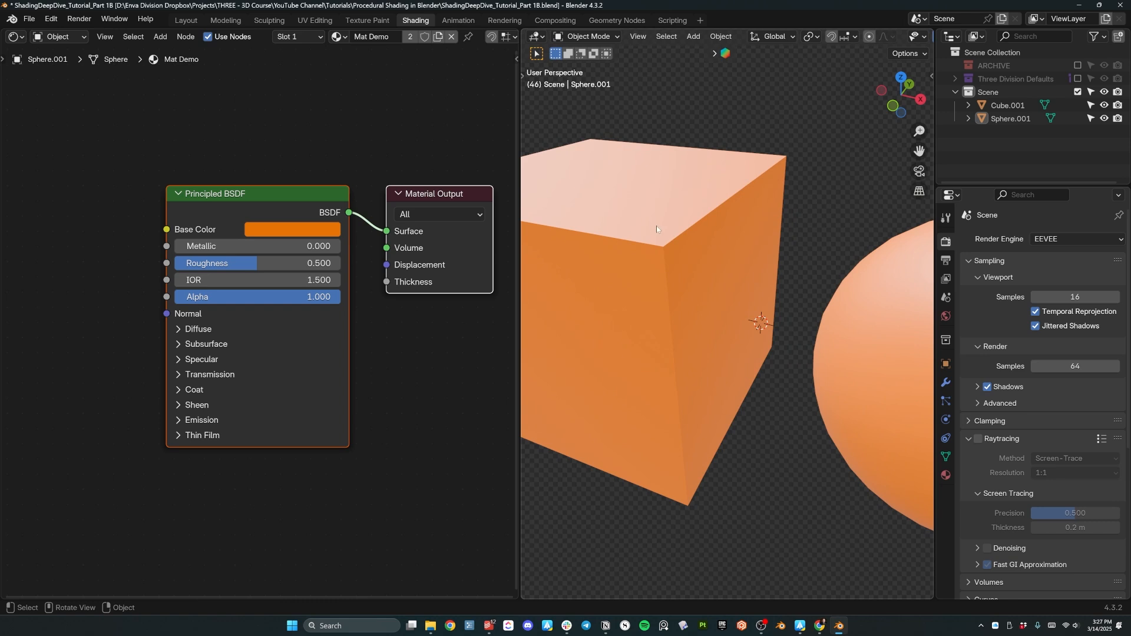
{"action": "mouse_move", "coordinate": [656, 226]}
{"action": "middle_mouse_down"}
{"action": "mouse_move", "coordinate": [659, 206]}
{"action": "mouse_move", "coordinate": [679, 204]}
{"action": "mouse_move", "coordinate": [654, 217]}
{"action": "middle_mouse_up"}
{"action": "middle_click_drag", "start_coordinate": [598, 257], "coordinate": [719, 280]}
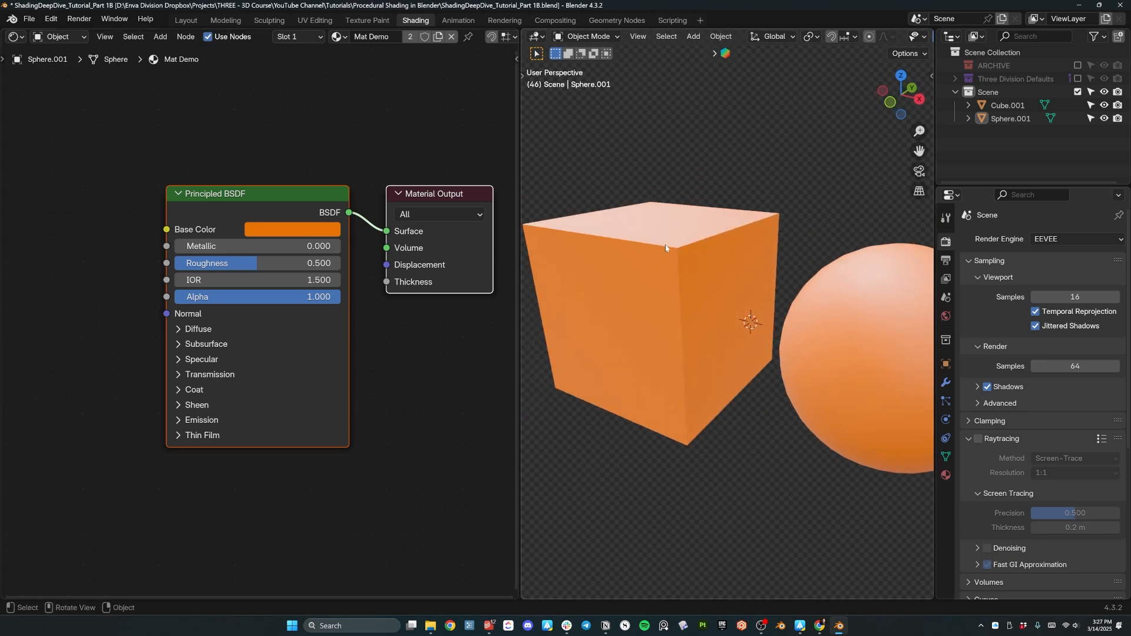
{"action": "middle_click_drag", "start_coordinate": [733, 312], "coordinate": [729, 373]}
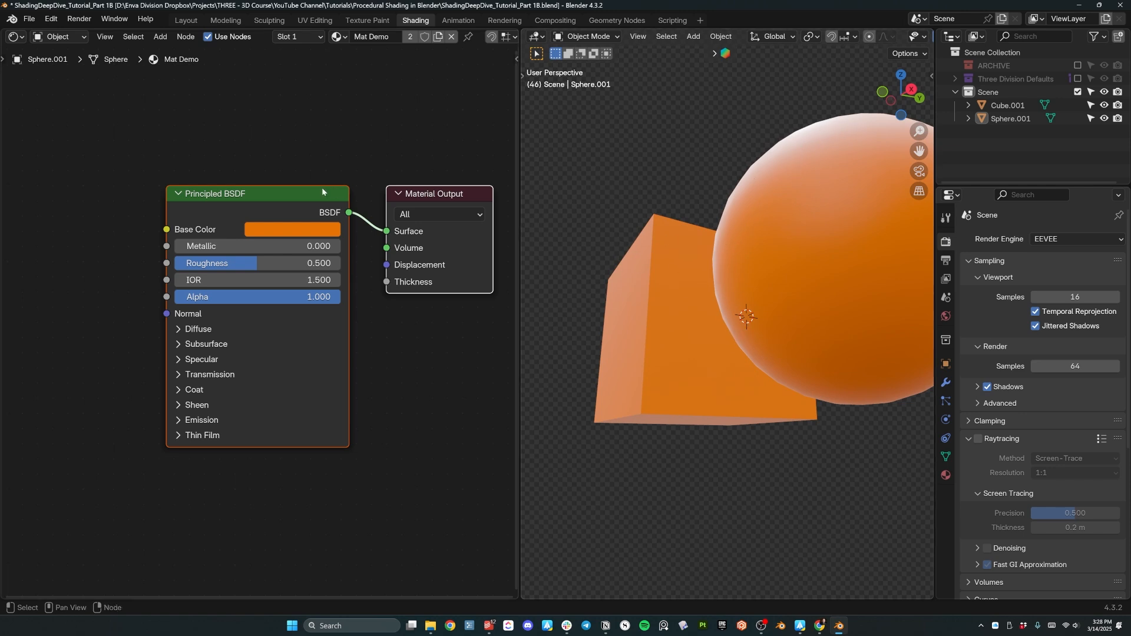
{"action": "middle_click_drag", "start_coordinate": [297, 131], "coordinate": [282, 272]}
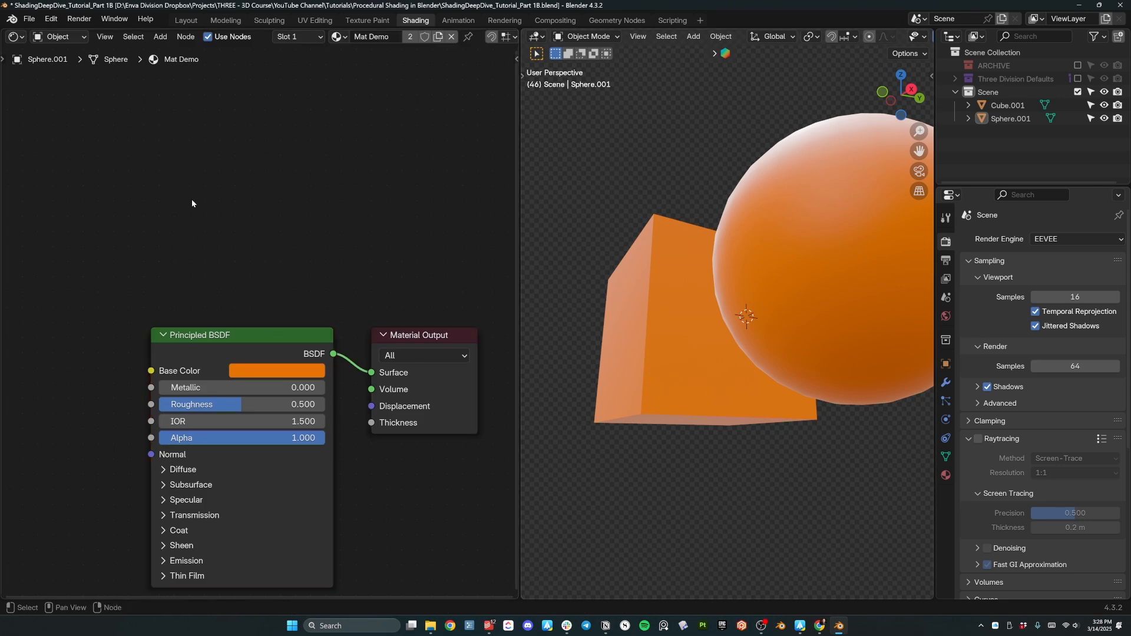
Add an orange RGB node above the Principled BSDF and link it to the Surface.
{"action": "key", "text": "shift+a"}
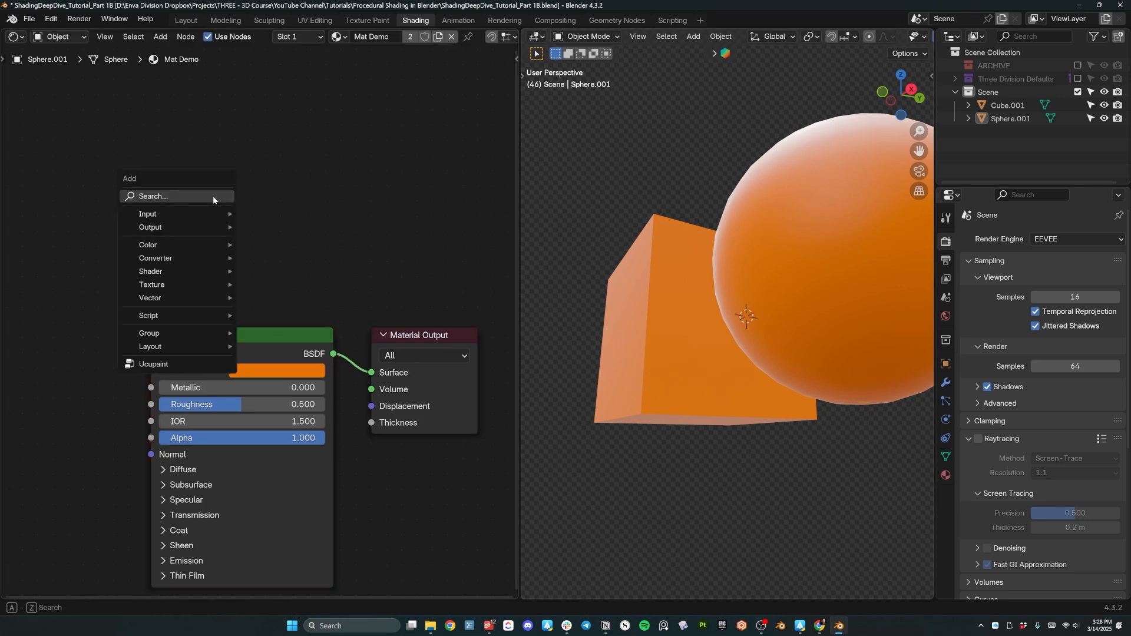
{"action": "left_click", "coordinate": [210, 196]}
{"action": "type", "text": "rgb"}
{"action": "key", "text": "Return"}
{"action": "left_click", "coordinate": [224, 234]}
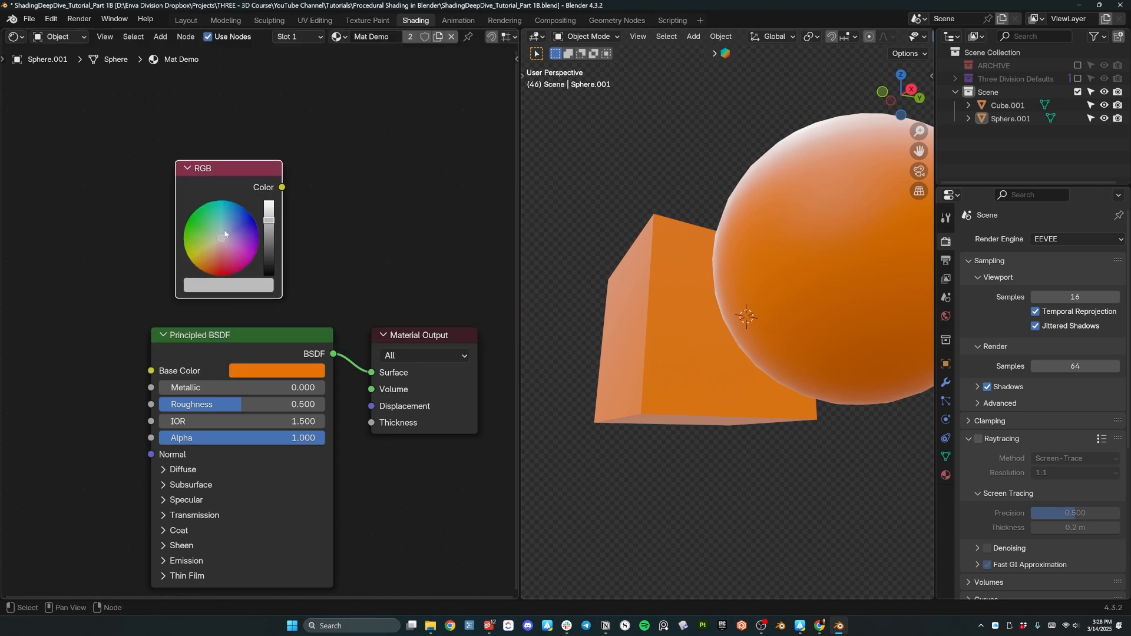
{"action": "scroll", "coordinate": [271, 325], "scroll_direction": "up", "scroll_amount": 2}
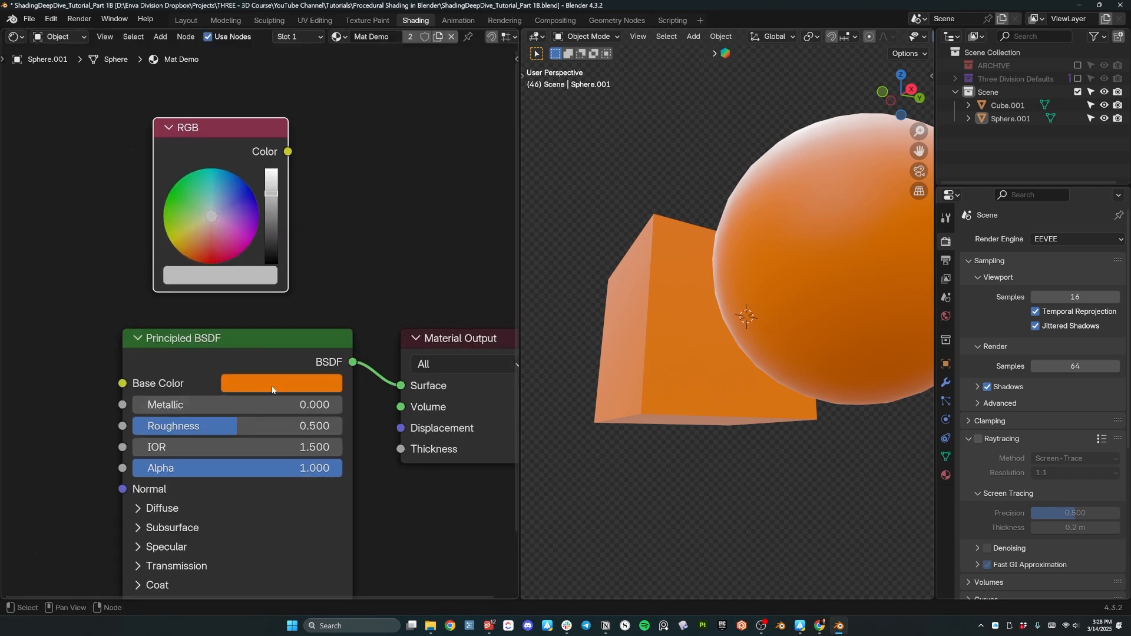
{"action": "left_click_drag", "start_coordinate": [252, 380], "coordinate": [220, 275]}
{"action": "mouse_move", "coordinate": [287, 152]}
{"action": "left_mouse_down"}
{"action": "mouse_move", "coordinate": [382, 249]}
{"action": "mouse_move", "coordinate": [396, 378]}
{"action": "mouse_move", "coordinate": [406, 372]}
{"action": "left_mouse_up"}
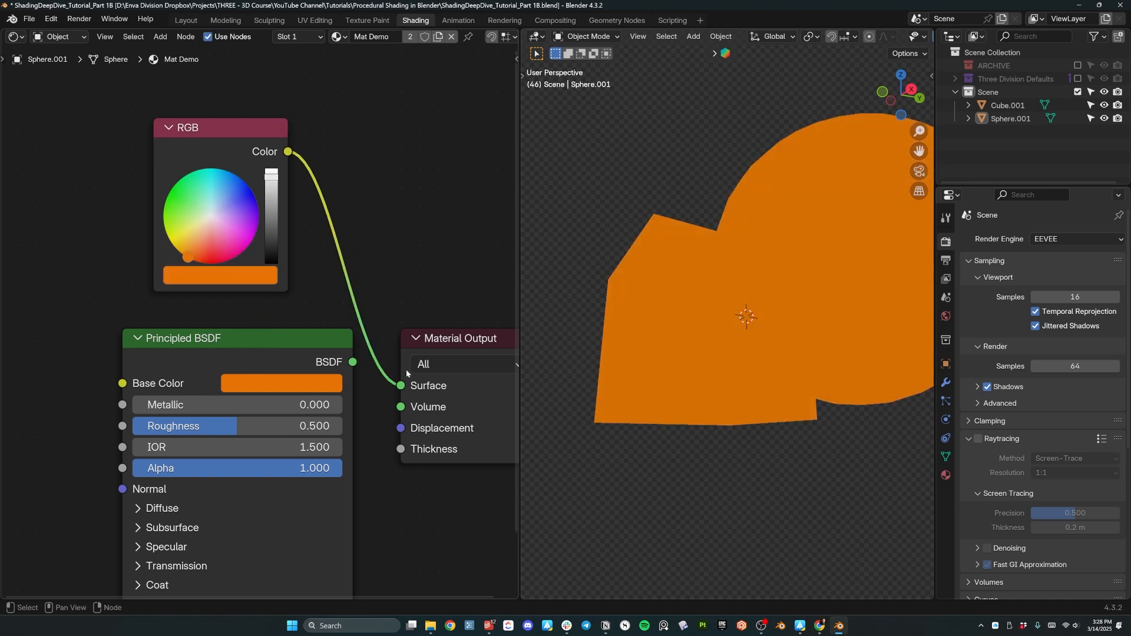
Move the Principled BSDF left and reconnect its output to the Material Output Surface.
{"action": "left_click", "coordinate": [738, 201]}
{"action": "left_click", "coordinate": [699, 207]}
{"action": "middle_click_drag", "start_coordinate": [753, 178], "coordinate": [691, 261]}
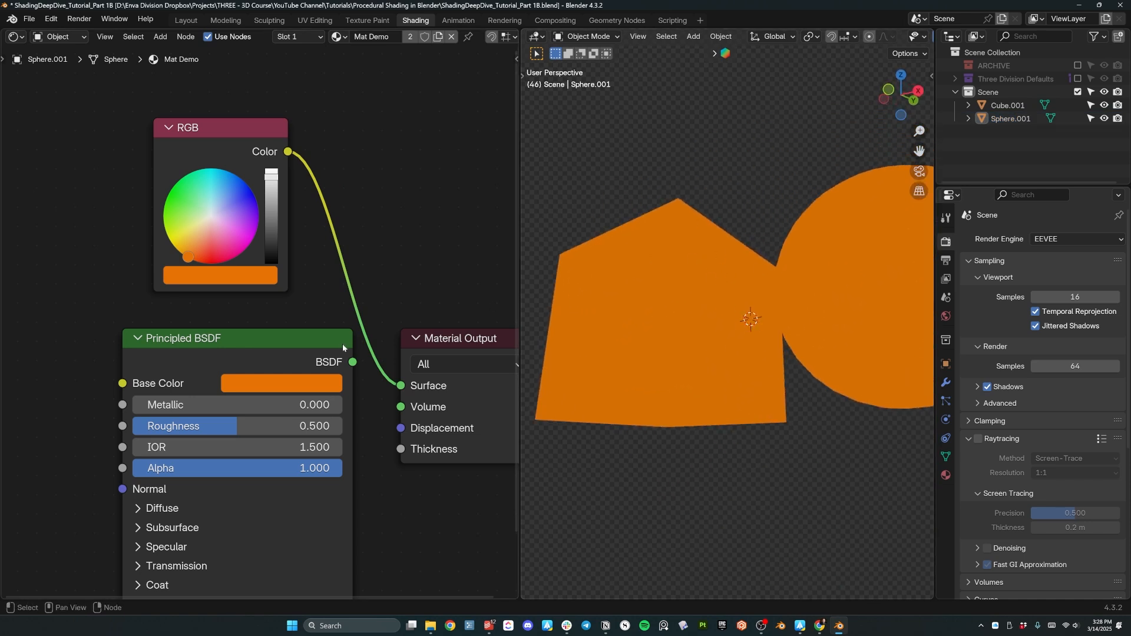
{"action": "left_click_drag", "start_coordinate": [341, 339], "coordinate": [303, 337]}
{"action": "middle_click_drag", "start_coordinate": [695, 318], "coordinate": [692, 248]}
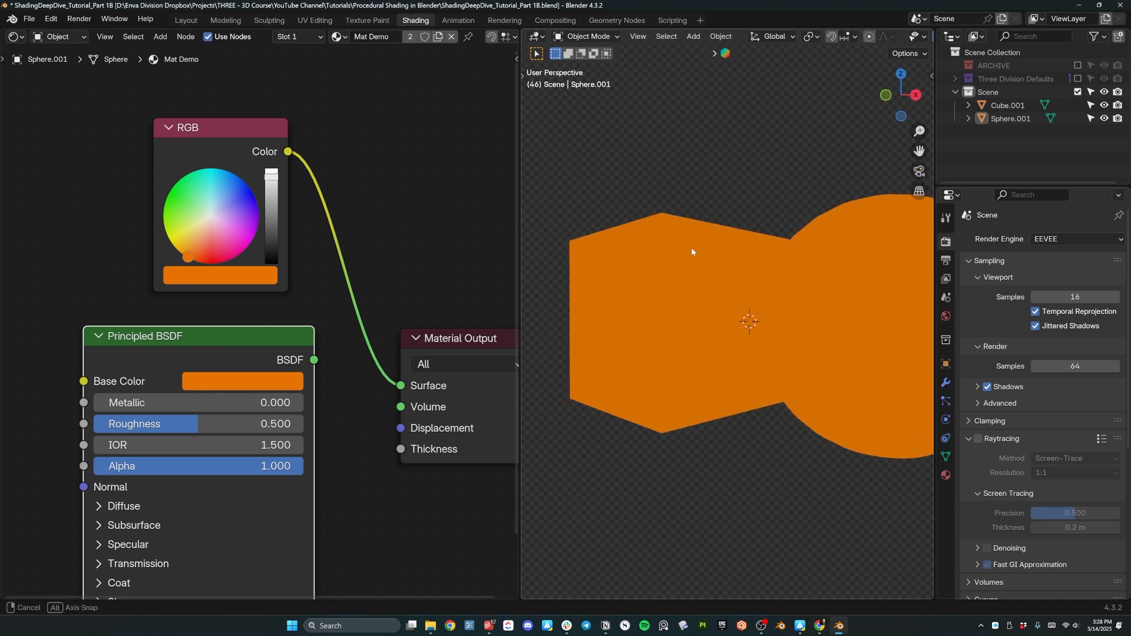
{"action": "left_click_drag", "start_coordinate": [314, 360], "coordinate": [397, 383]}
{"action": "left_click", "coordinate": [238, 153]}
Delete the RGB node and center the Principled BSDF node in view.
{"action": "key", "text": "x"}
{"action": "middle_click_drag", "start_coordinate": [719, 266], "coordinate": [737, 311]}
{"action": "middle_click_drag", "start_coordinate": [276, 297], "coordinate": [276, 208]}
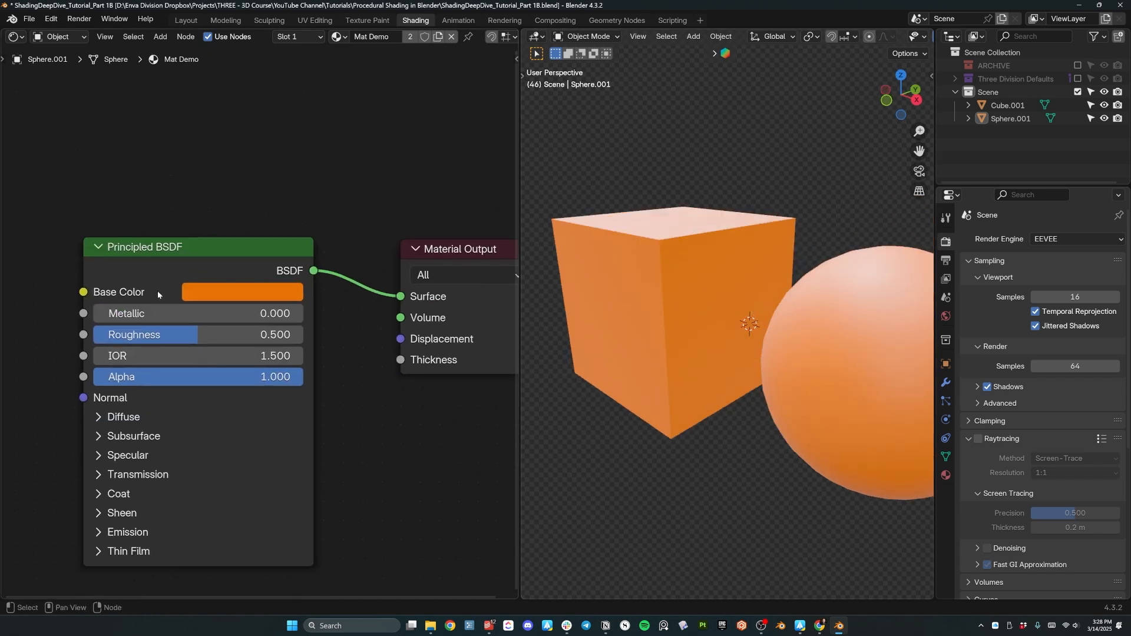
{"action": "middle_click_drag", "start_coordinate": [157, 291], "coordinate": [198, 239]}
{"action": "left_click", "coordinate": [250, 214]}
{"action": "scroll", "coordinate": [336, 386], "scroll_direction": "up", "scroll_amount": 2}
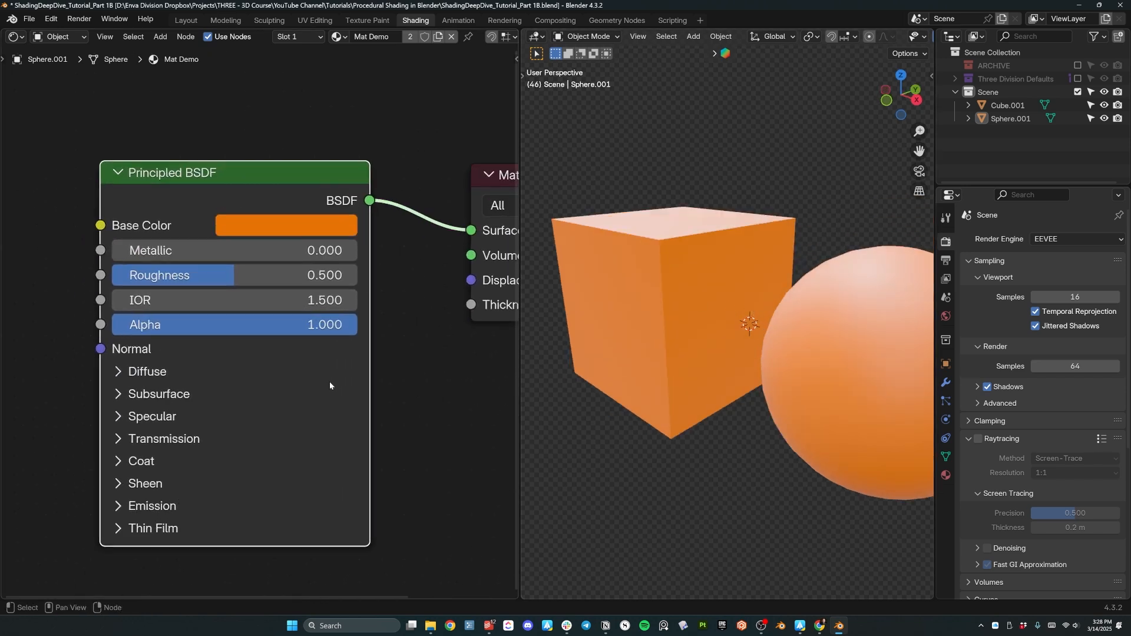
{"action": "middle_click_drag", "start_coordinate": [300, 313], "coordinate": [330, 275]}
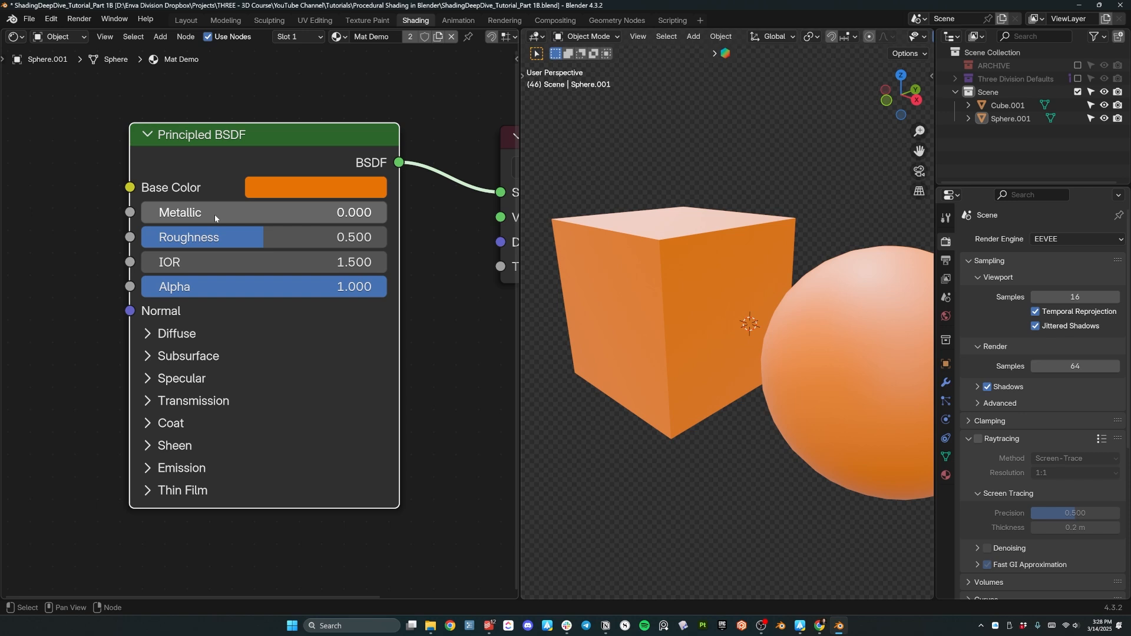
Set Metallic to 1, briefly comparing it against 0.
{"action": "left_click_drag", "start_coordinate": [220, 213], "coordinate": [354, 212]}
{"action": "middle_click_drag", "start_coordinate": [800, 232], "coordinate": [874, 384]}
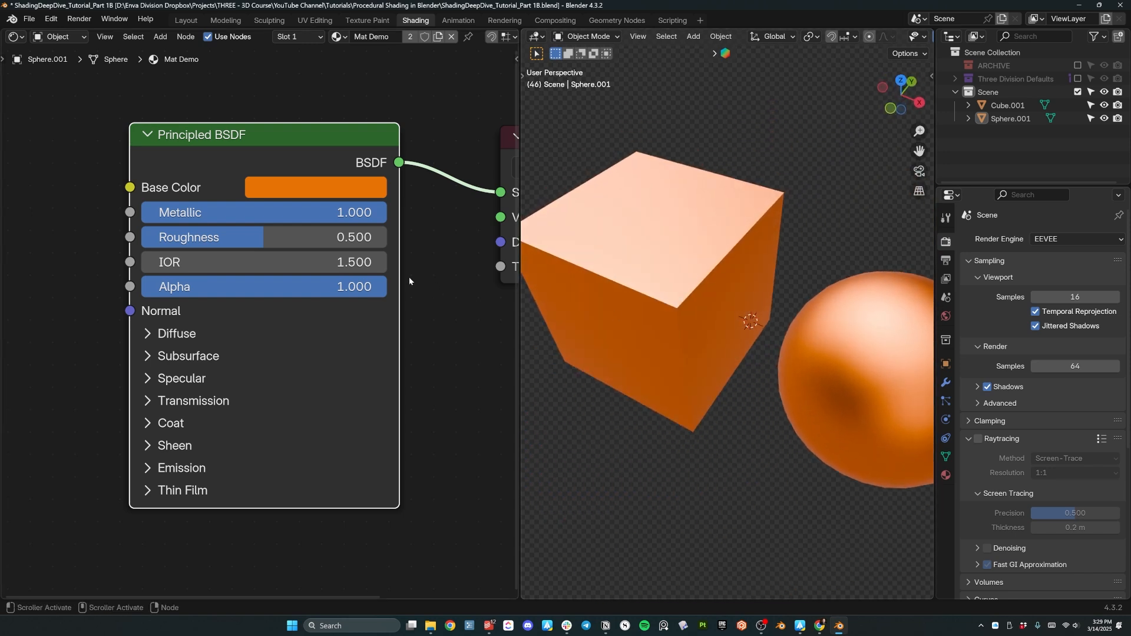
{"action": "left_click_drag", "start_coordinate": [320, 218], "coordinate": [73, 219]}
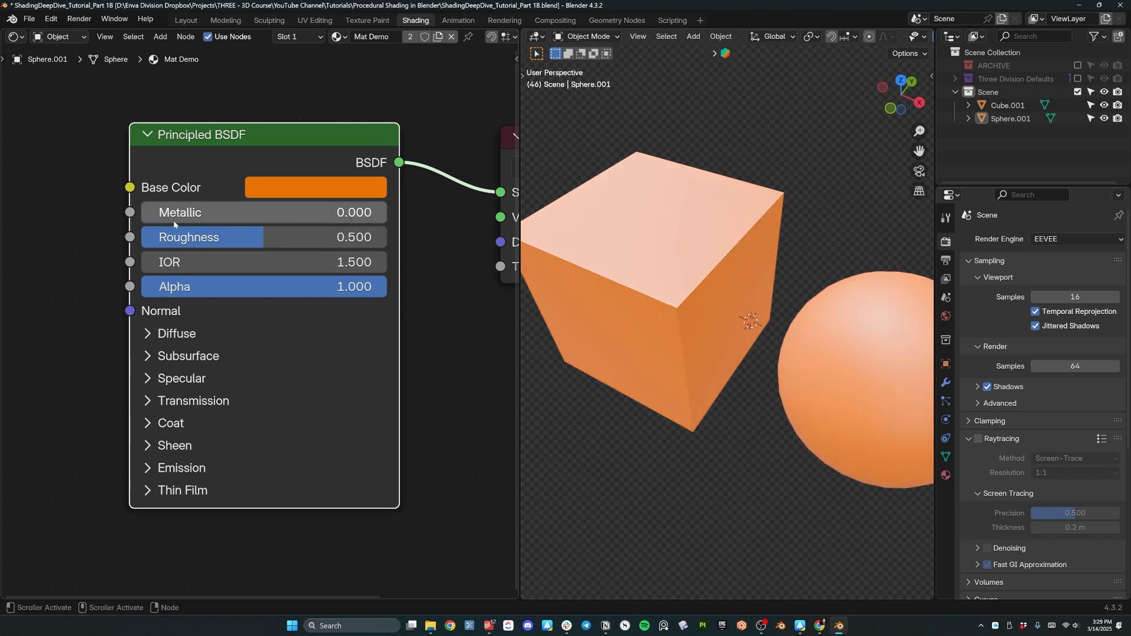
{"action": "key", "text": "ctrl+z"}
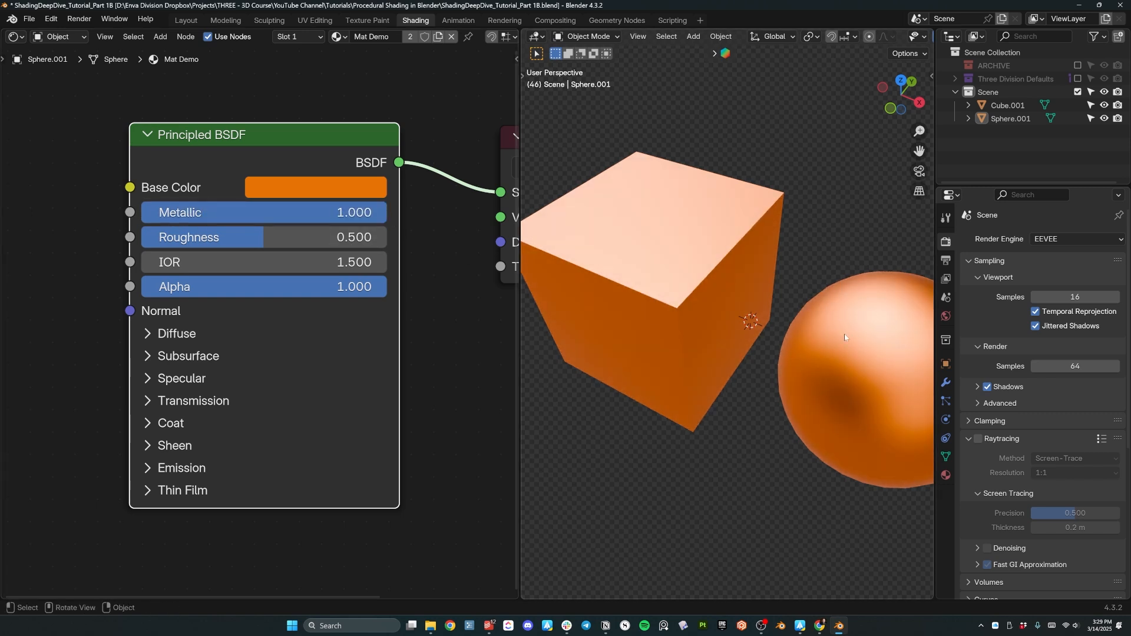
{"action": "middle_click_drag", "start_coordinate": [886, 317], "coordinate": [849, 336]}
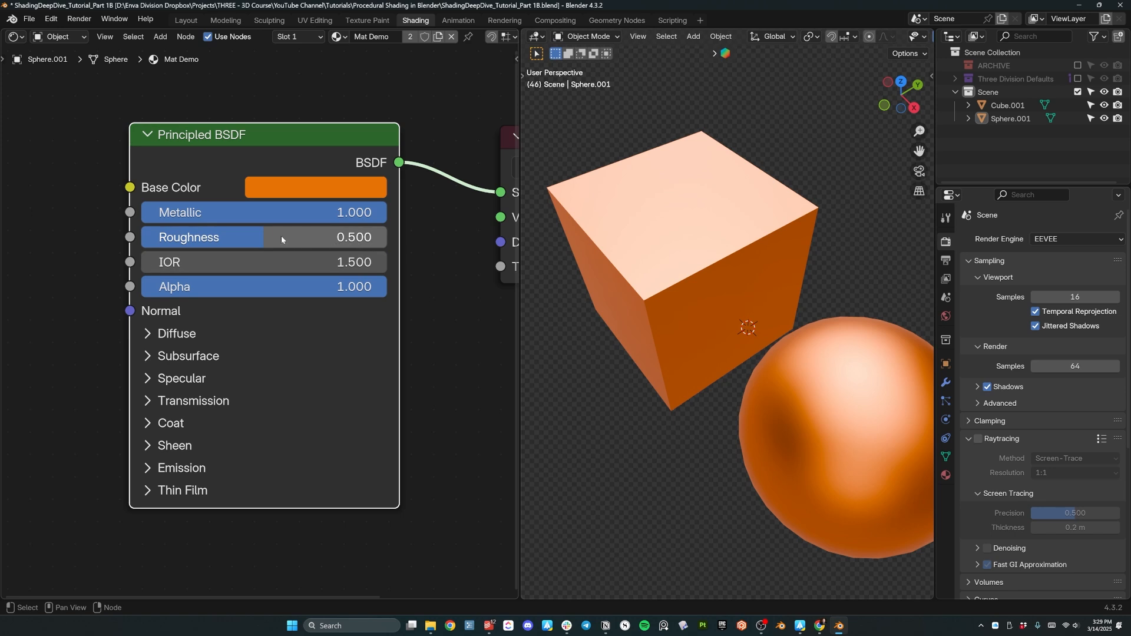
Raise Roughness to 1 and view the cube and sphere from the front.
{"action": "left_click_drag", "start_coordinate": [281, 236], "coordinate": [389, 237]}
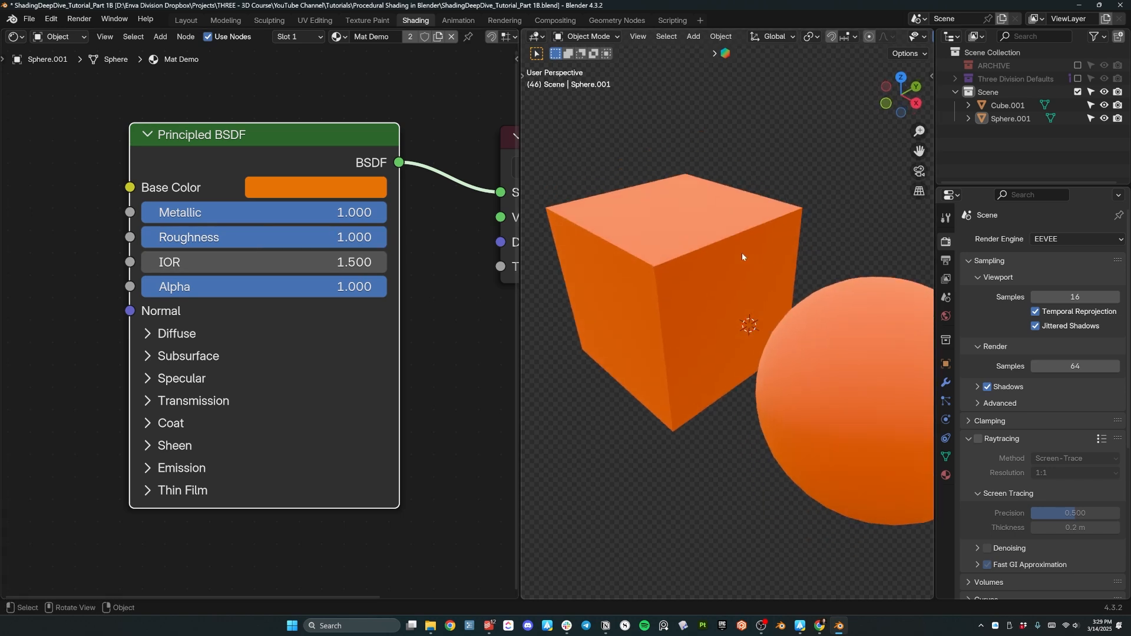
{"action": "middle_click_drag", "start_coordinate": [758, 305], "coordinate": [731, 267]}
{"action": "middle_click_drag", "start_coordinate": [649, 224], "coordinate": [713, 287], "text": "shift"}
{"action": "scroll", "coordinate": [713, 287], "scroll_direction": "up", "scroll_amount": 5}
Sketch annotation lines showing light bouncing off the cube's top in front view.
{"action": "scroll", "coordinate": [713, 287], "scroll_direction": "down", "scroll_amount": 2}
{"action": "left_click_drag", "start_coordinate": [543, 293], "coordinate": [859, 301]}
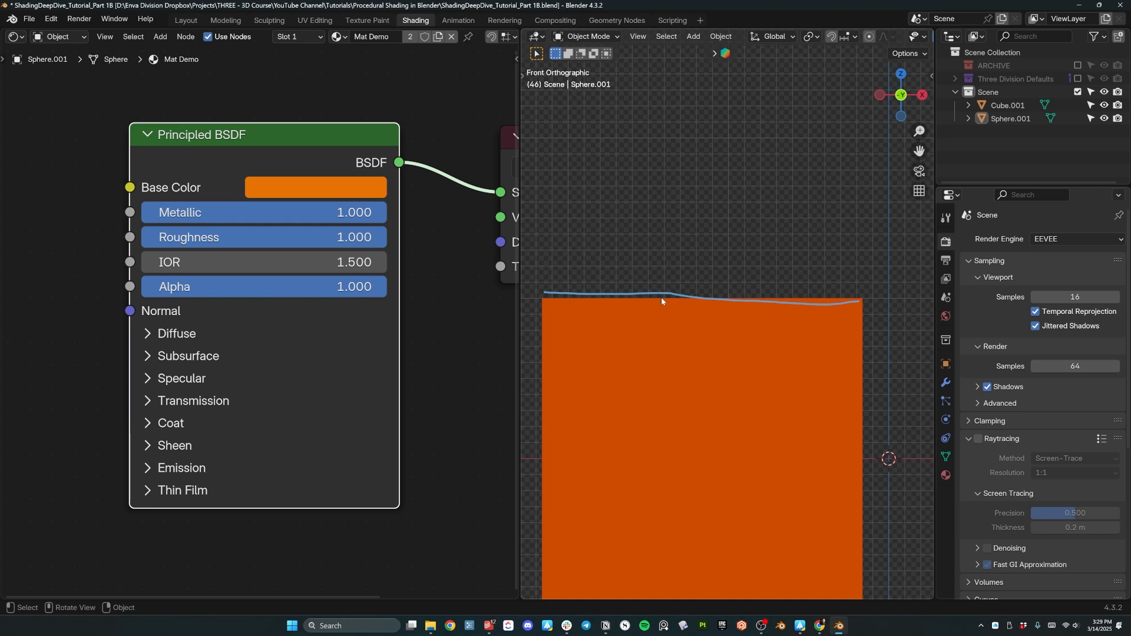
{"action": "left_click_drag", "start_coordinate": [547, 297], "coordinate": [846, 290]}
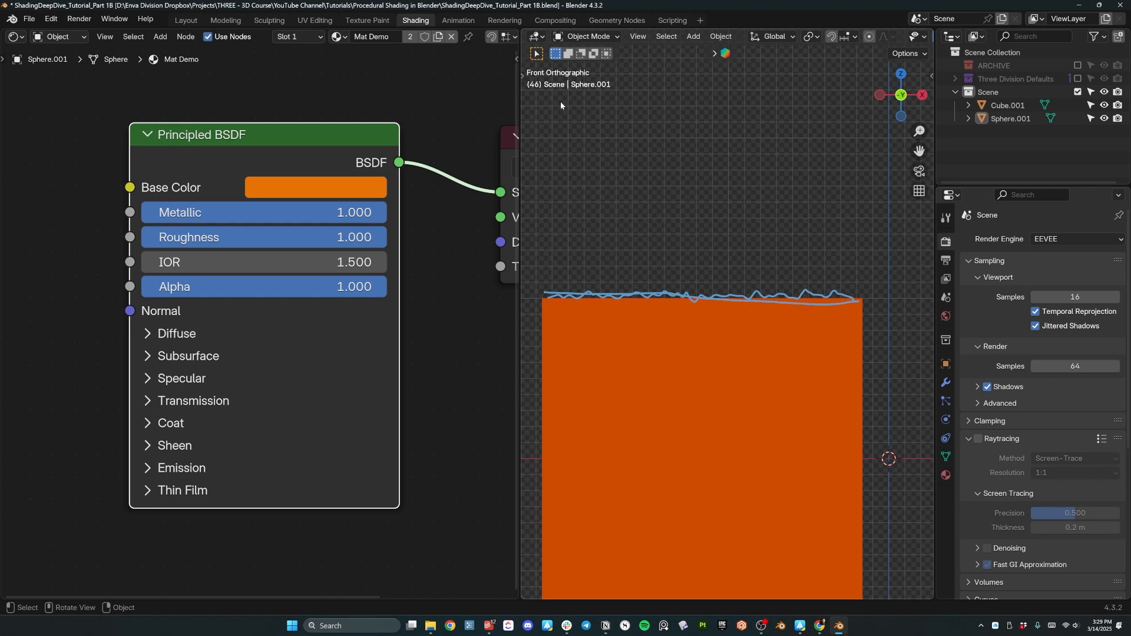
{"action": "left_click_drag", "start_coordinate": [555, 110], "coordinate": [652, 283]}
{"action": "left_click_drag", "start_coordinate": [691, 251], "coordinate": [772, 156]}
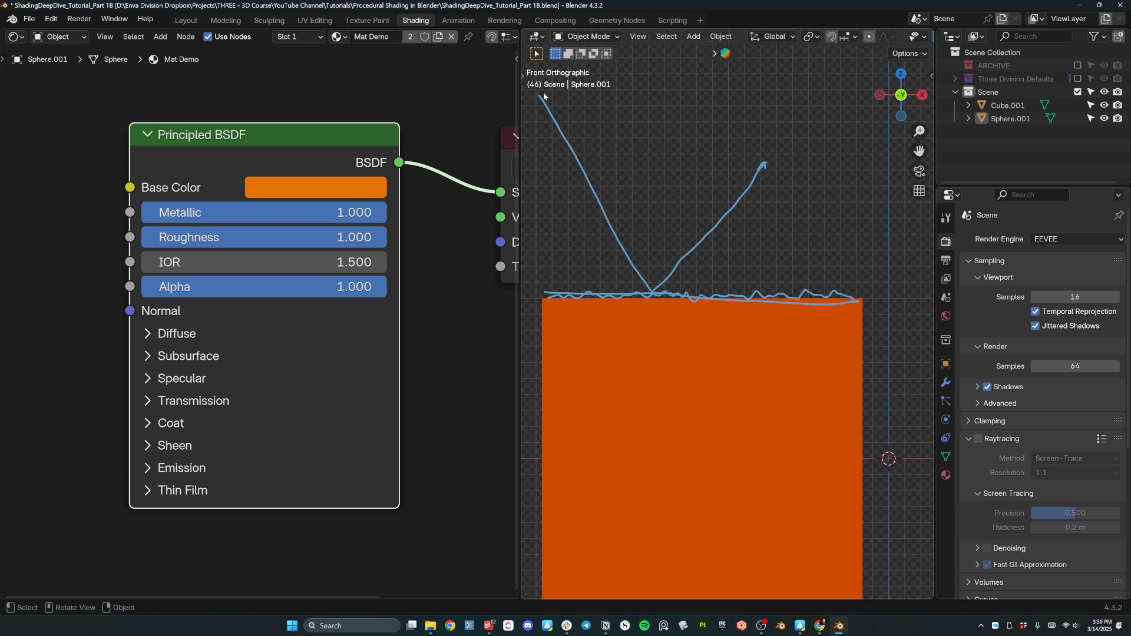
{"action": "left_click_drag", "start_coordinate": [584, 161], "coordinate": [602, 197]}
{"action": "mouse_move", "coordinate": [650, 264]}
{"action": "left_mouse_down"}
{"action": "mouse_move", "coordinate": [665, 286]}
{"action": "mouse_move", "coordinate": [578, 210]}
{"action": "mouse_move", "coordinate": [666, 277]}
{"action": "mouse_move", "coordinate": [773, 235]}
{"action": "left_mouse_up"}
{"action": "left_click_drag", "start_coordinate": [660, 291], "coordinate": [681, 205]}
{"action": "left_click_drag", "start_coordinate": [660, 277], "coordinate": [689, 188]}
{"action": "left_click_drag", "start_coordinate": [647, 266], "coordinate": [621, 189]}
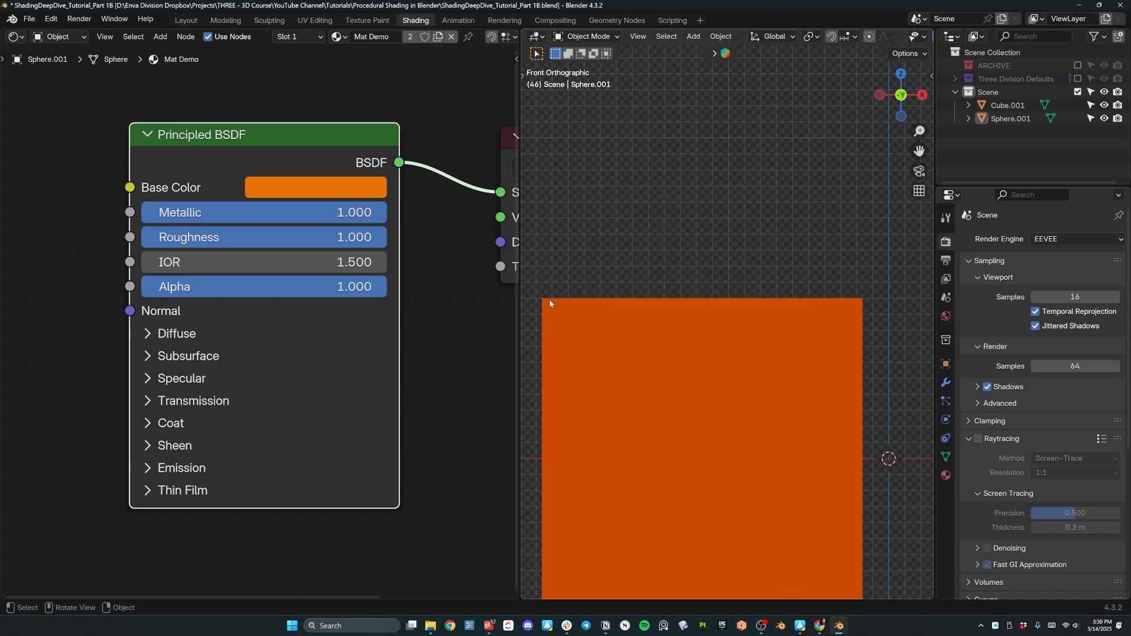
{"action": "mouse_move", "coordinate": [563, 119]}
{"action": "left_mouse_down"}
{"action": "mouse_move", "coordinate": [697, 298]}
{"action": "mouse_move", "coordinate": [851, 162]}
{"action": "left_mouse_up"}
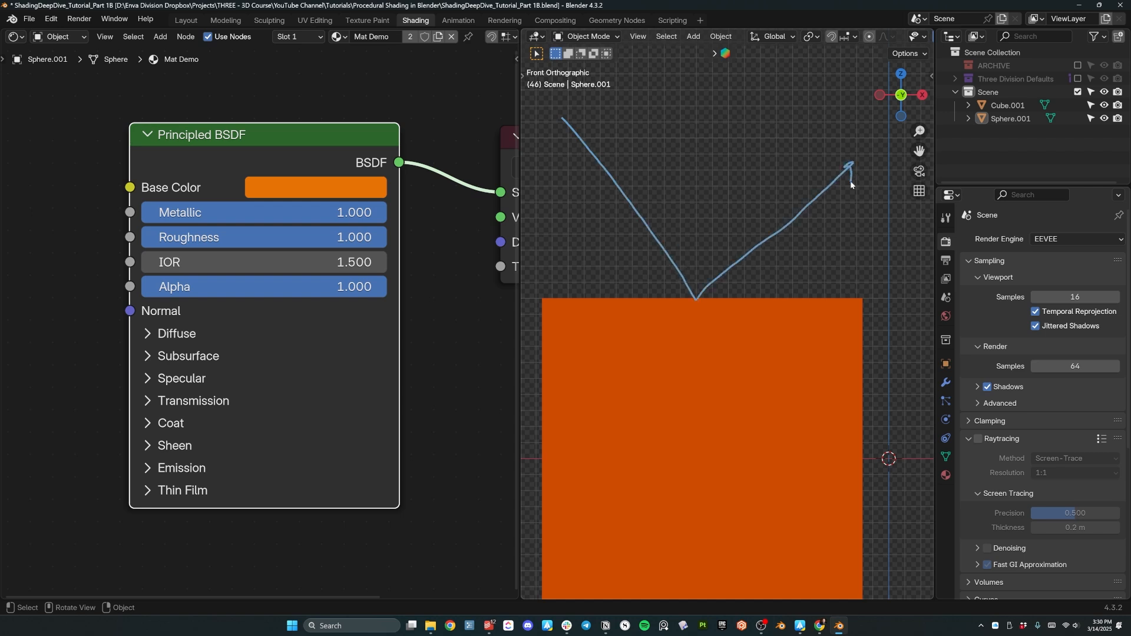
{"action": "left_click_drag", "start_coordinate": [569, 112], "coordinate": [704, 287]}
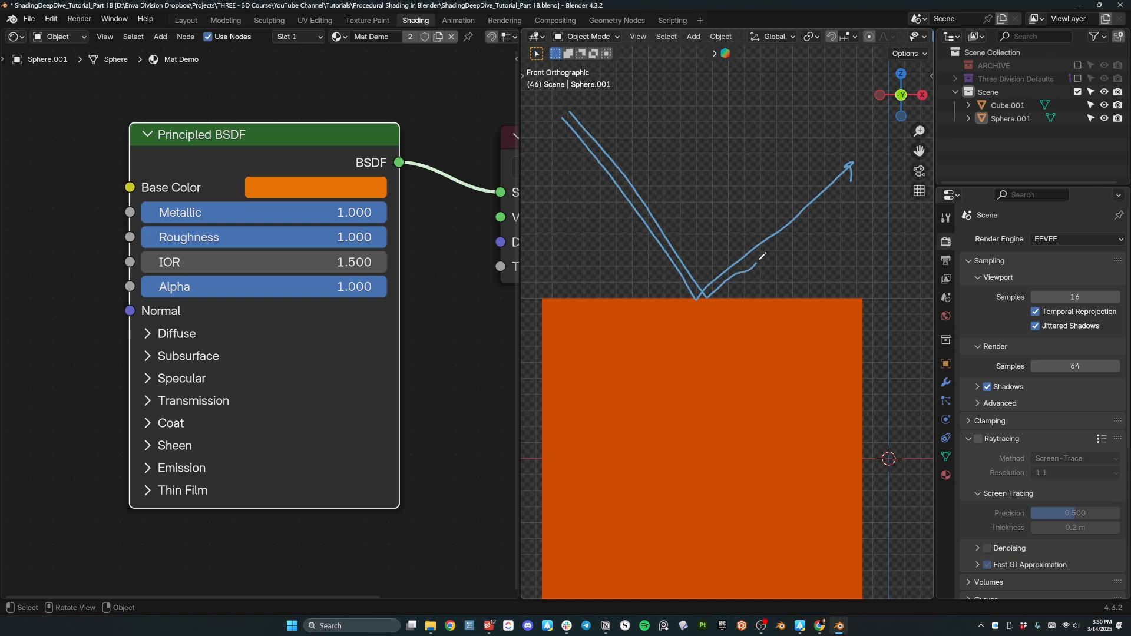
{"action": "left_click_drag", "start_coordinate": [797, 228], "coordinate": [847, 193]}
Select the cube, lower Roughness to 0, then raise it to about 0.265.
{"action": "middle_click_drag", "start_coordinate": [780, 288], "coordinate": [753, 348]}
{"action": "left_click", "coordinate": [754, 349]}
{"action": "left_click_drag", "start_coordinate": [180, 238], "coordinate": [5, 237]}
{"action": "middle_click_drag", "start_coordinate": [631, 372], "coordinate": [706, 380]}
{"action": "left_click_drag", "start_coordinate": [259, 242], "coordinate": [324, 242]}
Enter 0.25 as the material's Roughness value.
{"action": "left_click", "coordinate": [207, 237]}
{"action": "type", "text": "0.25"}
{"action": "key", "text": "Return"}
{"action": "left_click", "coordinate": [222, 237]}
{"action": "type", "text": ".25"}
{"action": "key", "text": "Return"}
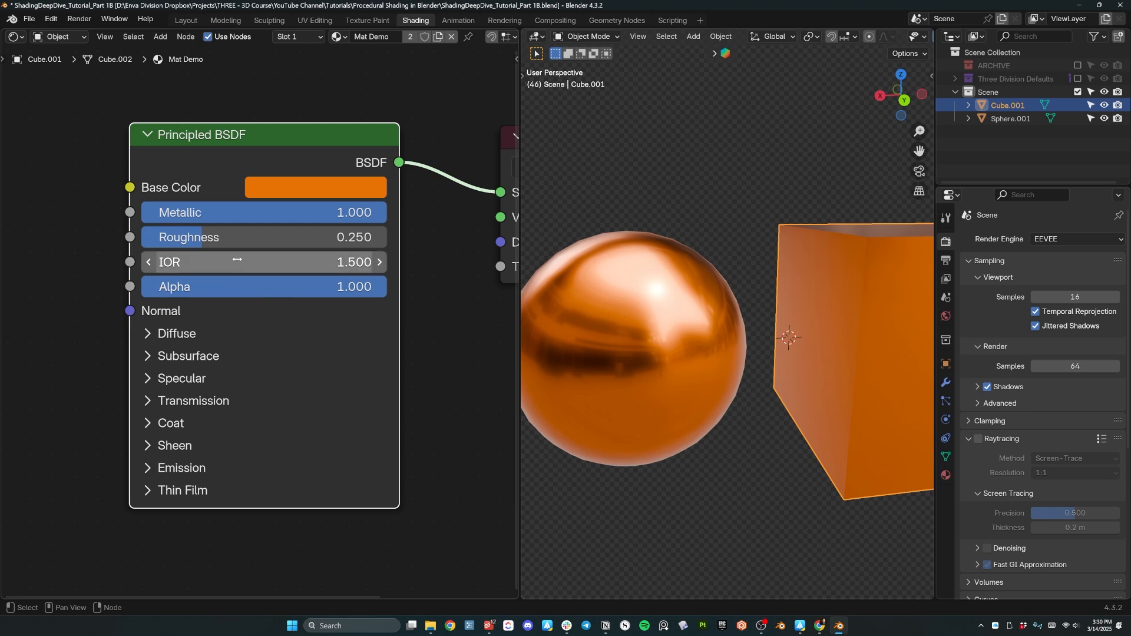
{"action": "middle_click_drag", "start_coordinate": [639, 287], "coordinate": [668, 314]}
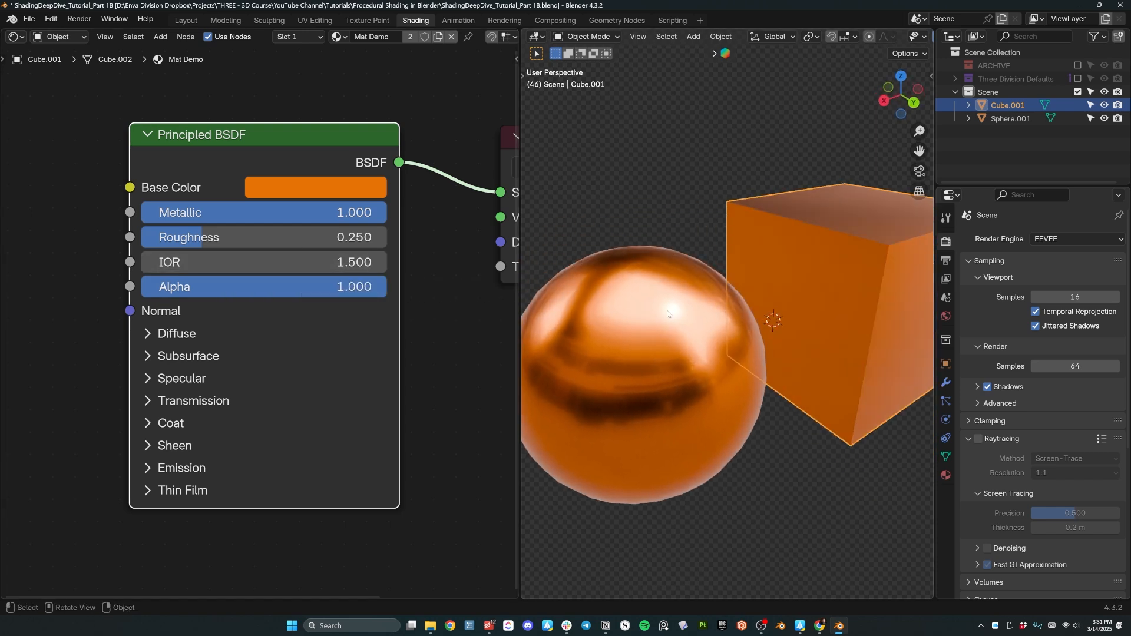
Try Alpha values from 0.935 down to 0 and back up to about 0.62.
{"action": "left_click_drag", "start_coordinate": [319, 287], "coordinate": [371, 286]}
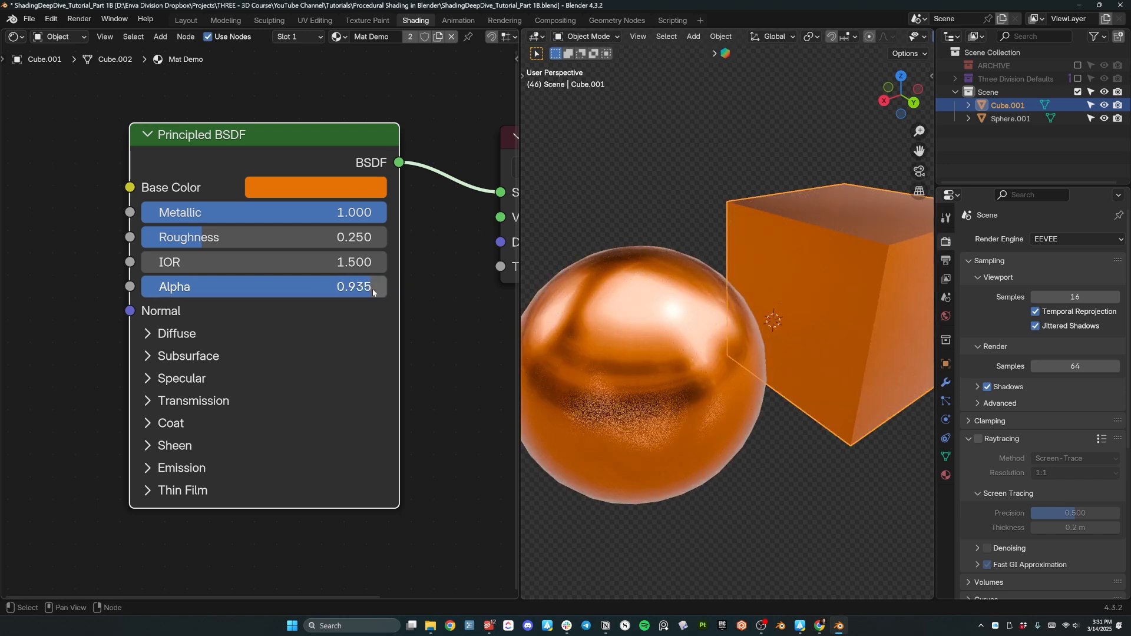
{"action": "left_click_drag", "start_coordinate": [372, 289], "coordinate": [142, 289]}
{"action": "left_click", "coordinate": [142, 289]}
{"action": "key", "text": "Return"}
{"action": "middle_click_drag", "start_coordinate": [763, 292], "coordinate": [677, 265]}
{"action": "left_click_drag", "start_coordinate": [255, 286], "coordinate": [323, 286]}
{"action": "mouse_move", "coordinate": [643, 409]}
{"action": "middle_mouse_down"}
{"action": "mouse_move", "coordinate": [719, 454]}
{"action": "mouse_move", "coordinate": [811, 420]}
{"action": "mouse_move", "coordinate": [751, 420]}
{"action": "middle_mouse_up"}
{"action": "left_click", "coordinate": [716, 461]}
{"action": "scroll", "coordinate": [717, 433], "scroll_direction": "down", "scroll_amount": 4}
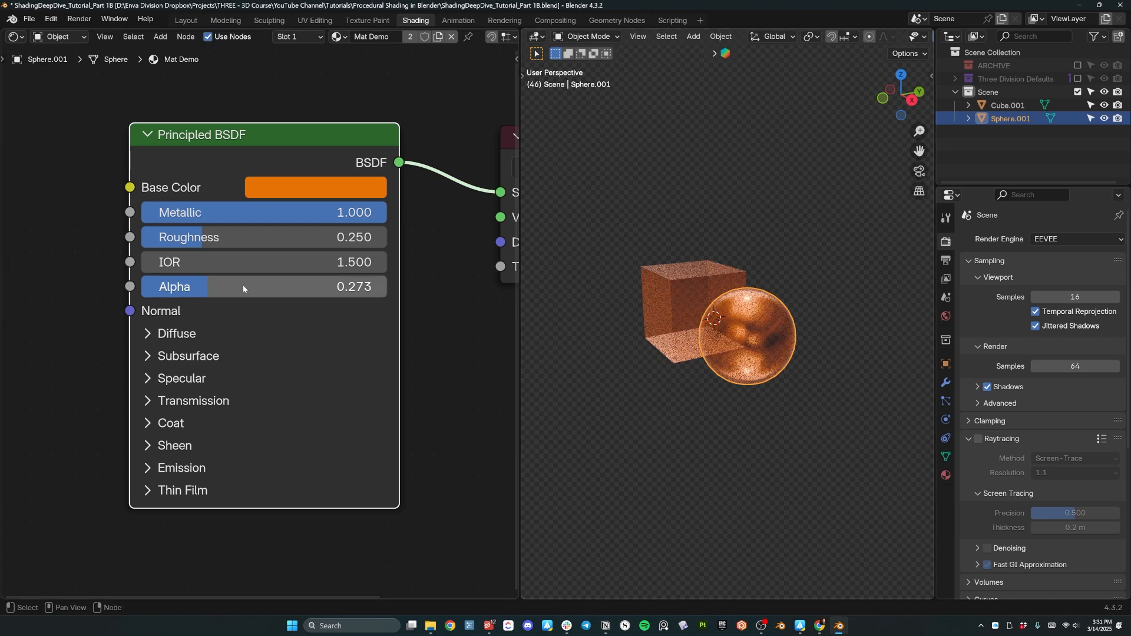
{"action": "left_click_drag", "start_coordinate": [243, 286], "coordinate": [421, 286]}
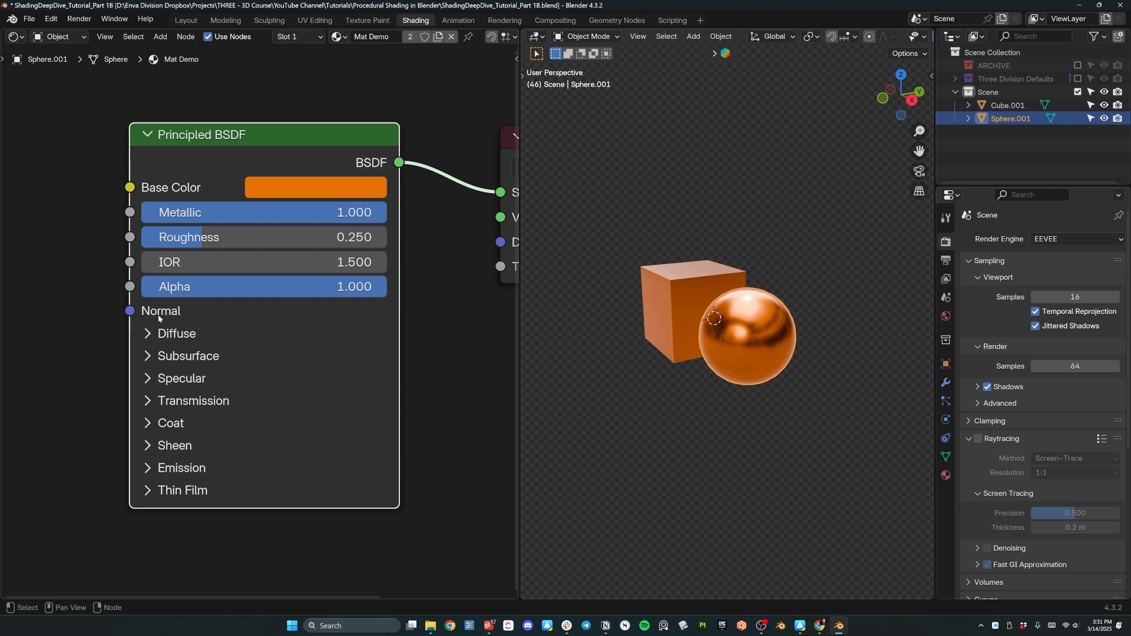
Pan the node editor and shift the Principled BSDF node further left.
{"action": "scroll", "coordinate": [745, 335], "scroll_direction": "up", "scroll_amount": 5}
{"action": "middle_click_drag", "start_coordinate": [745, 335], "coordinate": [556, 343]}
{"action": "scroll", "coordinate": [556, 343], "scroll_direction": "down", "scroll_amount": 2}
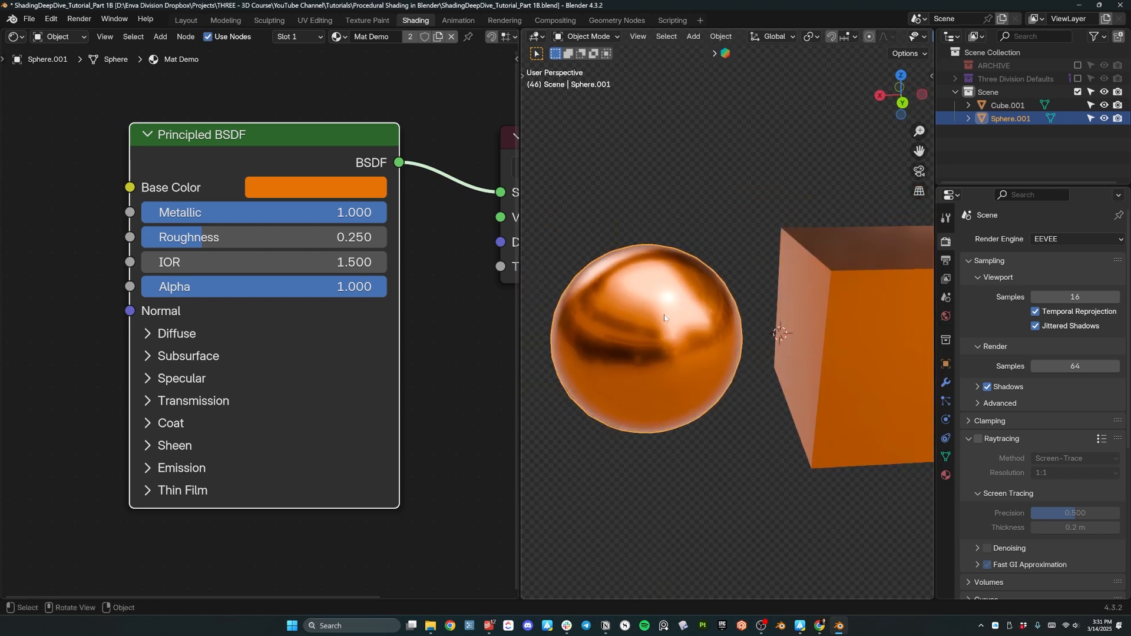
{"action": "middle_click_drag", "start_coordinate": [160, 311], "coordinate": [280, 287]}
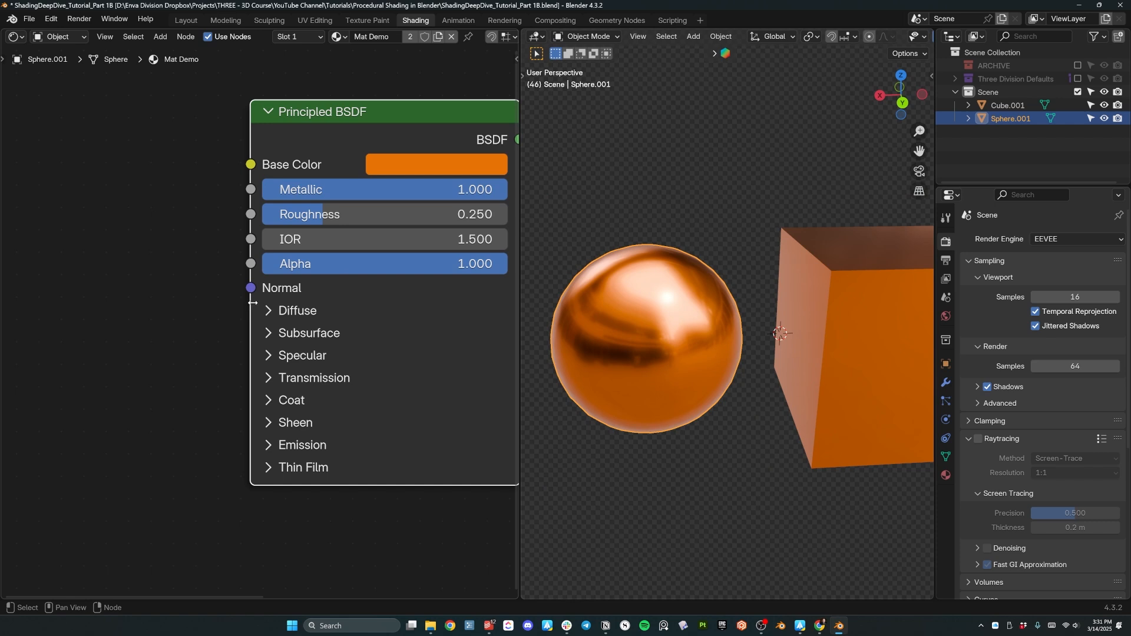
{"action": "left_click_drag", "start_coordinate": [249, 288], "coordinate": [99, 366]}
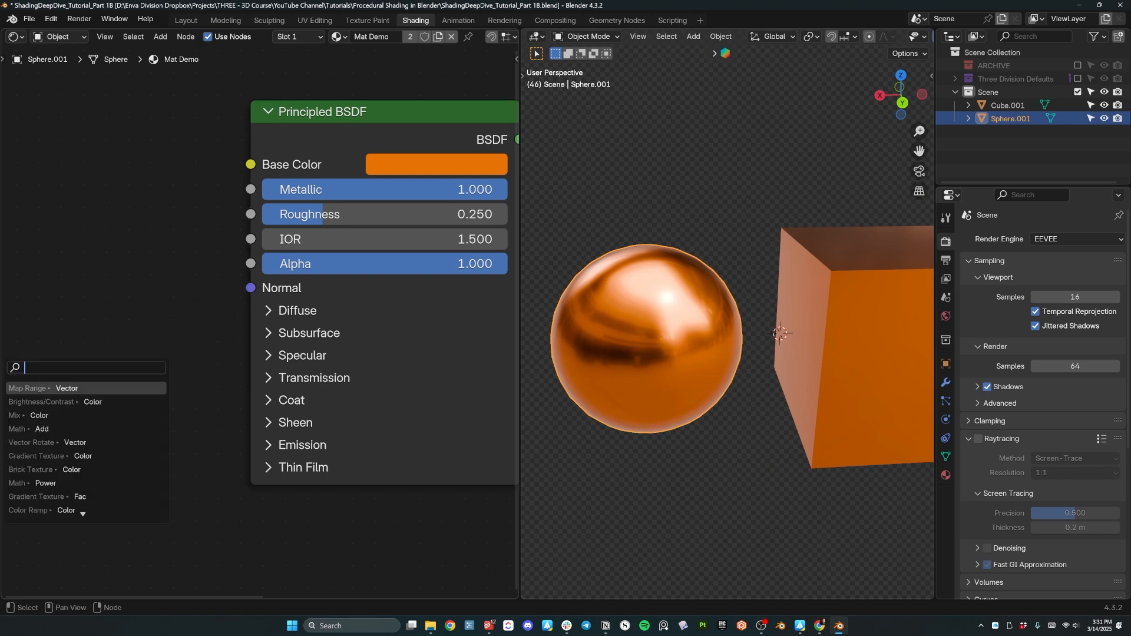
{"action": "key", "text": "Escape"}
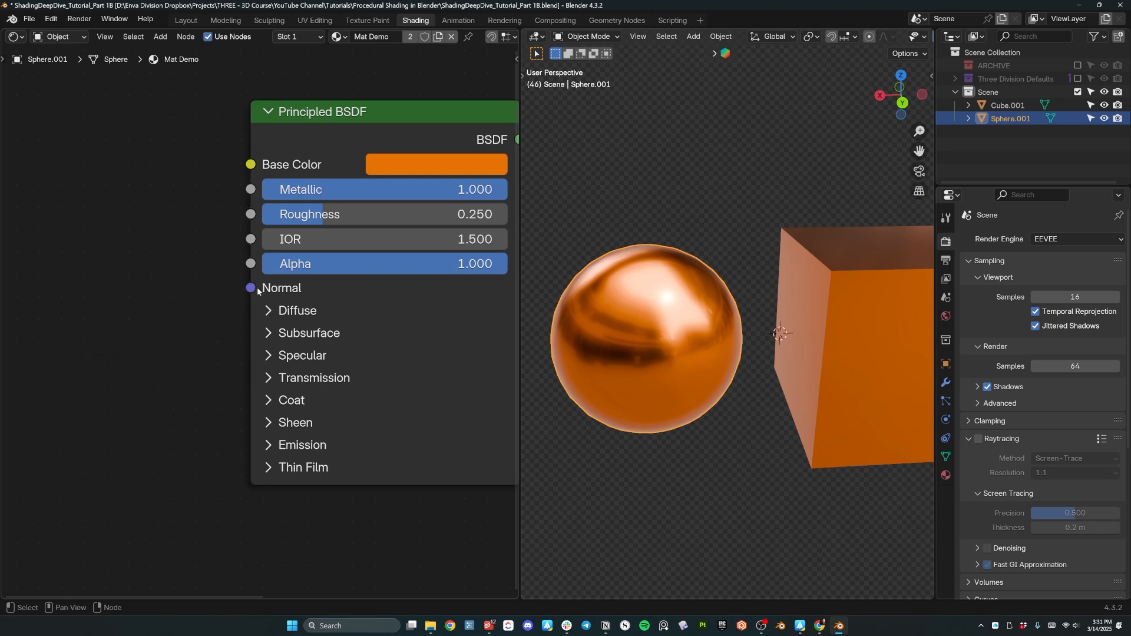
{"action": "middle_click_drag", "start_coordinate": [784, 350], "coordinate": [767, 509]}
{"action": "left_click", "coordinate": [406, 348]}
{"action": "left_click_drag", "start_coordinate": [403, 308], "coordinate": [323, 297]}
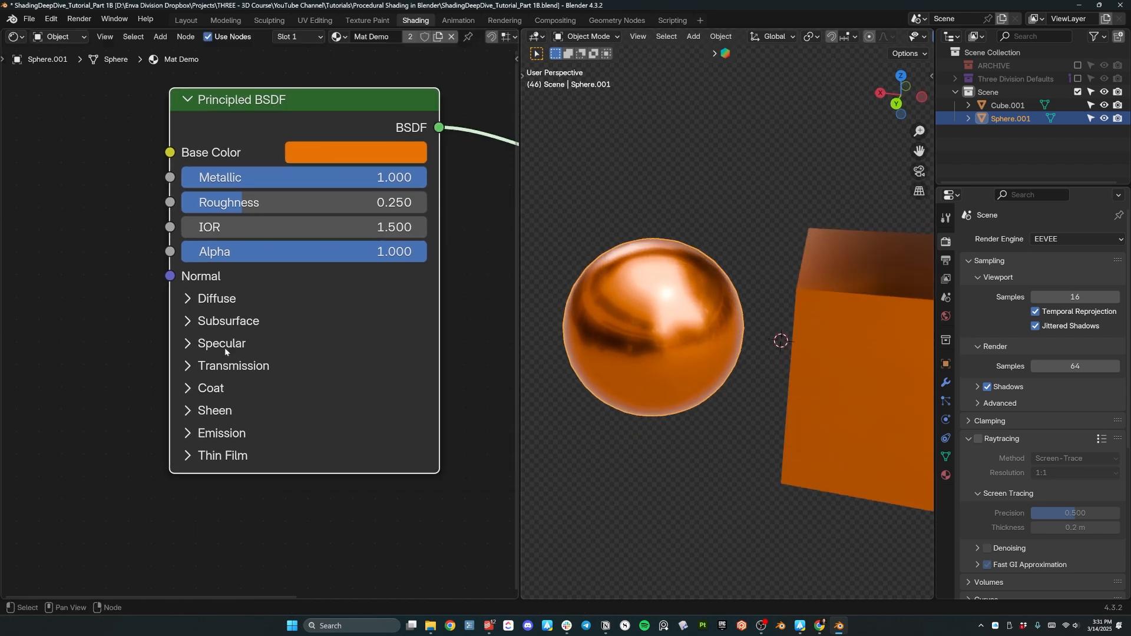
Expand Specular, set Metallic to 0 and Roughness to 0.177, and lower IOR Level.
{"action": "left_click", "coordinate": [204, 348]}
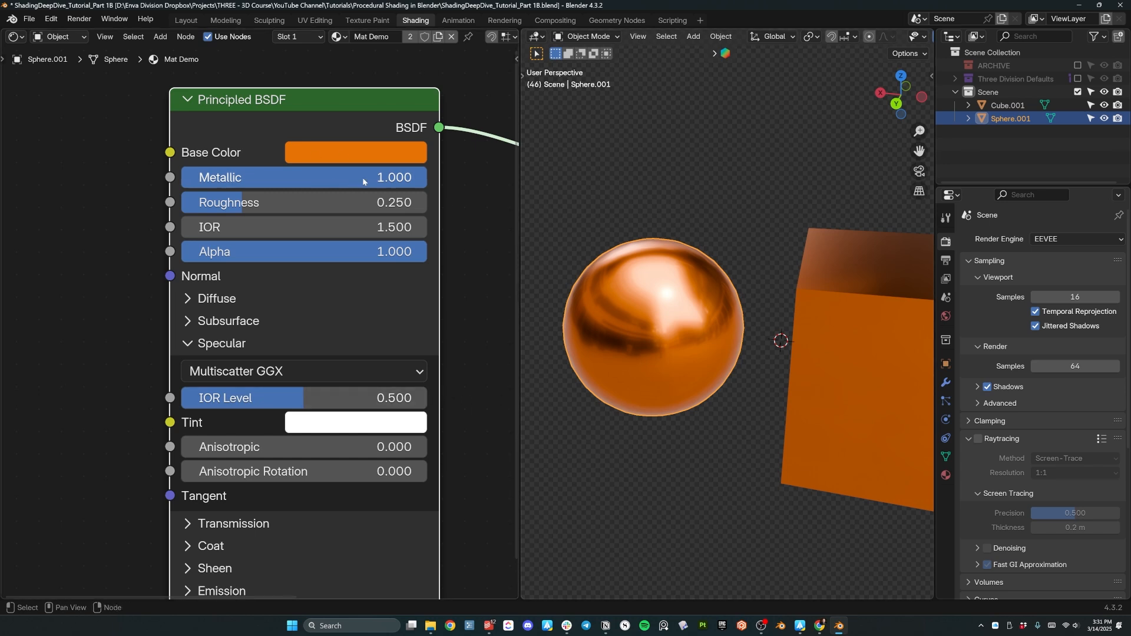
{"action": "left_click_drag", "start_coordinate": [399, 178], "coordinate": [153, 178]}
{"action": "left_click_drag", "start_coordinate": [243, 203], "coordinate": [225, 203]}
{"action": "middle_click_drag", "start_coordinate": [584, 330], "coordinate": [694, 332]}
{"action": "scroll", "coordinate": [694, 332], "scroll_direction": "up", "scroll_amount": 2}
{"action": "left_click_drag", "start_coordinate": [353, 398], "coordinate": [313, 398]}
Restore IOR Level to 0.500 and set Transmission Weight to 1 for a glassy look.
{"action": "key", "text": "ctrl+z"}
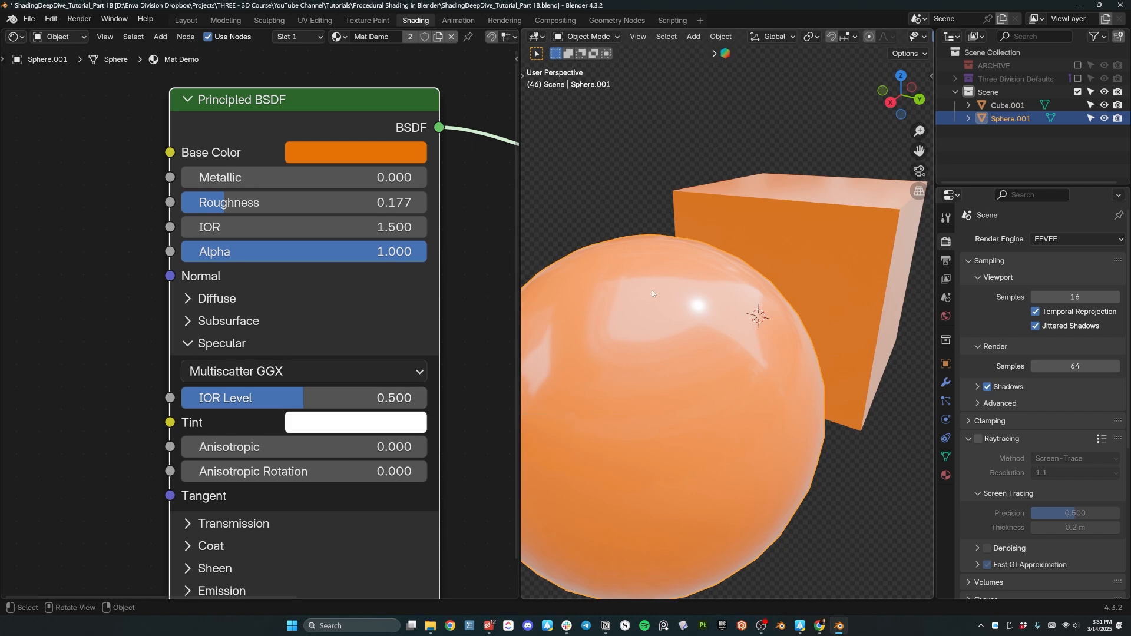
{"action": "left_click", "coordinate": [189, 344]}
{"action": "left_click", "coordinate": [188, 367]}
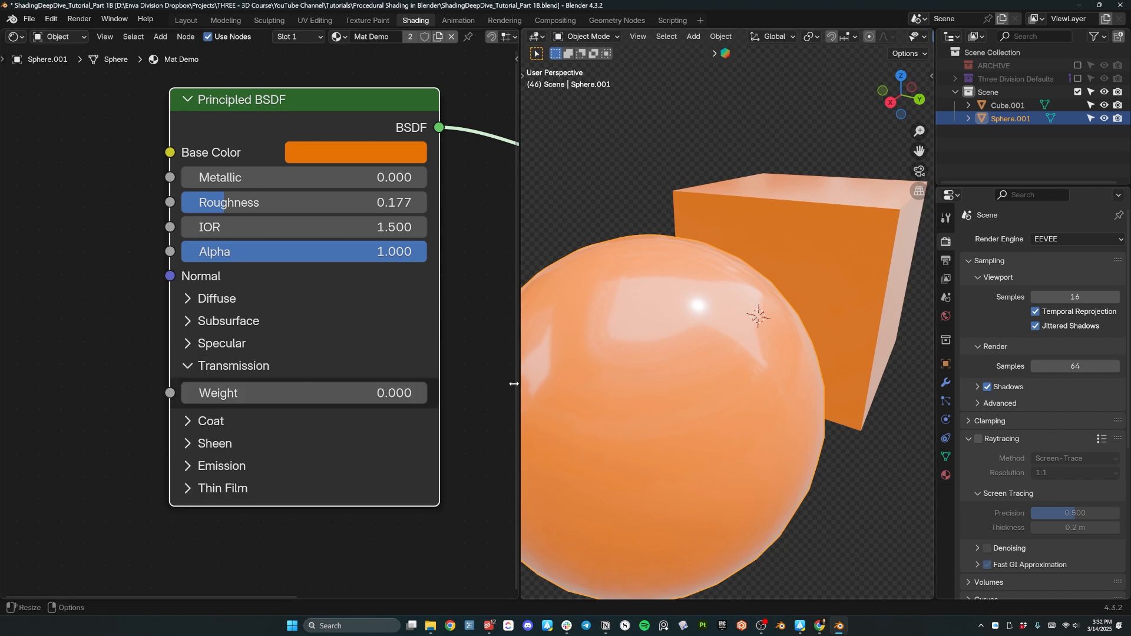
{"action": "left_click_drag", "start_coordinate": [306, 393], "coordinate": [427, 392]}
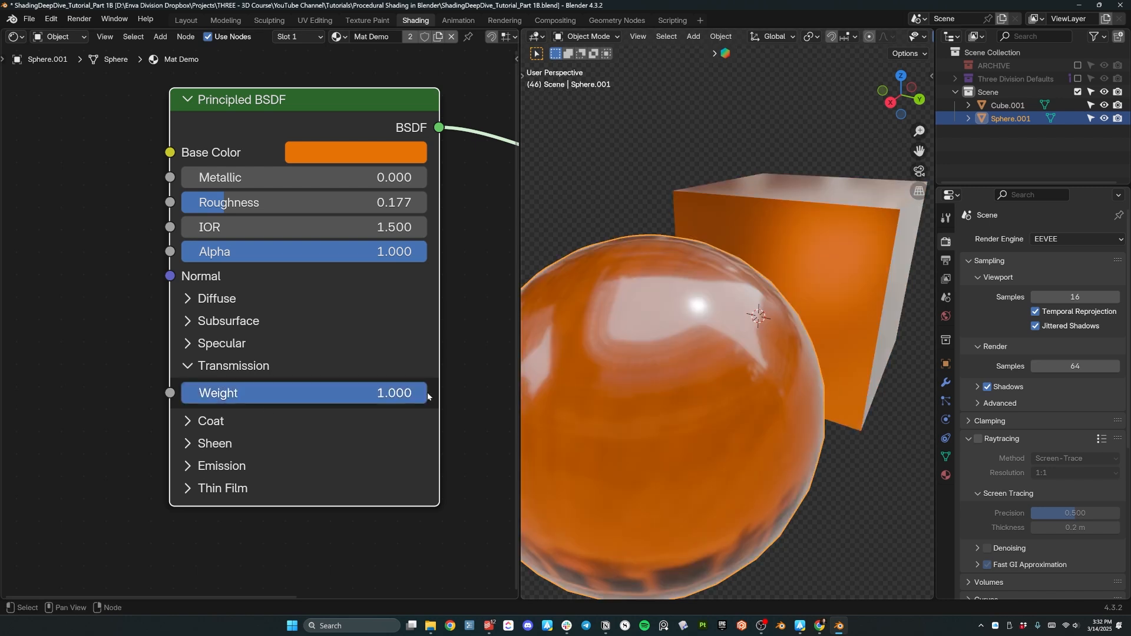
{"action": "scroll", "coordinate": [740, 367], "scroll_direction": "down", "scroll_amount": 5}
{"action": "mouse_move", "coordinate": [740, 367]}
{"action": "middle_mouse_down"}
{"action": "mouse_move", "coordinate": [805, 431]}
{"action": "mouse_move", "coordinate": [805, 451]}
{"action": "mouse_move", "coordinate": [789, 363]}
{"action": "mouse_move", "coordinate": [748, 377]}
{"action": "mouse_move", "coordinate": [748, 365]}
{"action": "middle_mouse_up"}
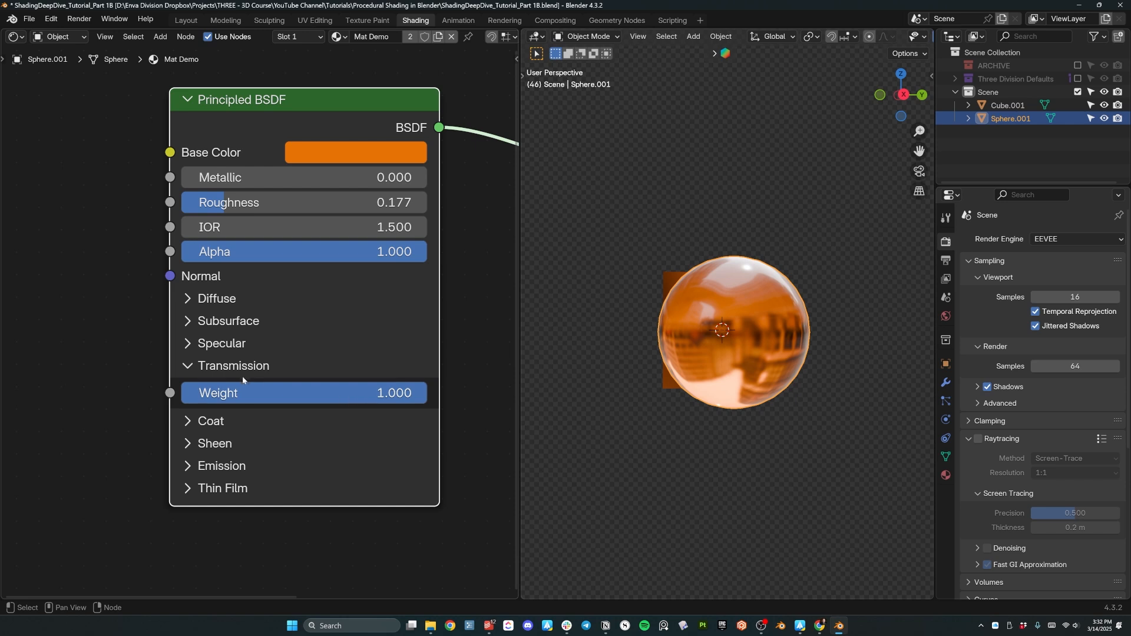
{"action": "middle_click_drag", "start_coordinate": [630, 454], "coordinate": [653, 450]}
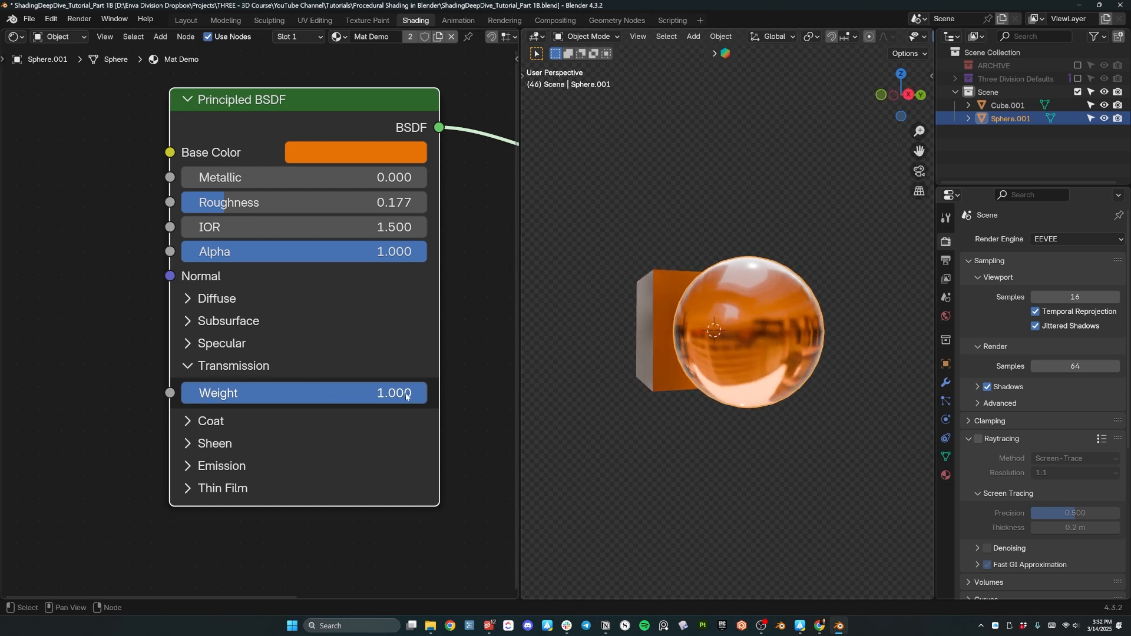
Render with Cycles and lower roughness to 0.038 for glossier glass.
{"action": "left_click", "coordinate": [1097, 241]}
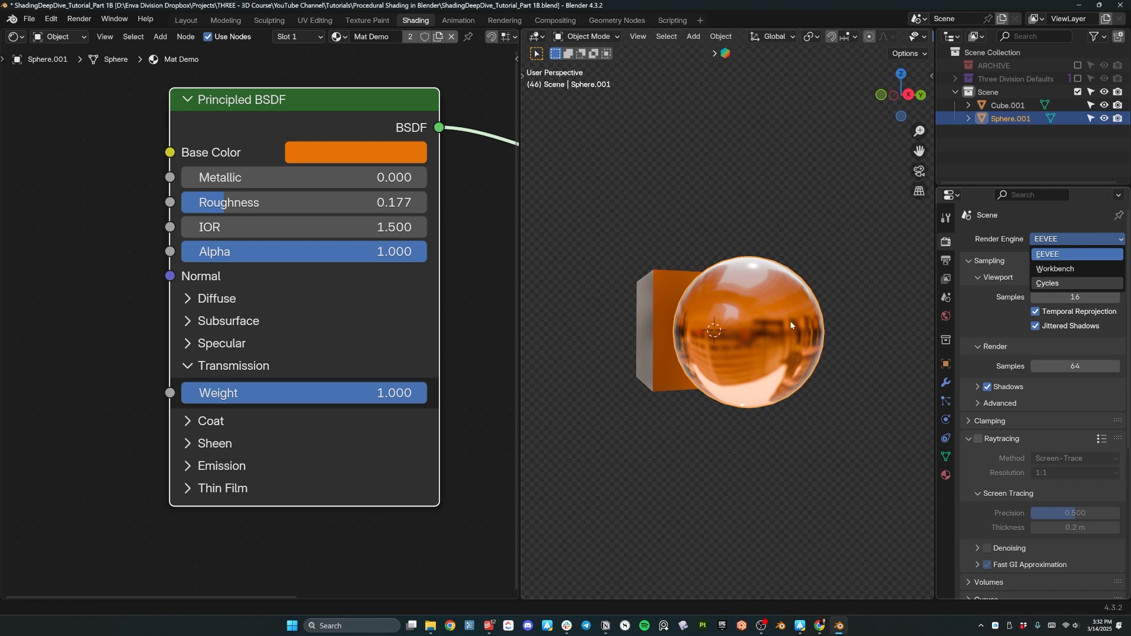
{"action": "left_click", "coordinate": [1069, 283]}
{"action": "middle_click_drag", "start_coordinate": [719, 329], "coordinate": [819, 421]}
{"action": "middle_click_drag", "start_coordinate": [772, 380], "coordinate": [731, 308]}
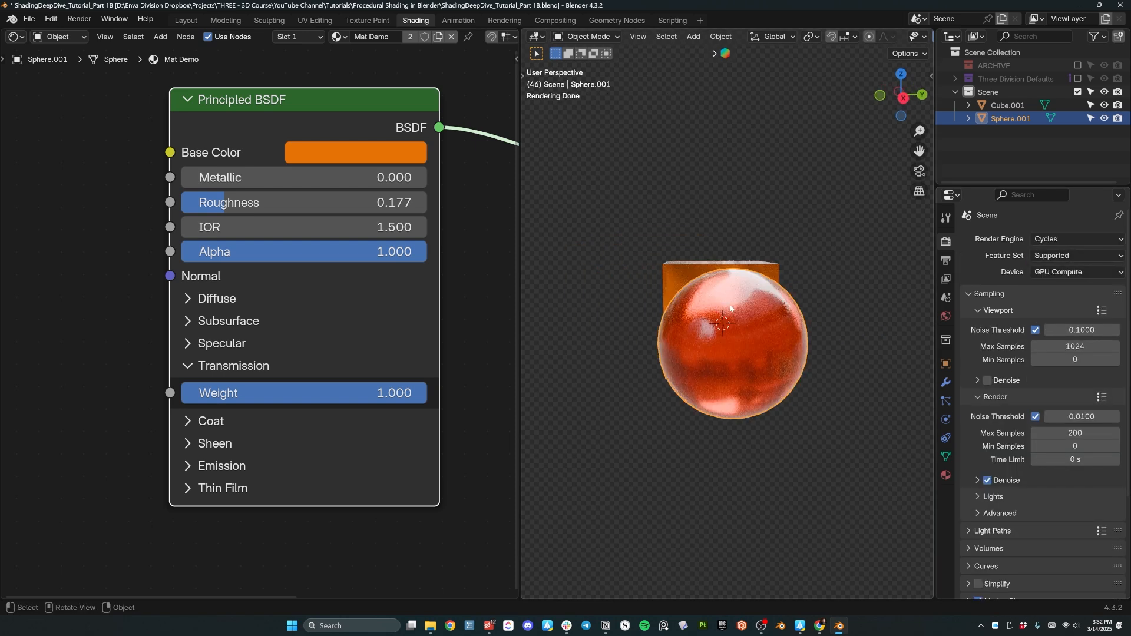
{"action": "left_click_drag", "start_coordinate": [307, 202], "coordinate": [254, 202]}
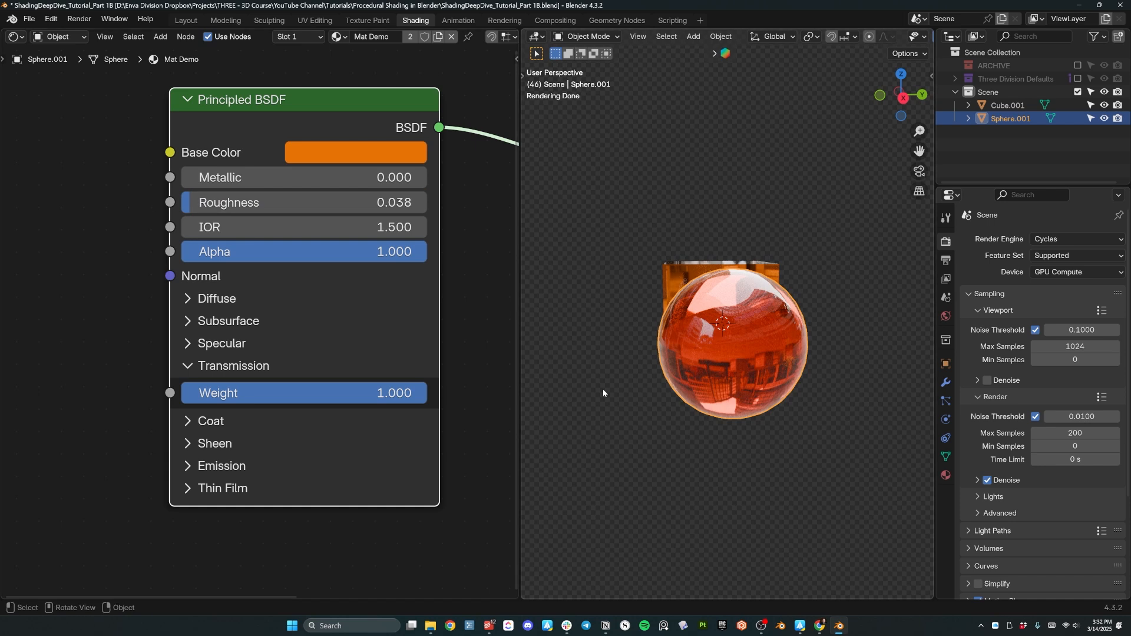
{"action": "middle_click_drag", "start_coordinate": [627, 381], "coordinate": [696, 396]}
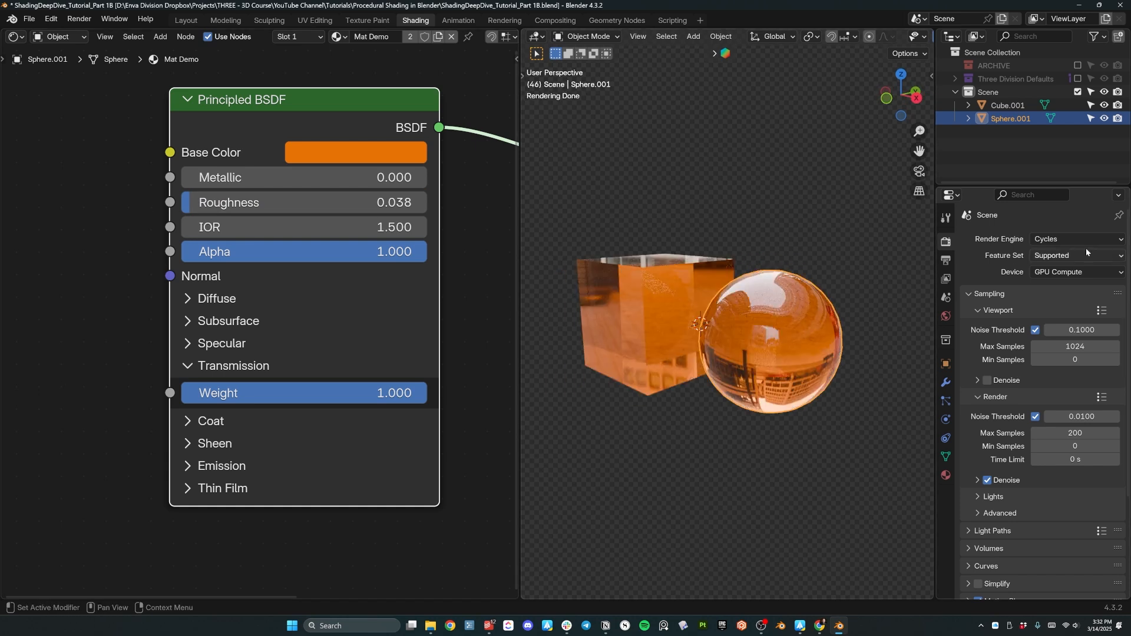
Switch back to EEVEE with roughness 0.268 and Transmission Weight 0.
{"action": "left_click", "coordinate": [1077, 239]}
{"action": "left_click", "coordinate": [1055, 246]}
{"action": "left_click_drag", "start_coordinate": [283, 202], "coordinate": [339, 202]}
{"action": "left_click_drag", "start_coordinate": [304, 400], "coordinate": [181, 393]}
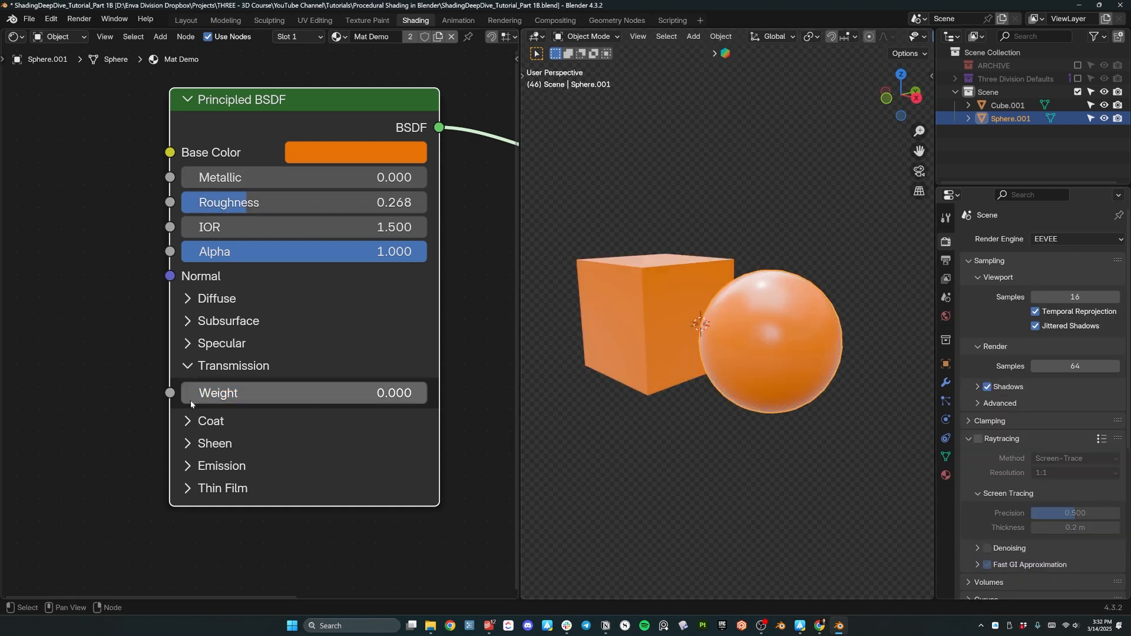
{"action": "left_click", "coordinate": [196, 366]}
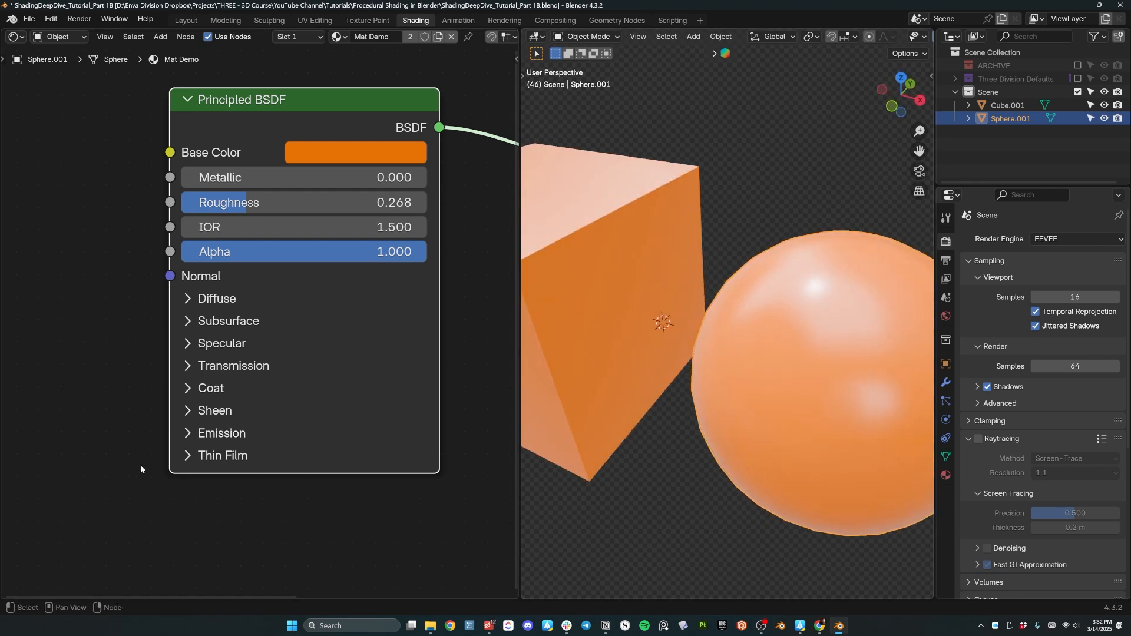
Set the material's Roughness to 0.350.
{"action": "double_click", "coordinate": [302, 202]}
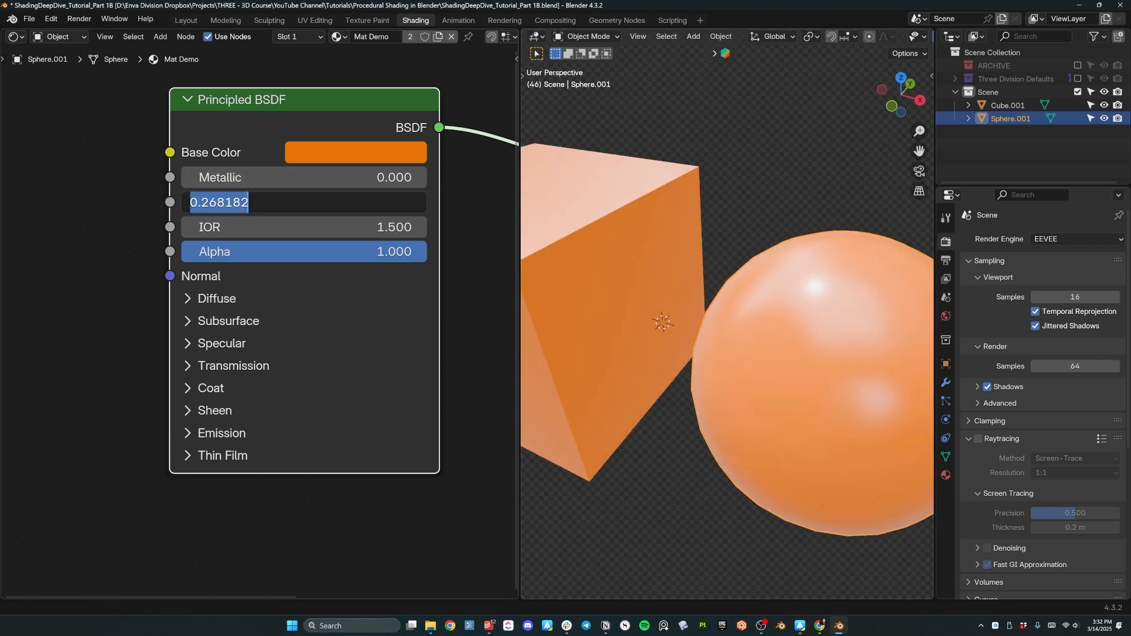
{"action": "key", "text": "BackSpace"}
{"action": "type", "text": ".35"}
{"action": "key", "text": "Return"}
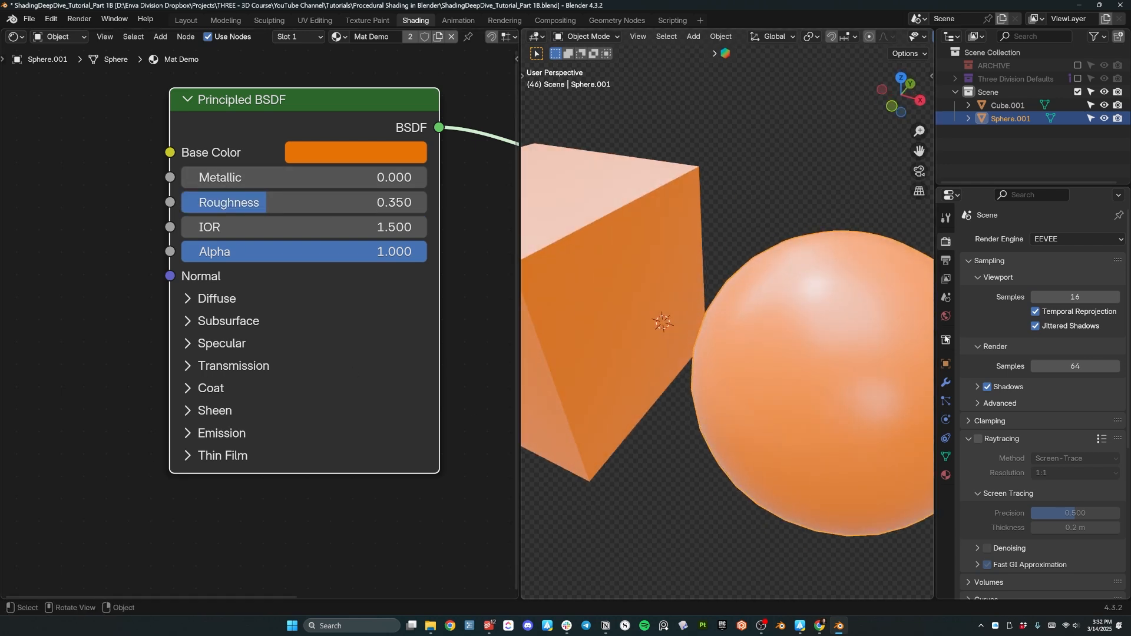
{"action": "scroll", "coordinate": [996, 346], "scroll_direction": "down", "scroll_amount": 1}
{"action": "middle_click_drag", "start_coordinate": [875, 317], "coordinate": [746, 284]}
Try a full Coat Weight of 1, then remove the clear coat again.
{"action": "left_click", "coordinate": [183, 397]}
{"action": "left_click_drag", "start_coordinate": [206, 415], "coordinate": [454, 415]}
{"action": "middle_click_drag", "start_coordinate": [674, 385], "coordinate": [718, 343]}
{"action": "scroll", "coordinate": [719, 353], "scroll_direction": "up", "scroll_amount": 3}
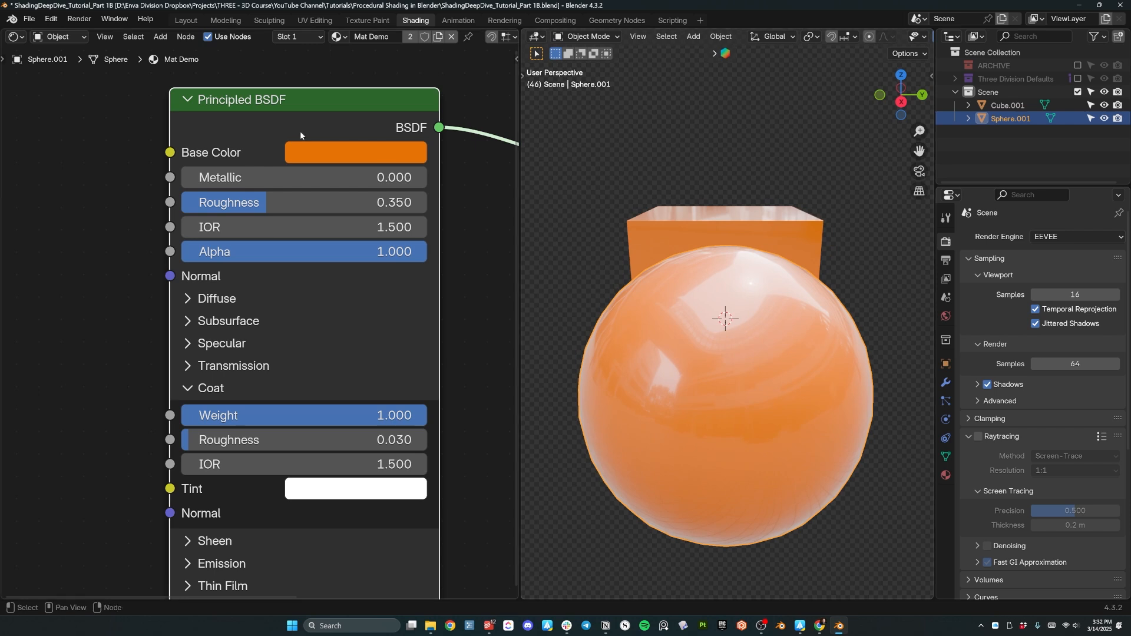
{"action": "middle_click_drag", "start_coordinate": [743, 333], "coordinate": [796, 341]}
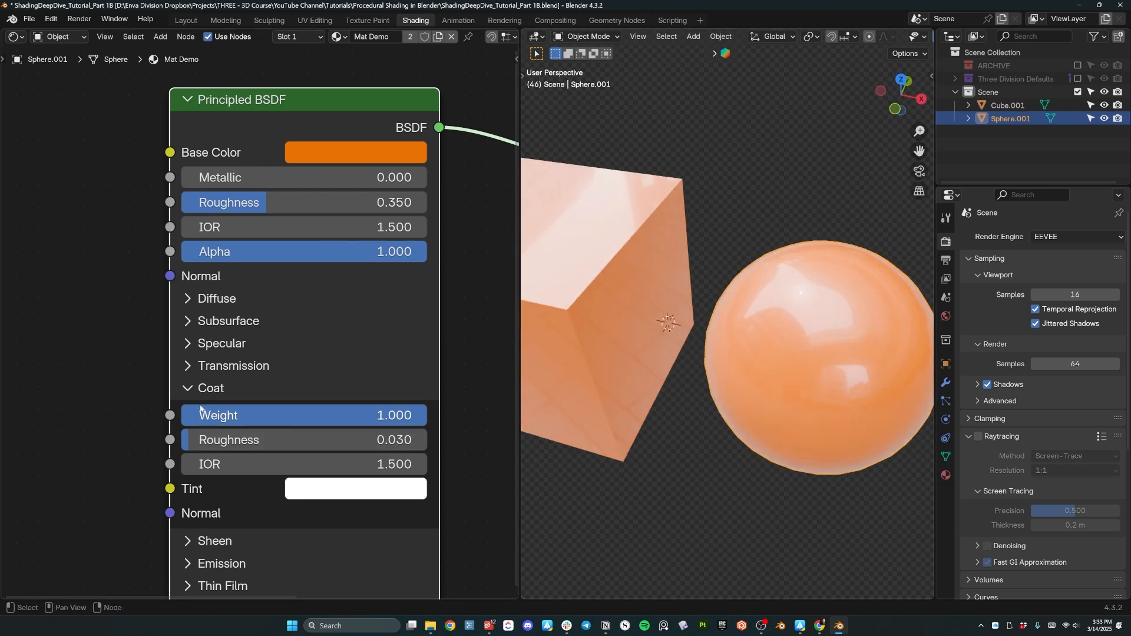
{"action": "key", "text": "BackSpace"}
{"action": "left_click", "coordinate": [187, 389]}
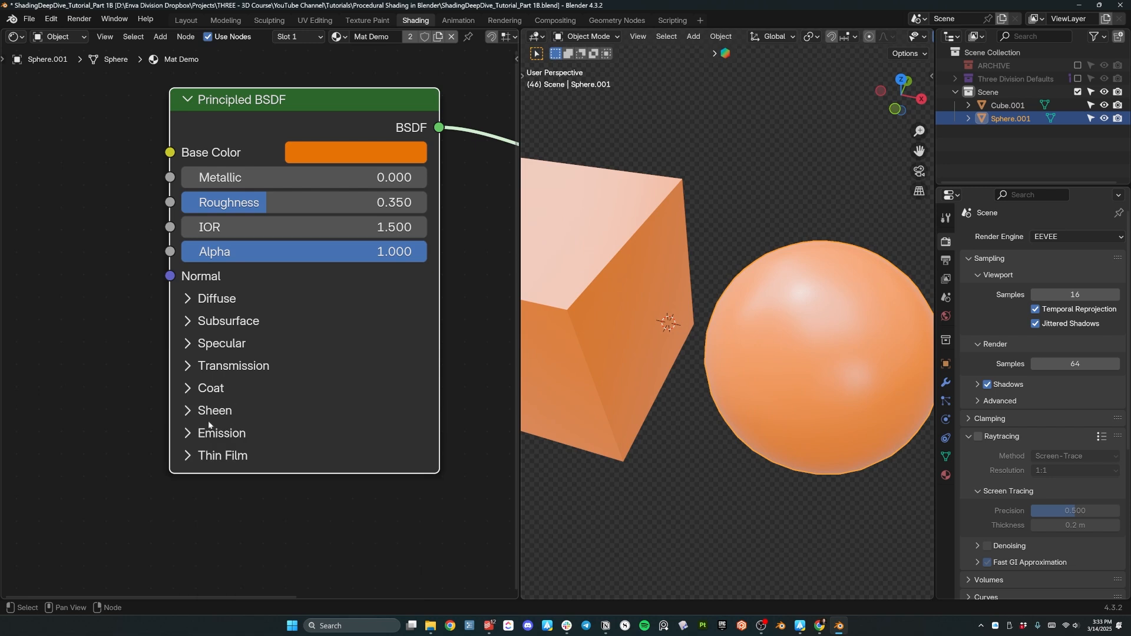
Add a pale sheen with Sheen Weight about 0.564.
{"action": "left_click", "coordinate": [190, 412]}
{"action": "middle_click_drag", "start_coordinate": [695, 377], "coordinate": [616, 348]}
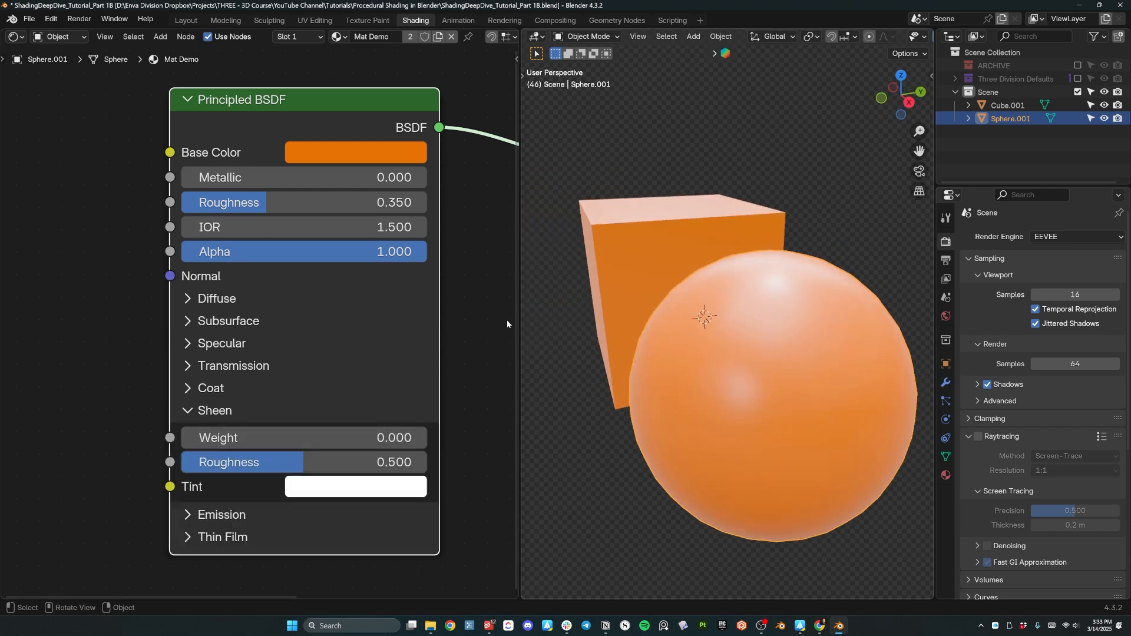
{"action": "left_click_drag", "start_coordinate": [263, 435], "coordinate": [421, 436]}
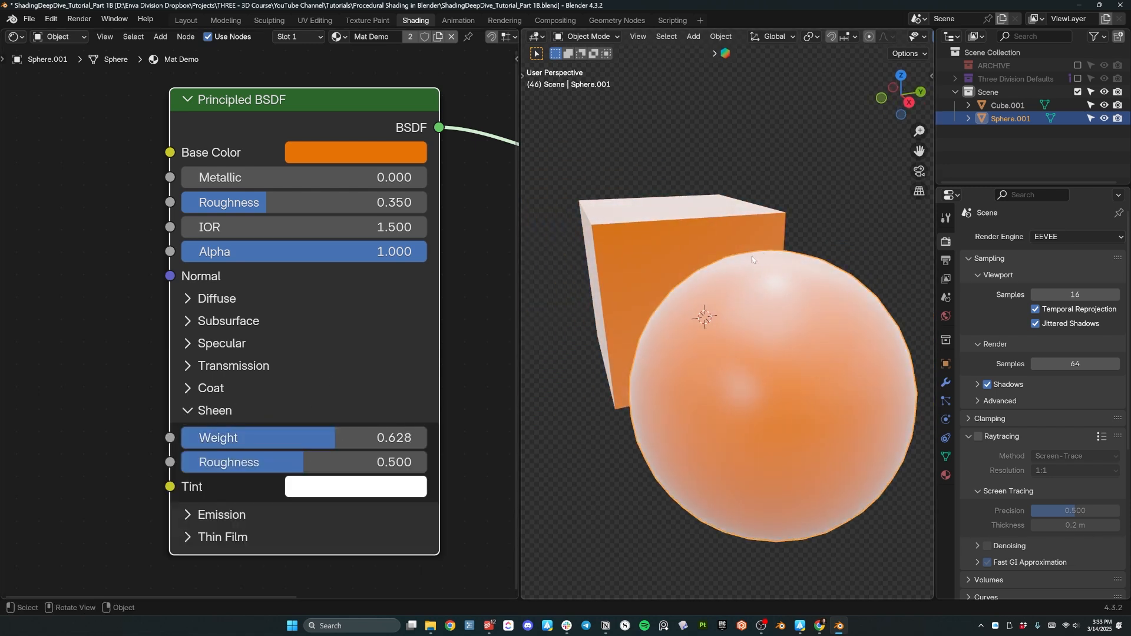
{"action": "left_click_drag", "start_coordinate": [303, 437], "coordinate": [352, 436]}
{"action": "left_click", "coordinate": [187, 410]}
Expand the Emission settings and begin editing Emission Strength.
{"action": "left_click", "coordinate": [188, 434]}
{"action": "middle_click_drag", "start_coordinate": [459, 452], "coordinate": [561, 410]}
{"action": "middle_click_drag", "start_coordinate": [167, 313], "coordinate": [0, 363]}
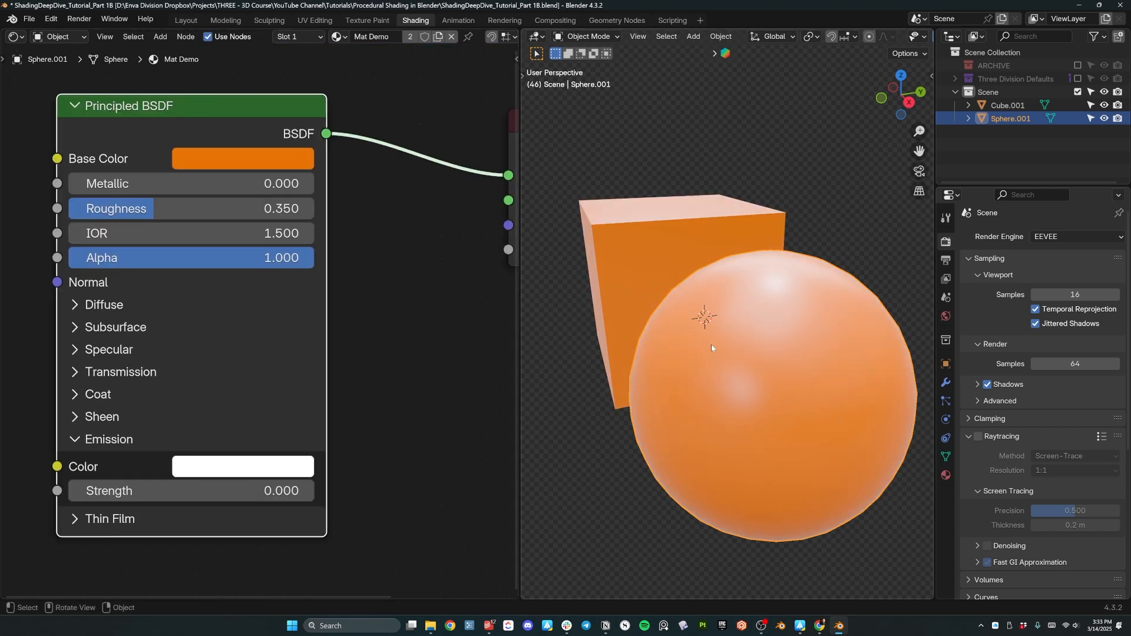
{"action": "left_click", "coordinate": [234, 491]}
Set Emission Strength to 5.
{"action": "type", "text": "5"}
{"action": "key", "text": "Return"}
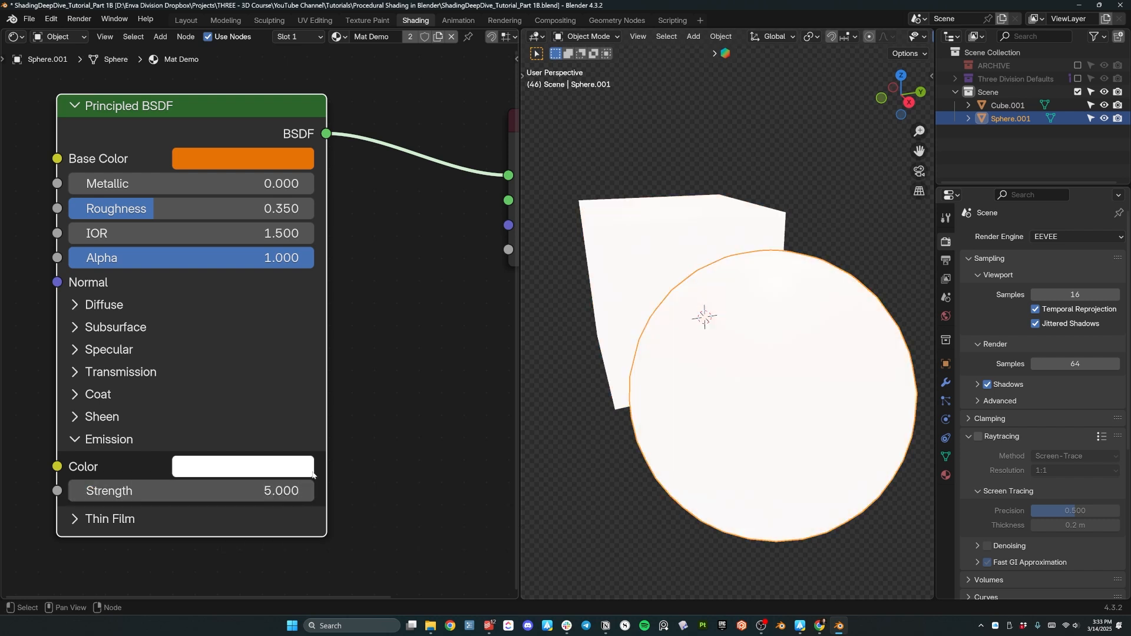
{"action": "middle_click_drag", "start_coordinate": [707, 371], "coordinate": [801, 315]}
{"action": "scroll", "coordinate": [755, 377], "scroll_direction": "down", "scroll_amount": 5}
{"action": "middle_click_drag", "start_coordinate": [732, 404], "coordinate": [791, 364]}
{"action": "middle_click_drag", "start_coordinate": [654, 342], "coordinate": [686, 340]}
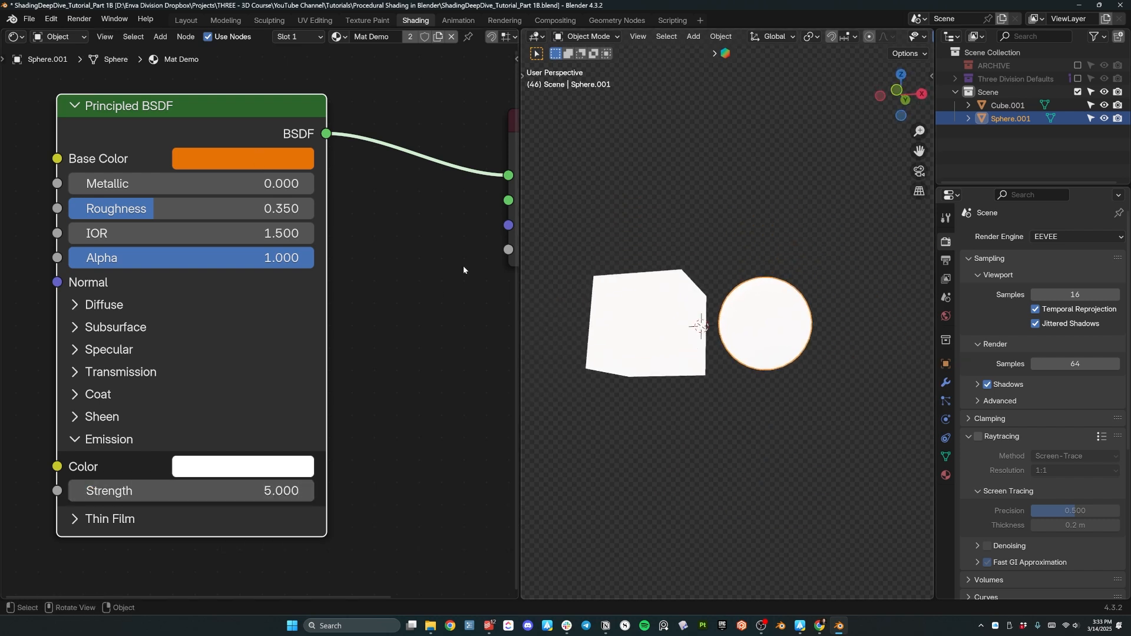
Copy the orange Base Color into the Emission Color.
{"action": "left_click_drag", "start_coordinate": [243, 160], "coordinate": [217, 466]}
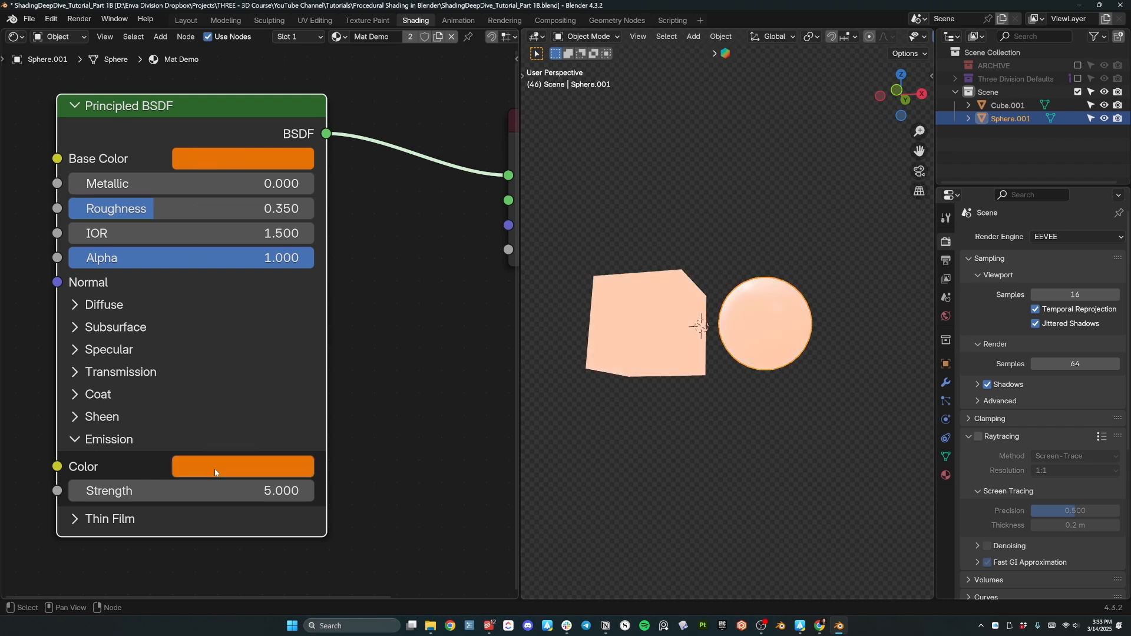
{"action": "middle_click_drag", "start_coordinate": [707, 344], "coordinate": [717, 415]}
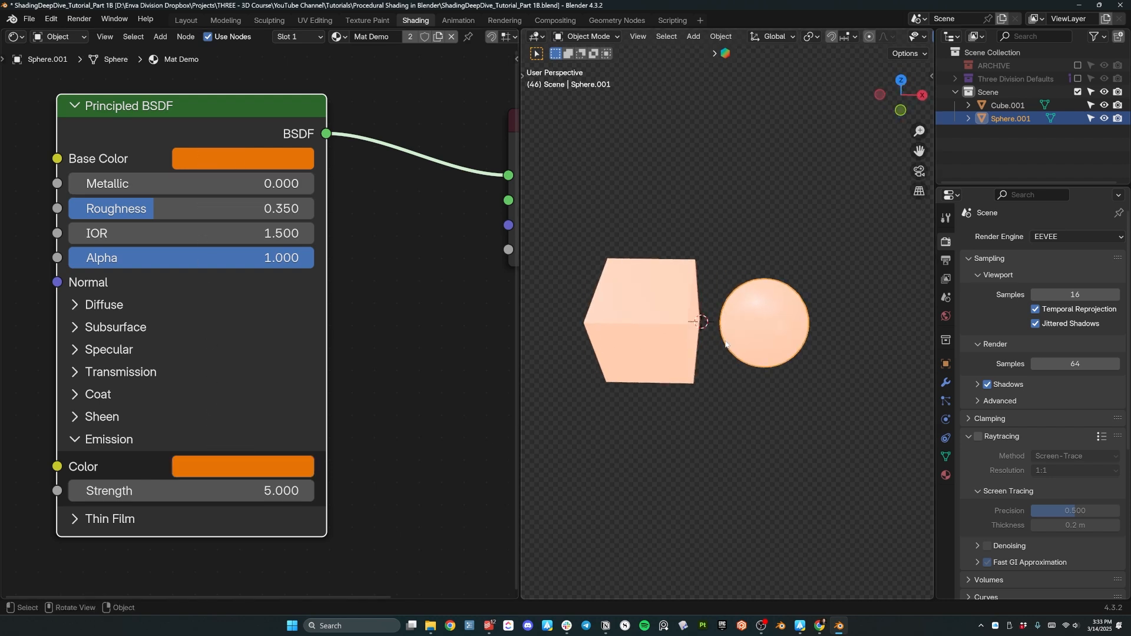
{"action": "key", "text": "shift+a"}
Add a plane, lower it along Z and scale it into a large floor.
{"action": "mouse_move", "coordinate": [725, 341]}
{"action": "left_click", "coordinate": [811, 37]}
{"action": "key", "text": "g"}
{"action": "key", "text": "z"}
{"action": "left_click", "coordinate": [751, 307]}
{"action": "key", "text": "s"}
{"action": "left_click", "coordinate": [838, 490]}
{"action": "key", "text": "g"}
{"action": "key", "text": "z"}
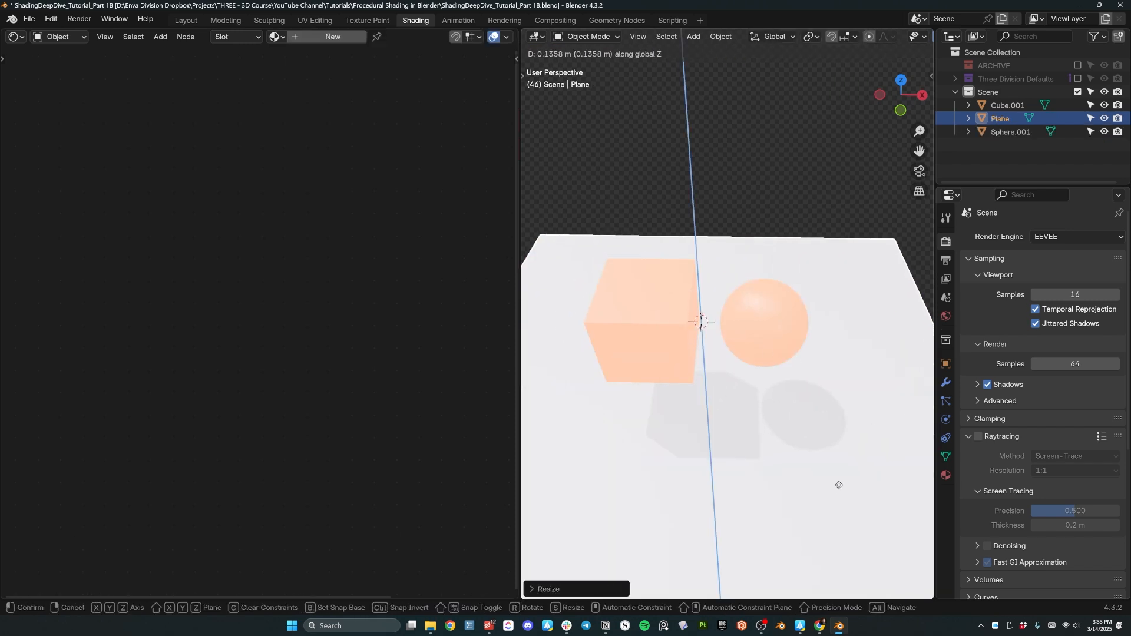
{"action": "left_click", "coordinate": [819, 463]}
{"action": "middle_click_drag", "start_coordinate": [807, 445], "coordinate": [919, 339]}
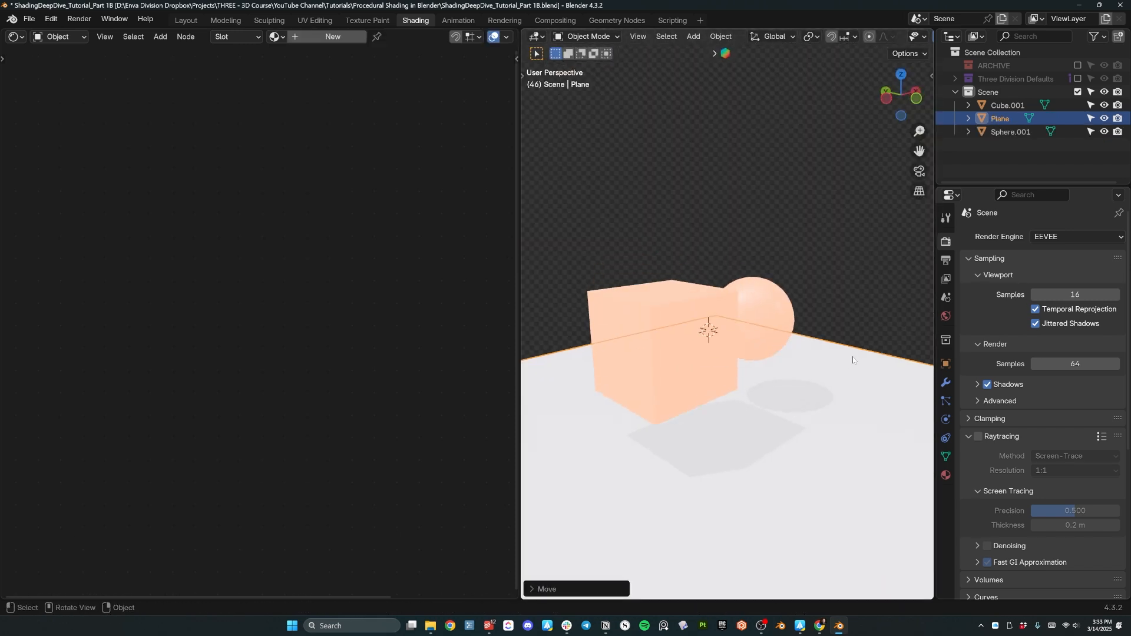
Set the World Surface Strength to 0.
{"action": "left_click", "coordinate": [946, 317]}
{"action": "left_click", "coordinate": [1068, 459]}
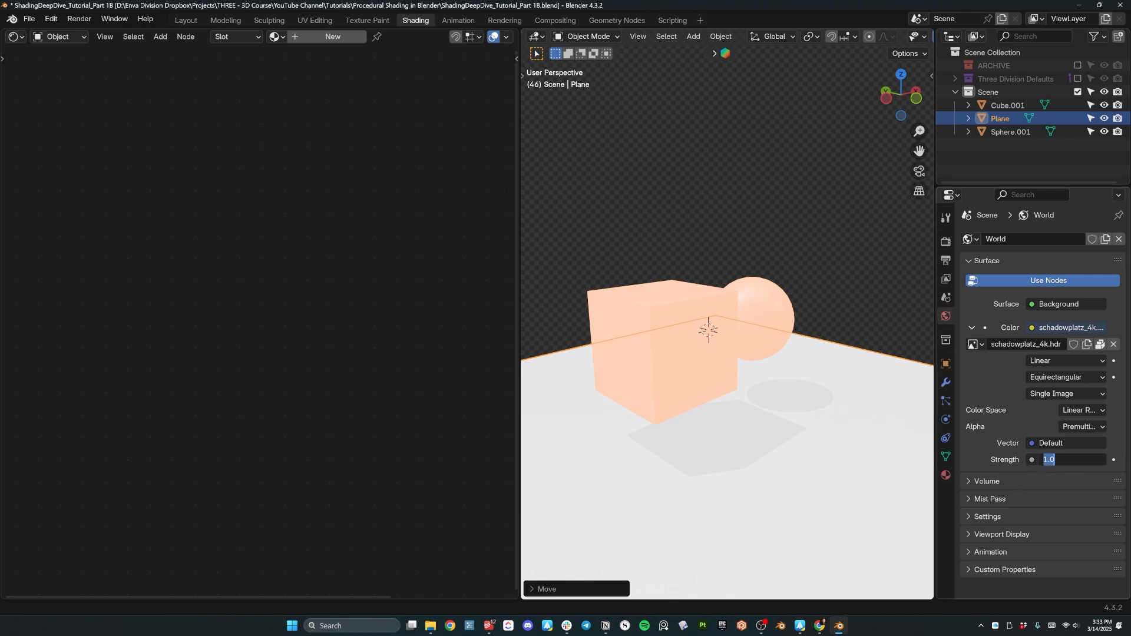
{"action": "type", "text": "0"}
{"action": "key", "text": "Return"}
{"action": "middle_click_drag", "start_coordinate": [666, 144], "coordinate": [735, 312]}
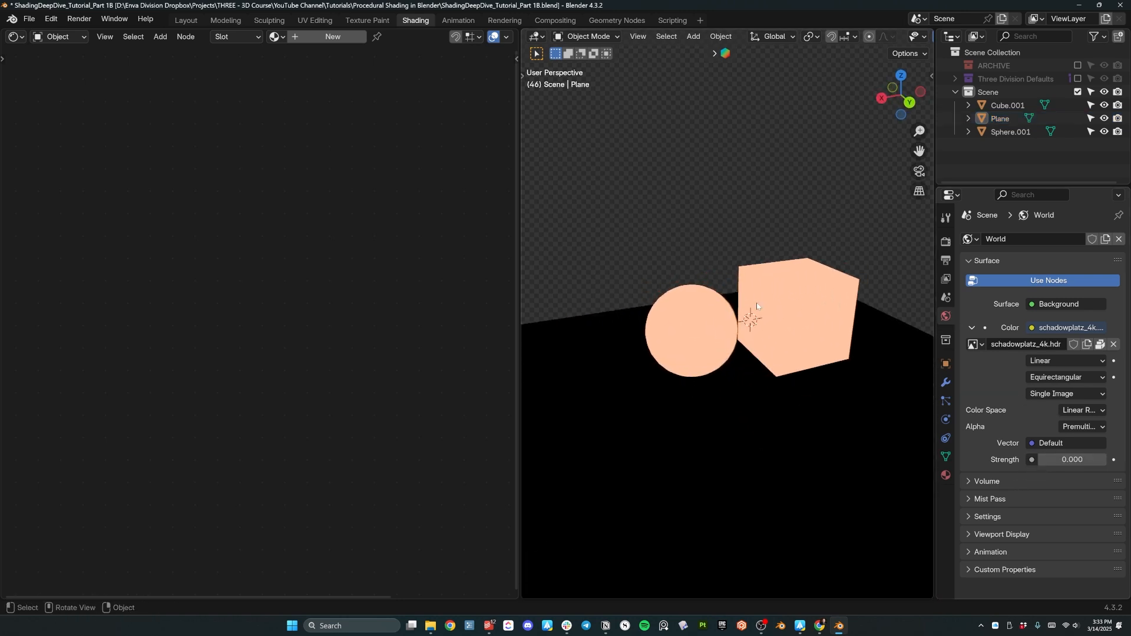
{"action": "middle_click_drag", "start_coordinate": [796, 416], "coordinate": [779, 416]}
Raise the plane slightly along Z and enable Raytracing in EEVEE render settings.
{"action": "left_click", "coordinate": [779, 416]}
{"action": "key", "text": "g"}
{"action": "key", "text": "z"}
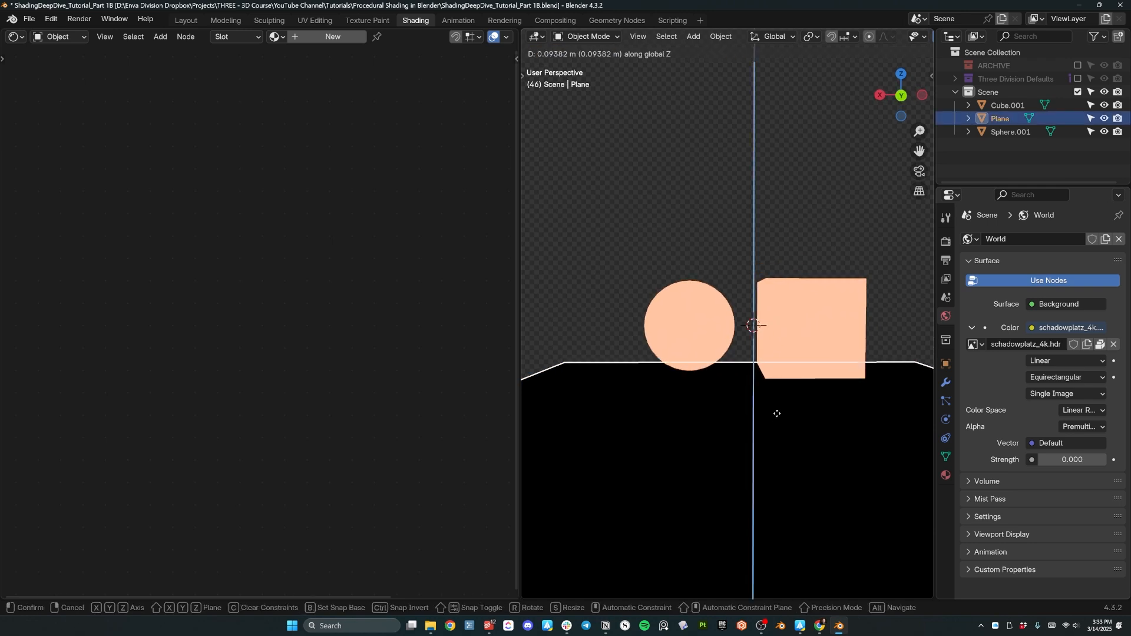
{"action": "left_click", "coordinate": [777, 386]}
{"action": "middle_click_drag", "start_coordinate": [777, 386], "coordinate": [855, 318]}
{"action": "left_click", "coordinate": [946, 242]}
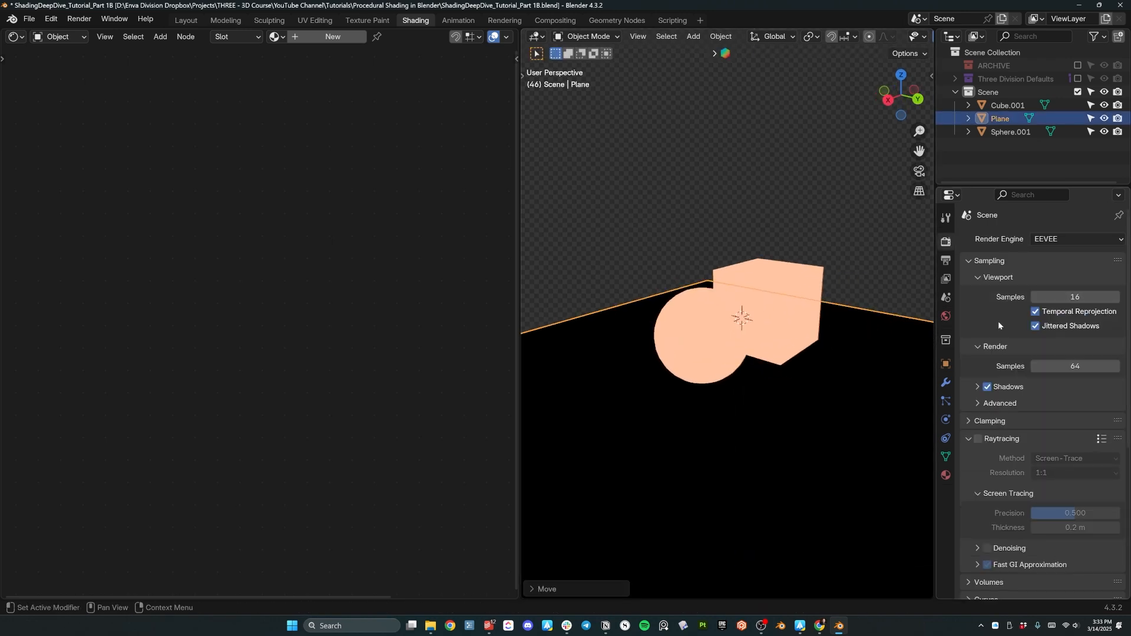
{"action": "left_click", "coordinate": [979, 439]}
Lift Cube.001 along Z above the floor.
{"action": "middle_click_drag", "start_coordinate": [908, 413], "coordinate": [673, 359]}
{"action": "left_click", "coordinate": [674, 358]}
{"action": "middle_click_drag", "start_coordinate": [751, 440], "coordinate": [699, 466]}
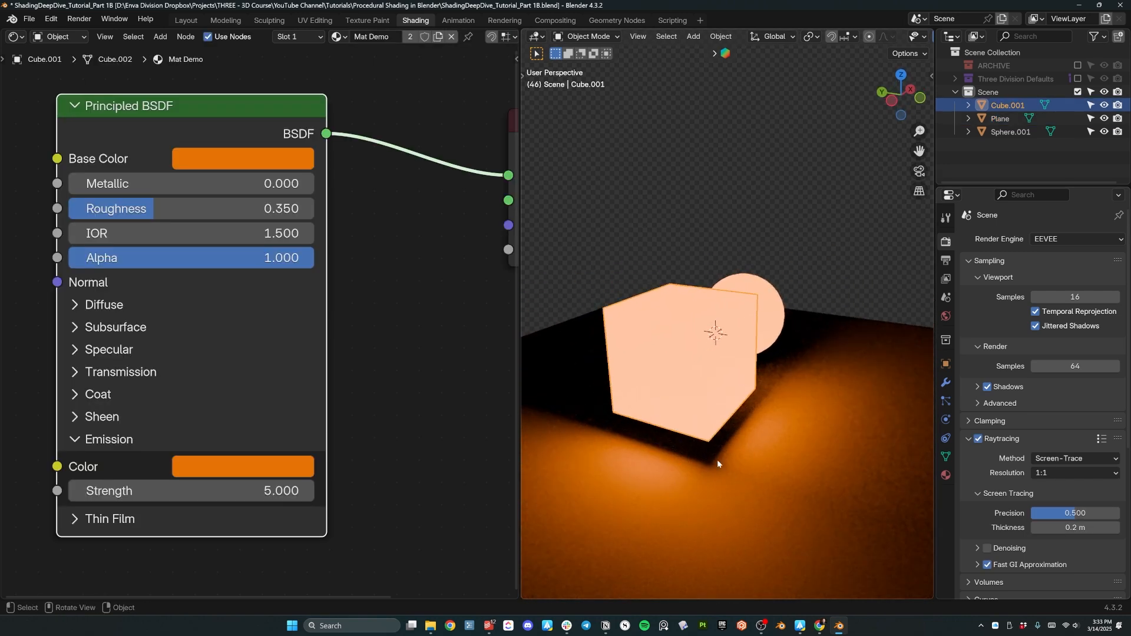
{"action": "middle_click_drag", "start_coordinate": [697, 456], "coordinate": [662, 434]}
{"action": "key", "text": "g"}
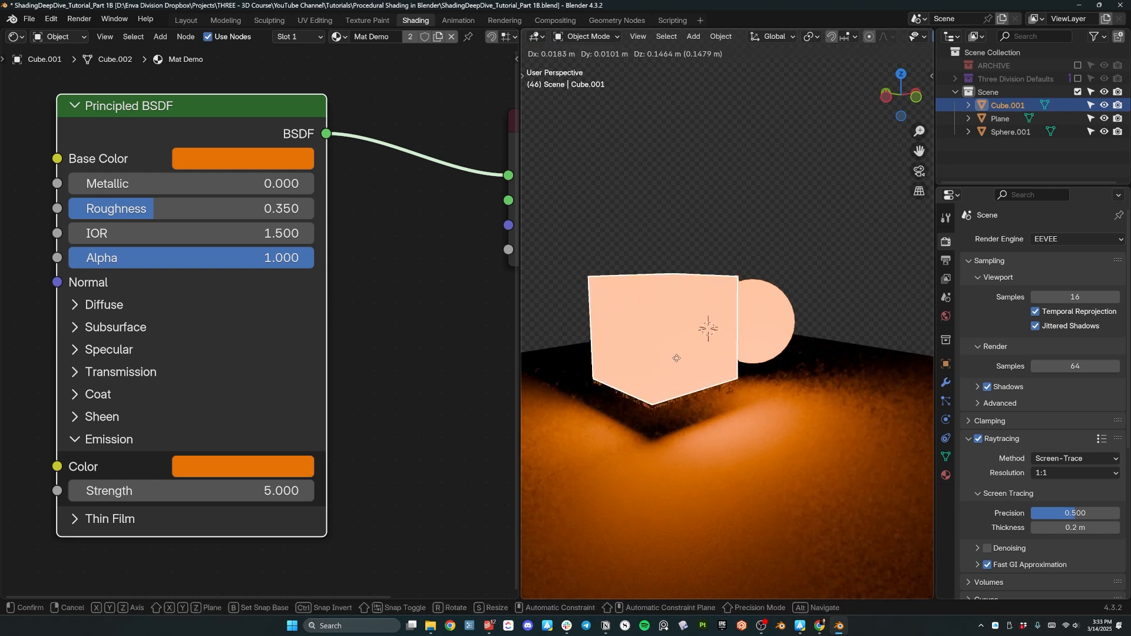
{"action": "key", "text": "z"}
{"action": "left_click", "coordinate": [678, 293]}
{"action": "middle_click_drag", "start_coordinate": [704, 386], "coordinate": [701, 448]}
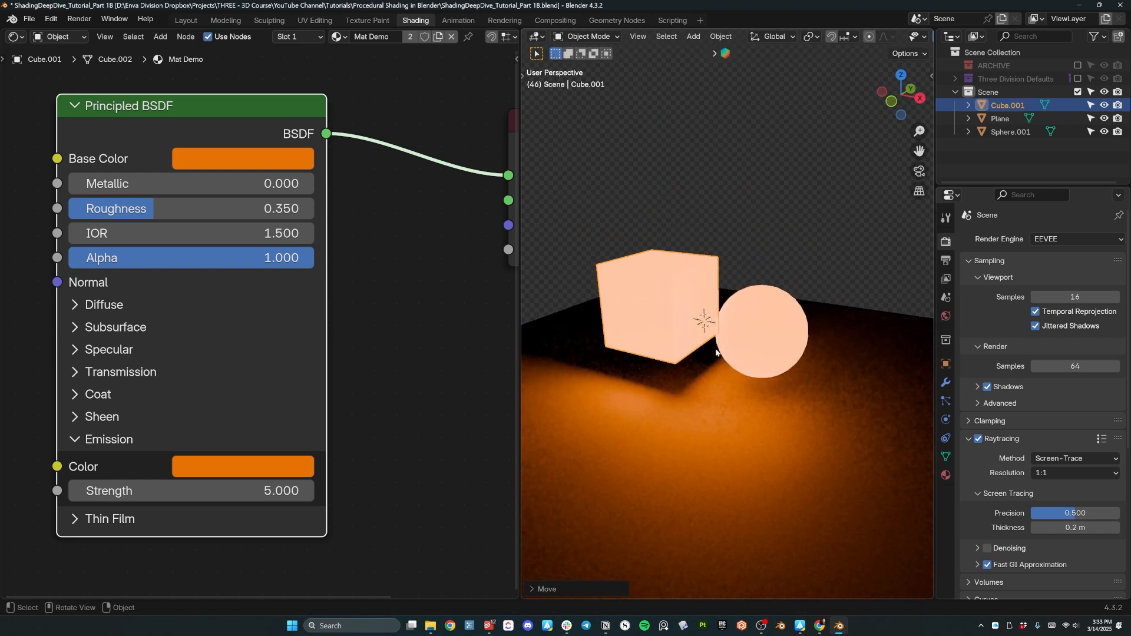
Switch the Render Engine to Cycles.
{"action": "left_click", "coordinate": [1064, 239]}
{"action": "left_click", "coordinate": [1058, 283]}
{"action": "middle_click_drag", "start_coordinate": [660, 430], "coordinate": [711, 387]}
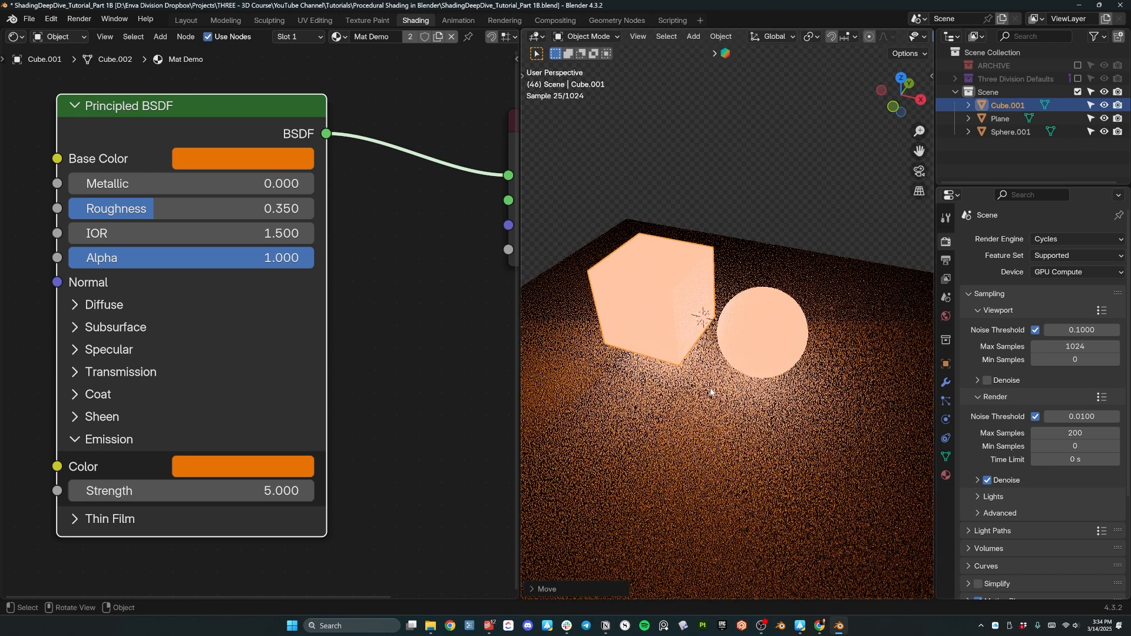
Try Emission Strength values of 15, 25 and 50.
{"action": "scroll", "coordinate": [711, 388], "scroll_direction": "down", "scroll_amount": 4}
{"action": "left_click", "coordinate": [195, 491]}
{"action": "type", "text": "15"}
{"action": "key", "text": "Return"}
{"action": "left_click", "coordinate": [241, 491]}
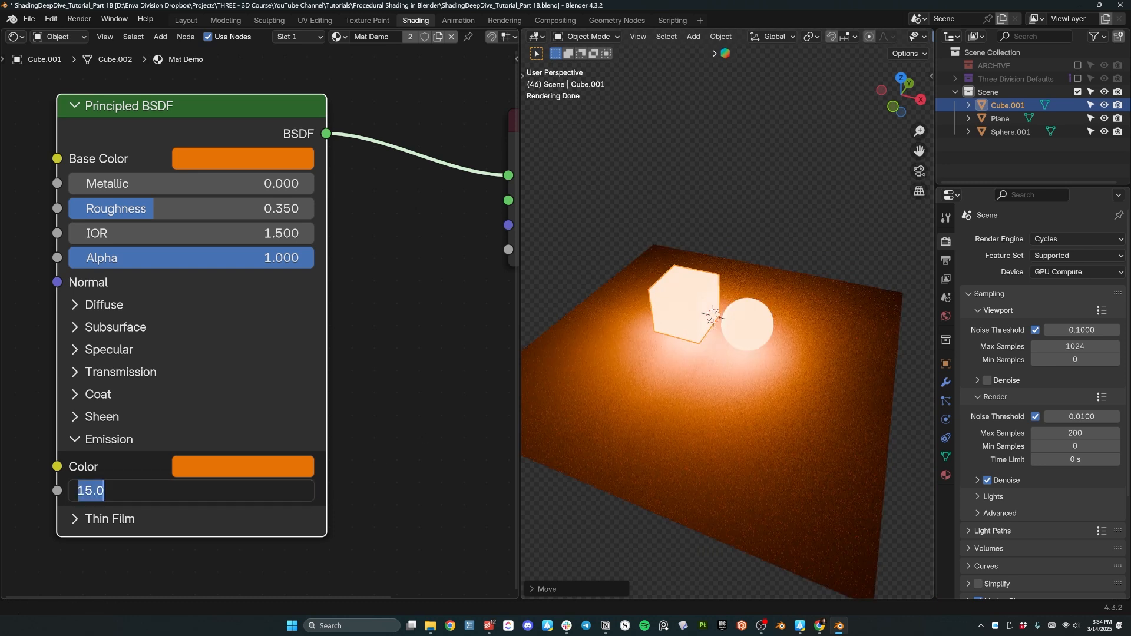
{"action": "type", "text": "25"}
{"action": "key", "text": "Return"}
{"action": "left_click", "coordinate": [242, 491]}
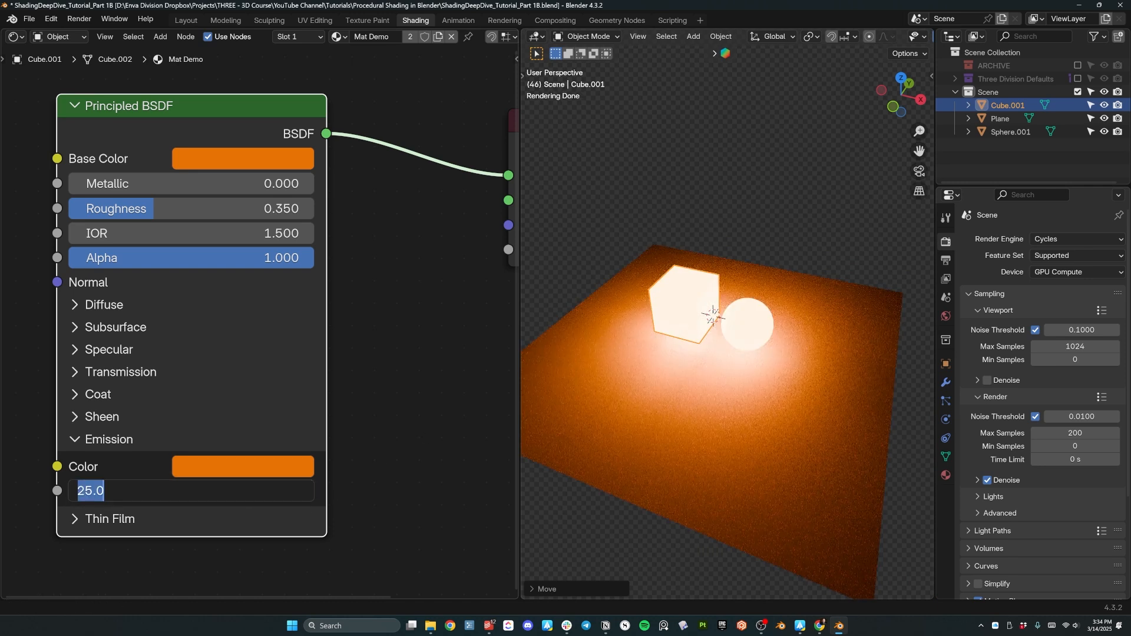
{"action": "type", "text": "50"}
{"action": "key", "text": "Return"}
Set Emission Strength back to 0.
{"action": "middle_click_drag", "start_coordinate": [736, 330], "coordinate": [833, 293]}
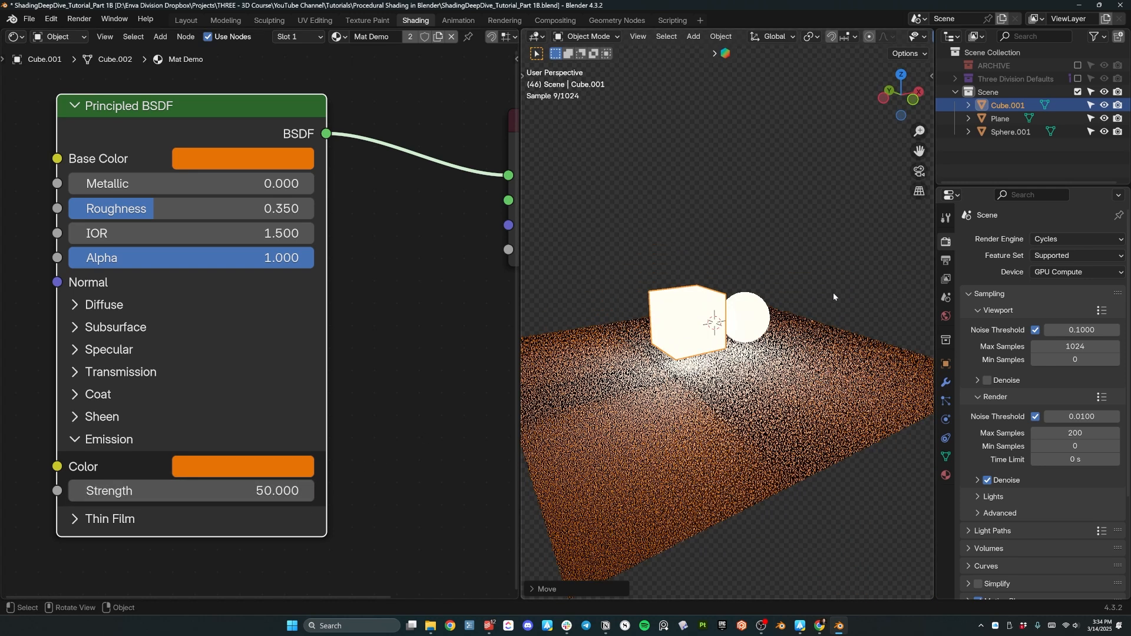
{"action": "left_click", "coordinate": [202, 492]}
{"action": "type", "text": "0"}
{"action": "key", "text": "Return"}
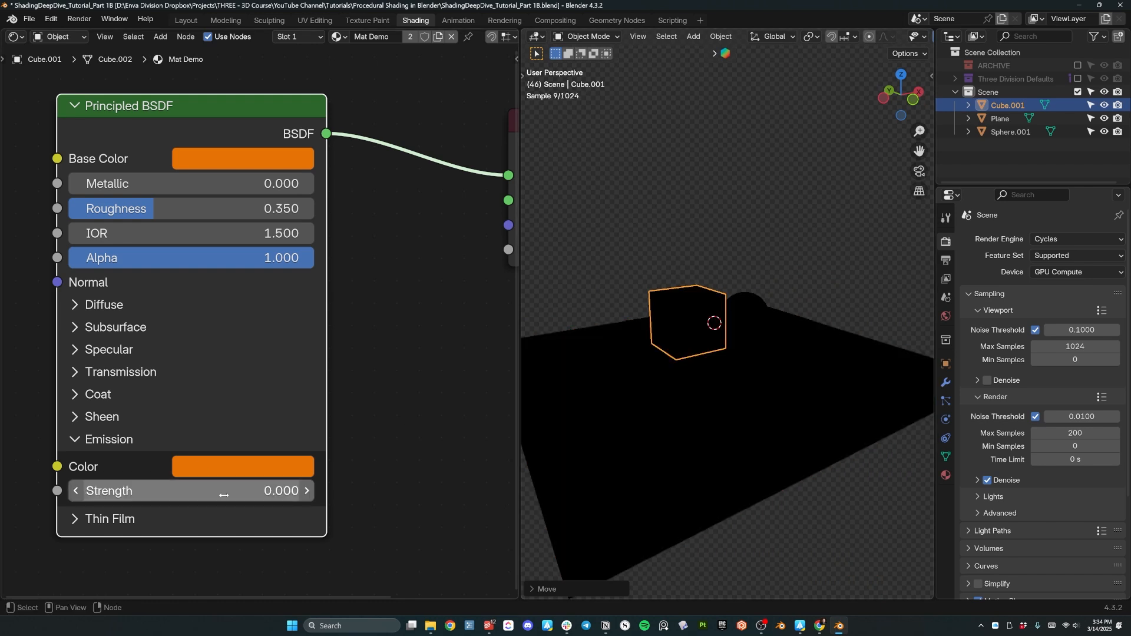
Restore the World Strength to 1.
{"action": "left_click", "coordinate": [947, 317]}
{"action": "left_click", "coordinate": [1061, 454]}
{"action": "type", "text": "1"}
{"action": "key", "text": "Return"}
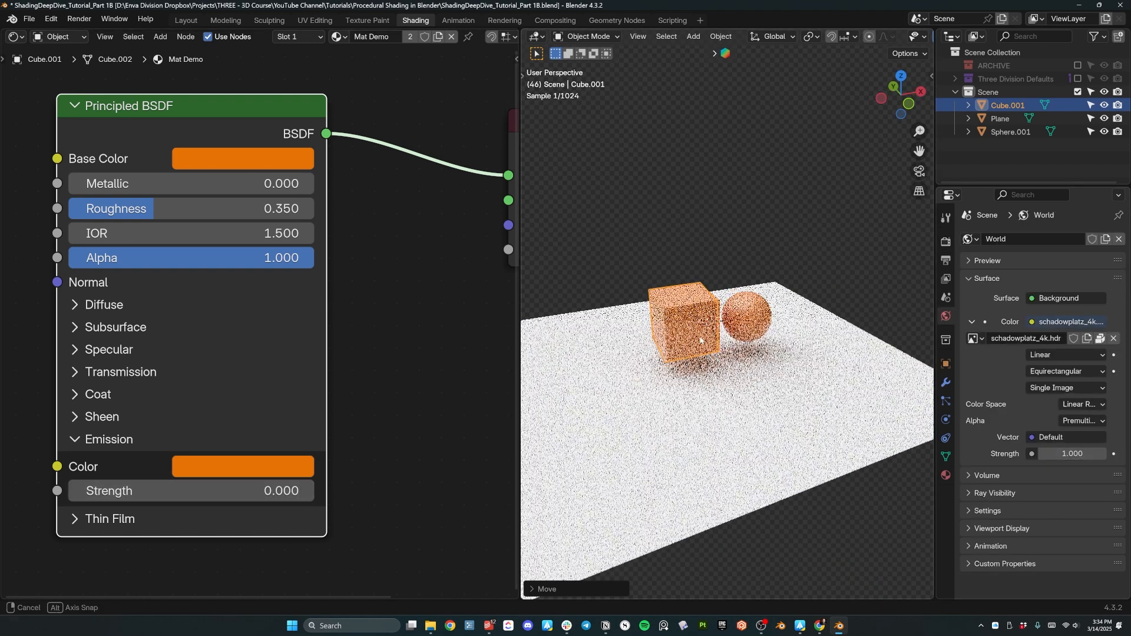
Delete the floor plane.
{"action": "left_click", "coordinate": [726, 422]}
{"action": "key", "text": "x"}
{"action": "left_click", "coordinate": [726, 422]}
{"action": "middle_click_drag", "start_coordinate": [662, 358], "coordinate": [590, 343]}
{"action": "left_click", "coordinate": [1086, 296]}
Select Sphere.001 and inspect the Thin Film settings of its Principled BSDF.
{"action": "left_click", "coordinate": [759, 321]}
{"action": "scroll", "coordinate": [754, 330], "scroll_direction": "up", "scroll_amount": 5}
{"action": "middle_click_drag", "start_coordinate": [719, 386], "coordinate": [659, 385]}
{"action": "left_click", "coordinate": [96, 524]}
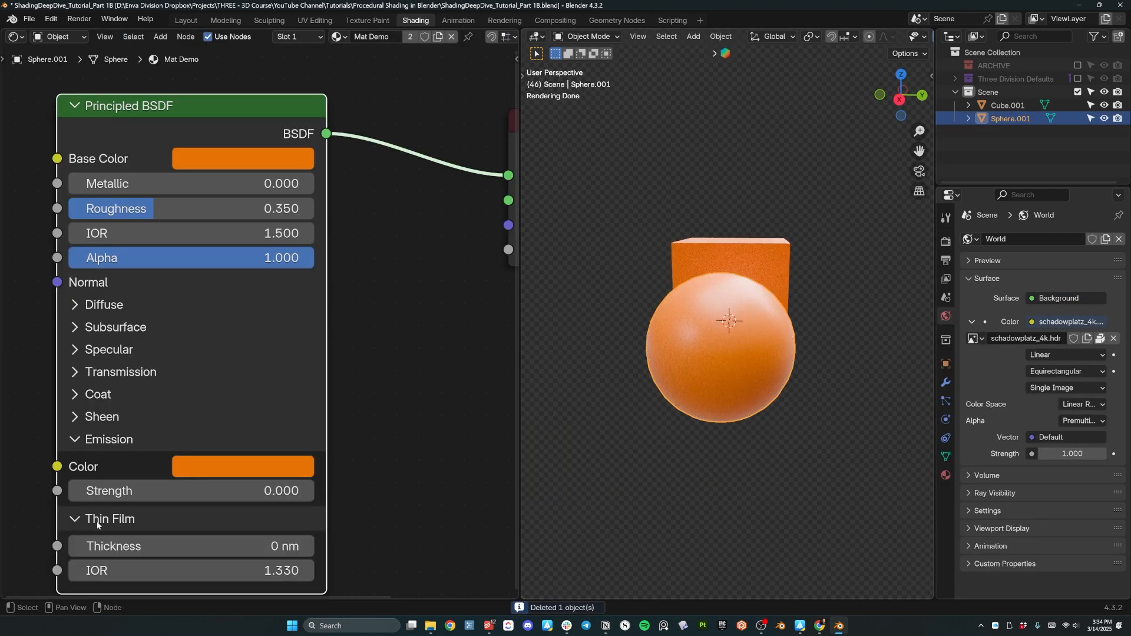
{"action": "middle_click_drag", "start_coordinate": [148, 549], "coordinate": [211, 465]}
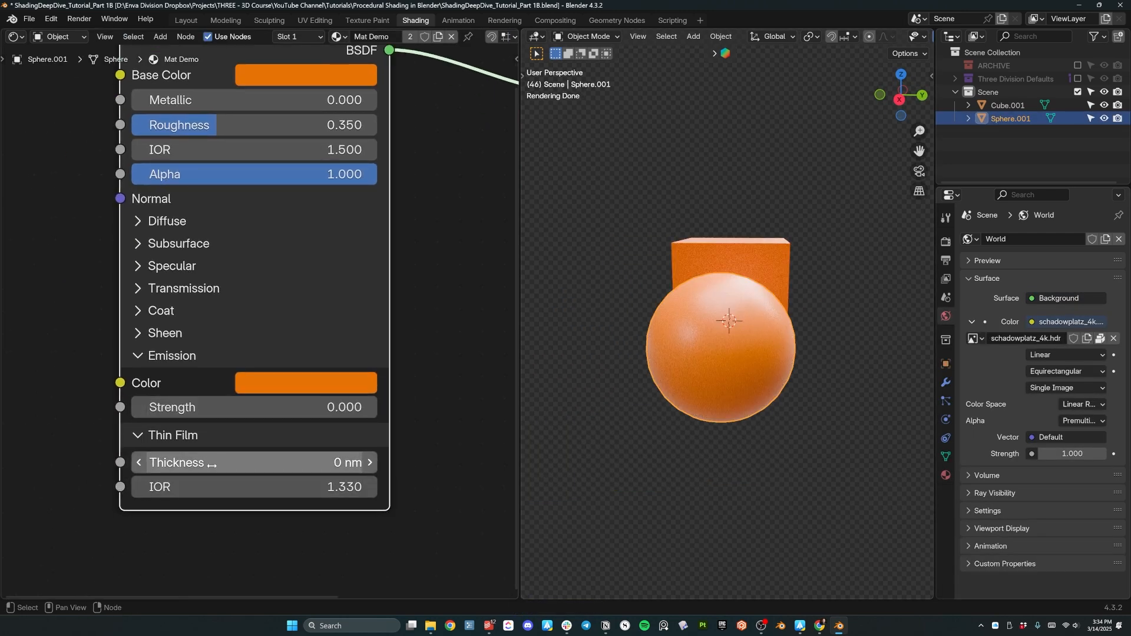
{"action": "left_click", "coordinate": [139, 436]}
{"action": "middle_click_drag", "start_coordinate": [343, 270], "coordinate": [299, 368]}
Orbit and pan around the orange cube and sphere to inspect the scene.
{"action": "middle_click_drag", "start_coordinate": [651, 331], "coordinate": [717, 340]}
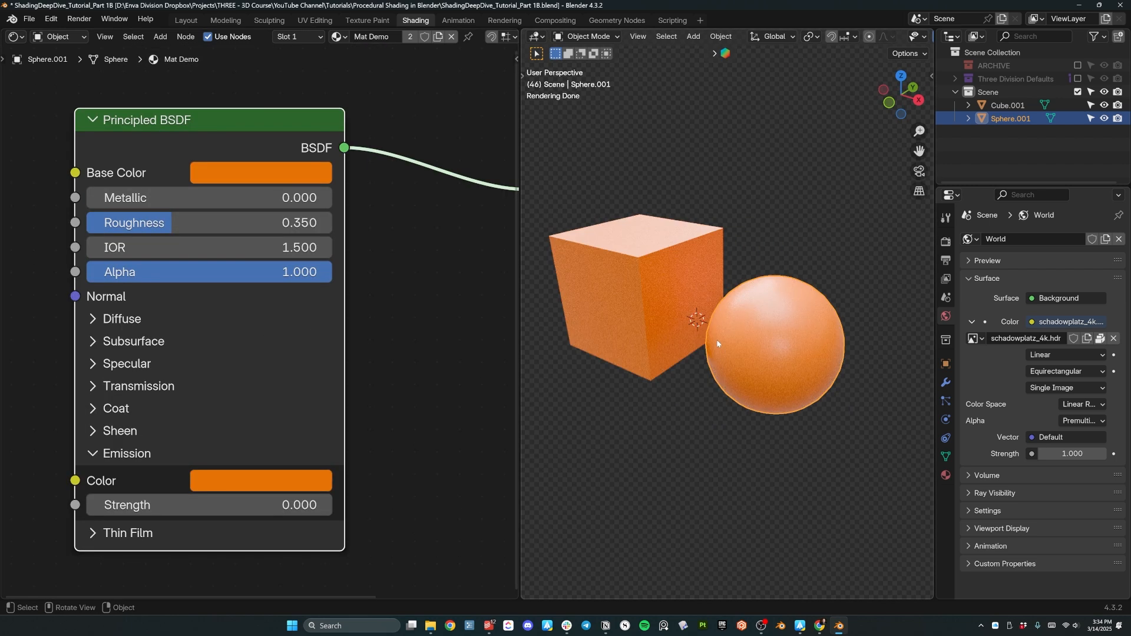
{"action": "middle_click_drag", "start_coordinate": [663, 252], "coordinate": [728, 345], "text": "shift"}
{"action": "scroll", "coordinate": [734, 435], "scroll_direction": "up", "scroll_amount": 3}
{"action": "middle_click_drag", "start_coordinate": [728, 345], "coordinate": [788, 367]}
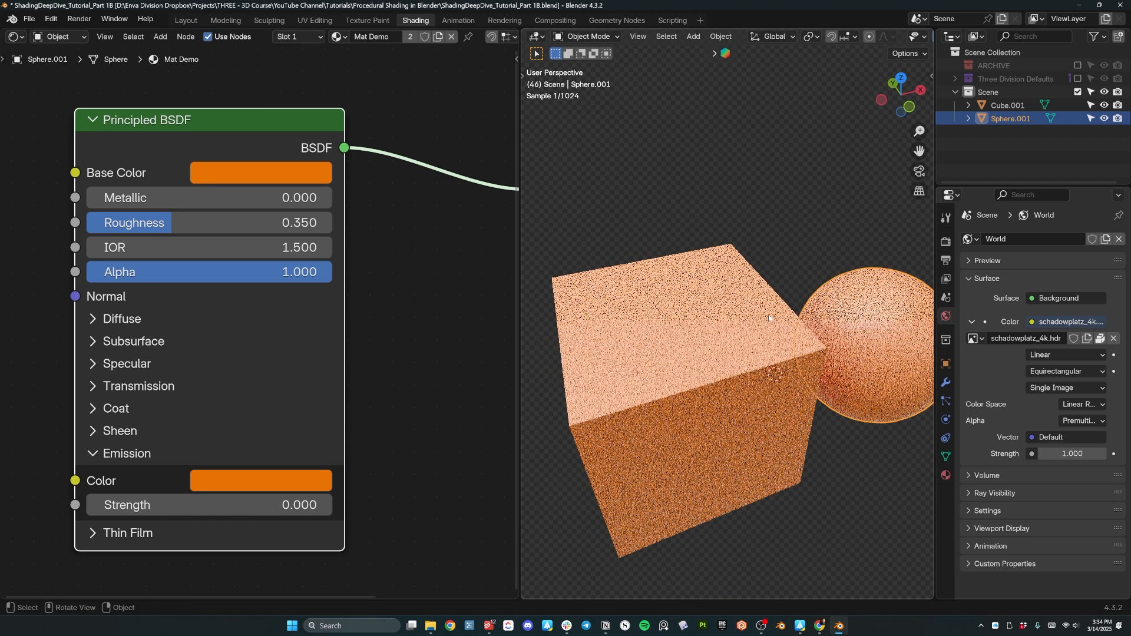
{"action": "scroll", "coordinate": [787, 367], "scroll_direction": "up", "scroll_amount": 2}
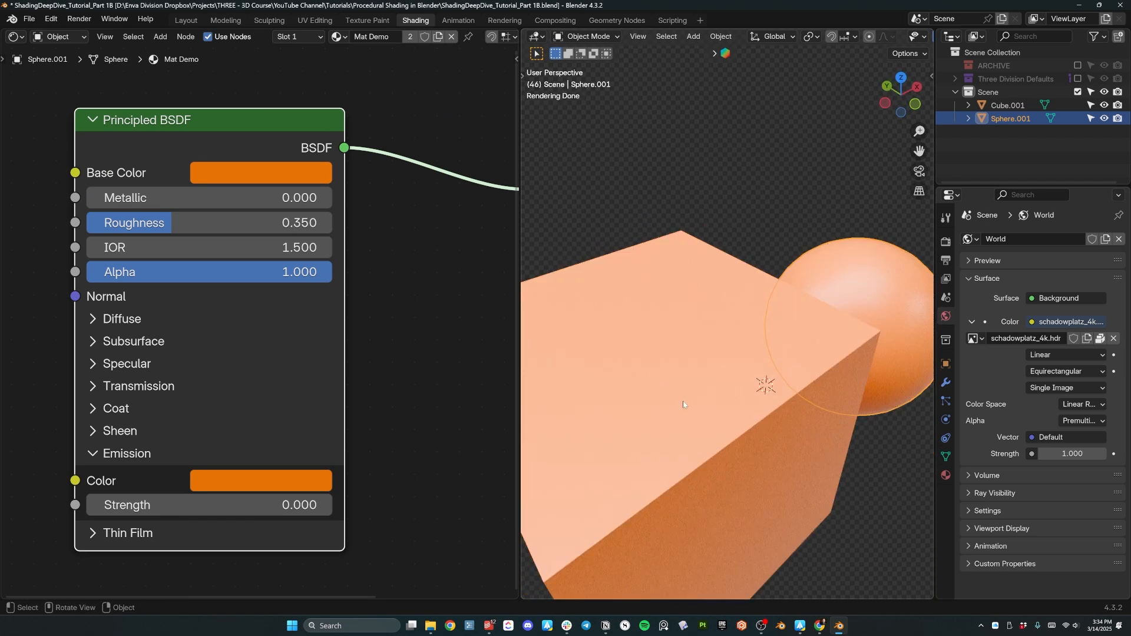
{"action": "middle_click_drag", "start_coordinate": [684, 405], "coordinate": [894, 303]}
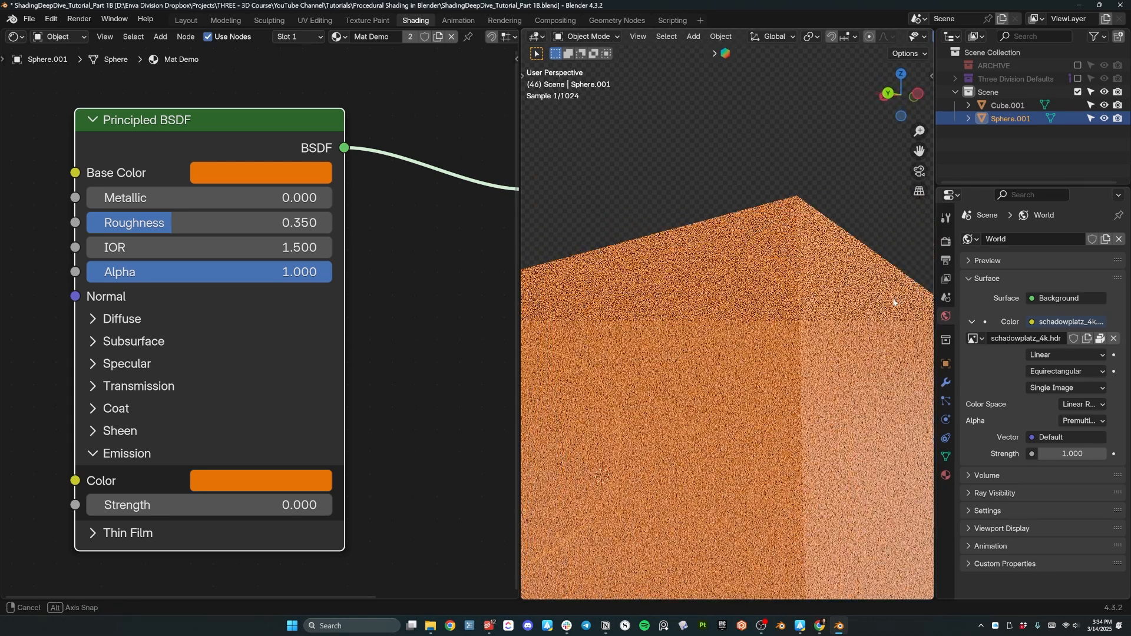
{"action": "scroll", "coordinate": [890, 306], "scroll_direction": "down", "scroll_amount": 5}
{"action": "middle_click_drag", "start_coordinate": [833, 379], "coordinate": [672, 396]}
{"action": "middle_click_drag", "start_coordinate": [828, 341], "coordinate": [825, 388]}
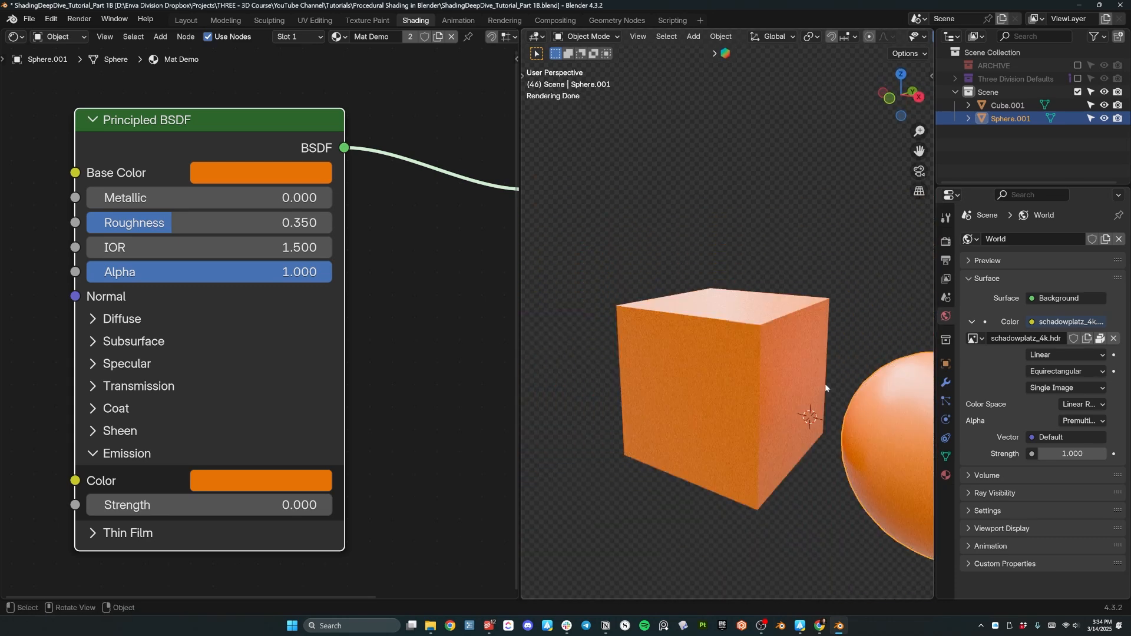
{"action": "scroll", "coordinate": [249, 148], "scroll_direction": "down", "scroll_amount": 2}
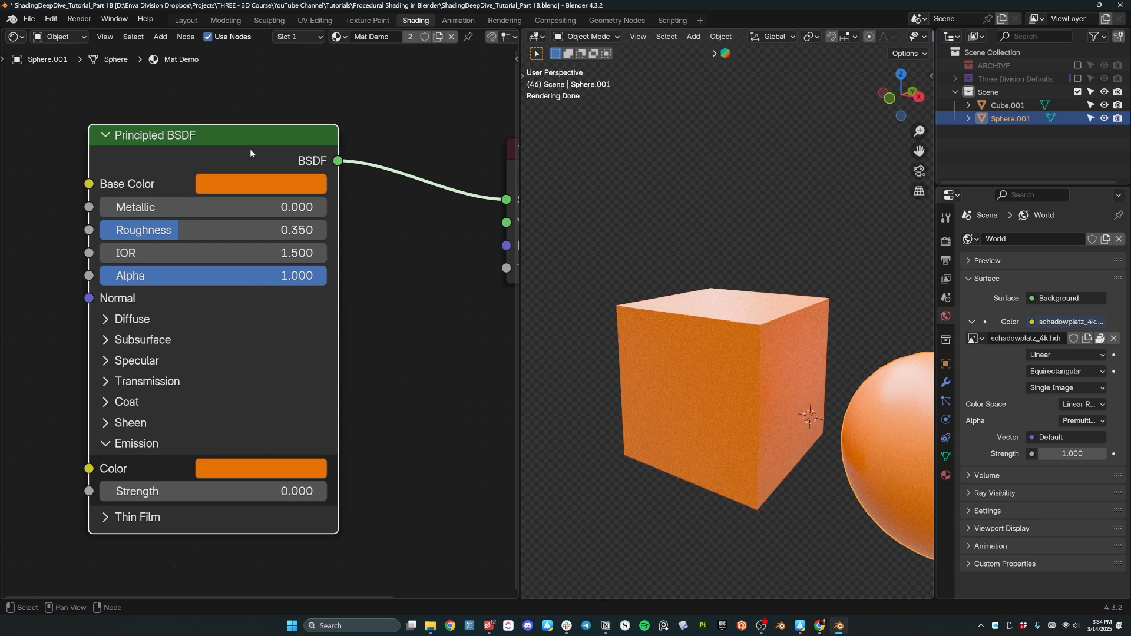
Shift the Principled BSDF node right and down, then bring up the Poly Haven browser.
{"action": "left_click_drag", "start_coordinate": [272, 155], "coordinate": [331, 180]}
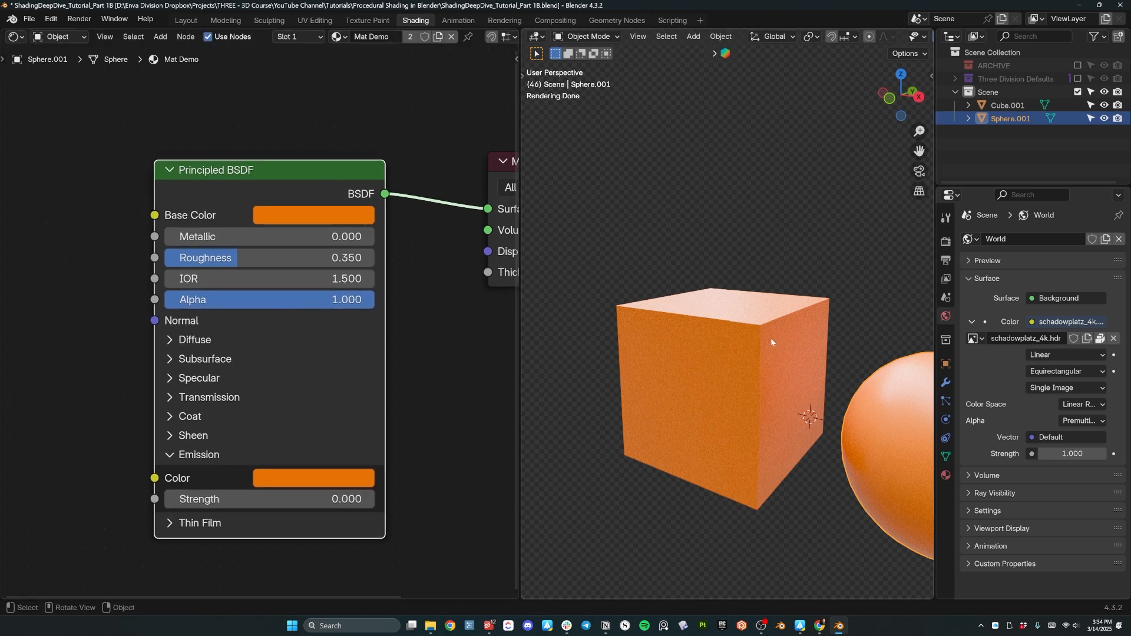
{"action": "scroll", "coordinate": [774, 343], "scroll_direction": "down", "scroll_amount": 2}
{"action": "middle_click_drag", "start_coordinate": [752, 361], "coordinate": [694, 296], "text": "shift"}
{"action": "scroll", "coordinate": [666, 337], "scroll_direction": "down", "scroll_amount": 1}
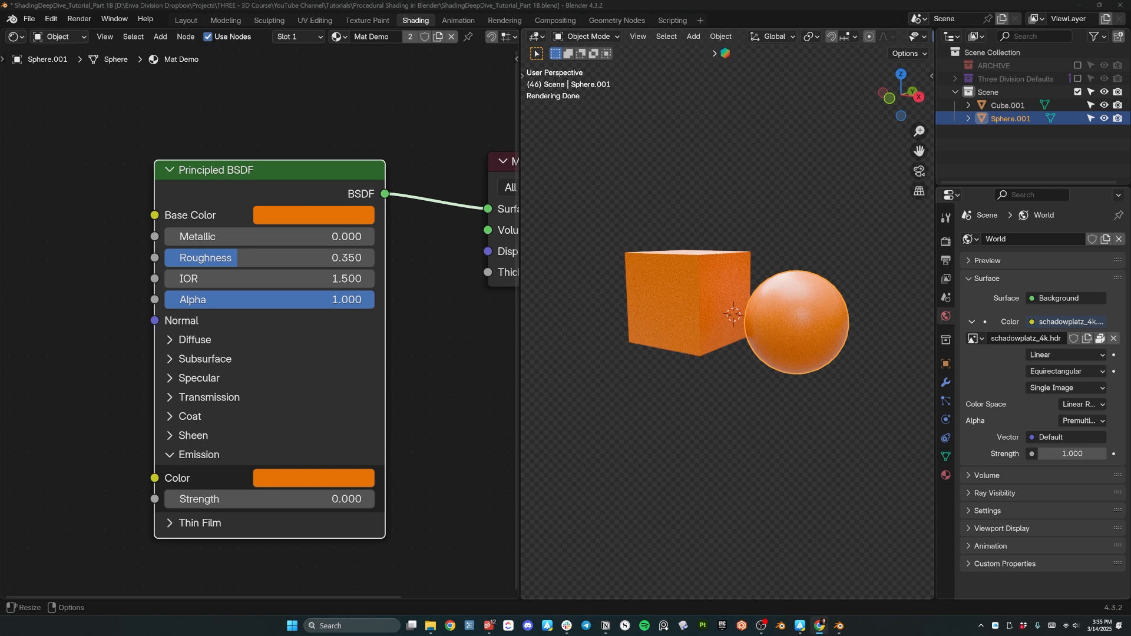
{"action": "left_click_drag", "start_coordinate": [0, 207], "coordinate": [472, 1]}
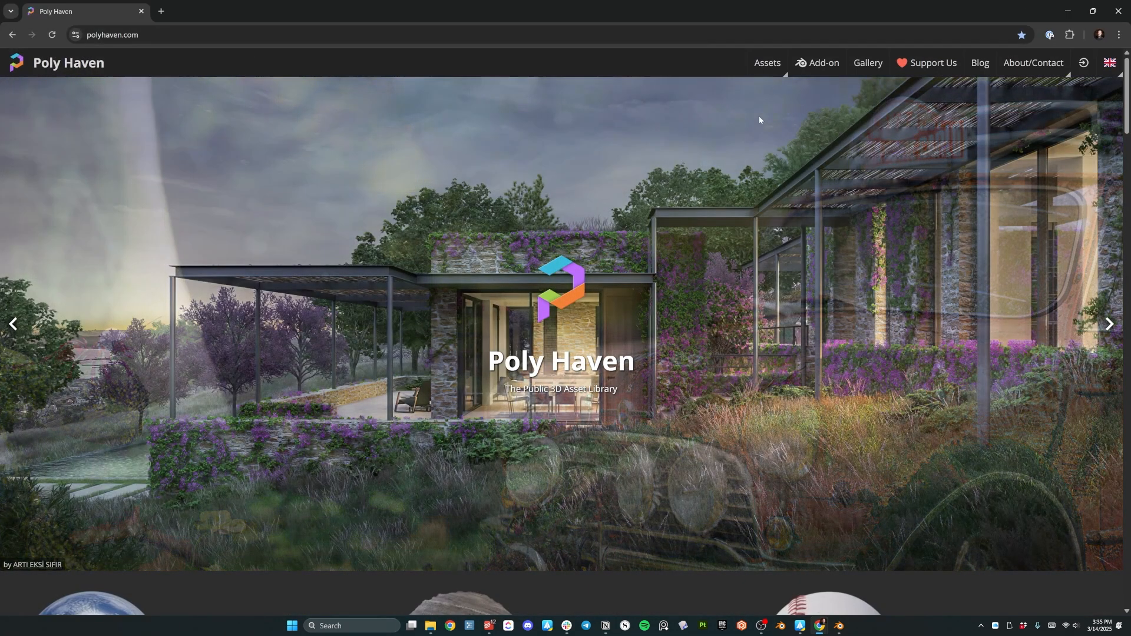
Scroll through Poly Haven's HDRIs, Textures and Models sections, then choose Browse Textures.
{"action": "scroll", "coordinate": [672, 154], "scroll_direction": "down", "scroll_amount": 4}
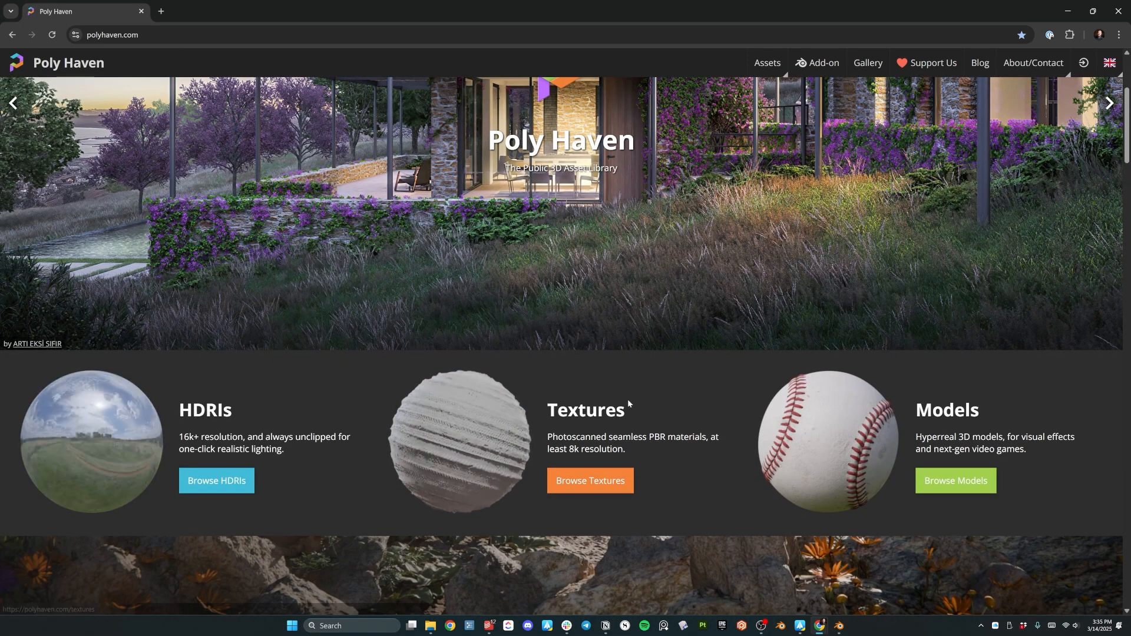
{"action": "scroll", "coordinate": [458, 417], "scroll_direction": "down", "scroll_amount": 5}
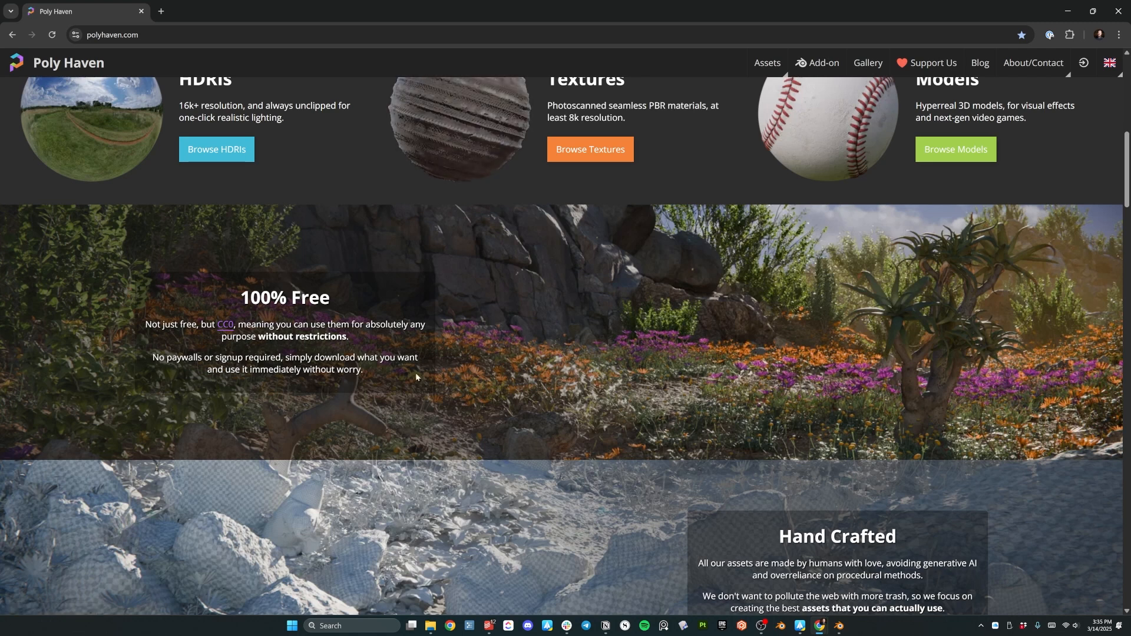
{"action": "scroll", "coordinate": [596, 417], "scroll_direction": "up", "scroll_amount": 4}
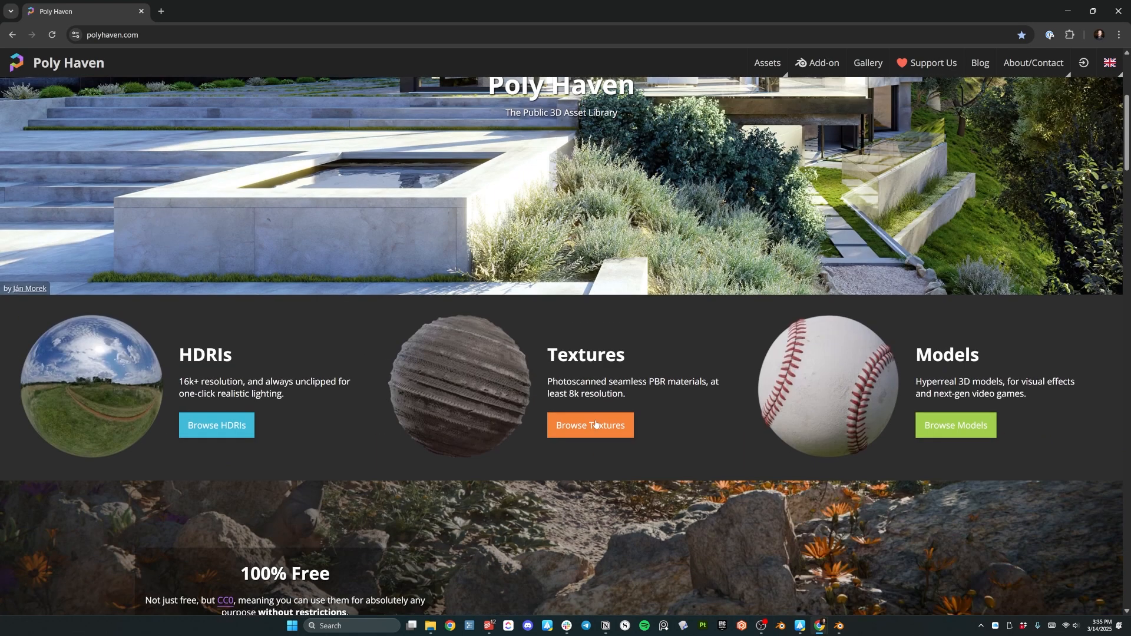
{"action": "scroll", "coordinate": [622, 413], "scroll_direction": "up", "scroll_amount": 5}
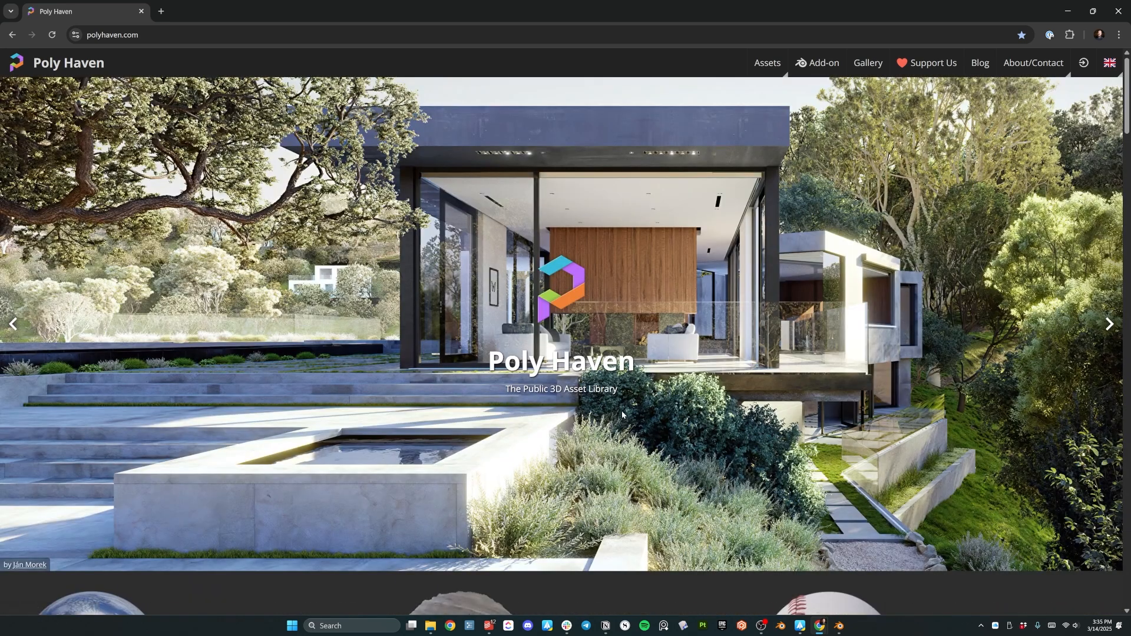
{"action": "scroll", "coordinate": [616, 397], "scroll_direction": "down", "scroll_amount": 4}
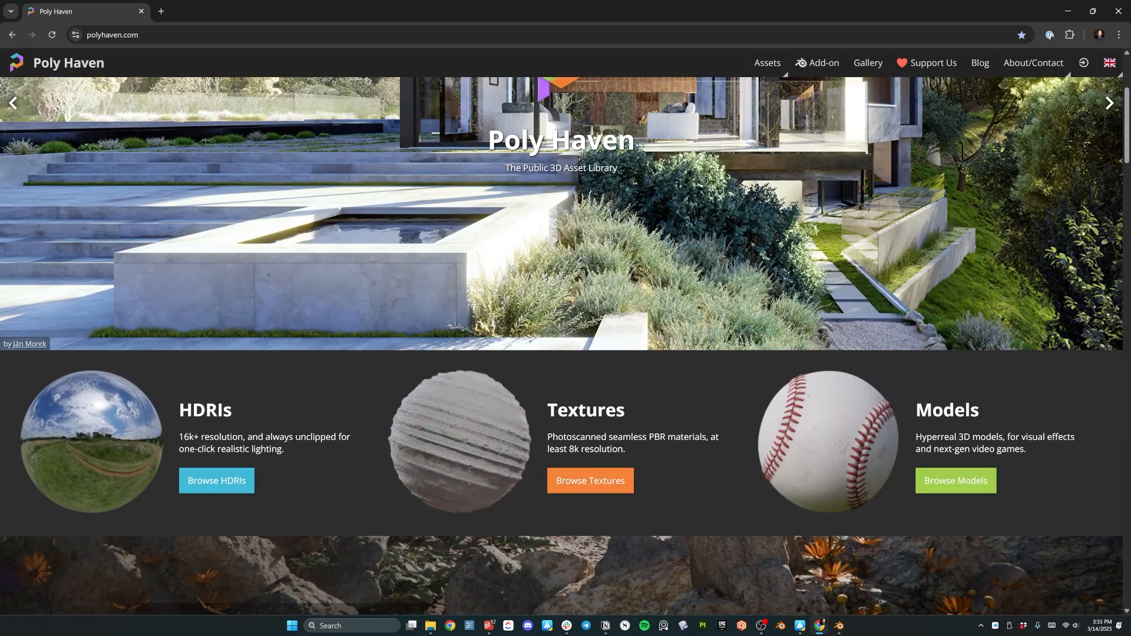
{"action": "left_click", "coordinate": [594, 488]}
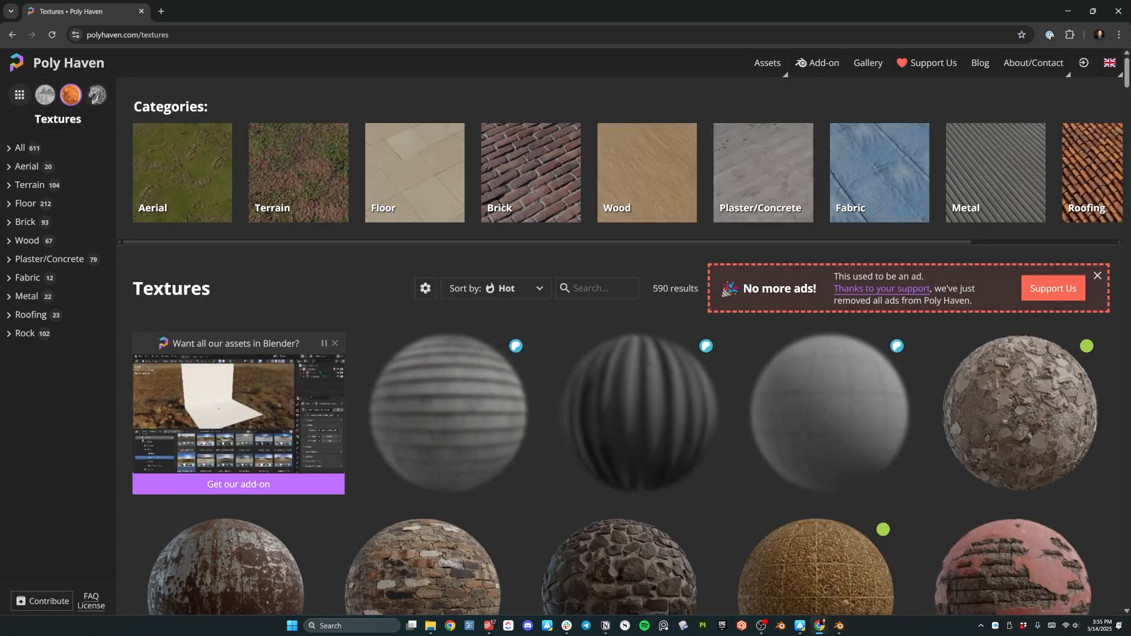
Search the Poly Haven textures for brown_mud_leaves, then rocks_ground, and open Rocks Ground 01.
{"action": "left_click", "coordinate": [635, 291]}
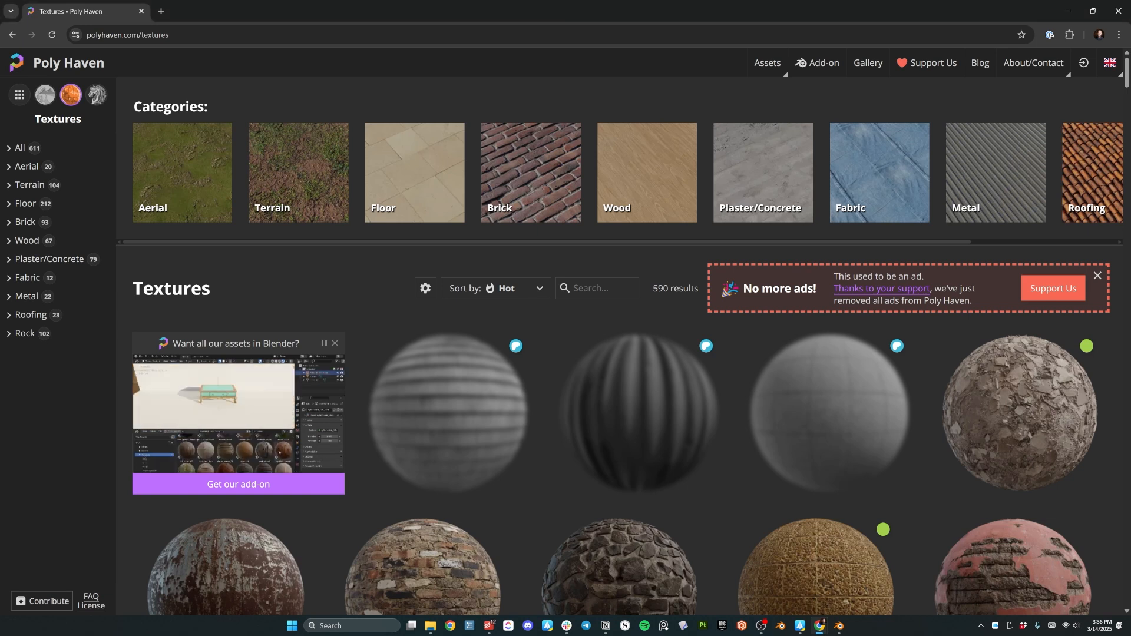
{"action": "type", "text": "brown_mud"}
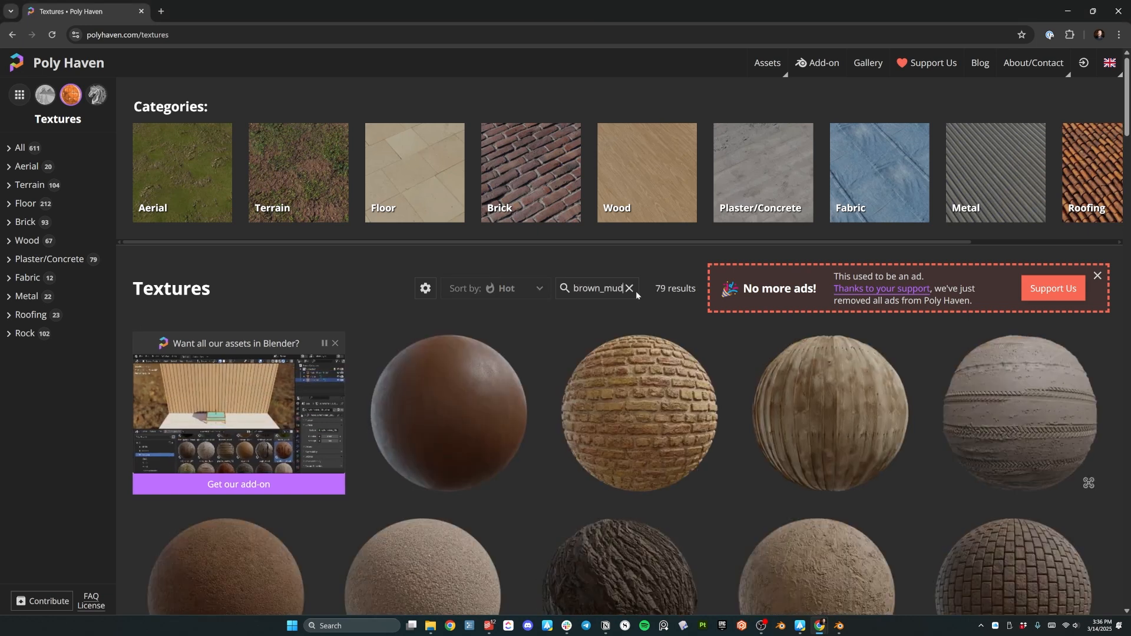
{"action": "type", "text": "_leaves"}
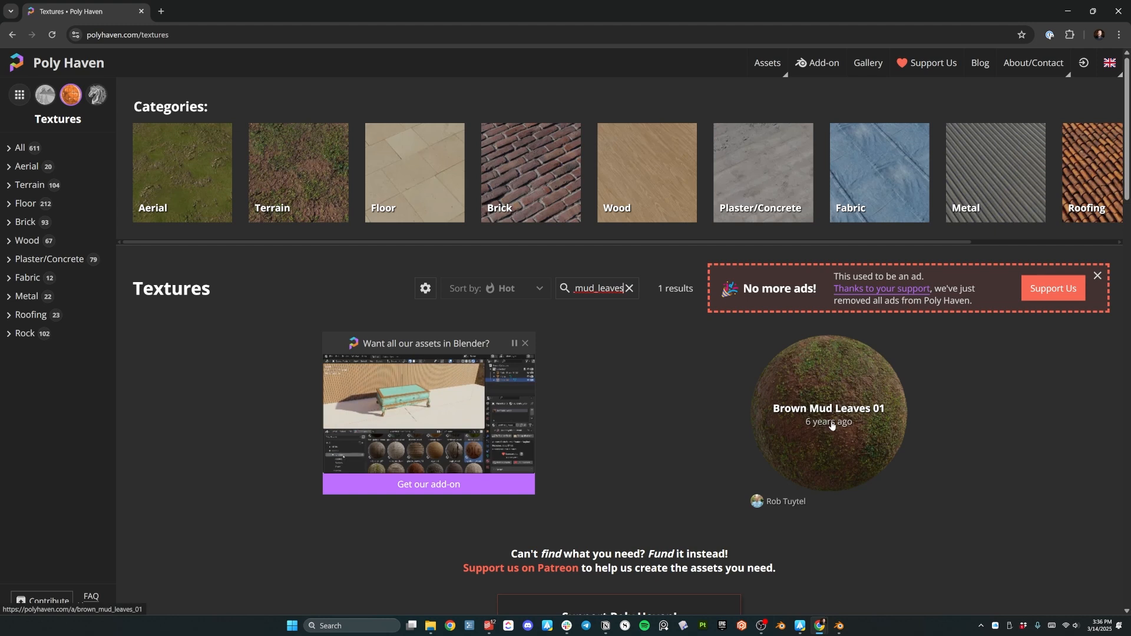
{"action": "left_click", "coordinate": [629, 288]}
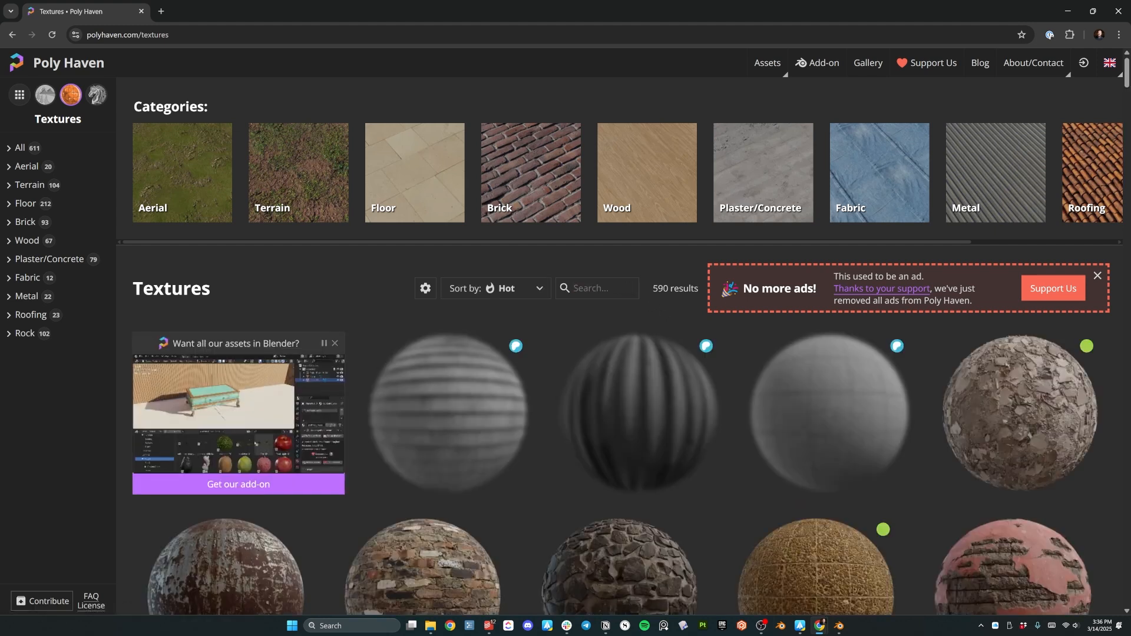
{"action": "type", "text": "roc"}
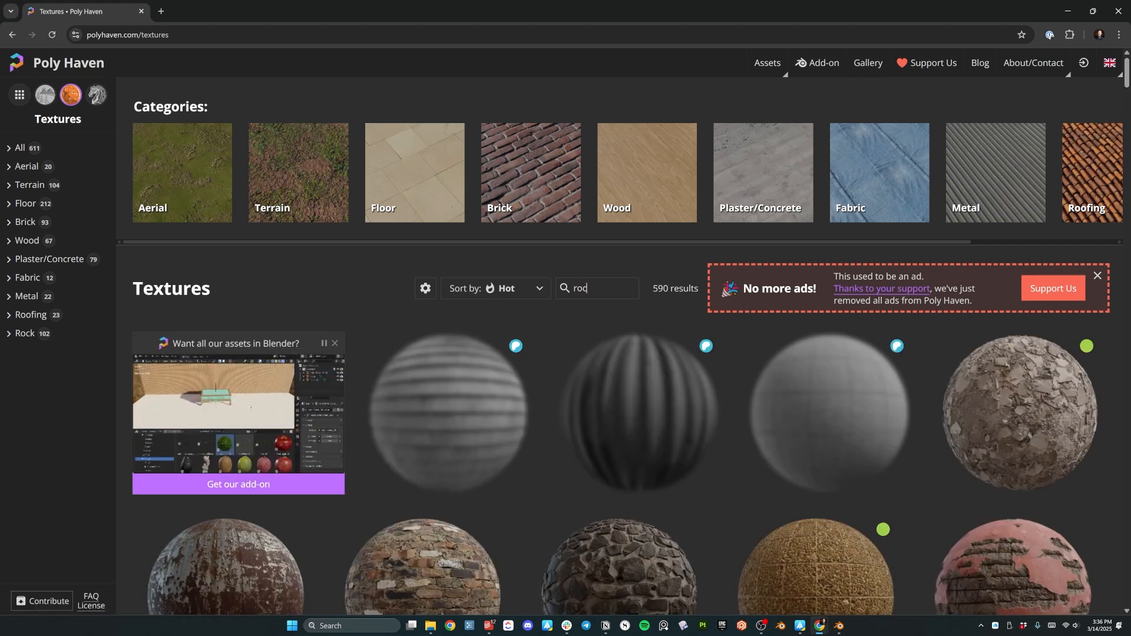
{"action": "type", "text": "ks_ground_"}
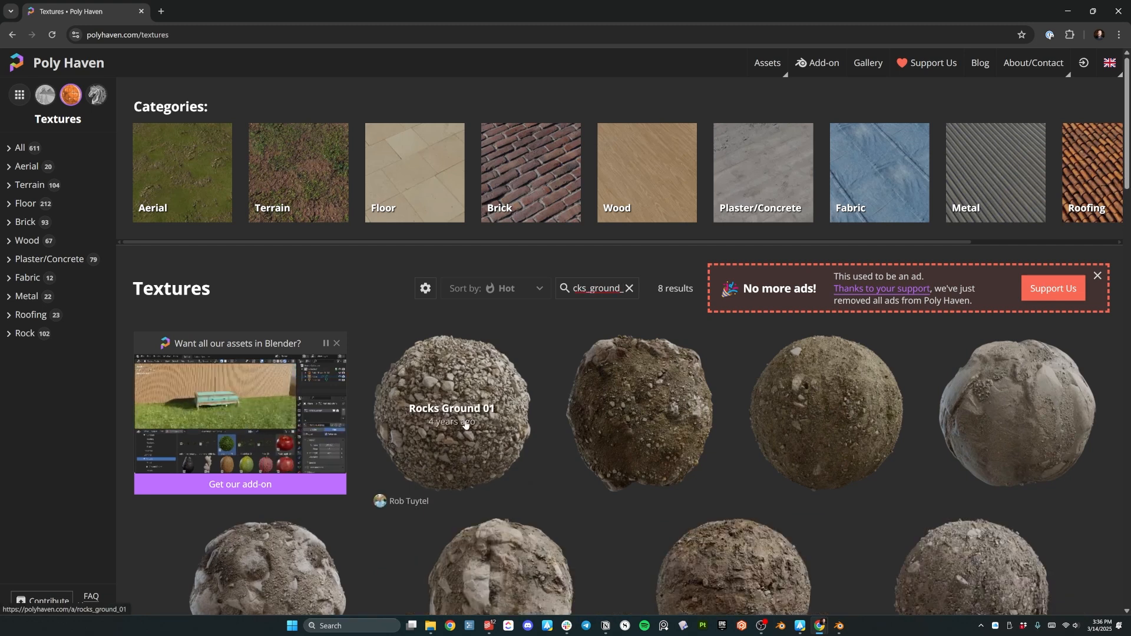
{"action": "left_click", "coordinate": [466, 401]}
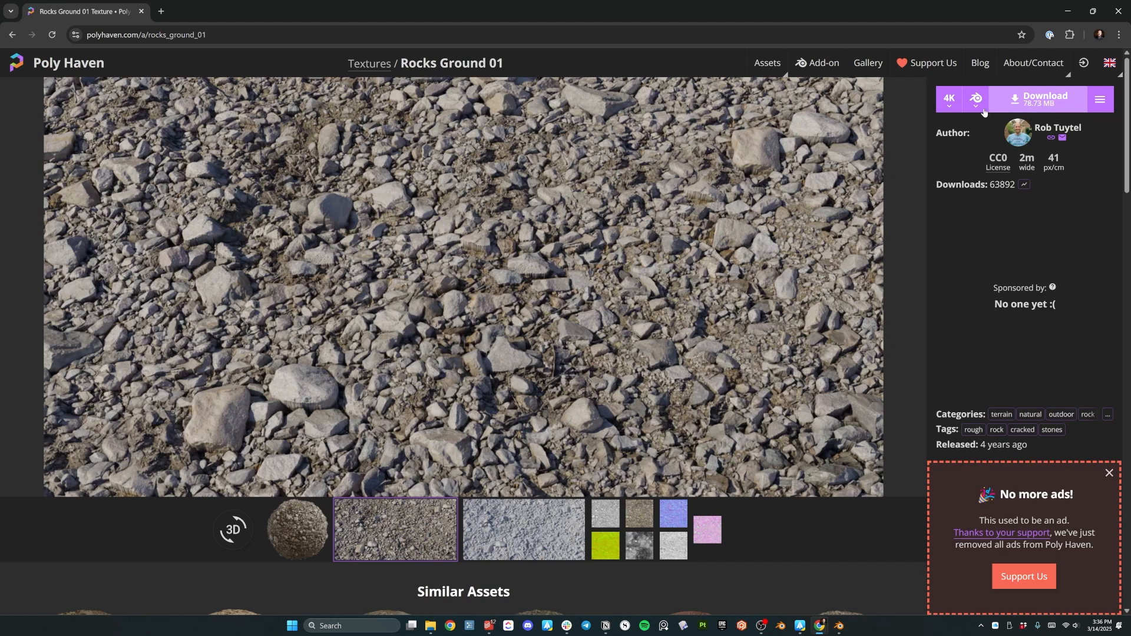
Check the Rocks Ground 01 download resolutions and Blend format options.
{"action": "left_click", "coordinate": [960, 105]}
{"action": "left_click", "coordinate": [976, 106]}
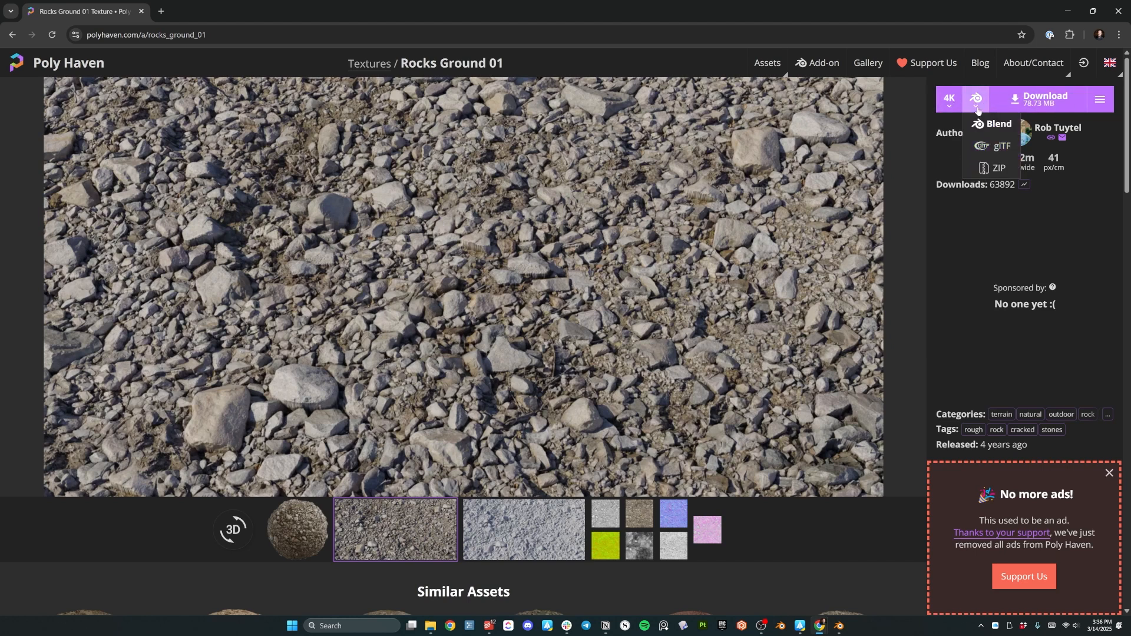
{"action": "left_click", "coordinate": [983, 105]}
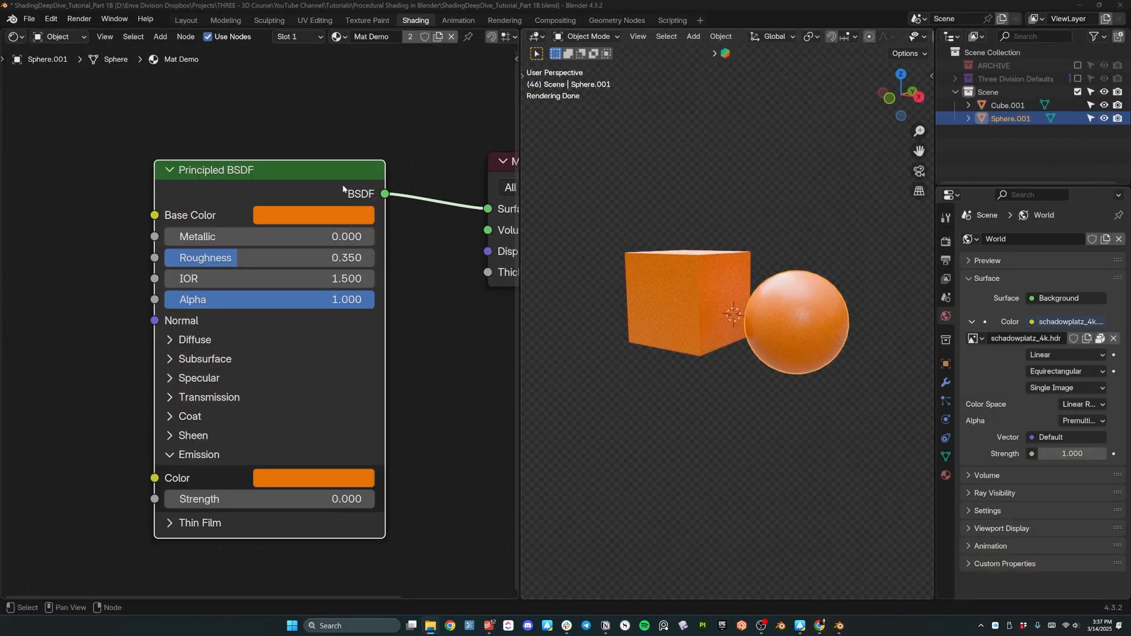
{"action": "scroll", "coordinate": [339, 176], "scroll_direction": "down", "scroll_amount": 1}
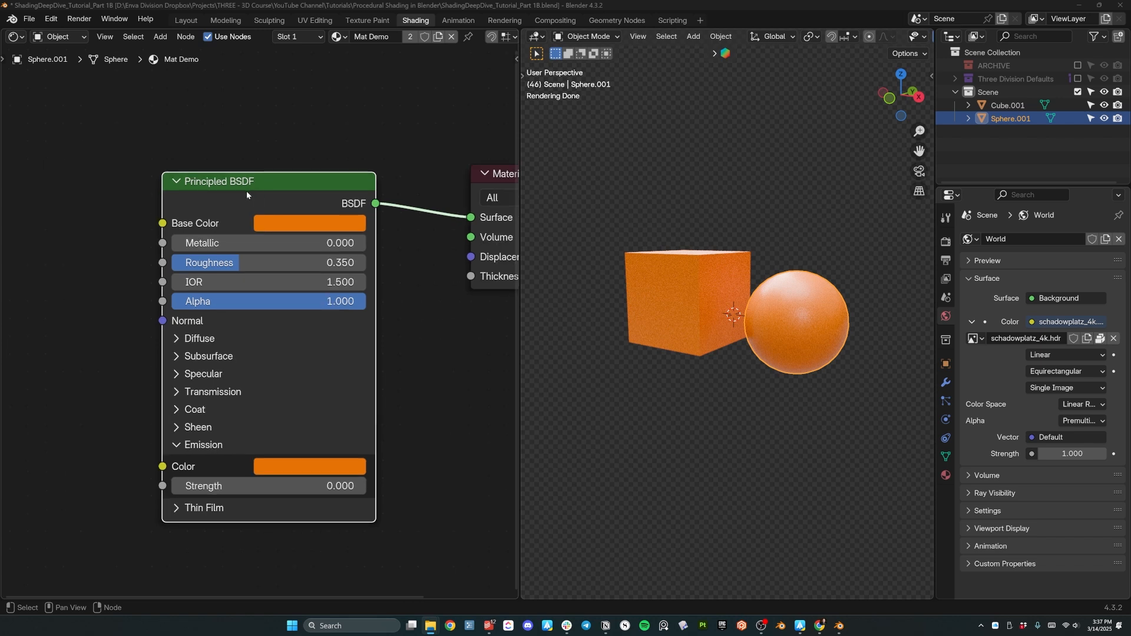
{"action": "scroll", "coordinate": [234, 185], "scroll_direction": "down", "scroll_amount": 2}
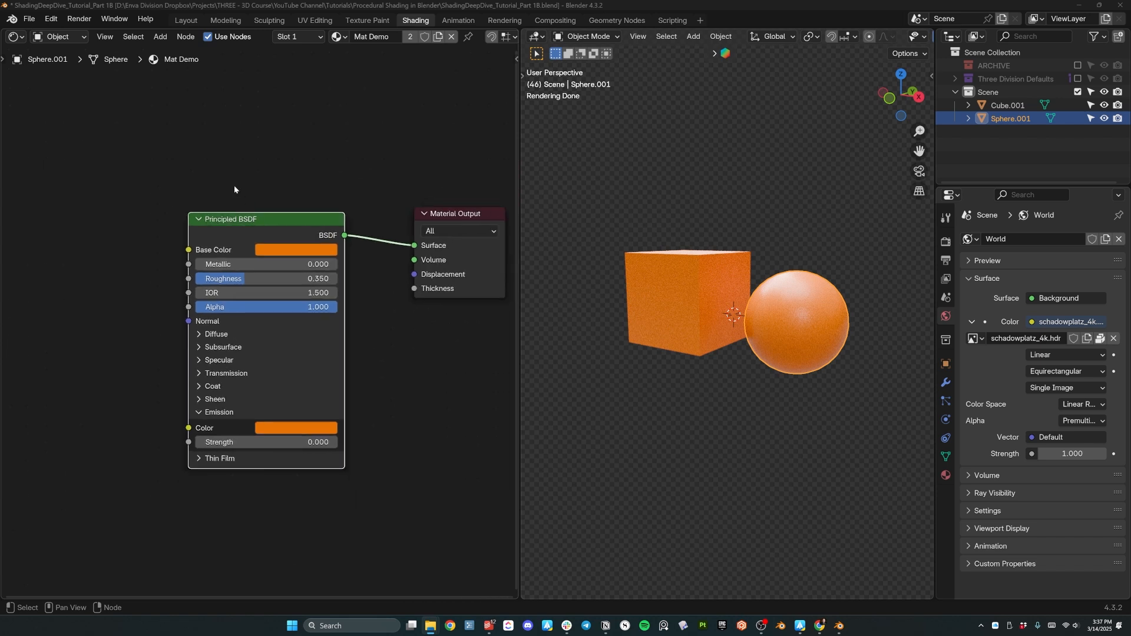
{"action": "middle_click_drag", "start_coordinate": [219, 236], "coordinate": [246, 218]}
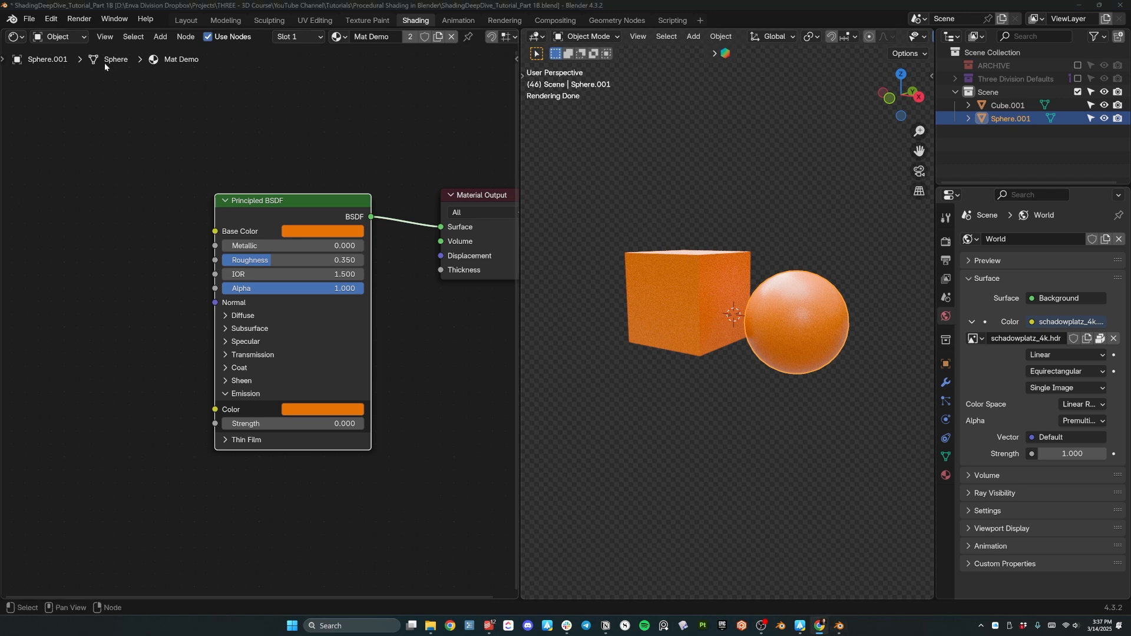
{"action": "left_click", "coordinate": [51, 20]}
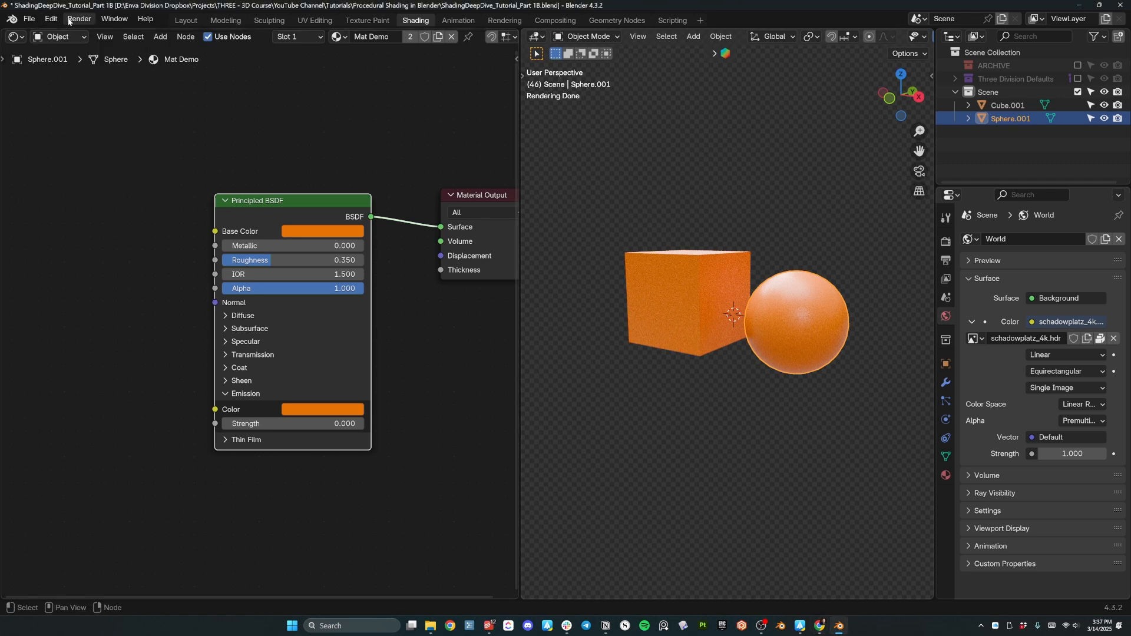
{"action": "left_click", "coordinate": [52, 19]}
{"action": "left_click", "coordinate": [78, 191]}
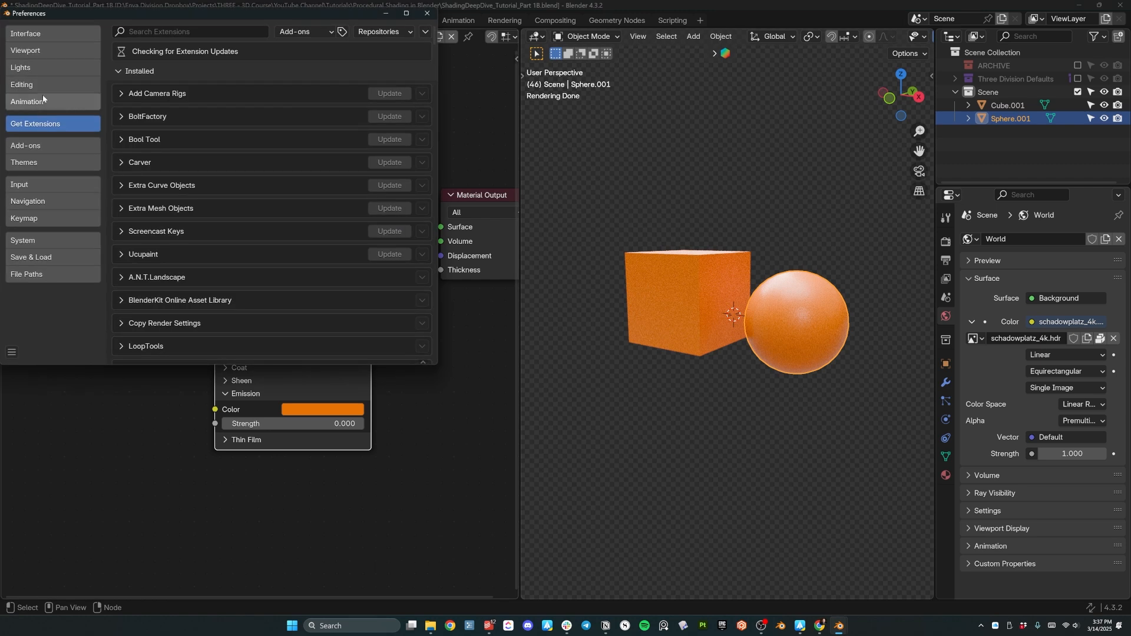
{"action": "left_click", "coordinate": [79, 146]}
{"action": "key", "text": "ctrl+f"}
{"action": "type", "text": "node"}
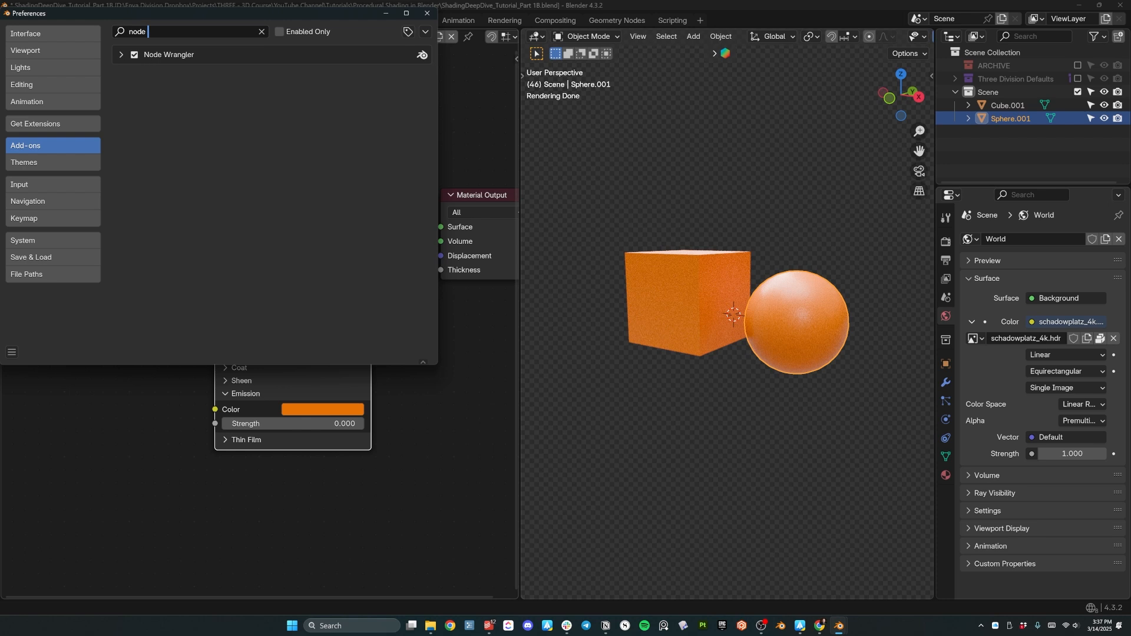
{"action": "left_click", "coordinate": [121, 56]}
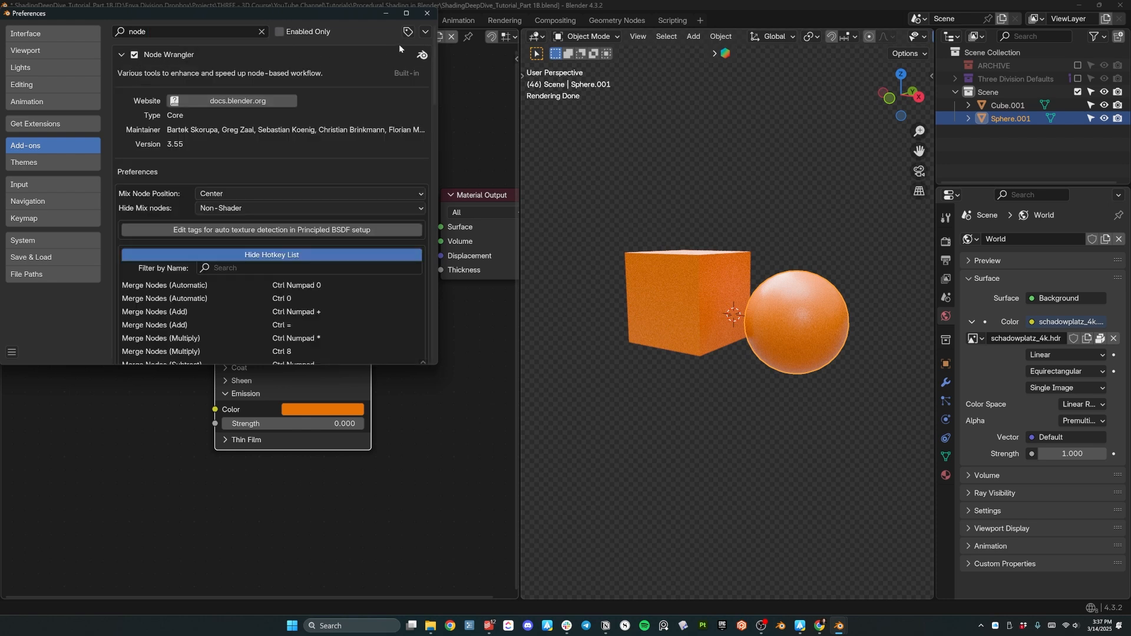
{"action": "left_click", "coordinate": [426, 13]}
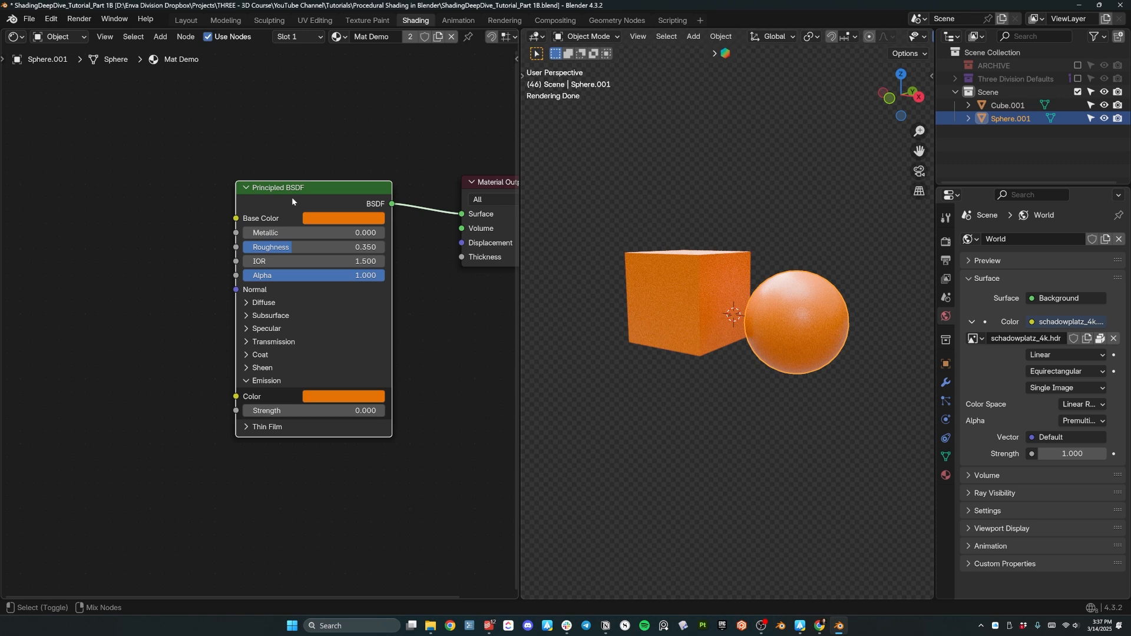
Load the four rocks_ground_01 4K maps (colour, displacement, normal, roughness) into Mat Demo with Principled Texture Setup.
{"action": "key", "text": "ctrl+shift+t"}
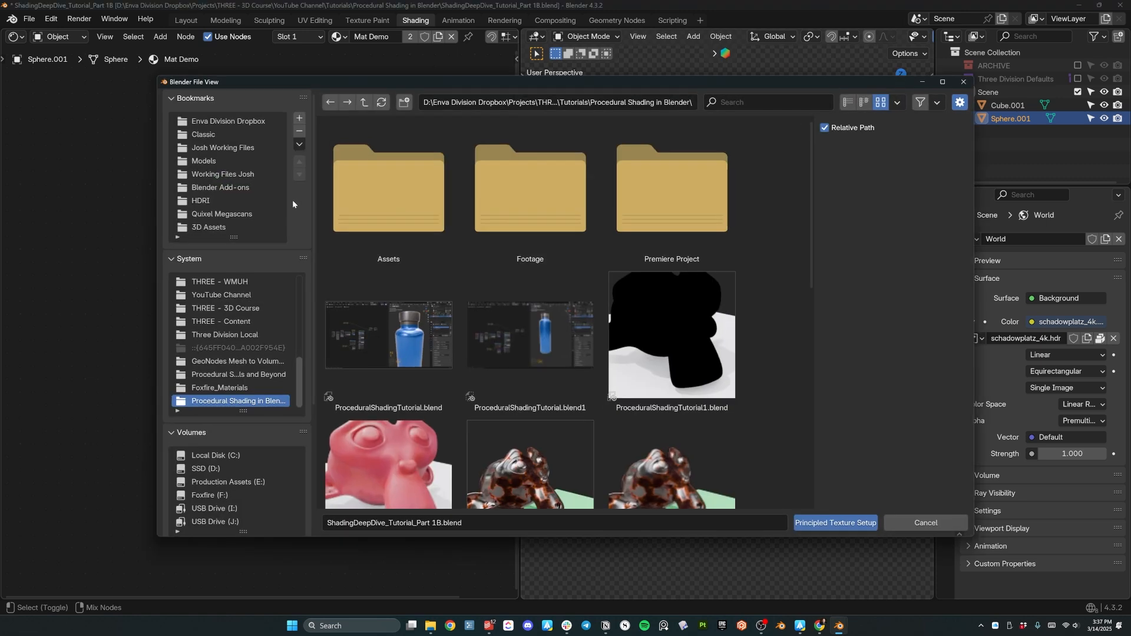
{"action": "double_click", "coordinate": [406, 206]}
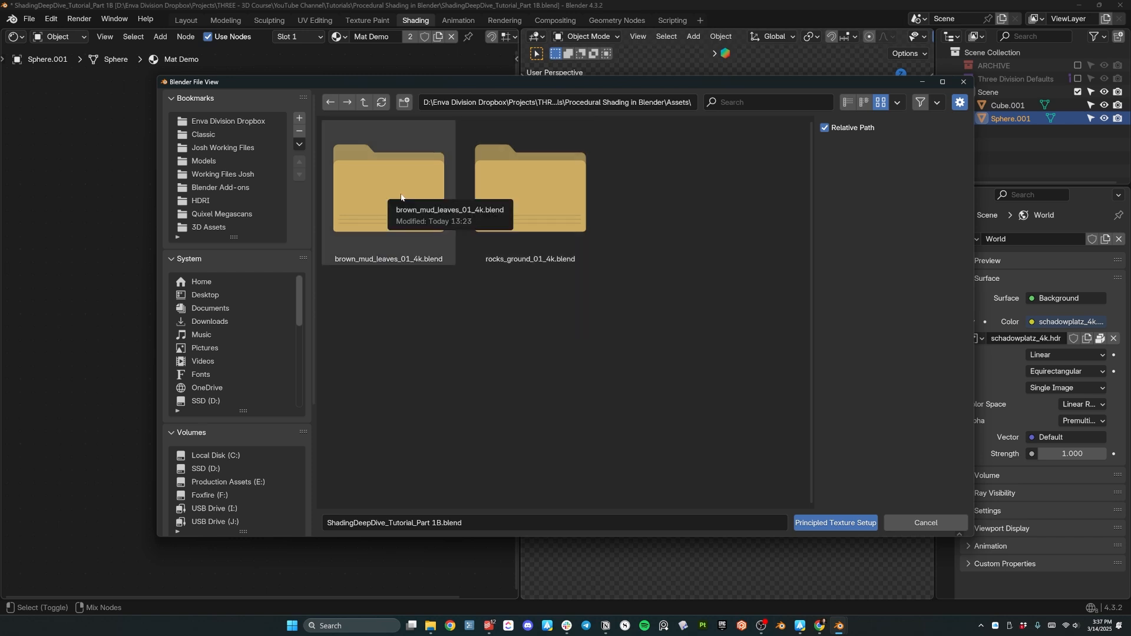
{"action": "double_click", "coordinate": [543, 185]}
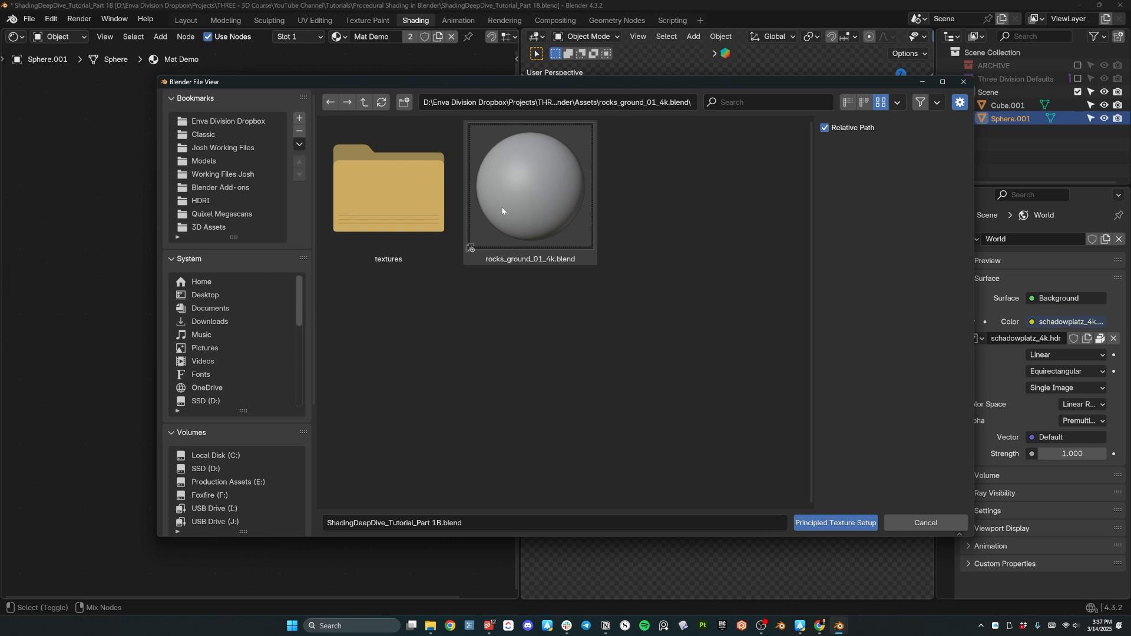
{"action": "double_click", "coordinate": [379, 212]}
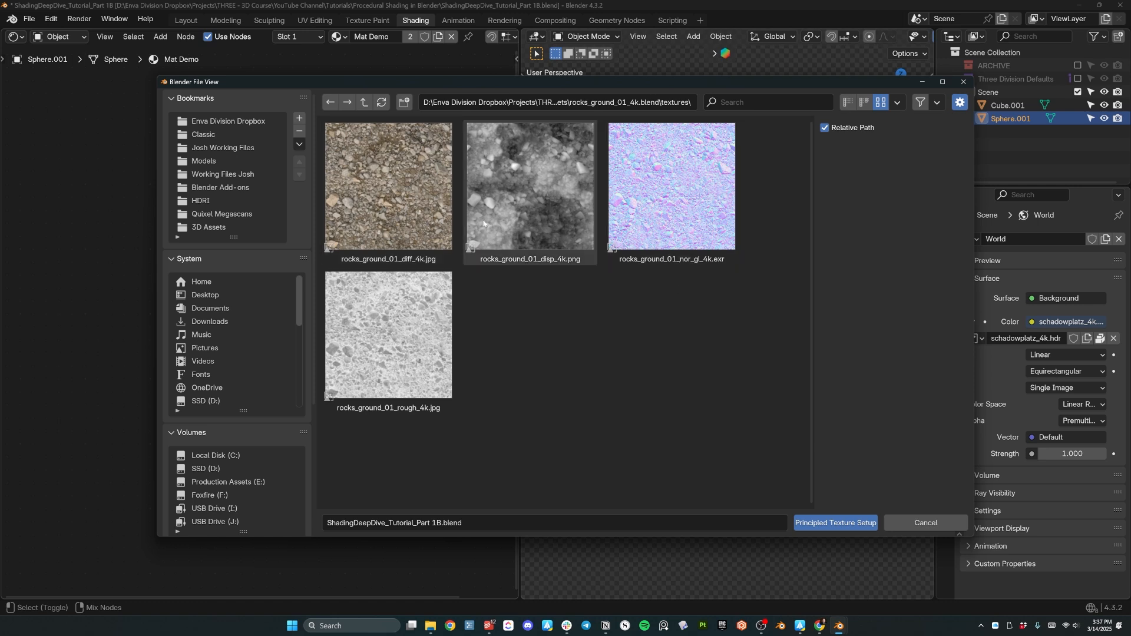
{"action": "left_click", "coordinate": [421, 191]}
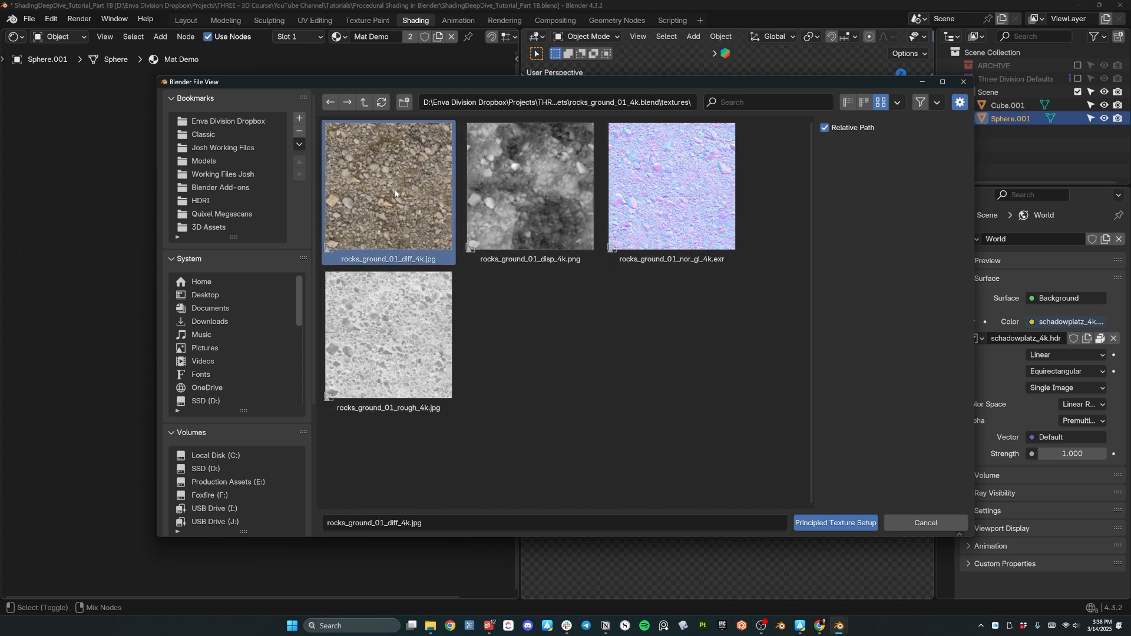
{"action": "left_click", "coordinate": [554, 258]}
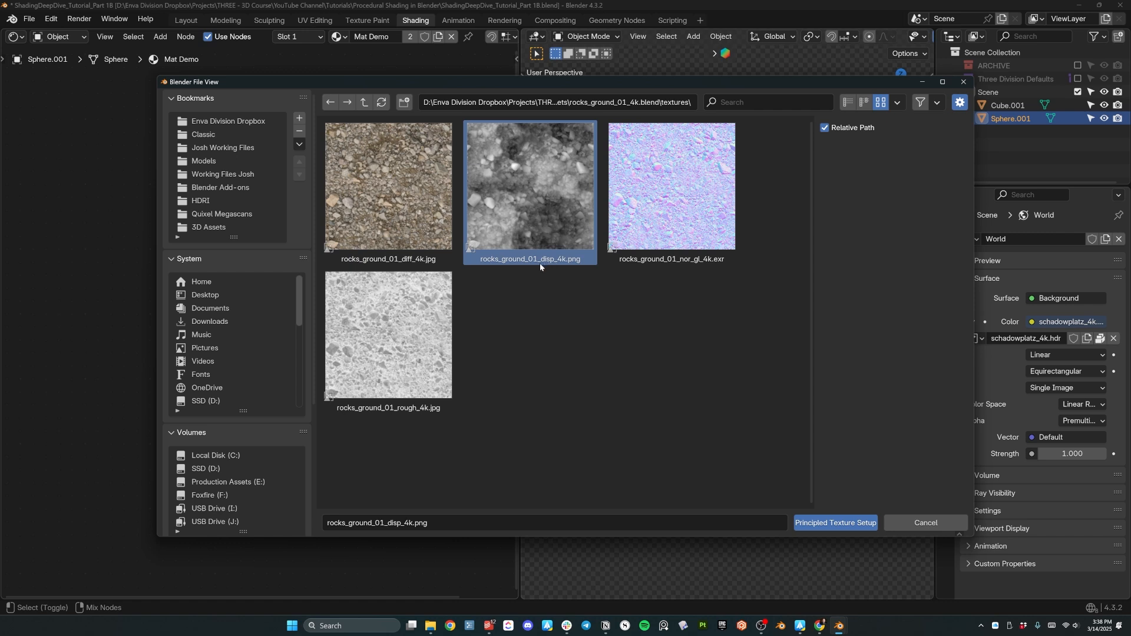
{"action": "left_click", "coordinate": [652, 260]}
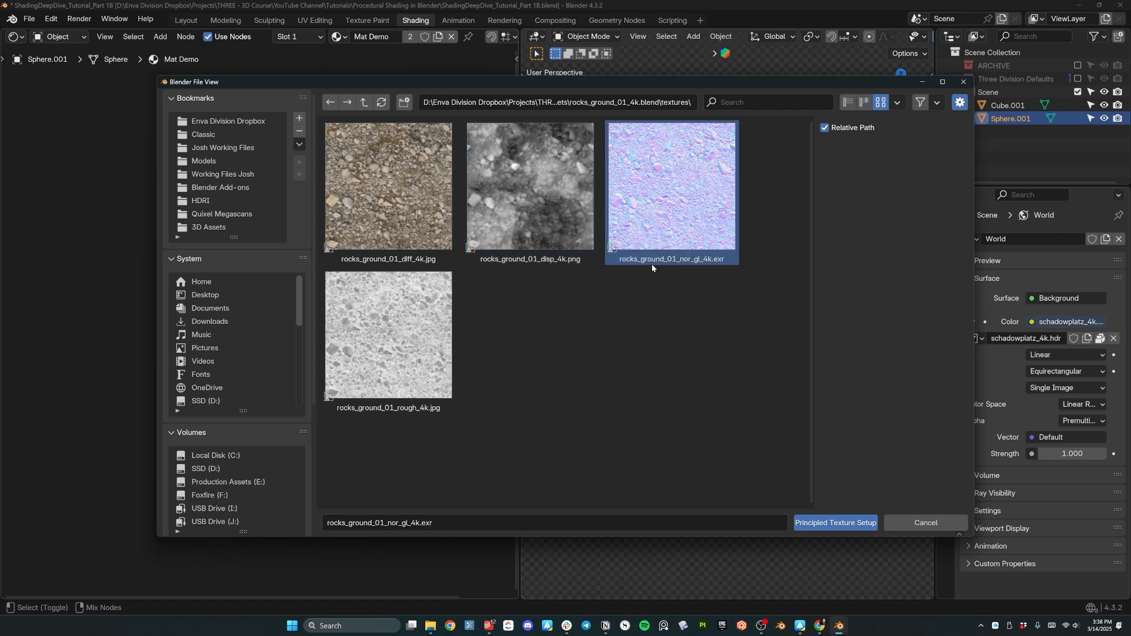
{"action": "left_click", "coordinate": [409, 386]}
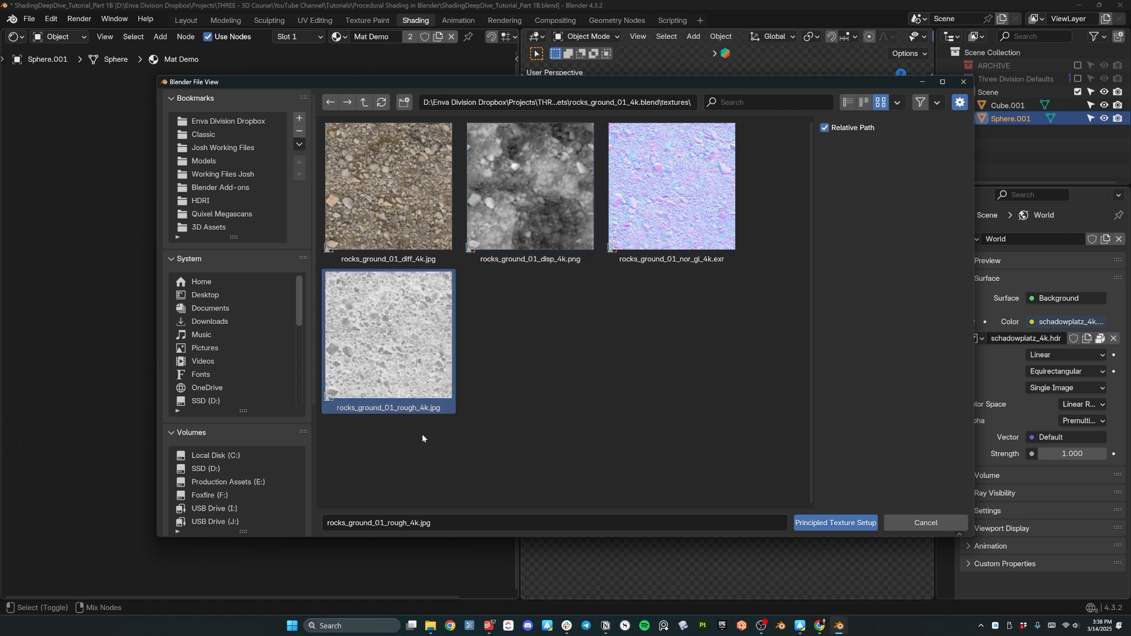
{"action": "left_click_drag", "start_coordinate": [389, 455], "coordinate": [715, 285]}
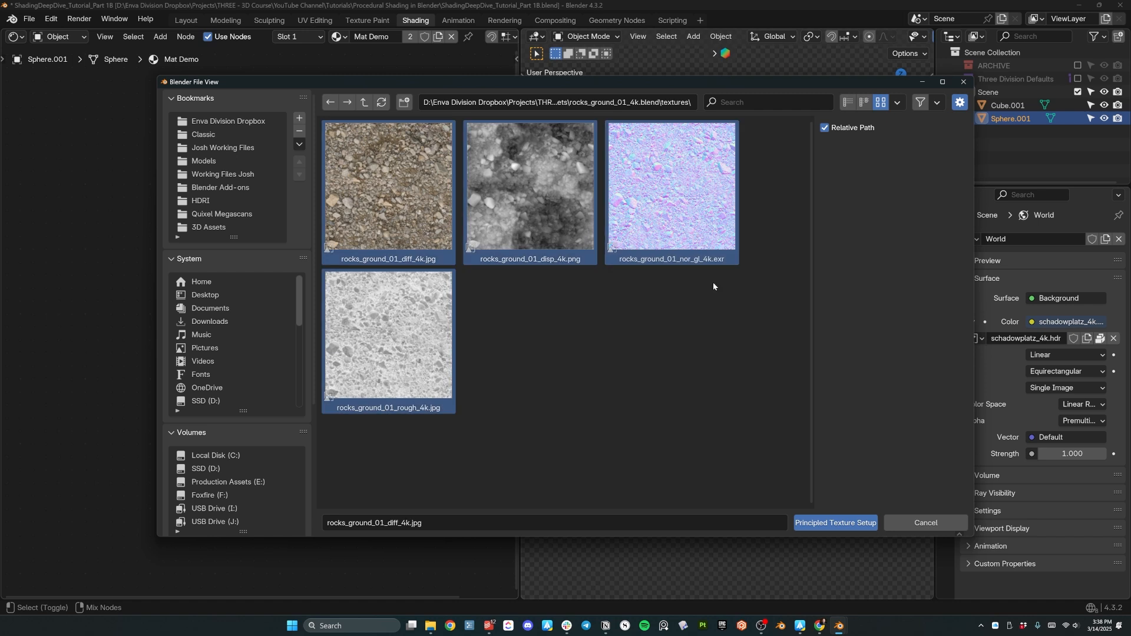
{"action": "left_click", "coordinate": [824, 523]}
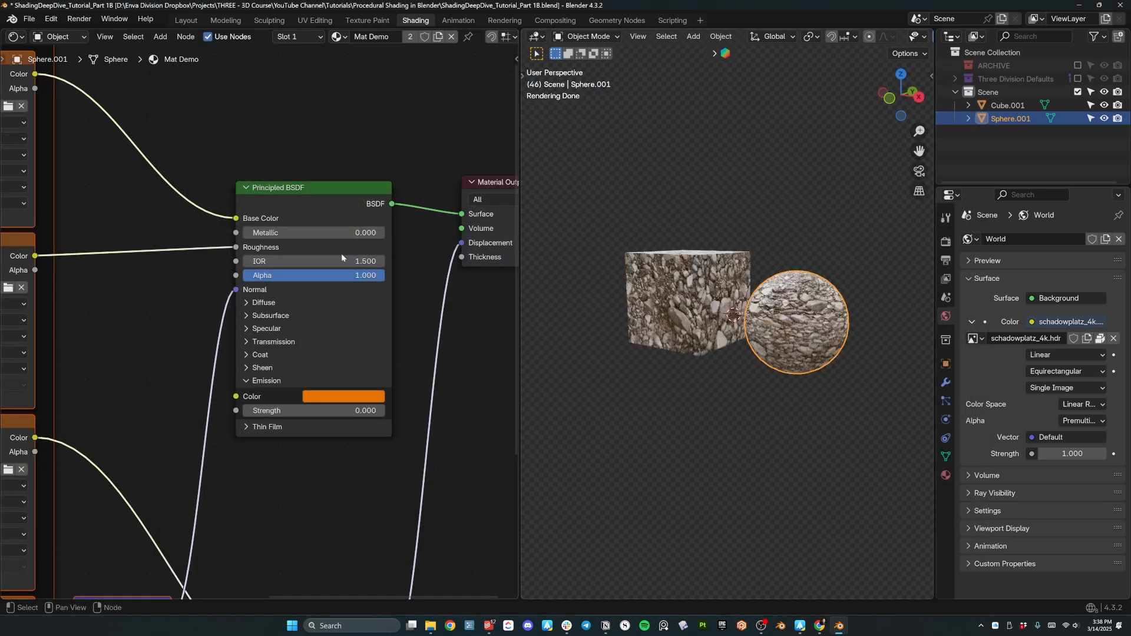
Inspect the rock-textured cube and sphere, then delete both.
{"action": "middle_click_drag", "start_coordinate": [793, 264], "coordinate": [884, 312]}
{"action": "scroll", "coordinate": [777, 300], "scroll_direction": "up", "scroll_amount": 5}
{"action": "middle_click_drag", "start_coordinate": [731, 296], "coordinate": [774, 319]}
{"action": "scroll", "coordinate": [766, 299], "scroll_direction": "down", "scroll_amount": 5}
{"action": "scroll", "coordinate": [774, 318], "scroll_direction": "up", "scroll_amount": 2}
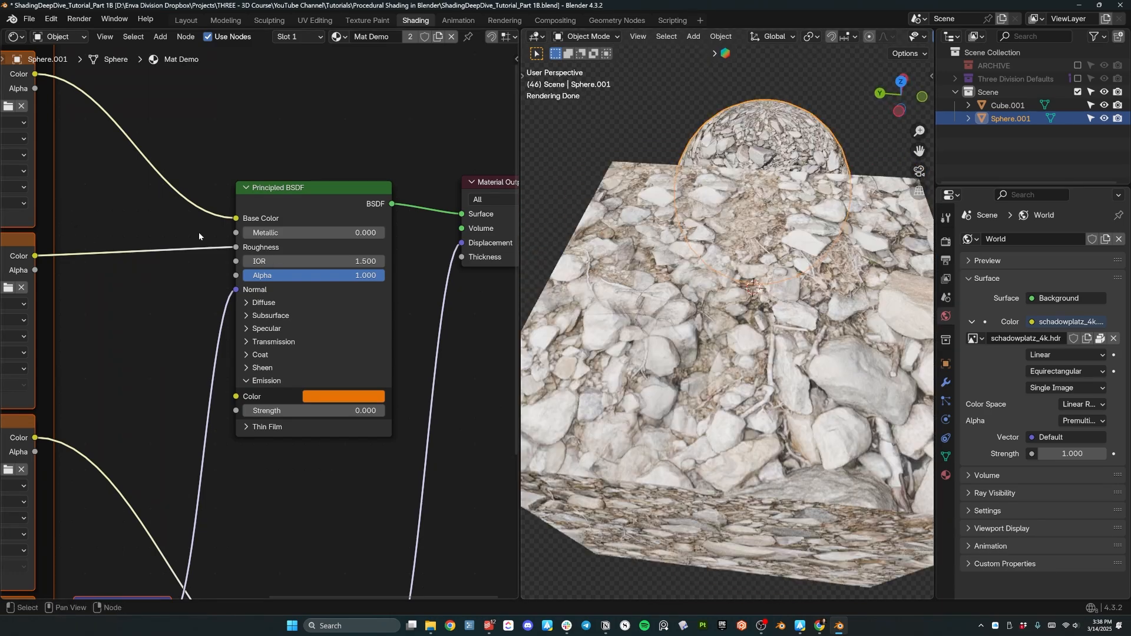
{"action": "scroll", "coordinate": [186, 232], "scroll_direction": "down", "scroll_amount": 3}
{"action": "middle_click_drag", "start_coordinate": [242, 243], "coordinate": [263, 215]}
{"action": "scroll", "coordinate": [236, 236], "scroll_direction": "down", "scroll_amount": 3}
{"action": "scroll", "coordinate": [636, 231], "scroll_direction": "down", "scroll_amount": 5}
{"action": "middle_click_drag", "start_coordinate": [733, 277], "coordinate": [674, 254]}
{"action": "left_click_drag", "start_coordinate": [625, 218], "coordinate": [832, 356]}
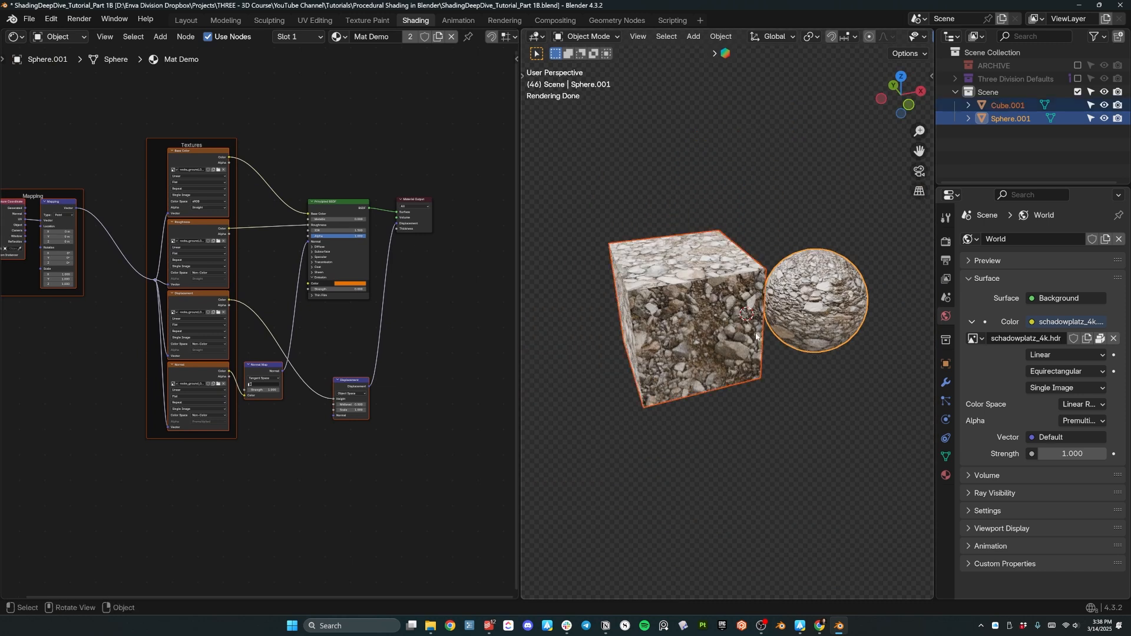
{"action": "key", "text": "x"}
{"action": "left_click", "coordinate": [711, 272]}
Add a plane and assign it the Mat Demo material.
{"action": "key", "text": "shift+a"}
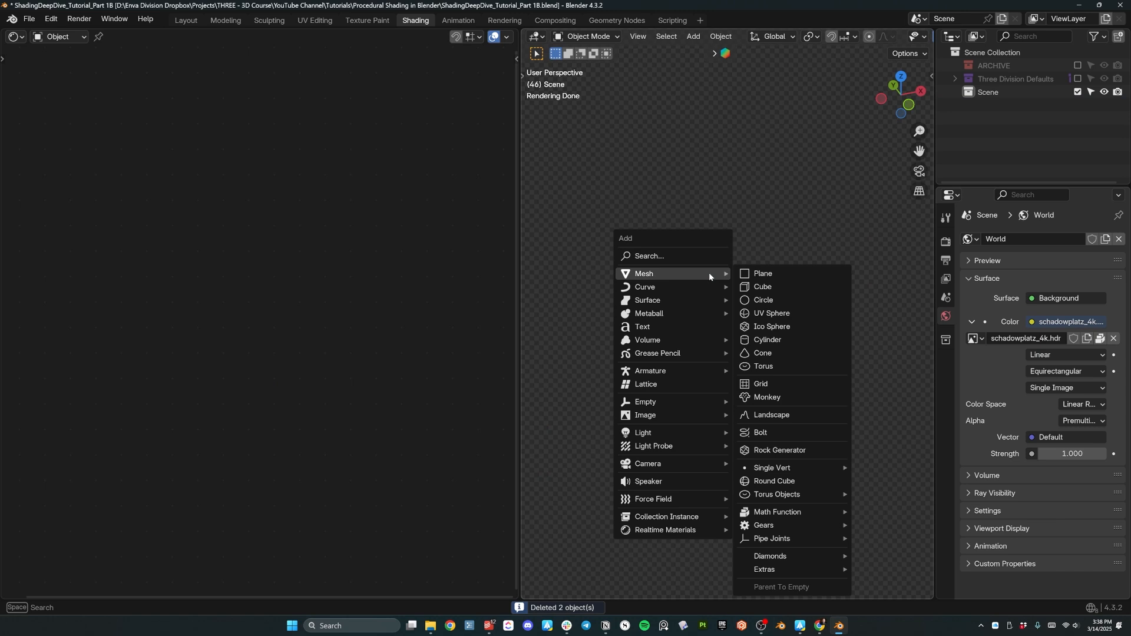
{"action": "left_click", "coordinate": [755, 267]}
{"action": "scroll", "coordinate": [744, 331], "scroll_direction": "up", "scroll_amount": 4}
{"action": "left_click", "coordinate": [946, 475]}
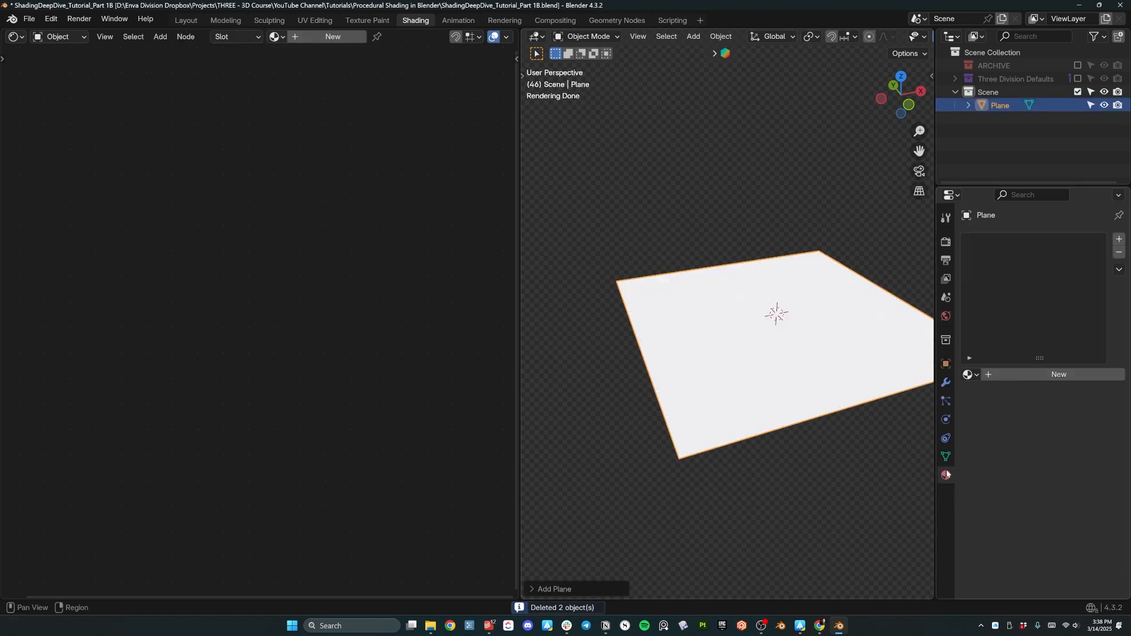
{"action": "left_click", "coordinate": [969, 375]}
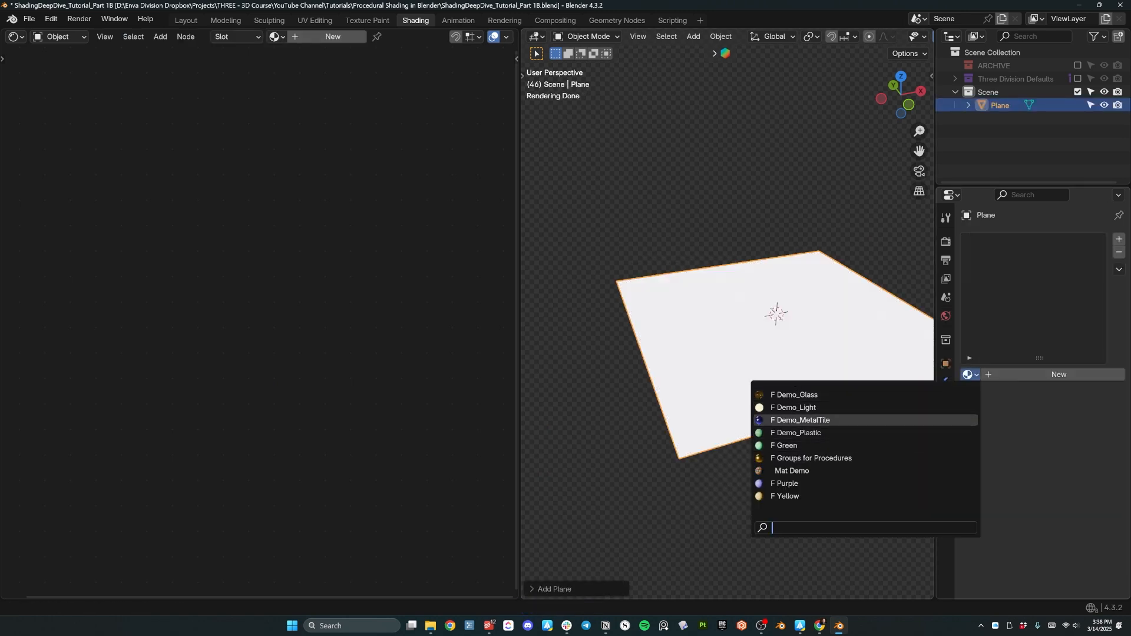
{"action": "left_click", "coordinate": [825, 472]}
{"action": "middle_click_drag", "start_coordinate": [825, 472], "coordinate": [737, 466]}
{"action": "middle_click_drag", "start_coordinate": [736, 345], "coordinate": [792, 341]}
{"action": "scroll", "coordinate": [745, 308], "scroll_direction": "down", "scroll_amount": 2}
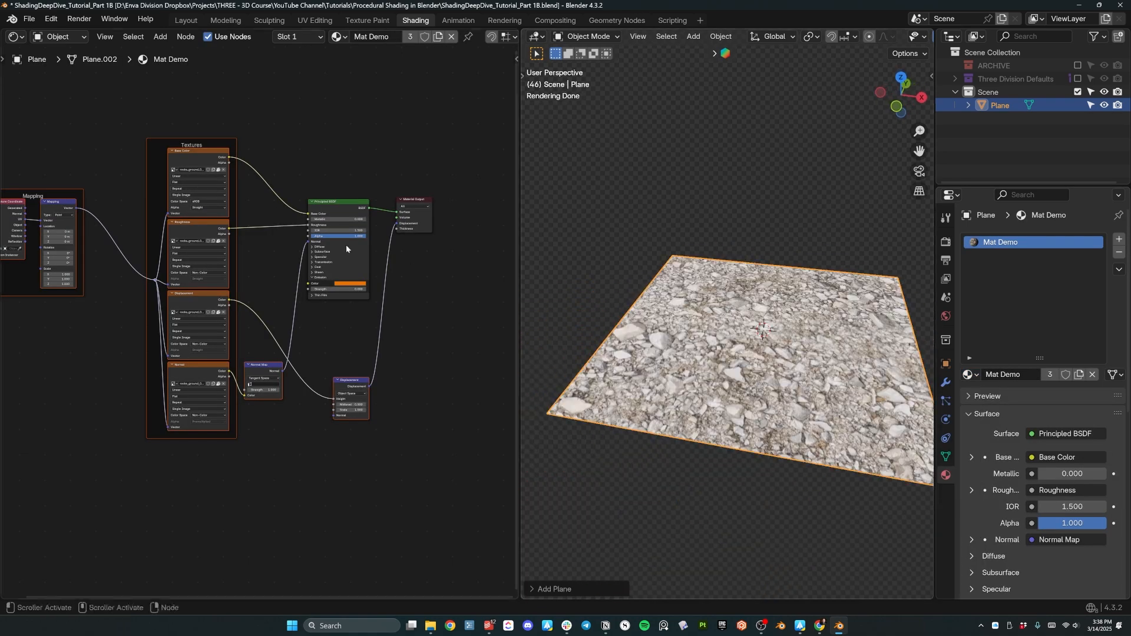
{"action": "scroll", "coordinate": [346, 250], "scroll_direction": "up", "scroll_amount": 1}
Try tilting the rock texture around Y in the Mapping node, then undo it.
{"action": "middle_click_drag", "start_coordinate": [286, 121], "coordinate": [350, 203]}
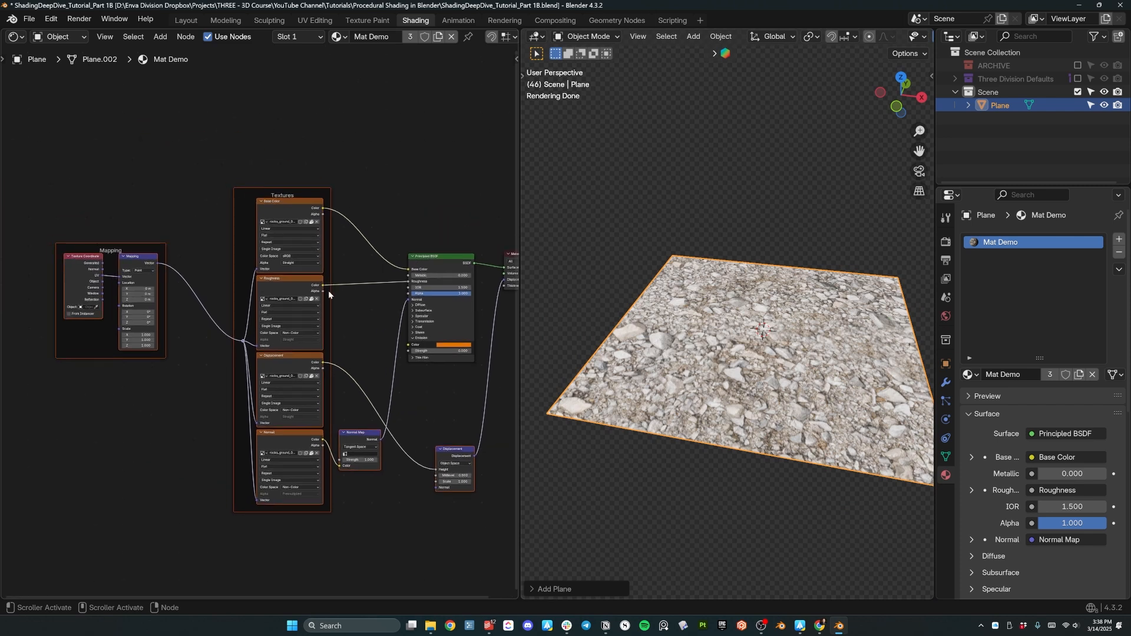
{"action": "middle_click_drag", "start_coordinate": [139, 288], "coordinate": [375, 341]}
{"action": "scroll", "coordinate": [263, 309], "scroll_direction": "up", "scroll_amount": 8}
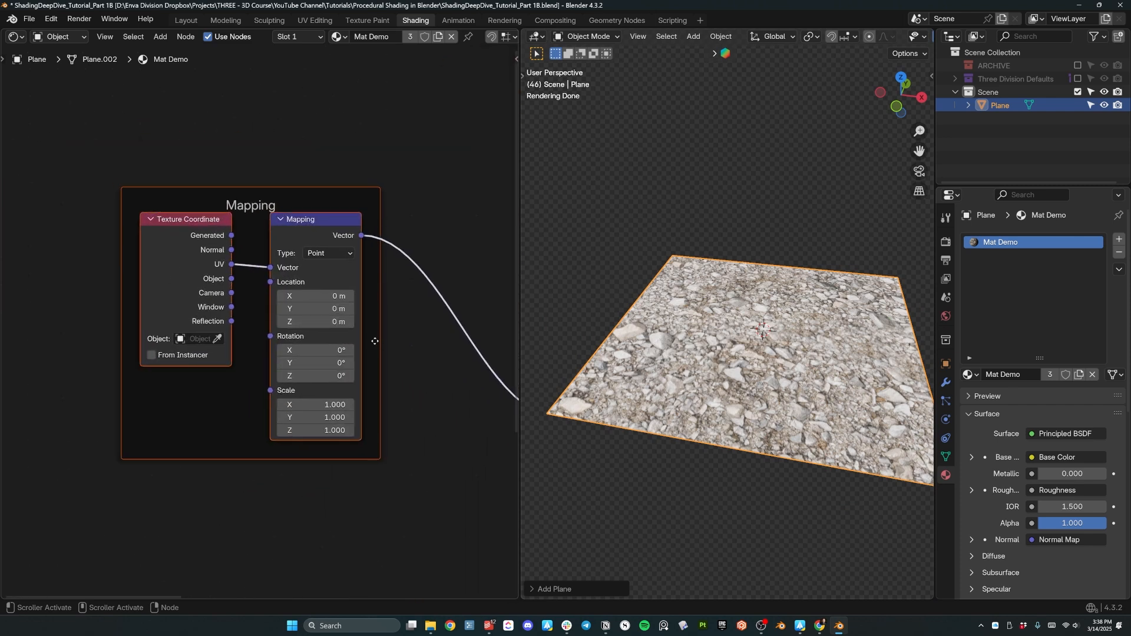
{"action": "scroll", "coordinate": [206, 278], "scroll_direction": "up", "scroll_amount": 3}
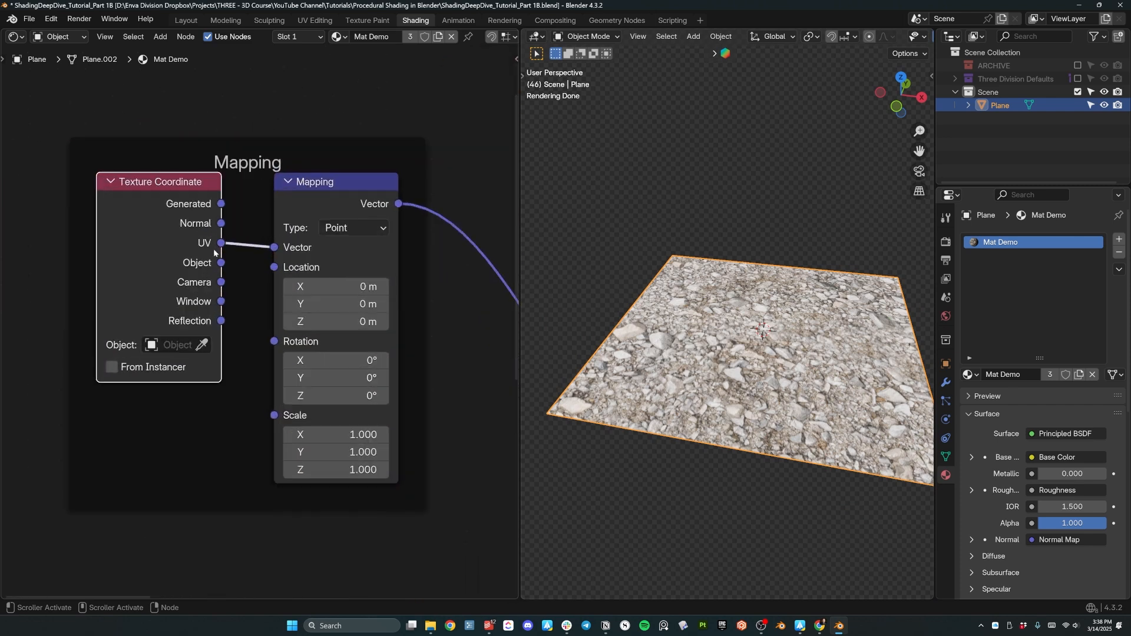
{"action": "middle_click_drag", "start_coordinate": [695, 375], "coordinate": [704, 354]}
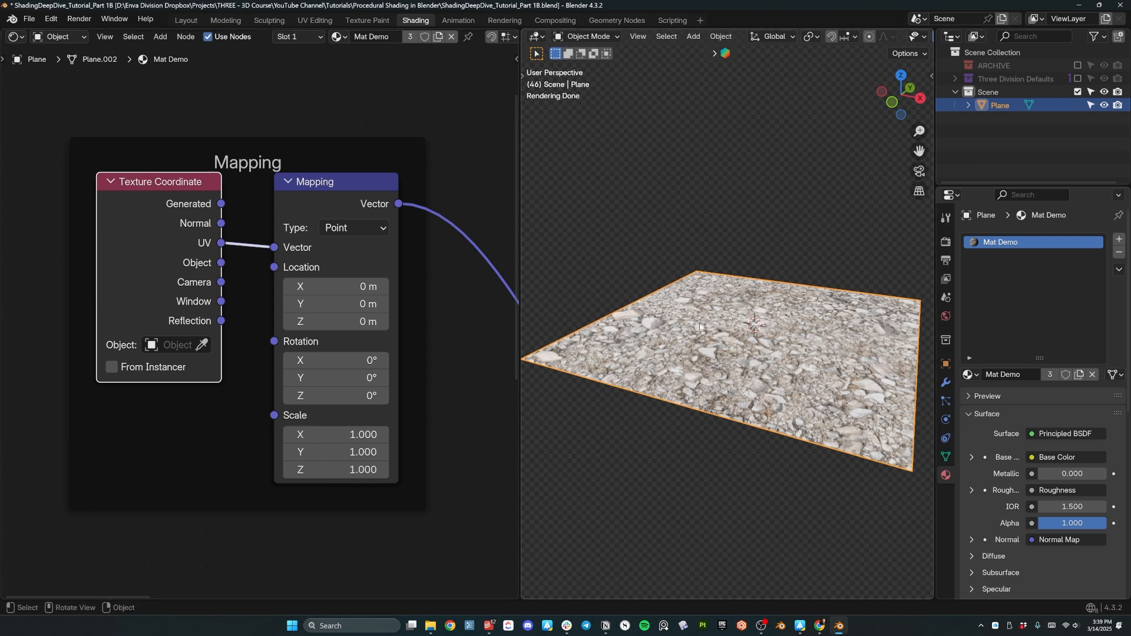
{"action": "middle_click_drag", "start_coordinate": [349, 339], "coordinate": [144, 260]}
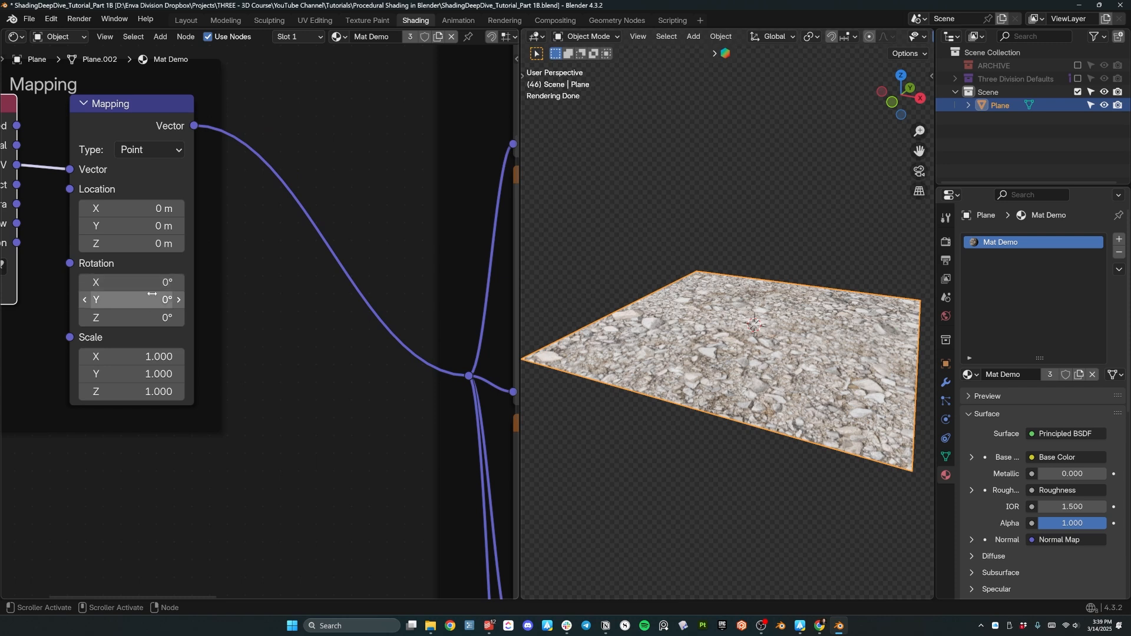
{"action": "mouse_move", "coordinate": [151, 300]}
{"action": "left_mouse_down"}
{"action": "mouse_move", "coordinate": [180, 300]}
{"action": "mouse_move", "coordinate": [162, 305]}
{"action": "mouse_move", "coordinate": [147, 283]}
{"action": "mouse_move", "coordinate": [138, 318]}
{"action": "mouse_move", "coordinate": [154, 317]}
{"action": "left_mouse_up"}
{"action": "key", "text": "ctrl+z"}
{"action": "key", "text": "ctrl+z"}
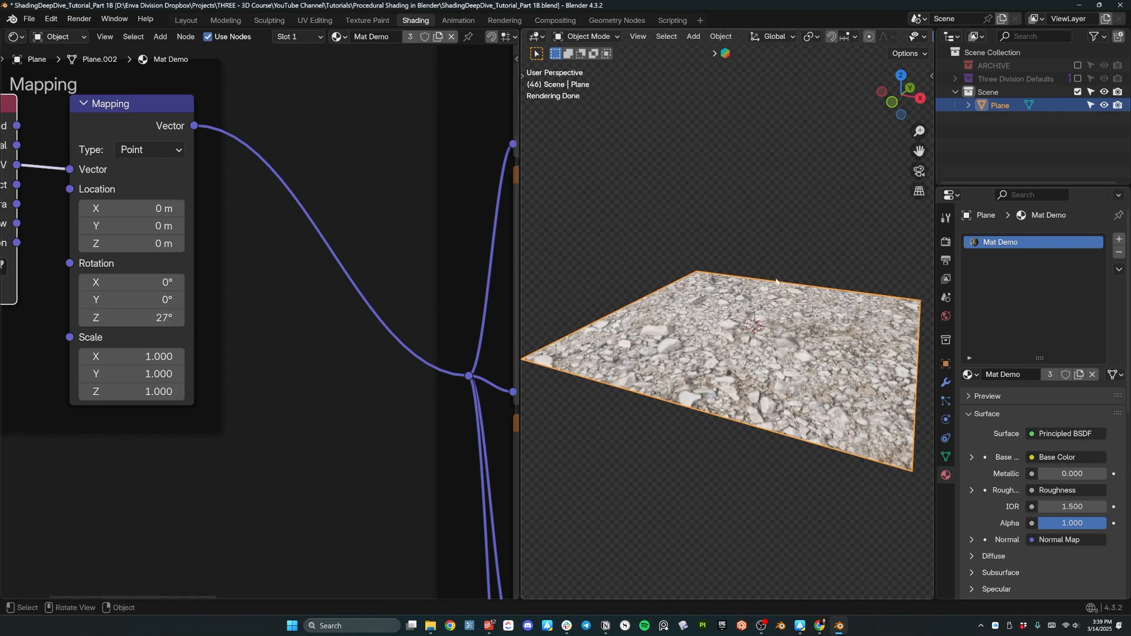
Switch the viewport to Rendered shading and render with EEVEE, raytracing off.
{"action": "key", "text": "z"}
{"action": "left_click", "coordinate": [805, 394]}
{"action": "mouse_move", "coordinate": [803, 337]}
{"action": "middle_mouse_down", "text": "shift"}
{"action": "mouse_move", "coordinate": [784, 321]}
{"action": "mouse_move", "coordinate": [778, 338]}
{"action": "middle_mouse_up", "text": "shift"}
{"action": "key", "text": "z"}
{"action": "left_click", "coordinate": [778, 257]}
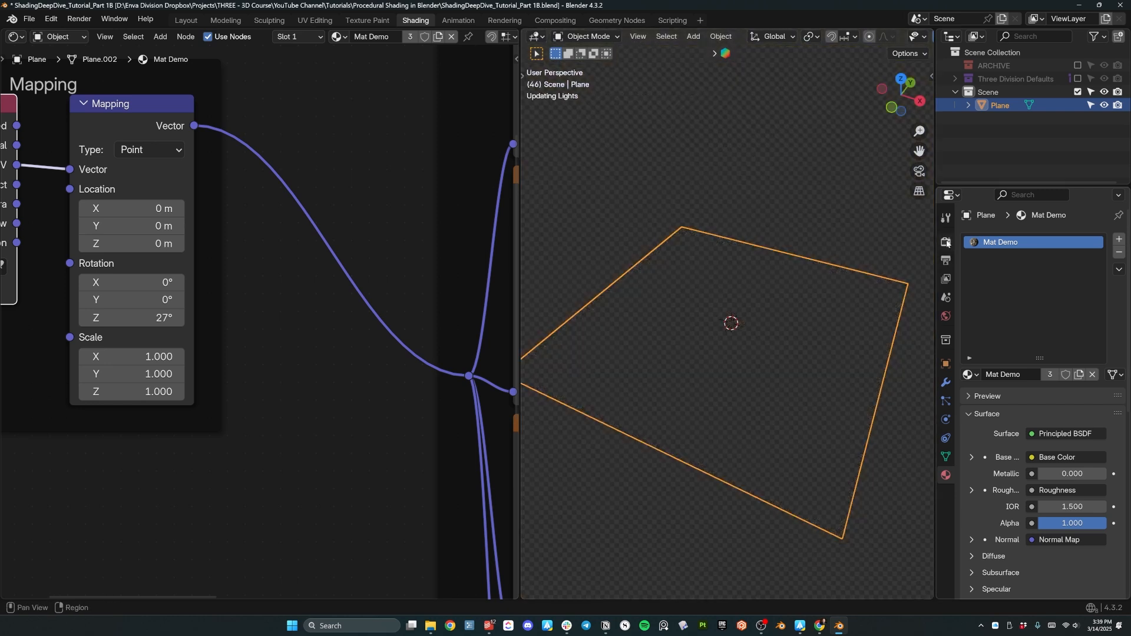
{"action": "left_click", "coordinate": [946, 241]}
{"action": "left_click", "coordinate": [1077, 239]}
{"action": "left_click", "coordinate": [1061, 254]}
{"action": "left_click", "coordinate": [979, 439]}
Rotate the rock texture to -9.1° around Z in the Mapping node.
{"action": "scroll", "coordinate": [721, 346], "scroll_direction": "up", "scroll_amount": 6}
{"action": "scroll", "coordinate": [720, 346], "scroll_direction": "down", "scroll_amount": 5}
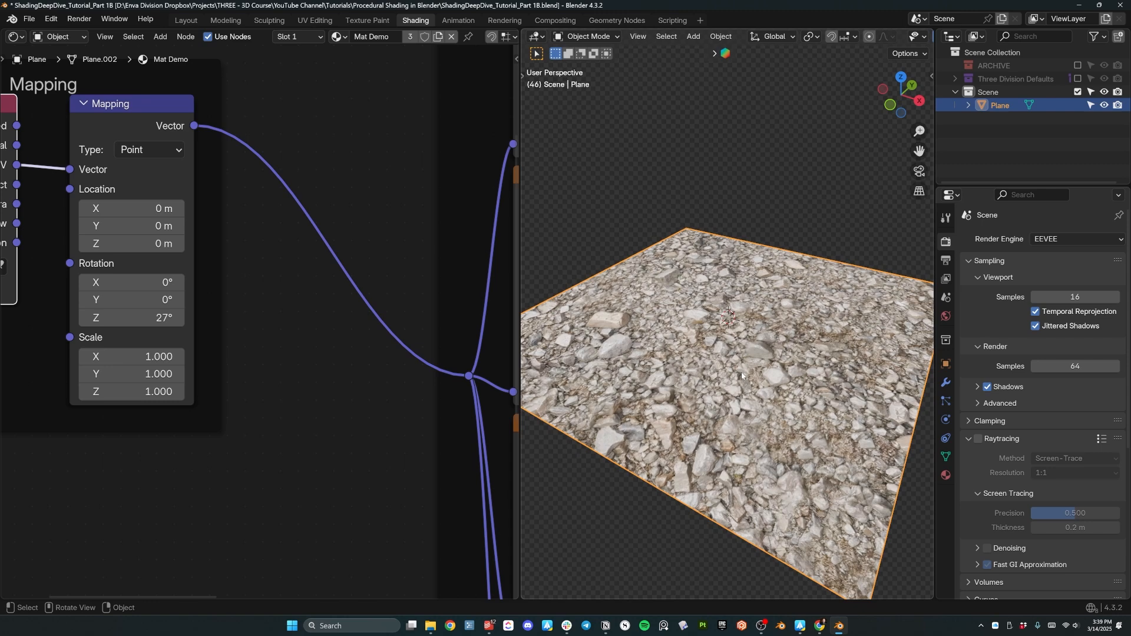
{"action": "scroll", "coordinate": [720, 346], "scroll_direction": "up", "scroll_amount": 3}
{"action": "left_click_drag", "start_coordinate": [155, 321], "coordinate": [80, 321]}
From top view, reset the Mapping Z rotation to 0 and offset Location X to 0.46 m.
{"action": "key", "text": "KP_7"}
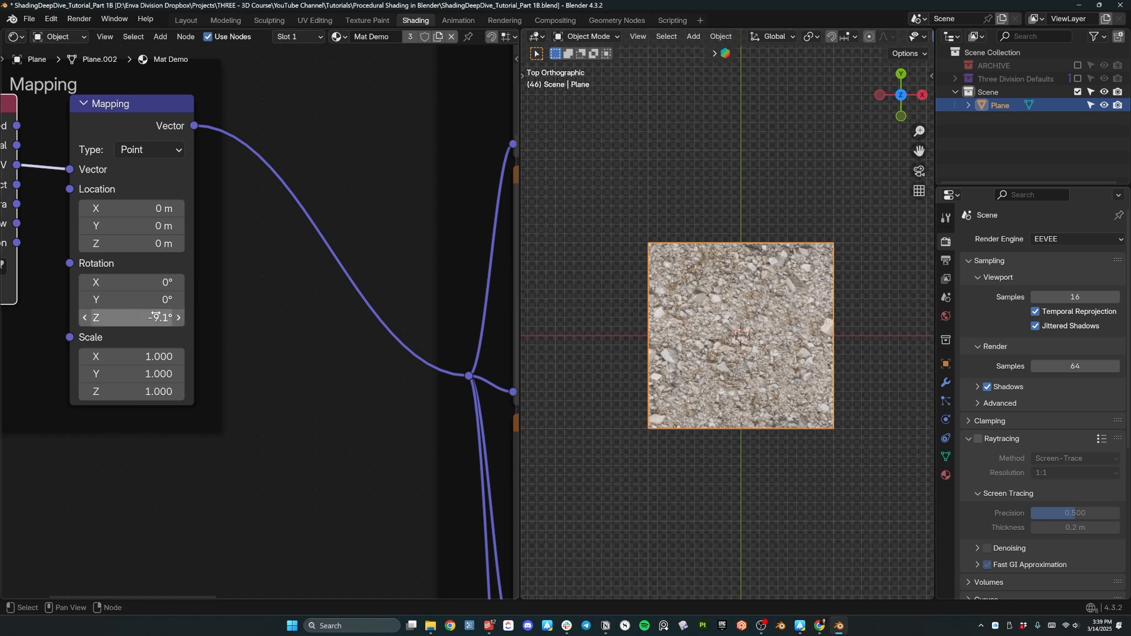
{"action": "key", "text": "BackSpace"}
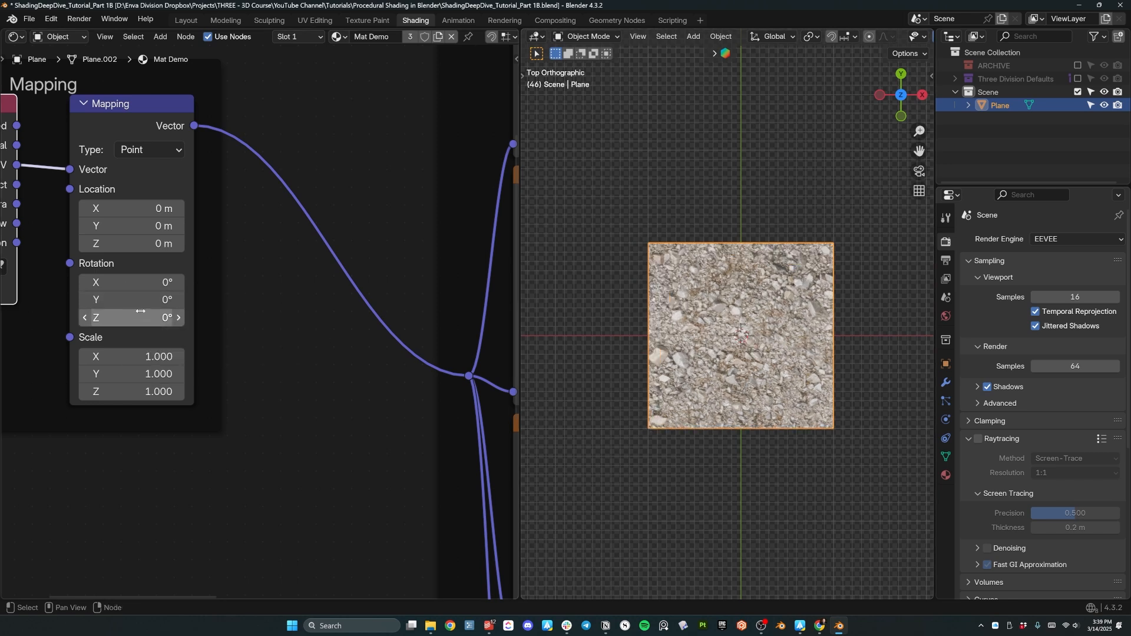
{"action": "left_click_drag", "start_coordinate": [135, 209], "coordinate": [168, 209]}
Undo an X-only stretch and set the Mapping scale to 2 on all axes.
{"action": "left_click_drag", "start_coordinate": [157, 358], "coordinate": [149, 392]}
{"action": "key", "text": "ctrl+z"}
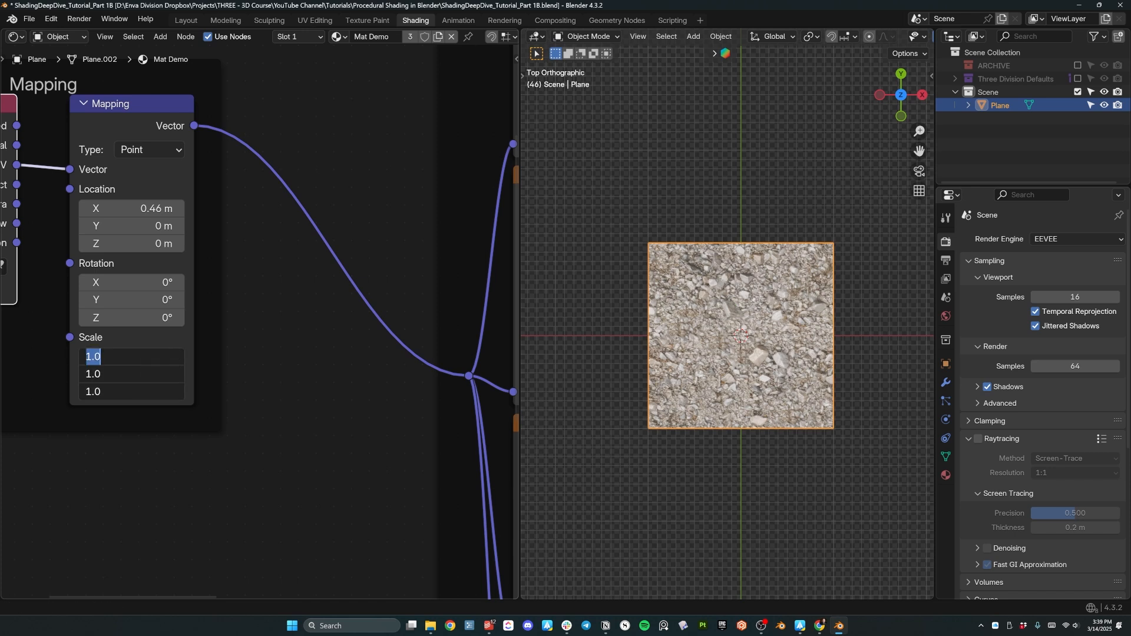
{"action": "type", "text": "2"}
{"action": "key", "text": "Return"}
{"action": "middle_click_drag", "start_coordinate": [707, 283], "coordinate": [758, 338]}
{"action": "scroll", "coordinate": [739, 337], "scroll_direction": "up", "scroll_amount": 1}
Set the Mapping scale to 50 on X, Y and Z to tile the rocks finely.
{"action": "left_click_drag", "start_coordinate": [171, 357], "coordinate": [173, 392]}
{"action": "type", "text": "50"}
{"action": "key", "text": "Return"}
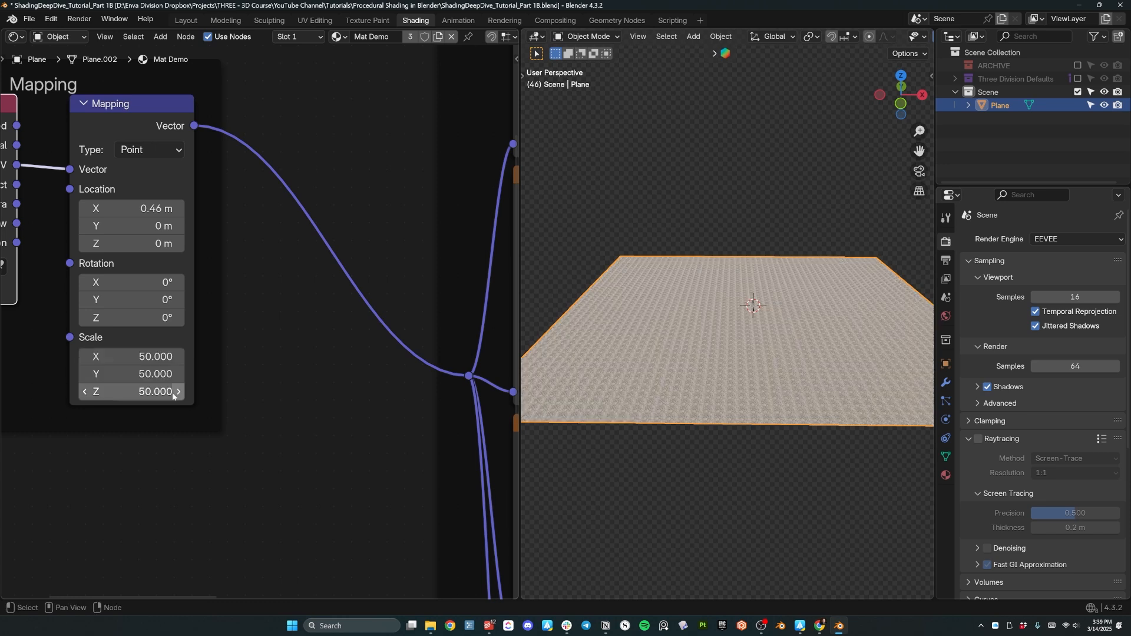
{"action": "middle_click_drag", "start_coordinate": [604, 342], "coordinate": [666, 312]}
{"action": "scroll", "coordinate": [671, 362], "scroll_direction": "up", "scroll_amount": 10}
{"action": "scroll", "coordinate": [713, 283], "scroll_direction": "down", "scroll_amount": 10}
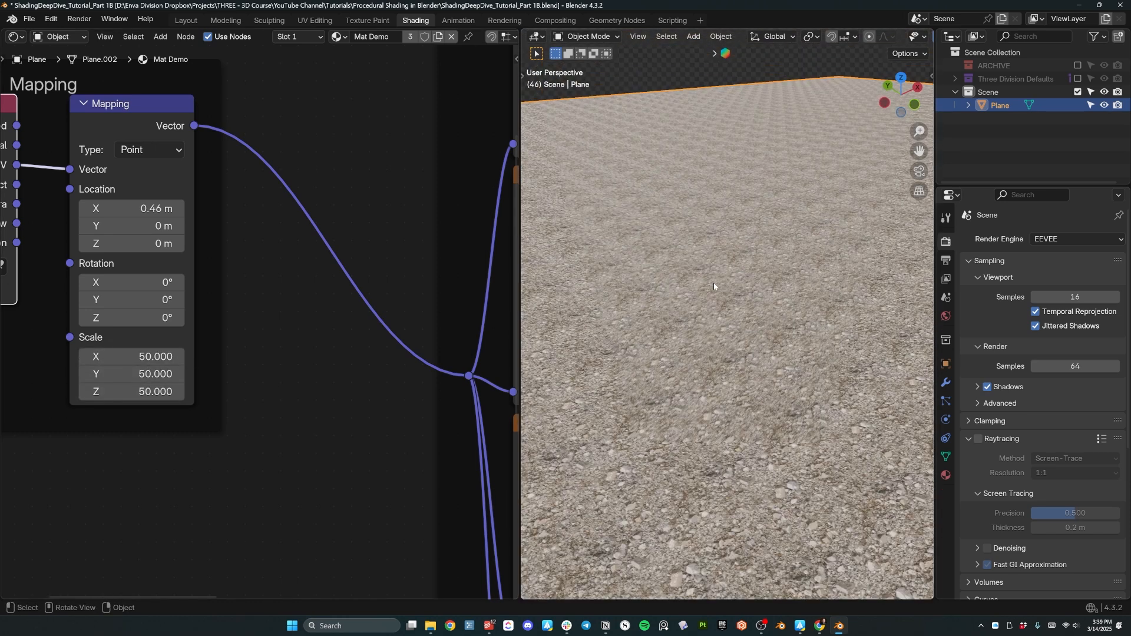
{"action": "middle_click_drag", "start_coordinate": [713, 282], "coordinate": [786, 335]}
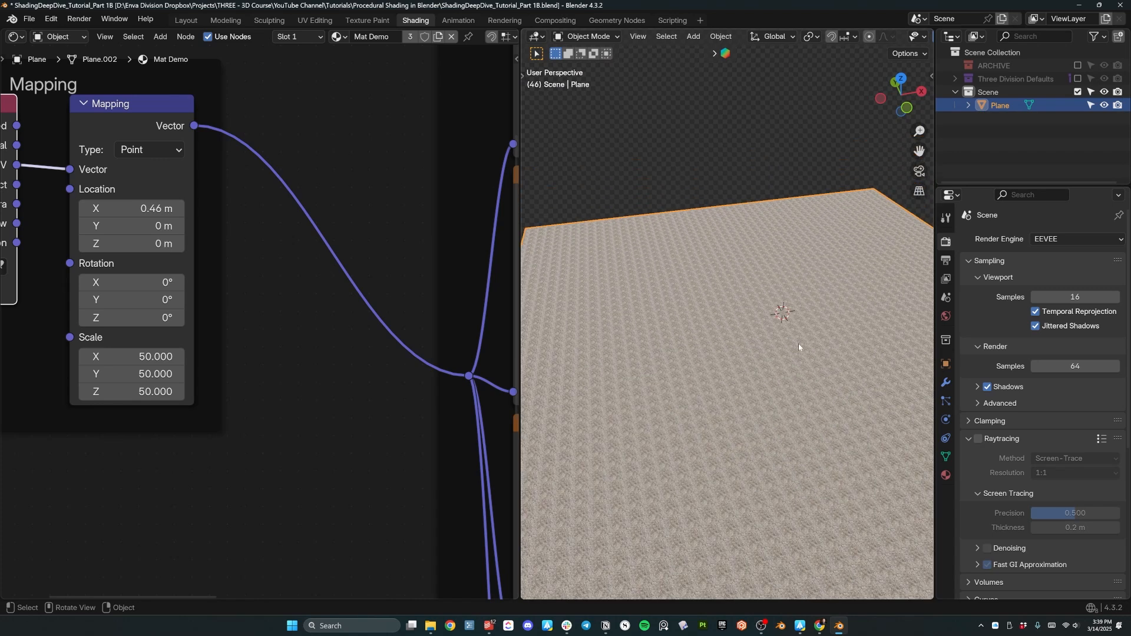
Reset the texture scale to 1 and preview the Base Color texture alone.
{"action": "key", "text": "BackSpace"}
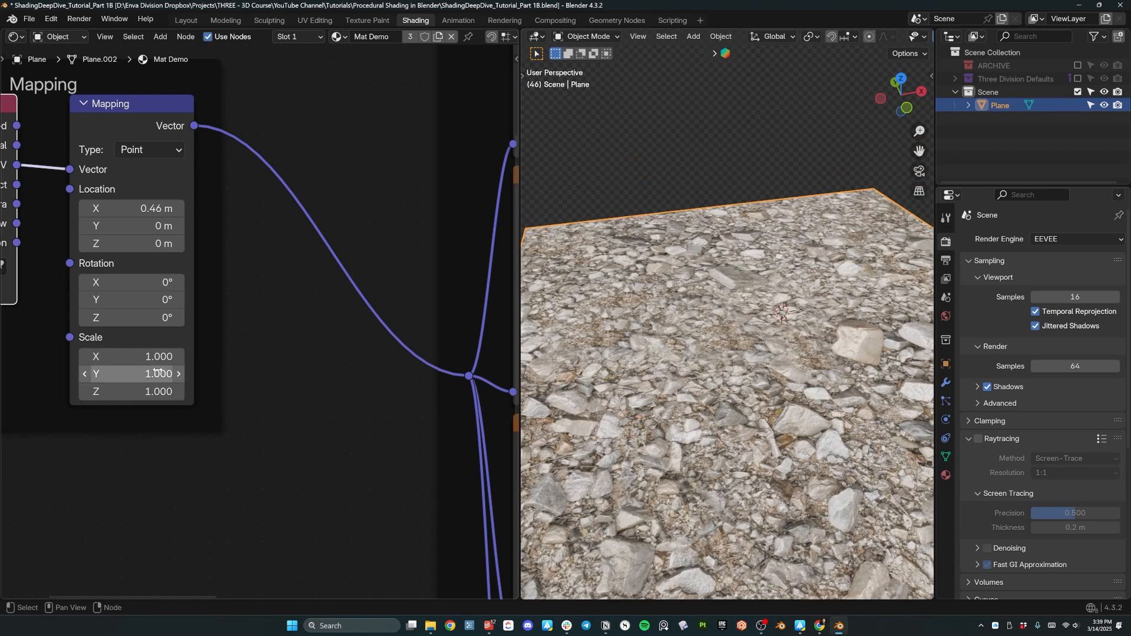
{"action": "scroll", "coordinate": [298, 348], "scroll_direction": "down", "scroll_amount": 6}
{"action": "middle_click_drag", "start_coordinate": [362, 333], "coordinate": [198, 406]}
{"action": "middle_click_drag", "start_coordinate": [365, 172], "coordinate": [183, 199]}
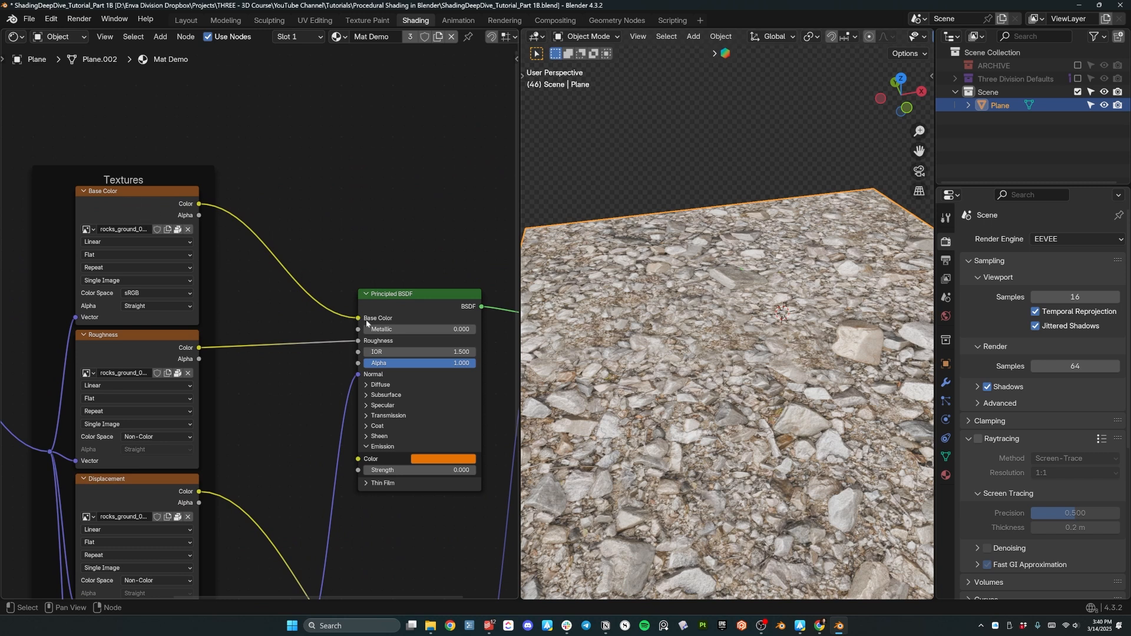
{"action": "scroll", "coordinate": [281, 293], "scroll_direction": "up", "scroll_amount": 6}
{"action": "left_click", "coordinate": [291, 240], "text": "ctrl+shift"}
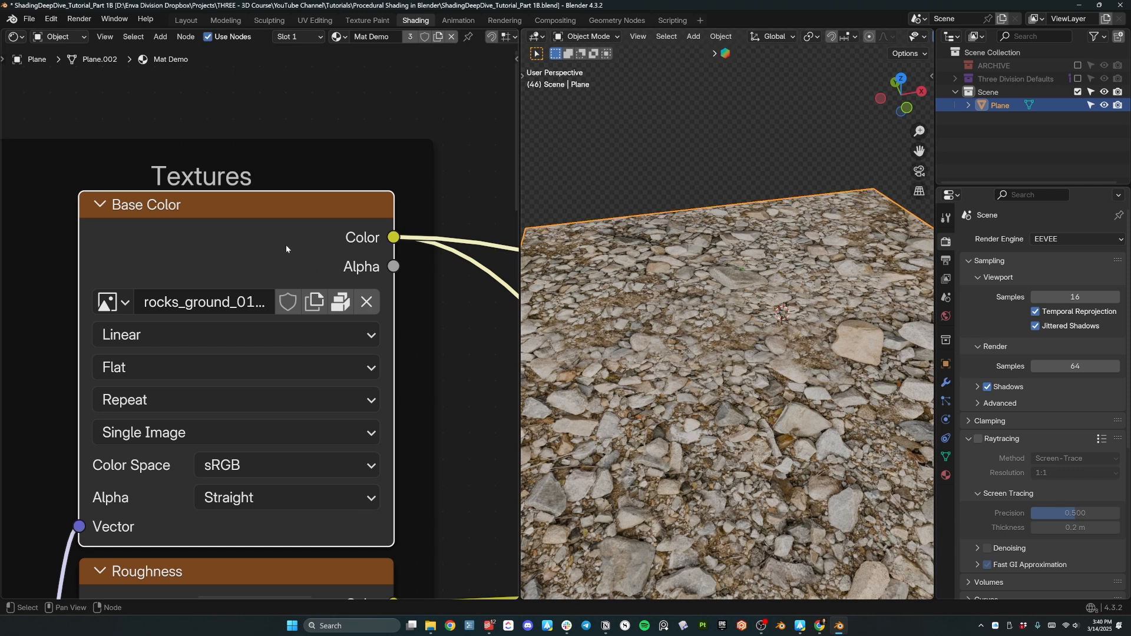
Preview the Roughness texture alone on the plane.
{"action": "scroll", "coordinate": [247, 207], "scroll_direction": "down", "scroll_amount": 5}
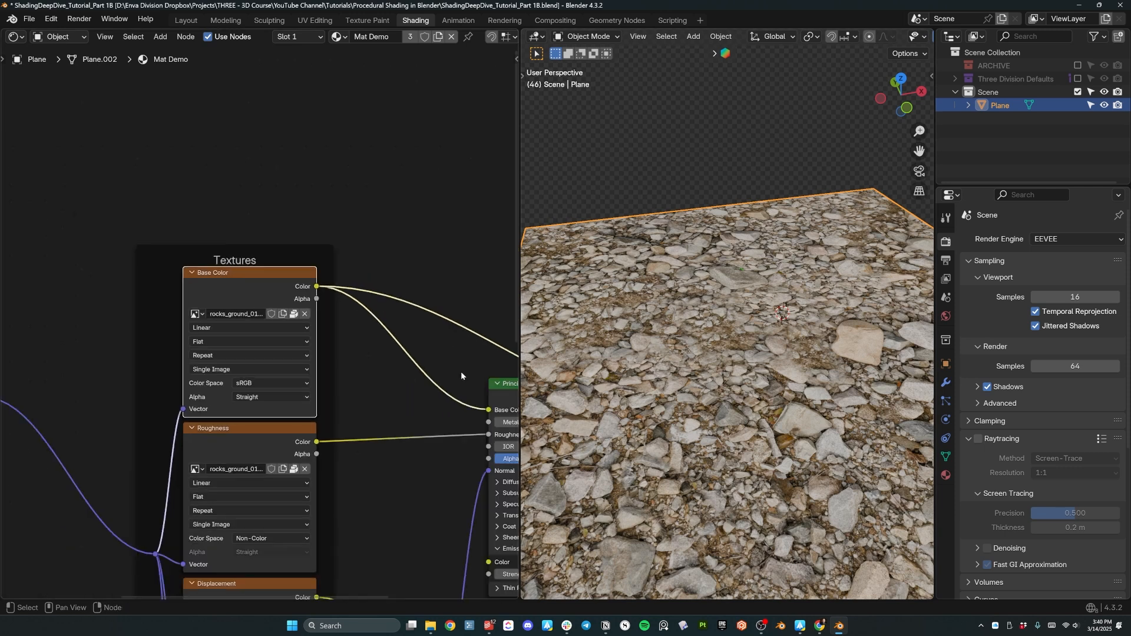
{"action": "middle_click_drag", "start_coordinate": [268, 187], "coordinate": [175, 122]}
{"action": "middle_click_drag", "start_coordinate": [766, 306], "coordinate": [720, 274]}
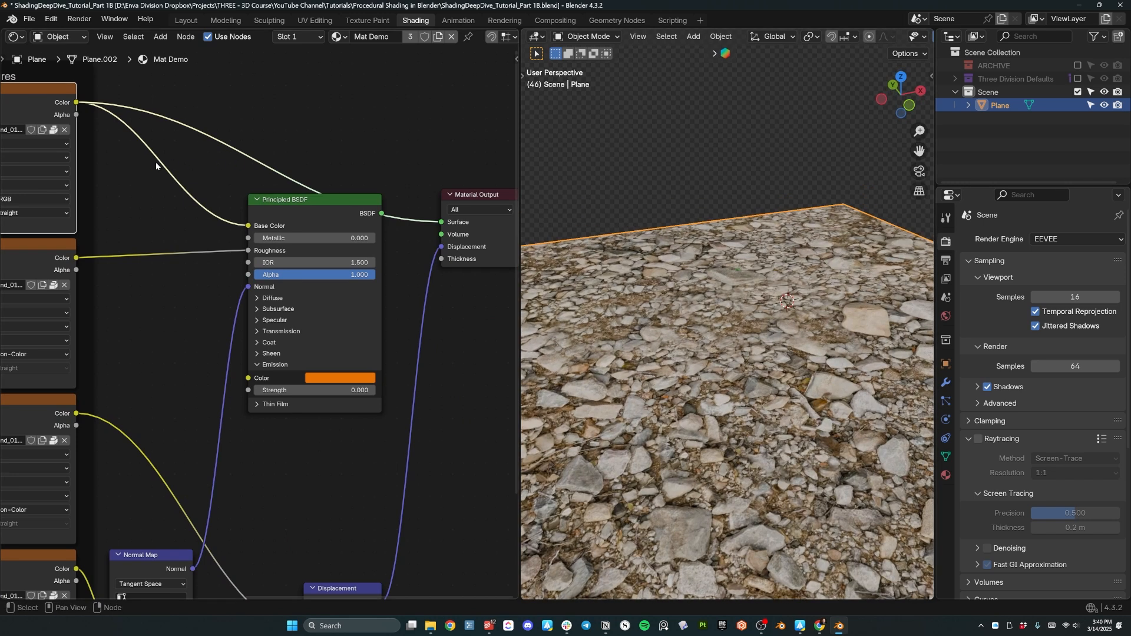
{"action": "middle_click_drag", "start_coordinate": [139, 171], "coordinate": [200, 159]}
{"action": "left_click", "coordinate": [64, 247], "text": "ctrl+shift"}
{"action": "scroll", "coordinate": [766, 383], "scroll_direction": "down", "scroll_amount": 2}
{"action": "mouse_move", "coordinate": [766, 382]}
{"action": "middle_mouse_down"}
{"action": "mouse_move", "coordinate": [757, 410]}
{"action": "mouse_move", "coordinate": [762, 366]}
{"action": "mouse_move", "coordinate": [738, 326]}
{"action": "mouse_move", "coordinate": [752, 309]}
{"action": "mouse_move", "coordinate": [728, 350]}
{"action": "mouse_move", "coordinate": [779, 378]}
{"action": "middle_mouse_up"}
{"action": "scroll", "coordinate": [779, 377], "scroll_direction": "up", "scroll_amount": 4}
{"action": "middle_click_drag", "start_coordinate": [66, 401], "coordinate": [193, 247]}
Preview the rocks_ground displacement map alone on the plane.
{"action": "left_click", "coordinate": [193, 246], "text": "ctrl+shift"}
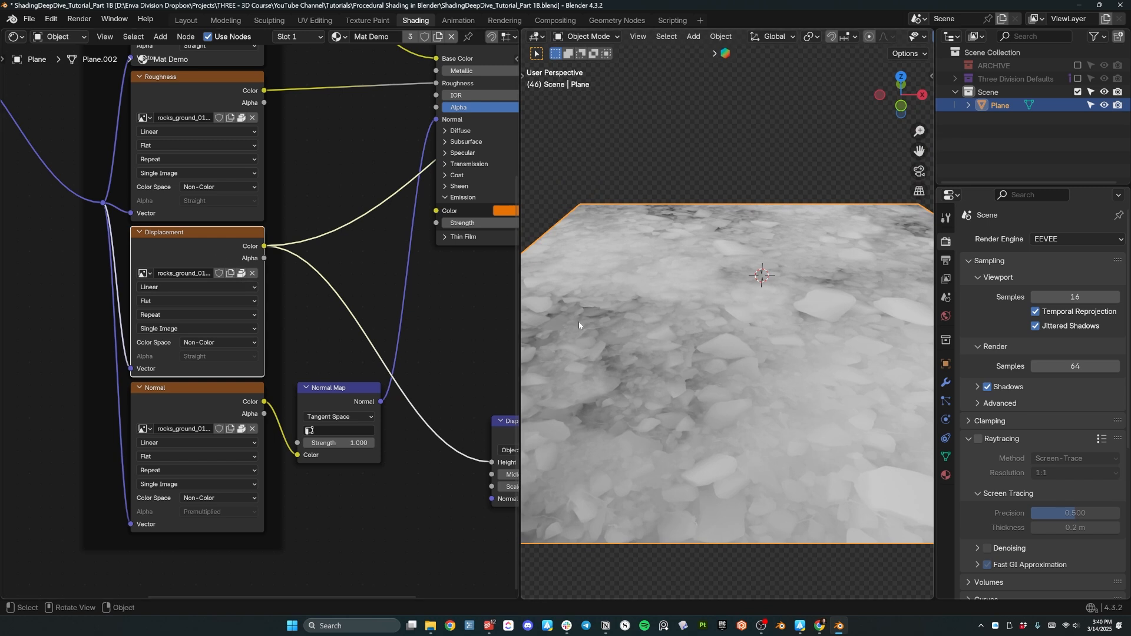
{"action": "middle_click_drag", "start_coordinate": [606, 255], "coordinate": [635, 254]}
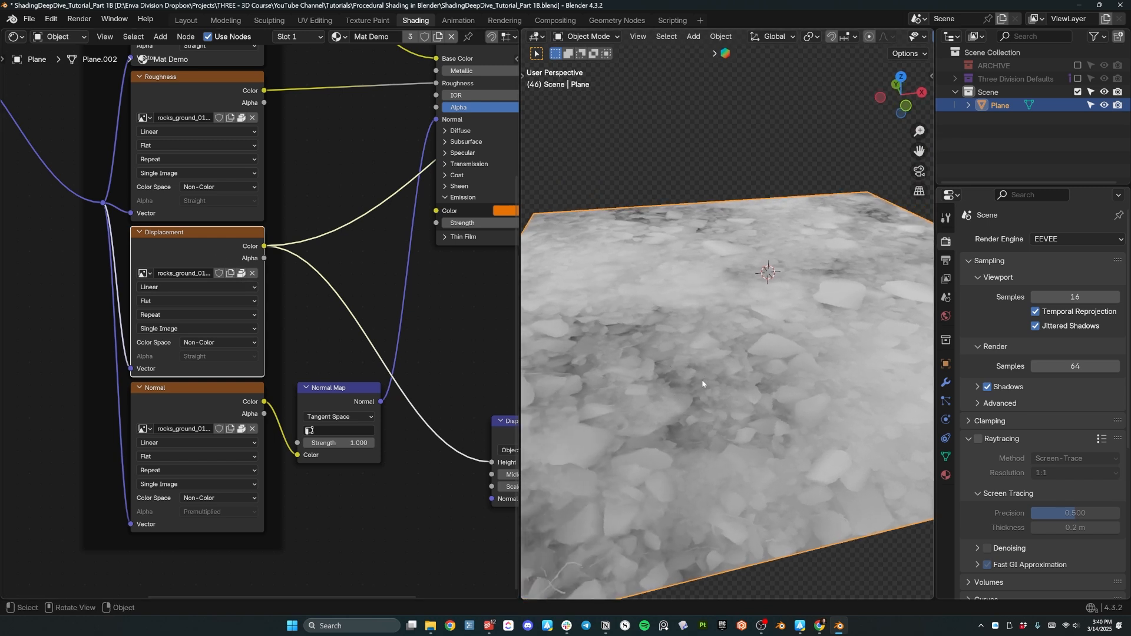
{"action": "scroll", "coordinate": [312, 340], "scroll_direction": "down", "scroll_amount": 1}
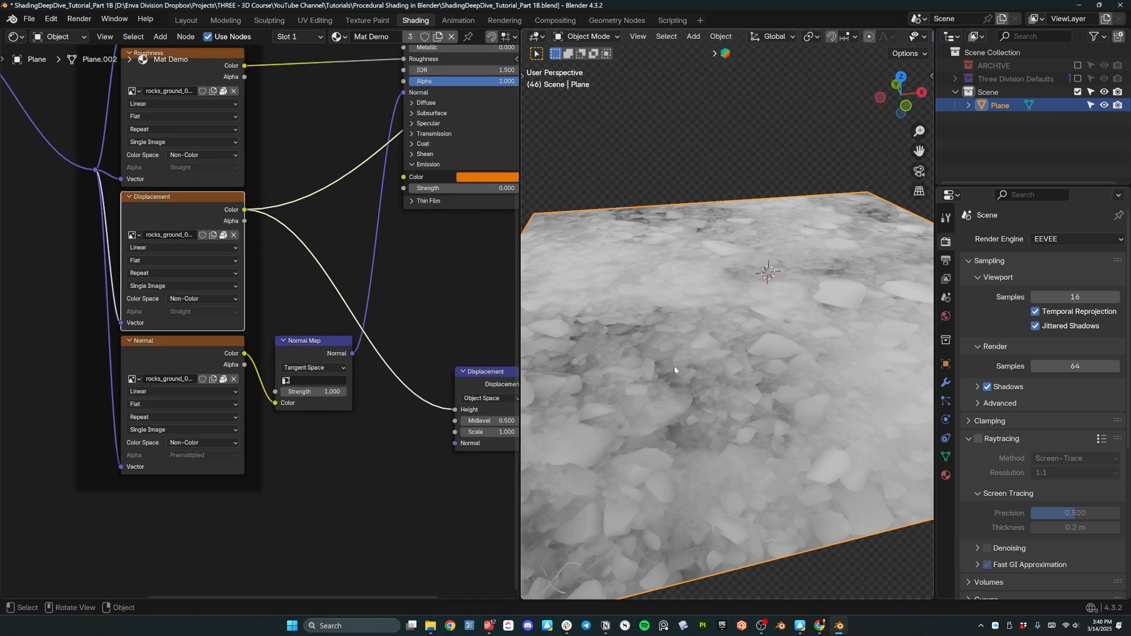
Preview the normal map alone, viewed straight from above.
{"action": "left_click", "coordinate": [172, 353], "text": "ctrl+shift"}
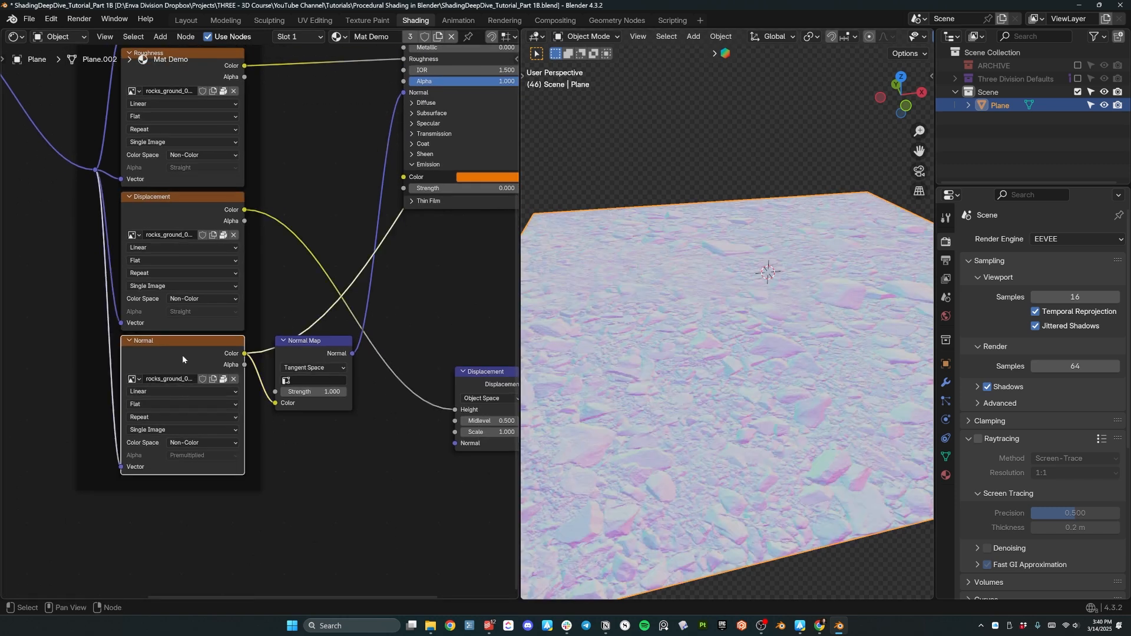
{"action": "key", "text": "KP_7"}
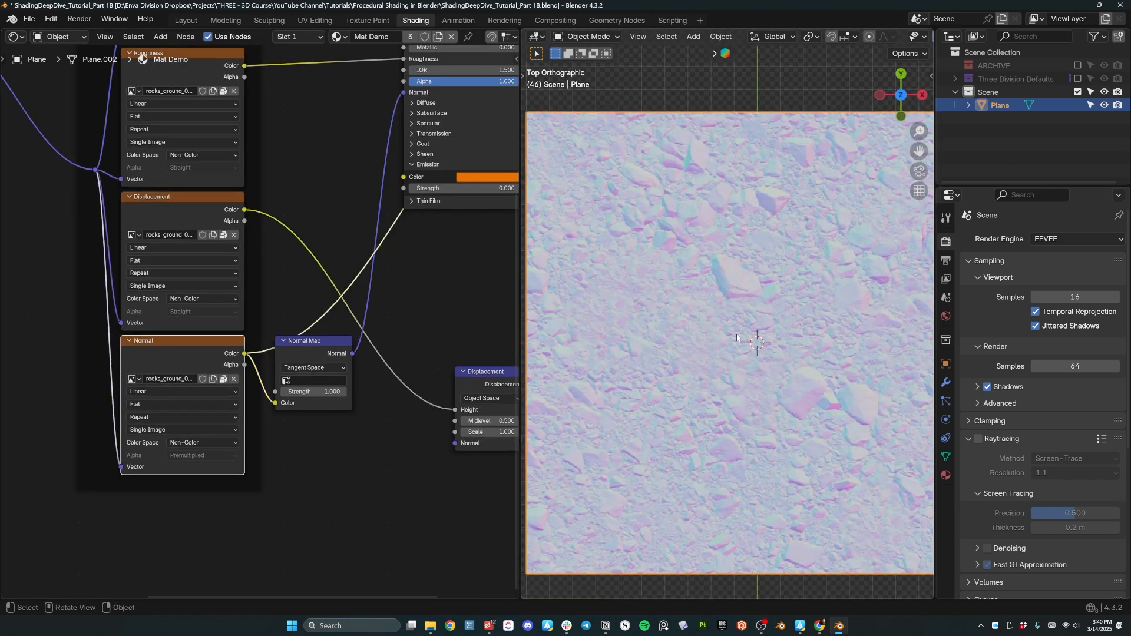
{"action": "scroll", "coordinate": [737, 340], "scroll_direction": "up", "scroll_amount": 2}
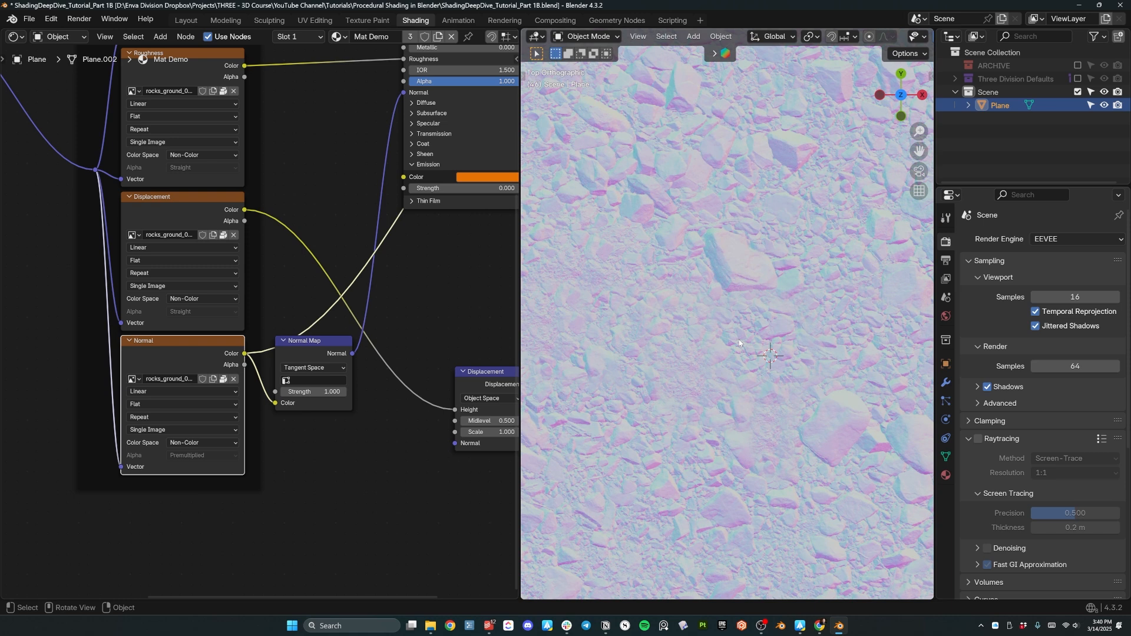
{"action": "scroll", "coordinate": [732, 294], "scroll_direction": "up", "scroll_amount": 2}
{"action": "scroll", "coordinate": [306, 345], "scroll_direction": "down", "scroll_amount": 6}
Nudge the Normal Map node slightly right and deselect it.
{"action": "left_click_drag", "start_coordinate": [297, 332], "coordinate": [348, 322]}
{"action": "middle_click_drag", "start_coordinate": [263, 384], "coordinate": [253, 379]}
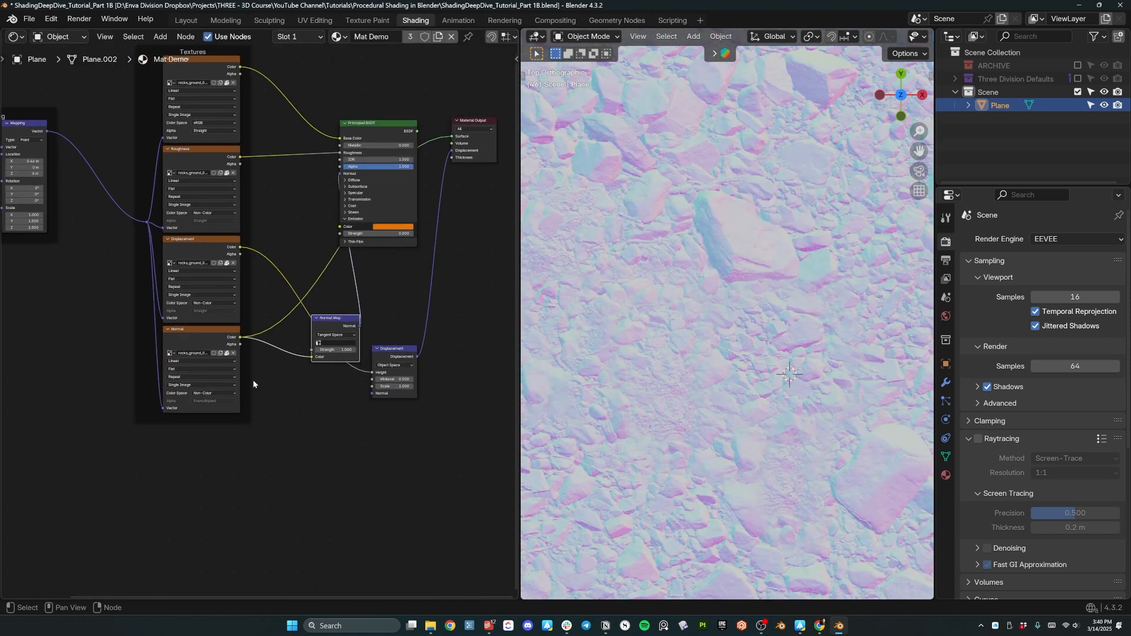
{"action": "left_click", "coordinate": [286, 414]}
{"action": "key", "text": "shift+a"}
Add a Separate Color node fed by the normal texture's colour and preview its Red channel.
{"action": "type", "text": "s"}
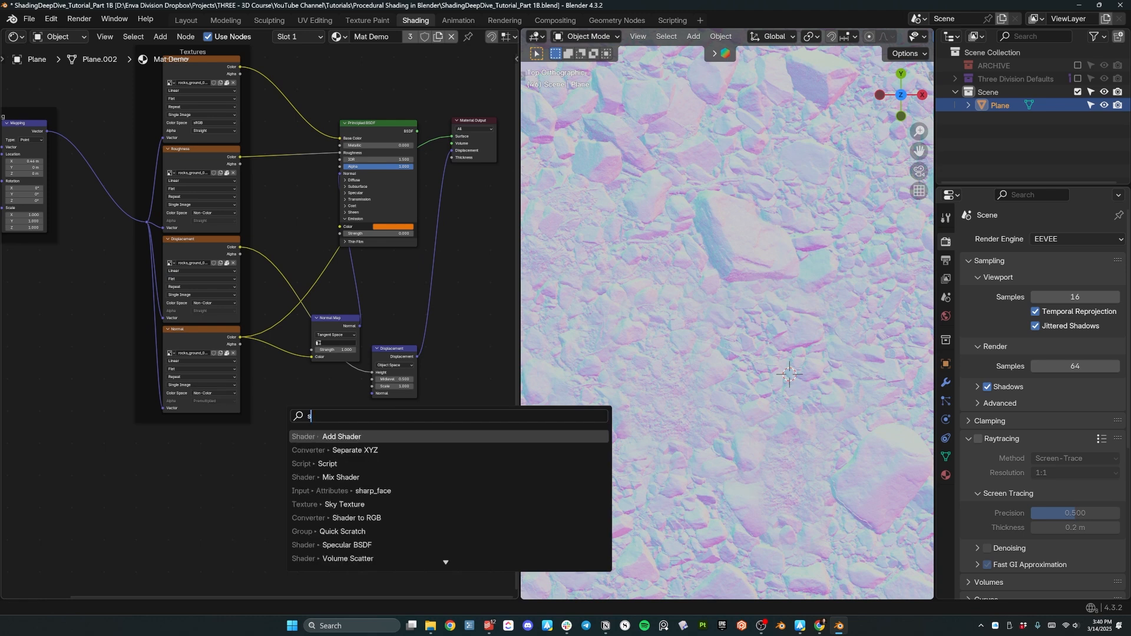
{"action": "type", "text": "epar"}
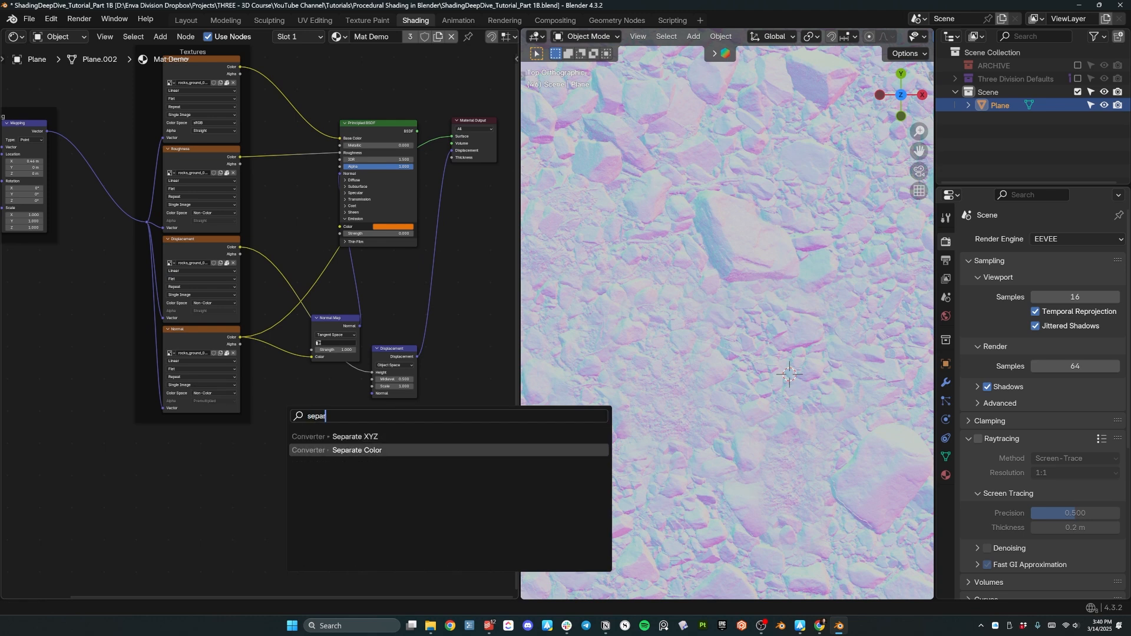
{"action": "left_click", "coordinate": [356, 450]}
{"action": "left_click", "coordinate": [304, 390]}
{"action": "scroll", "coordinate": [284, 407], "scroll_direction": "up", "scroll_amount": 3}
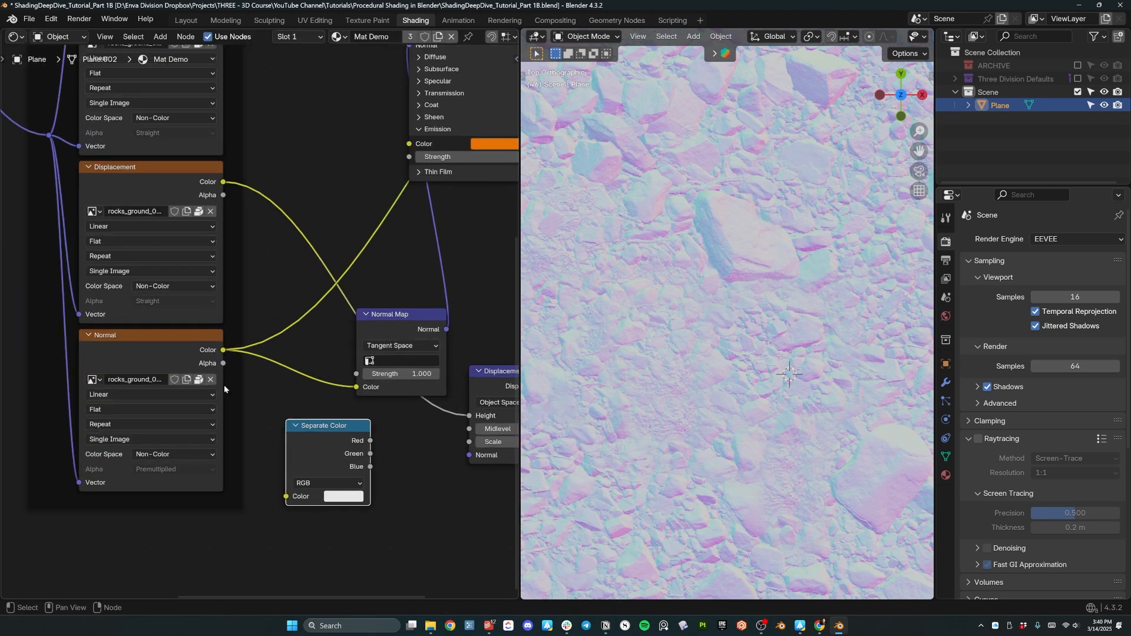
{"action": "left_click_drag", "start_coordinate": [201, 261], "coordinate": [259, 408]}
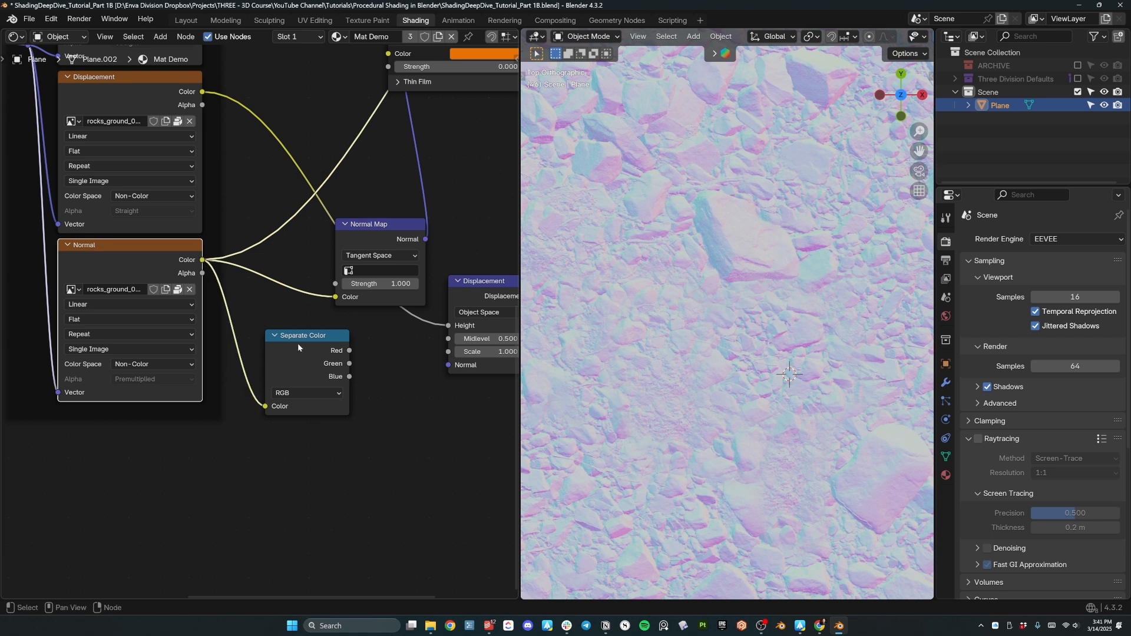
{"action": "scroll", "coordinate": [298, 348], "scroll_direction": "up", "scroll_amount": 2}
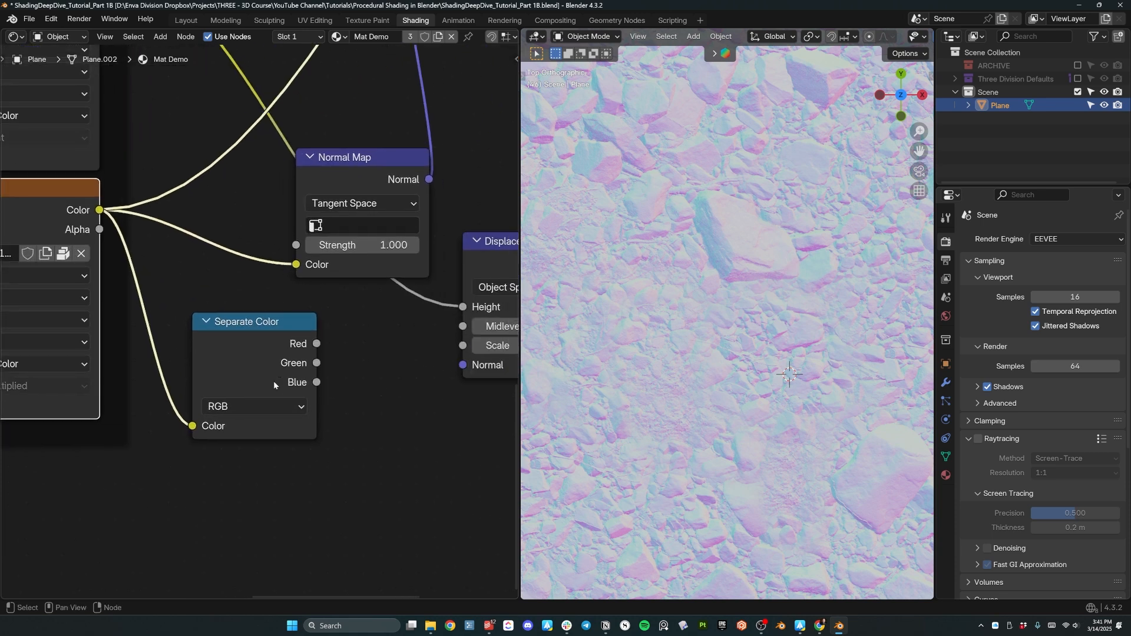
{"action": "left_click", "coordinate": [263, 408]}
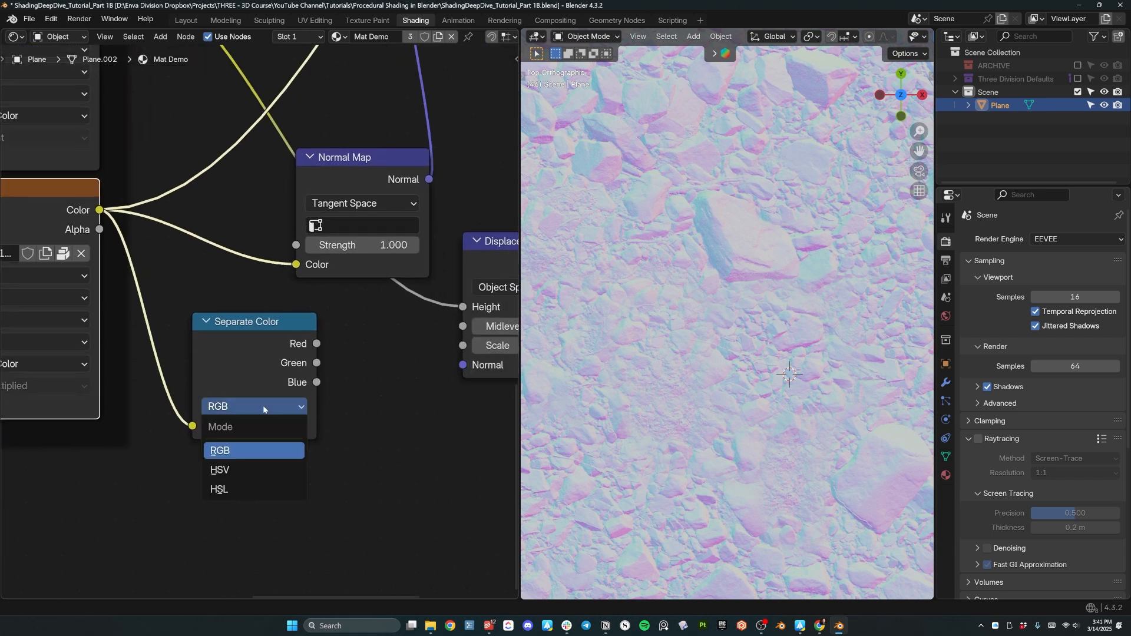
{"action": "left_click", "coordinate": [260, 331], "text": "ctrl+shift"}
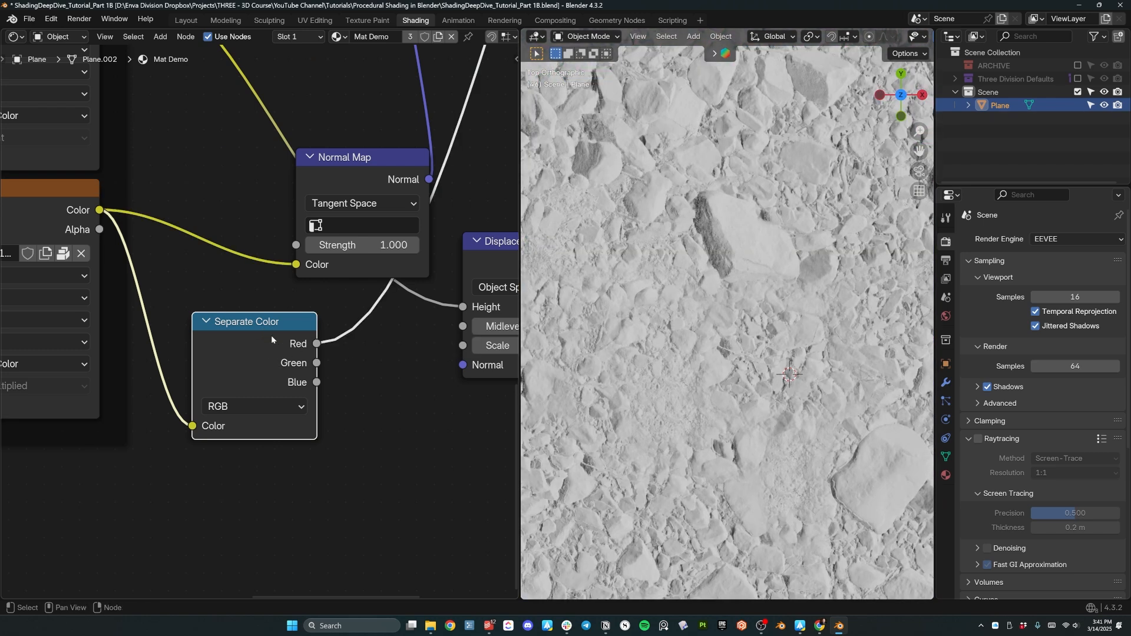
Cycle the preview through the colour channels and annotate a dark crevice with a circle and arrow.
{"action": "left_click", "coordinate": [251, 346], "text": "ctrl+shift"}
{"action": "left_click", "coordinate": [250, 349], "text": "ctrl+shift"}
{"action": "left_click", "coordinate": [250, 350], "text": "ctrl+shift"}
{"action": "left_click", "coordinate": [250, 350], "text": "ctrl+shift"}
{"action": "left_click", "coordinate": [249, 350], "text": "ctrl+shift"}
{"action": "left_click", "coordinate": [249, 350], "text": "ctrl+shift"}
{"action": "left_click", "coordinate": [249, 350], "text": "ctrl+shift"}
{"action": "left_click", "coordinate": [250, 351], "text": "ctrl+shift"}
{"action": "left_click", "coordinate": [249, 350], "text": "ctrl+shift"}
{"action": "scroll", "coordinate": [728, 302], "scroll_direction": "down", "scroll_amount": 4}
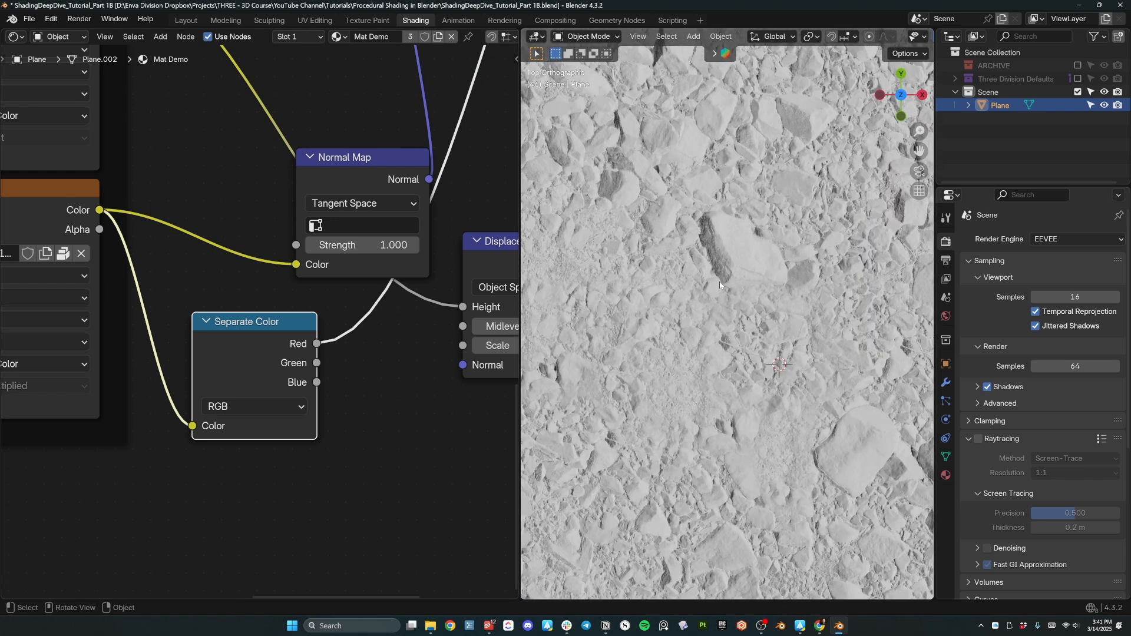
{"action": "middle_click_drag", "start_coordinate": [724, 264], "coordinate": [718, 366], "text": "shift"}
{"action": "scroll", "coordinate": [675, 198], "scroll_direction": "up", "scroll_amount": 3}
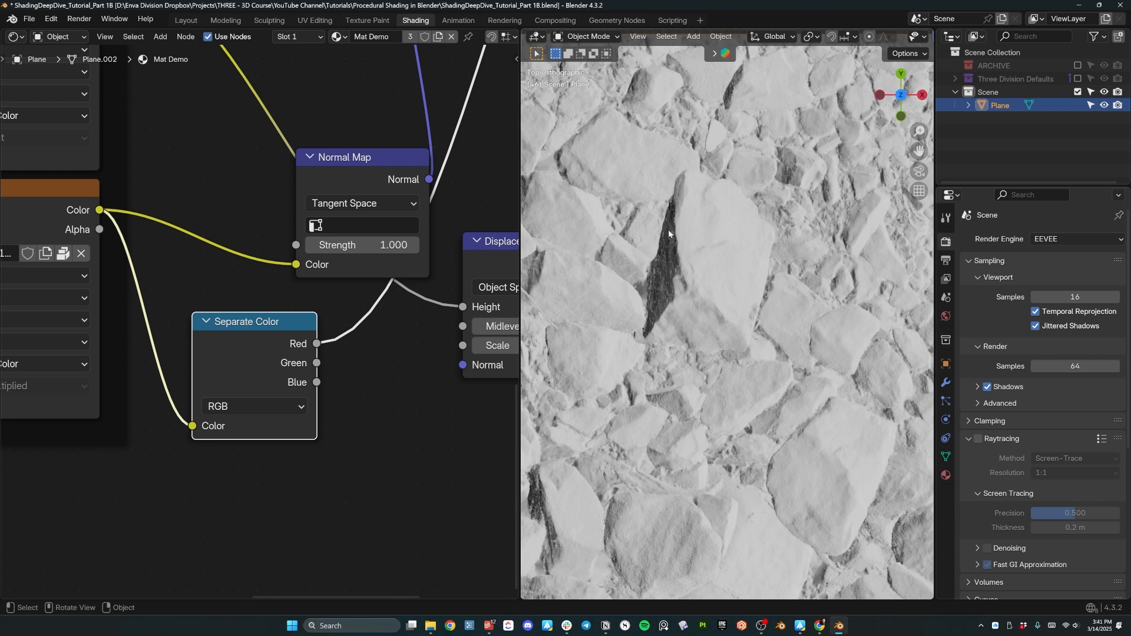
{"action": "mouse_move", "coordinate": [681, 195]}
{"action": "left_mouse_down"}
{"action": "mouse_move", "coordinate": [603, 312]}
{"action": "mouse_move", "coordinate": [657, 207]}
{"action": "left_mouse_up"}
{"action": "left_click_drag", "start_coordinate": [896, 236], "coordinate": [742, 247]}
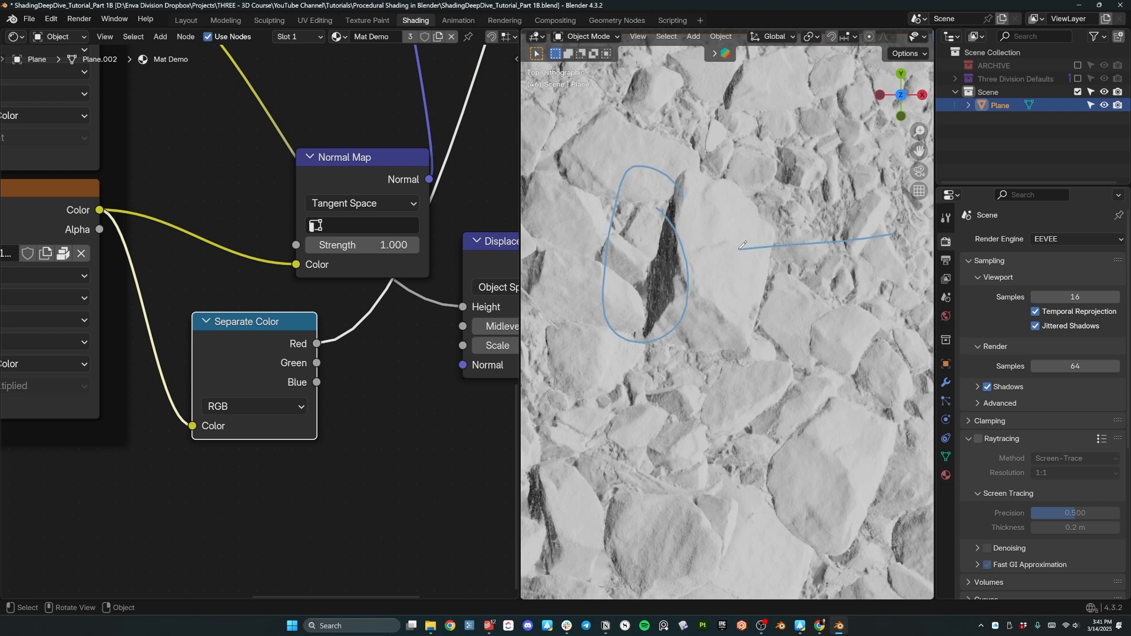
Preview the Green channel, mark up the rocks, then show the nearly flat Blue channel.
{"action": "left_click", "coordinate": [264, 340], "text": "ctrl+shift"}
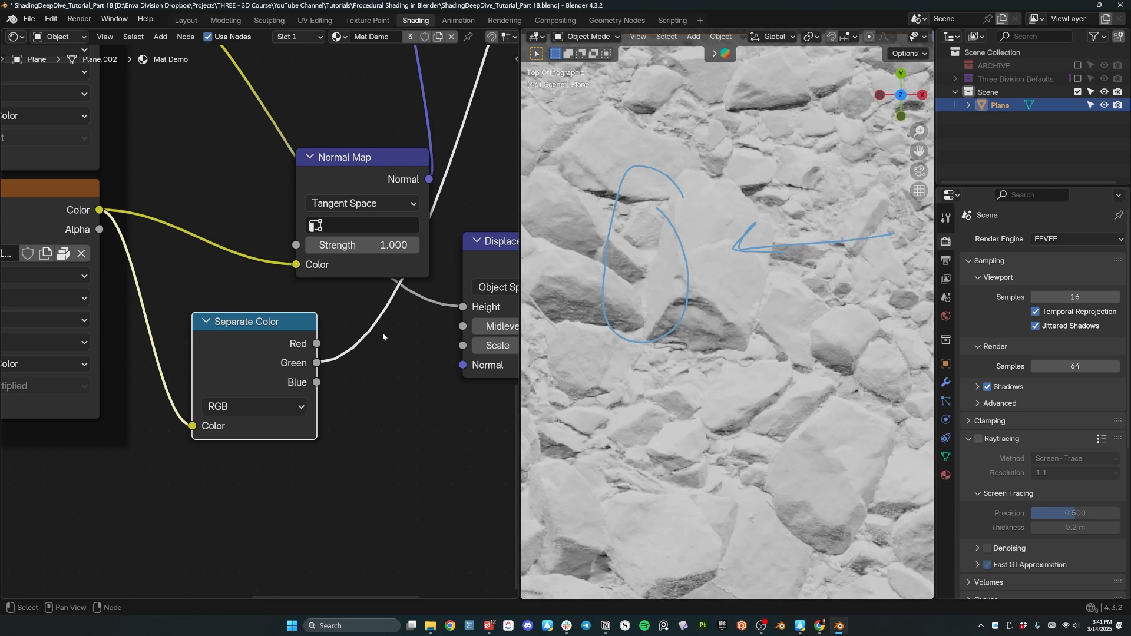
{"action": "mouse_move", "coordinate": [746, 311]}
{"action": "left_mouse_down"}
{"action": "mouse_move", "coordinate": [615, 325]}
{"action": "mouse_move", "coordinate": [705, 307]}
{"action": "left_mouse_up"}
{"action": "left_click_drag", "start_coordinate": [690, 80], "coordinate": [703, 257]}
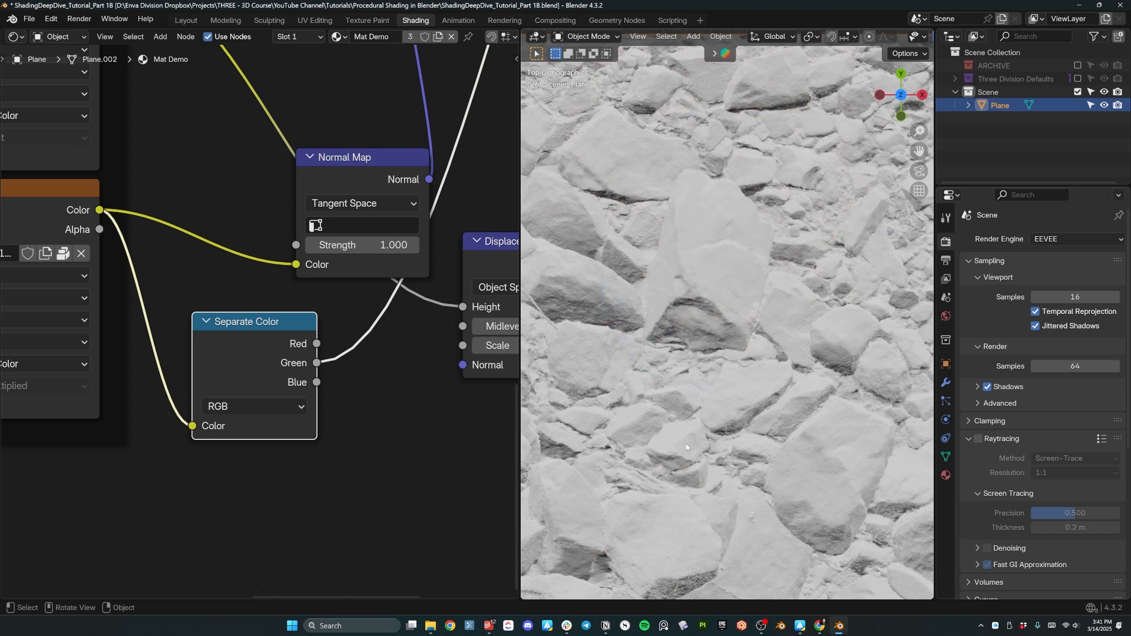
{"action": "left_click", "coordinate": [274, 355], "text": "ctrl+shift"}
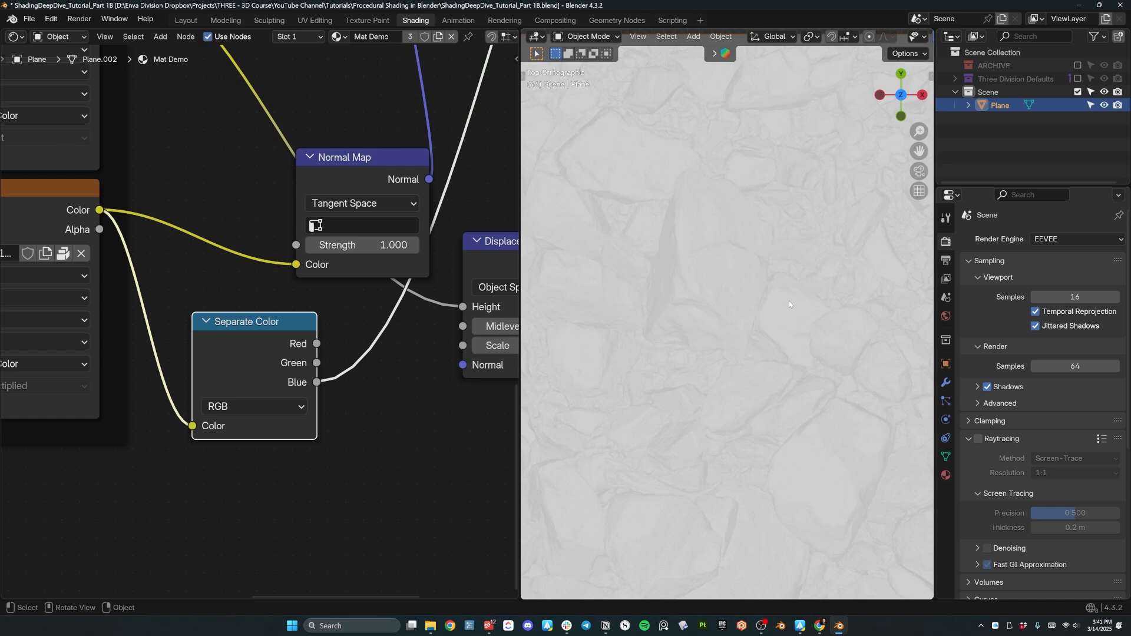
{"action": "scroll", "coordinate": [784, 312], "scroll_direction": "down", "scroll_amount": 2}
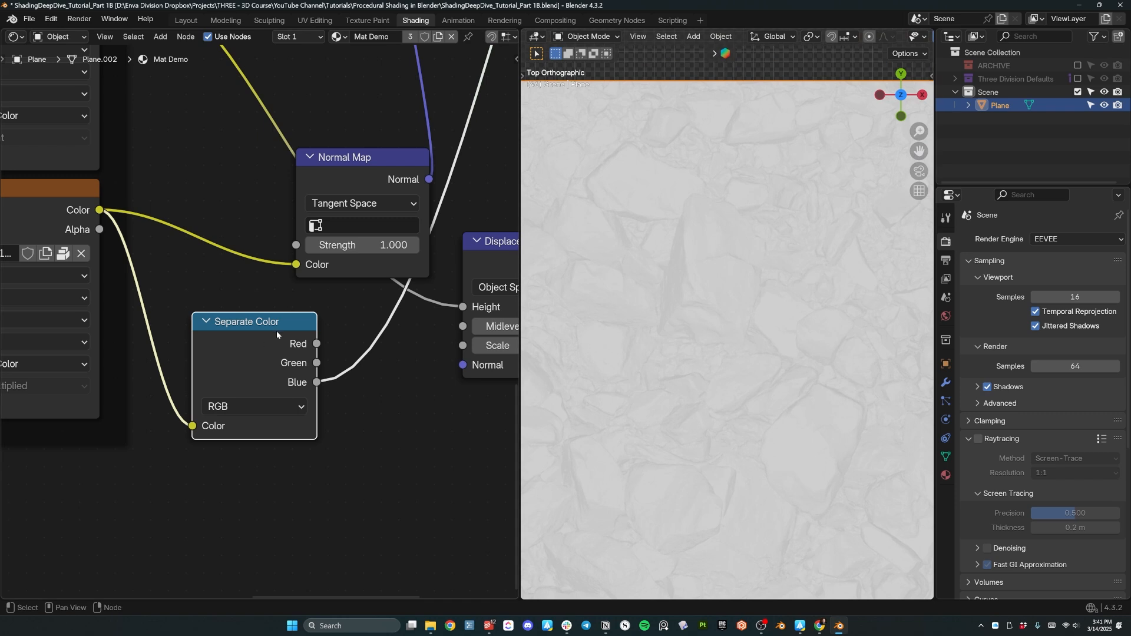
Delete the Separate Color node and keep the Normal texture's colour space at Non-Color.
{"action": "key", "text": "x"}
{"action": "left_click_drag", "start_coordinate": [390, 214], "coordinate": [246, 174]}
{"action": "middle_click_drag", "start_coordinate": [222, 279], "coordinate": [419, 329]}
{"action": "left_click", "coordinate": [215, 414]}
{"action": "left_click", "coordinate": [216, 415]}
Reconnect the Principled BSDF to the Material Output so the rock texture returns.
{"action": "middle_click_drag", "start_coordinate": [422, 188], "coordinate": [224, 323]}
{"action": "scroll", "coordinate": [224, 323], "scroll_direction": "down", "scroll_amount": 5}
{"action": "middle_click_drag", "start_coordinate": [334, 93], "coordinate": [293, 269]}
{"action": "scroll", "coordinate": [294, 269], "scroll_direction": "up", "scroll_amount": 1}
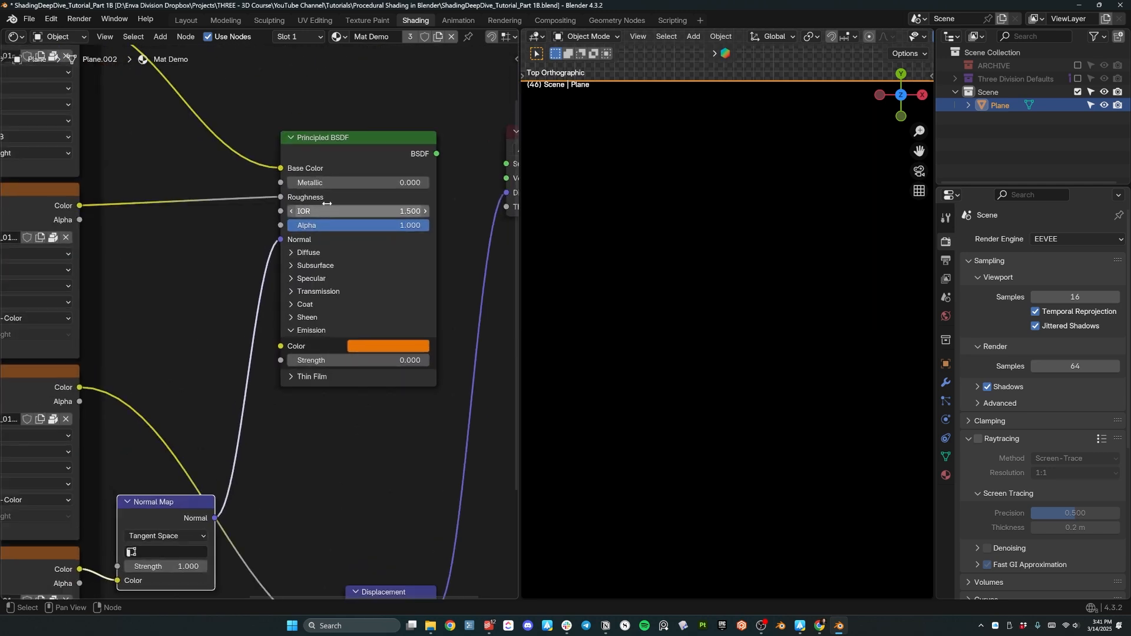
{"action": "left_click", "coordinate": [369, 150], "text": "ctrl+shift"}
Orbit around the textured rock plane, then bring up the world lighting settings.
{"action": "middle_click_drag", "start_coordinate": [738, 384], "coordinate": [811, 298]}
{"action": "scroll", "coordinate": [726, 293], "scroll_direction": "down", "scroll_amount": 7}
{"action": "scroll", "coordinate": [804, 321], "scroll_direction": "up", "scroll_amount": 7}
{"action": "middle_click_drag", "start_coordinate": [787, 396], "coordinate": [745, 370]}
{"action": "middle_click_drag", "start_coordinate": [691, 321], "coordinate": [596, 255]}
{"action": "middle_click_drag", "start_coordinate": [760, 362], "coordinate": [776, 352]}
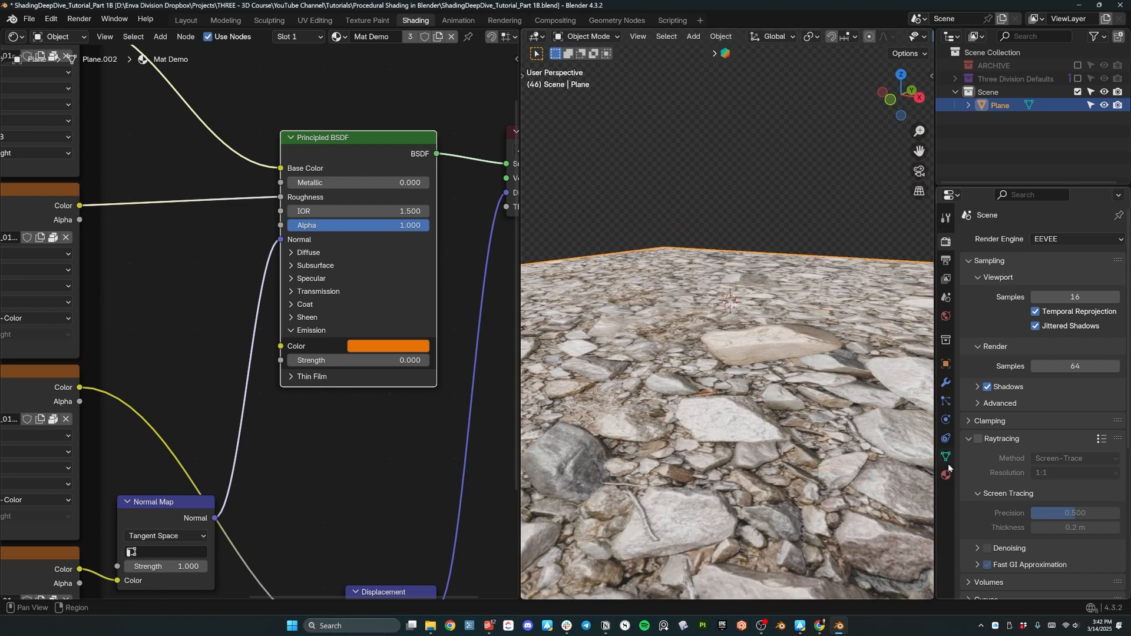
{"action": "left_click", "coordinate": [945, 317]}
Set world strength to 0 and add a point light raised vertically above the plane.
{"action": "key", "text": "BackSpace"}
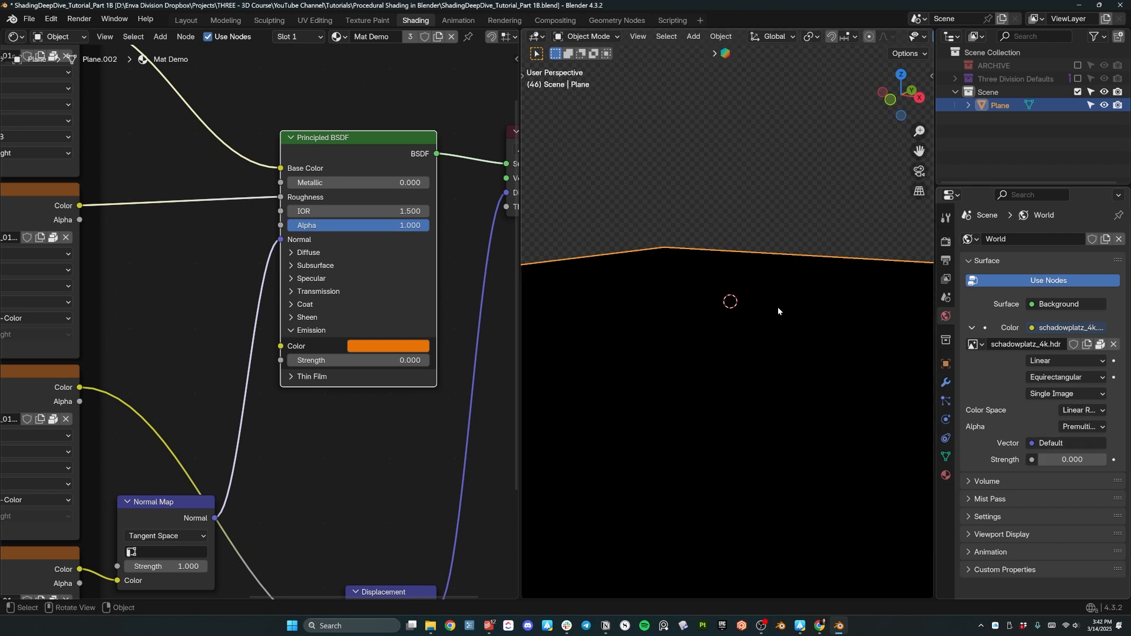
{"action": "key", "text": "shift+a"}
{"action": "mouse_move", "coordinate": [736, 471]}
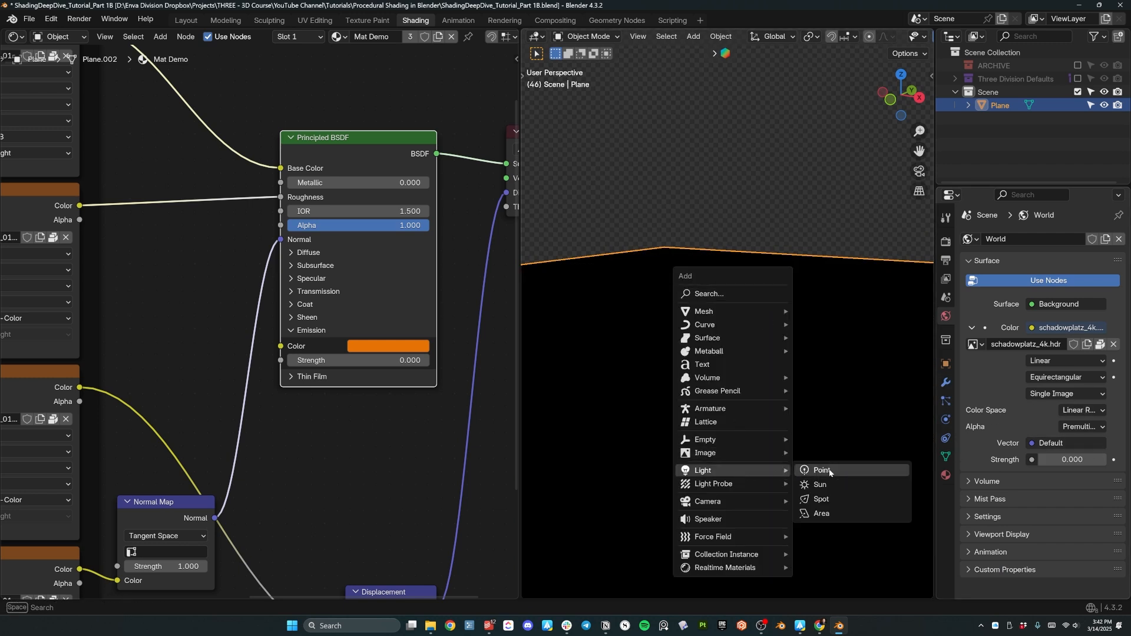
{"action": "left_click", "coordinate": [828, 471]}
{"action": "key", "text": "g"}
{"action": "key", "text": "z"}
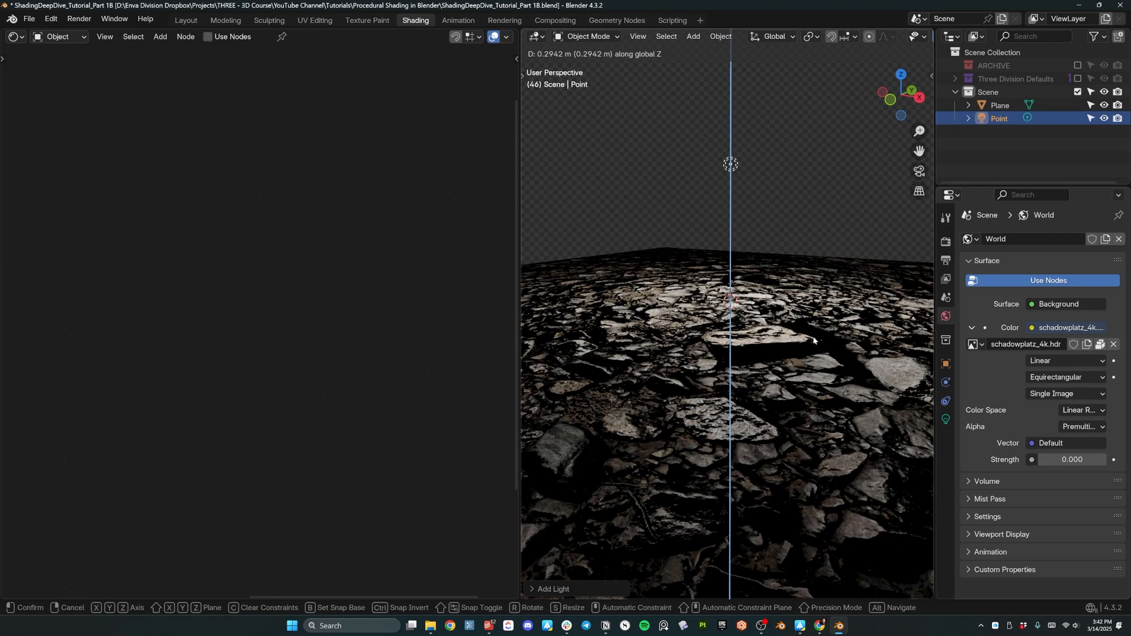
{"action": "left_click", "coordinate": [783, 295]}
{"action": "middle_click_drag", "start_coordinate": [782, 295], "coordinate": [790, 299]}
{"action": "key", "text": "g"}
{"action": "key", "text": "z"}
{"action": "left_click", "coordinate": [793, 226]}
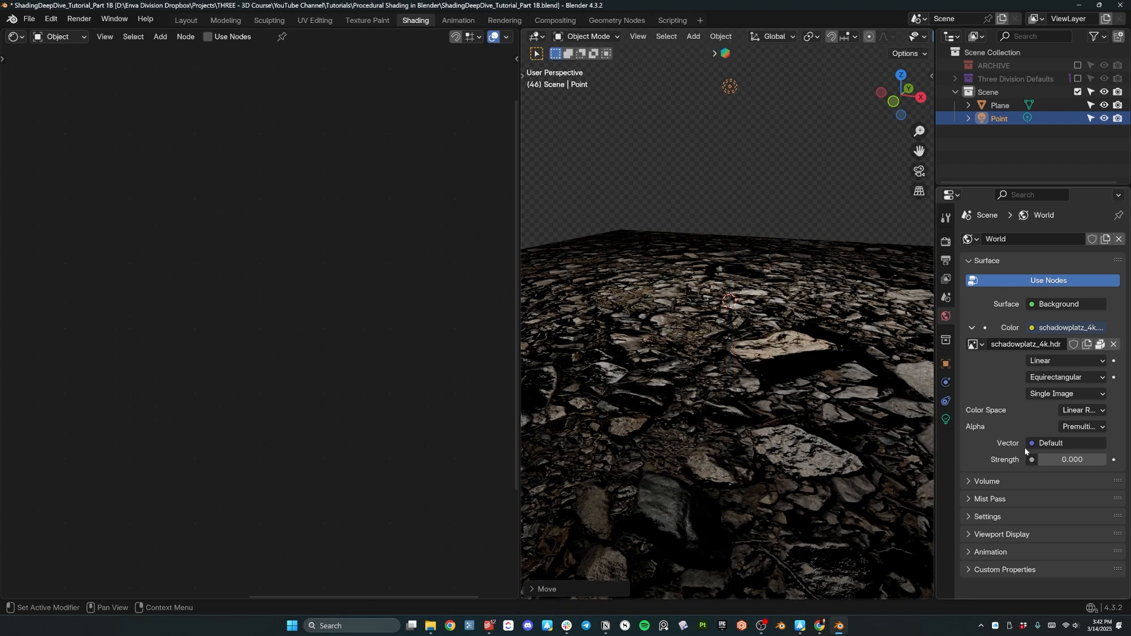
Set the point light's power to 100 W, after trying 50 W and 10 W.
{"action": "left_click", "coordinate": [946, 419]}
{"action": "left_click", "coordinate": [1081, 330]}
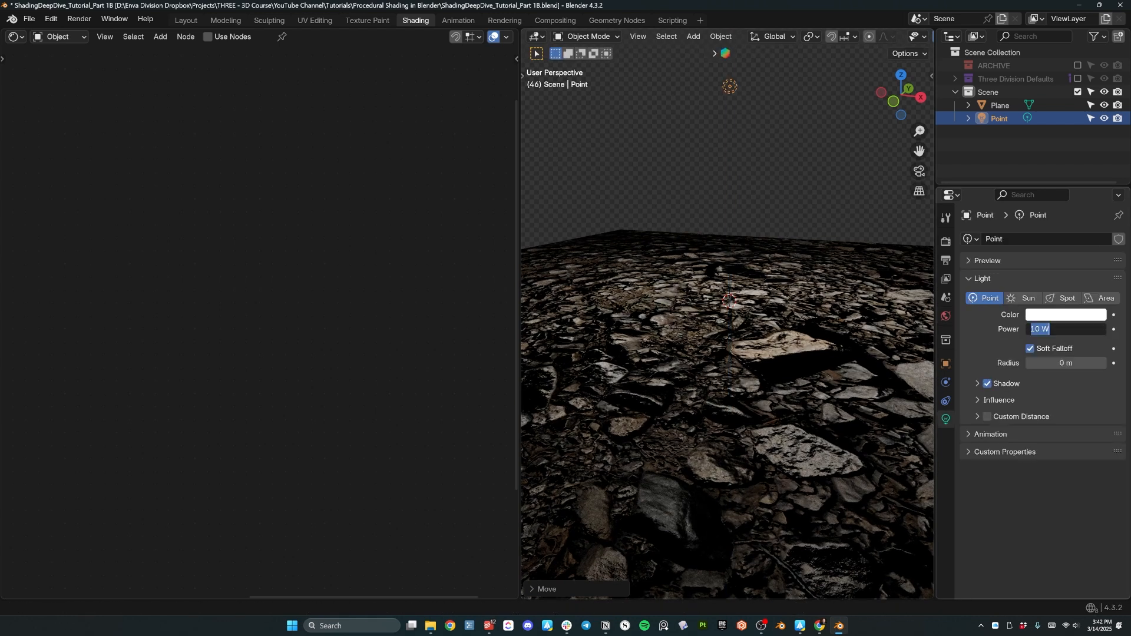
{"action": "type", "text": "50"}
{"action": "key", "text": "Return"}
{"action": "left_click", "coordinate": [1073, 324]}
{"action": "type", "text": "1"}
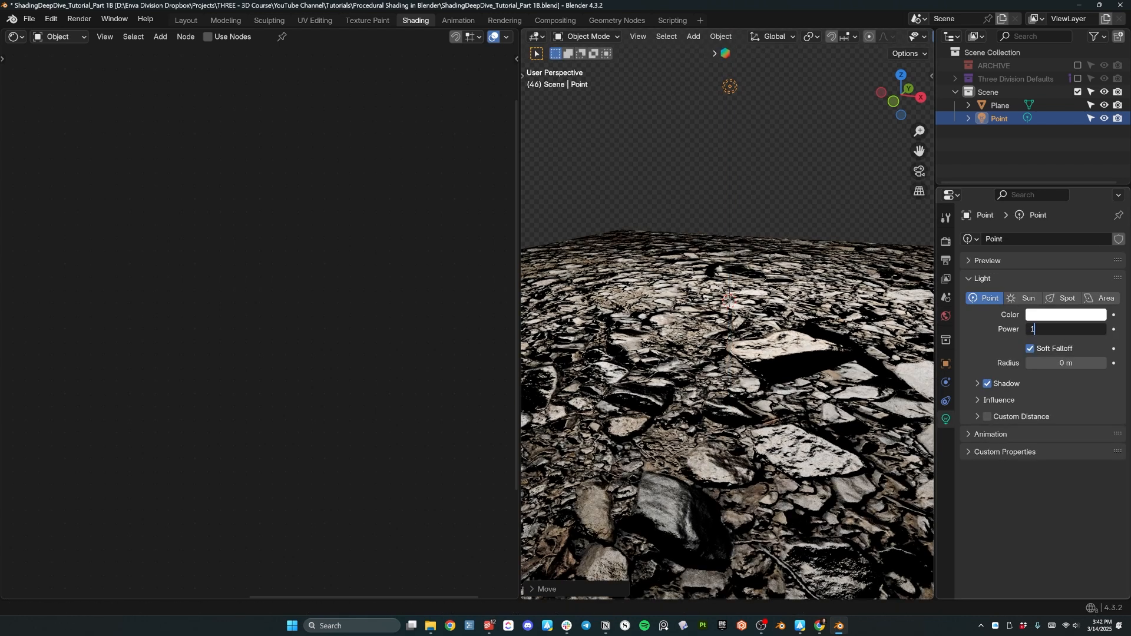
{"action": "type", "text": "0"}
{"action": "key", "text": "Return"}
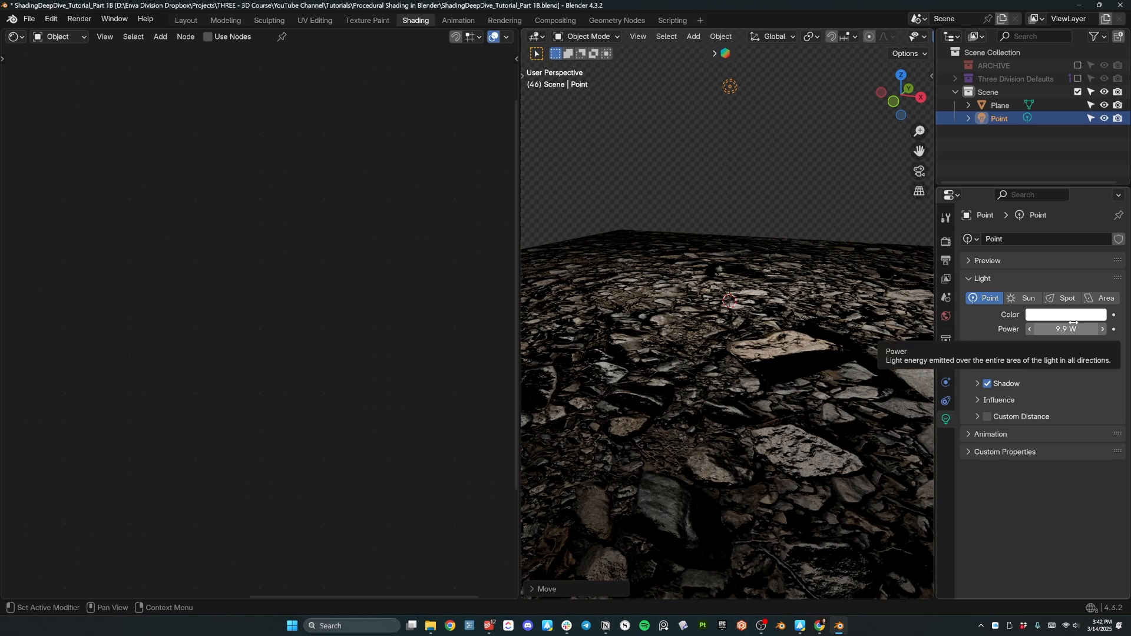
{"action": "left_click", "coordinate": [1074, 325]}
{"action": "type", "text": "100"}
{"action": "key", "text": "Return"}
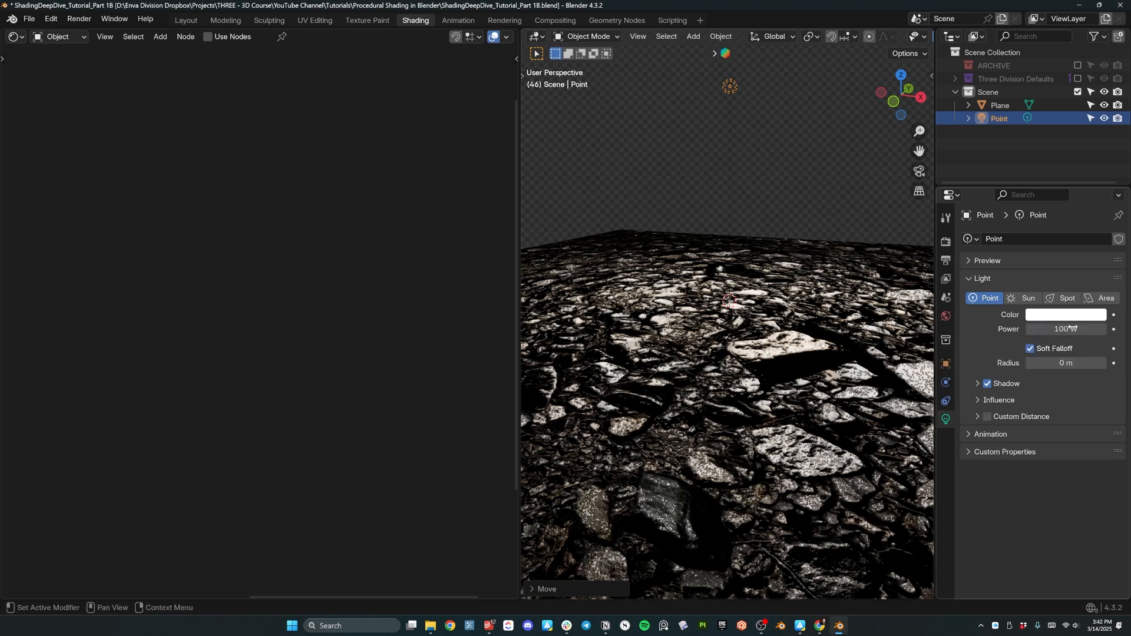
Select the rock plane and frame its material nodes to edit the Normal Map strength.
{"action": "middle_click_drag", "start_coordinate": [666, 241], "coordinate": [724, 302]}
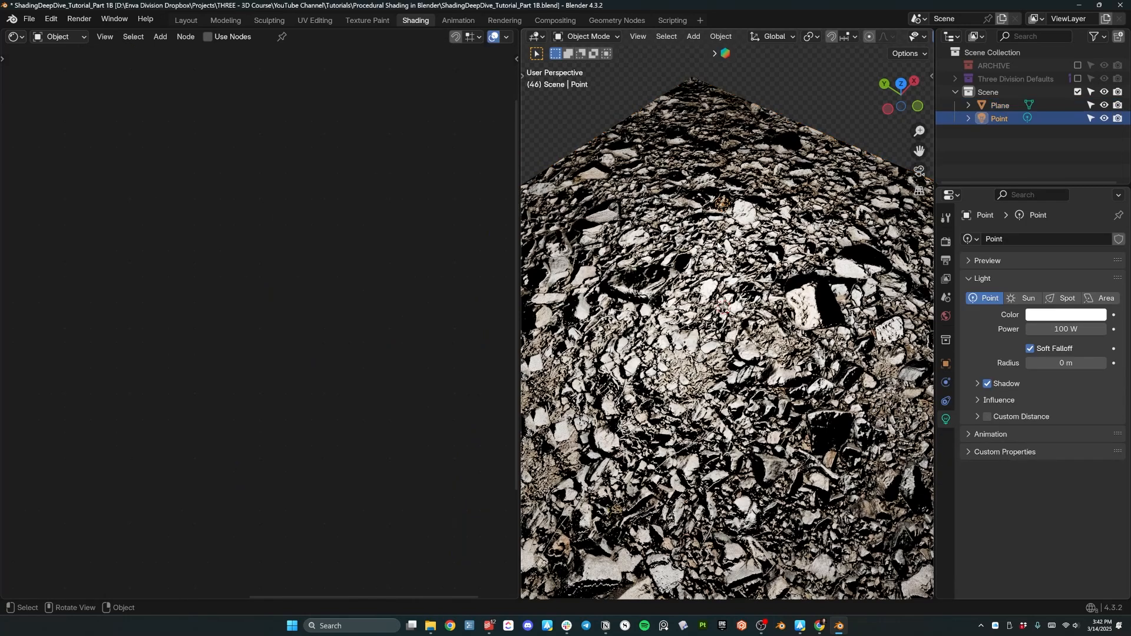
{"action": "left_click", "coordinate": [666, 299]}
{"action": "scroll", "coordinate": [426, 288], "scroll_direction": "down", "scroll_amount": 5}
{"action": "middle_click_drag", "start_coordinate": [421, 338], "coordinate": [450, 256]}
{"action": "left_click_drag", "start_coordinate": [241, 361], "coordinate": [256, 353]}
{"action": "left_click", "coordinate": [246, 384]}
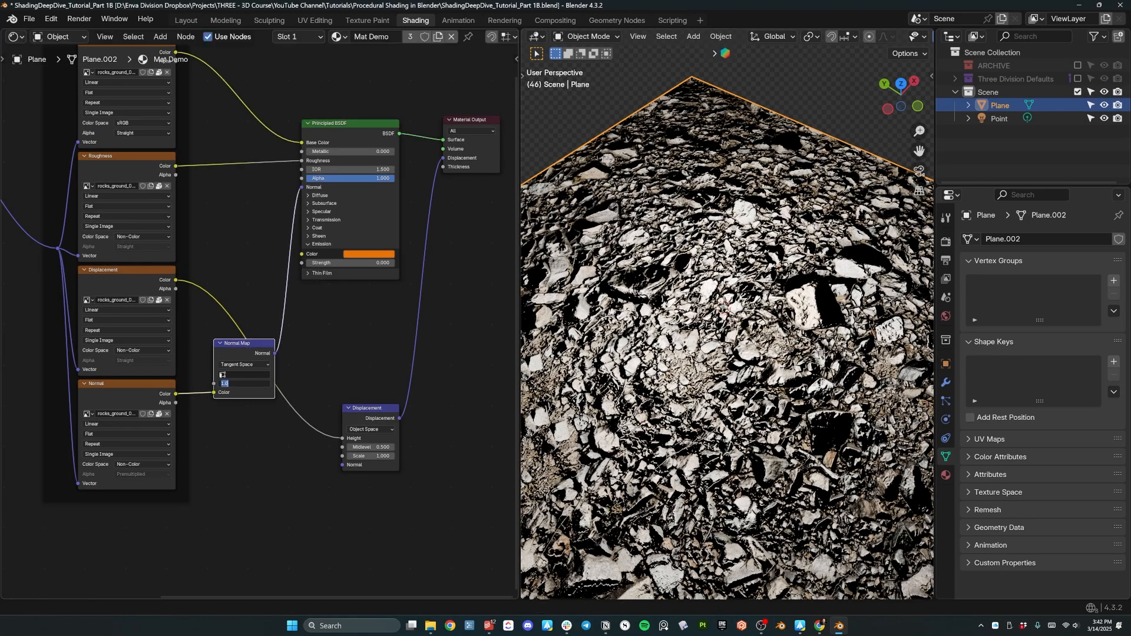
Lower the Normal Map strength to 0.2, then to 0.1.
{"action": "type", "text": "0.2"}
{"action": "key", "text": "Return"}
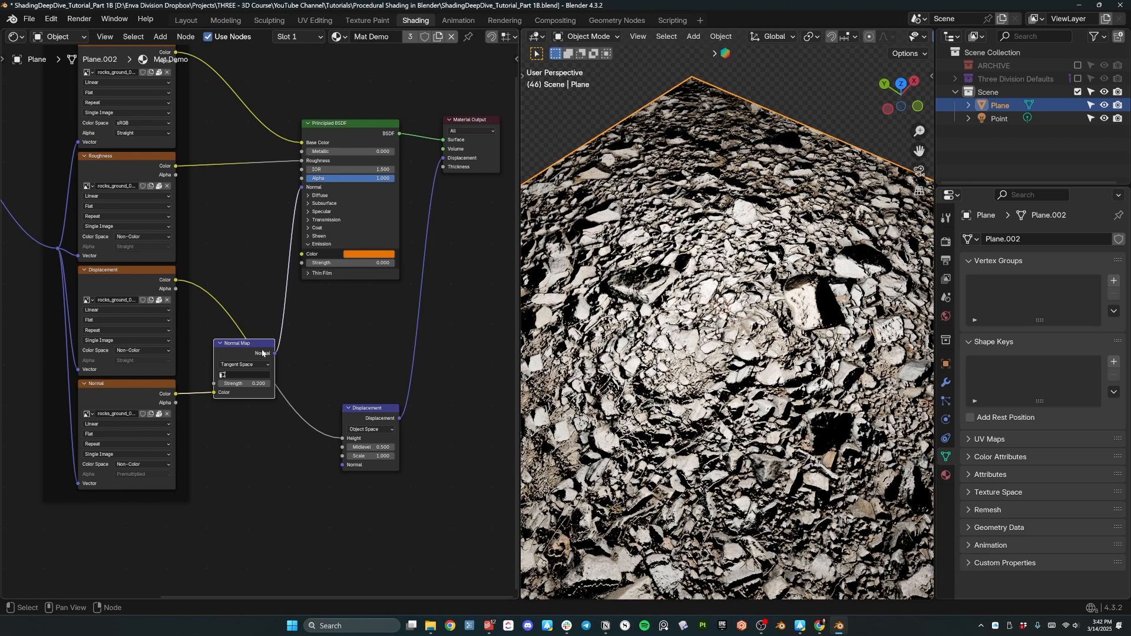
{"action": "left_click", "coordinate": [253, 383]}
{"action": "type", "text": "0.1"}
{"action": "key", "text": "Return"}
Reposition the point light over the rocks, checking the lighting from several angles.
{"action": "middle_click_drag", "start_coordinate": [601, 566], "coordinate": [609, 281]}
{"action": "left_click", "coordinate": [723, 165]}
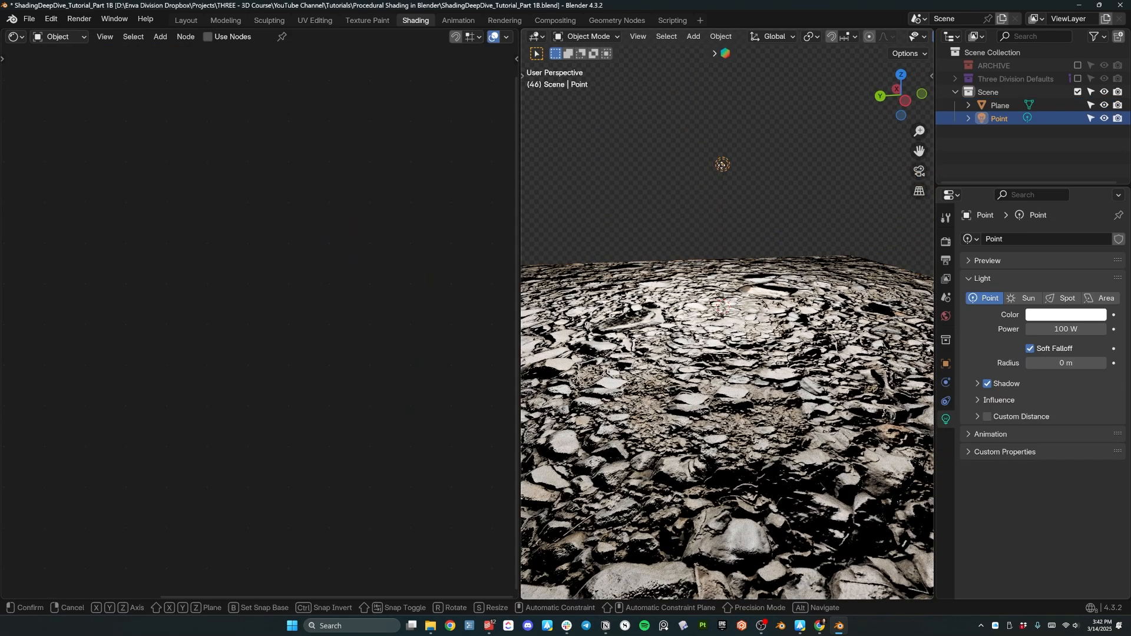
{"action": "key", "text": "g"}
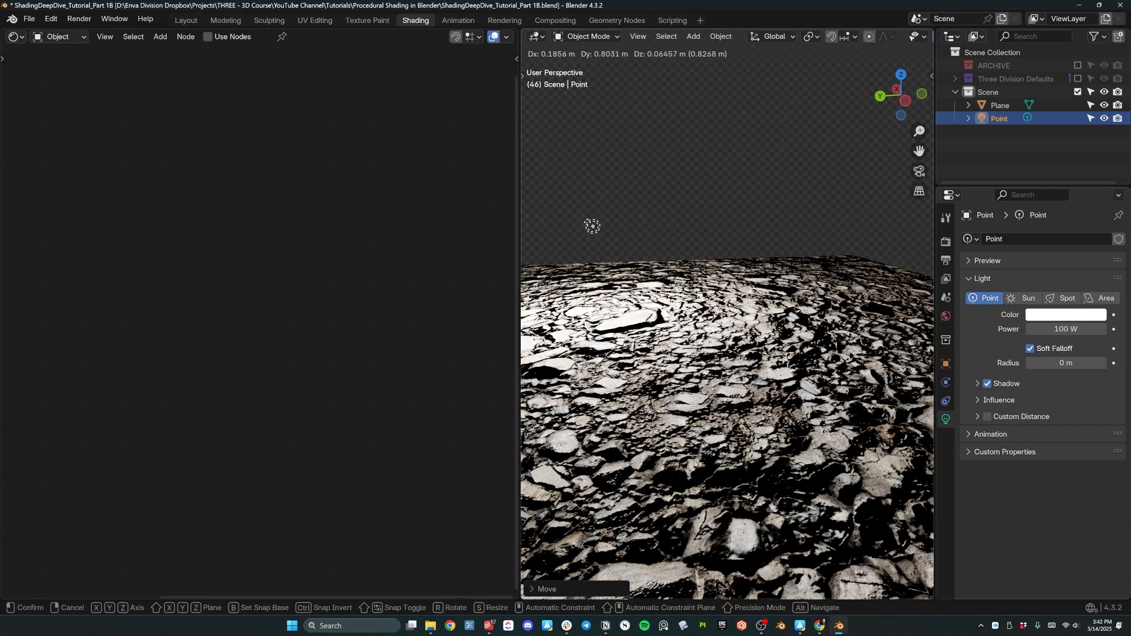
{"action": "left_click", "coordinate": [648, 159]}
{"action": "middle_click_drag", "start_coordinate": [649, 160], "coordinate": [816, 236]}
{"action": "key", "text": "g"}
{"action": "left_click", "coordinate": [860, 158]}
{"action": "middle_click_drag", "start_coordinate": [862, 548], "coordinate": [861, 492]}
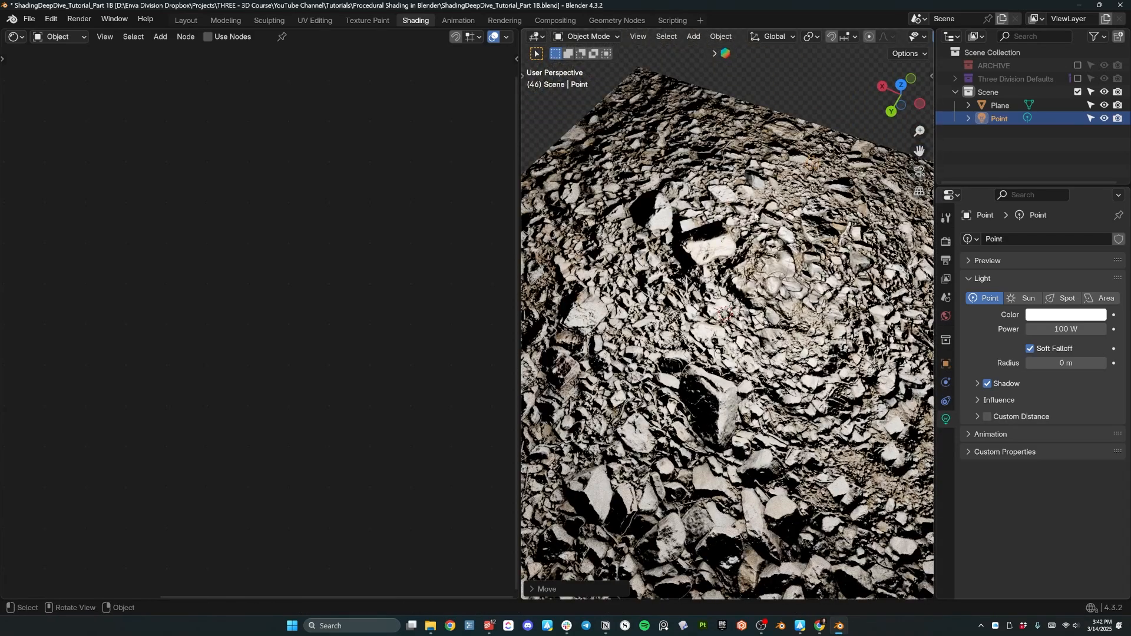
{"action": "key", "text": "g"}
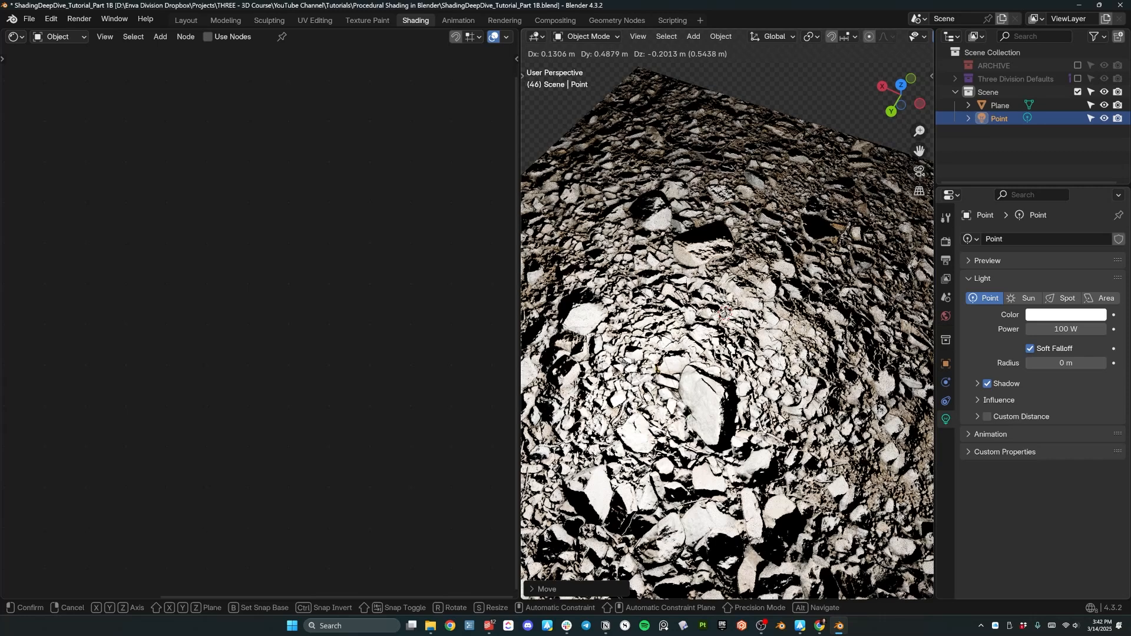
{"action": "key", "text": "shift+x"}
{"action": "key", "text": "shift+z"}
{"action": "left_click", "coordinate": [766, 295]}
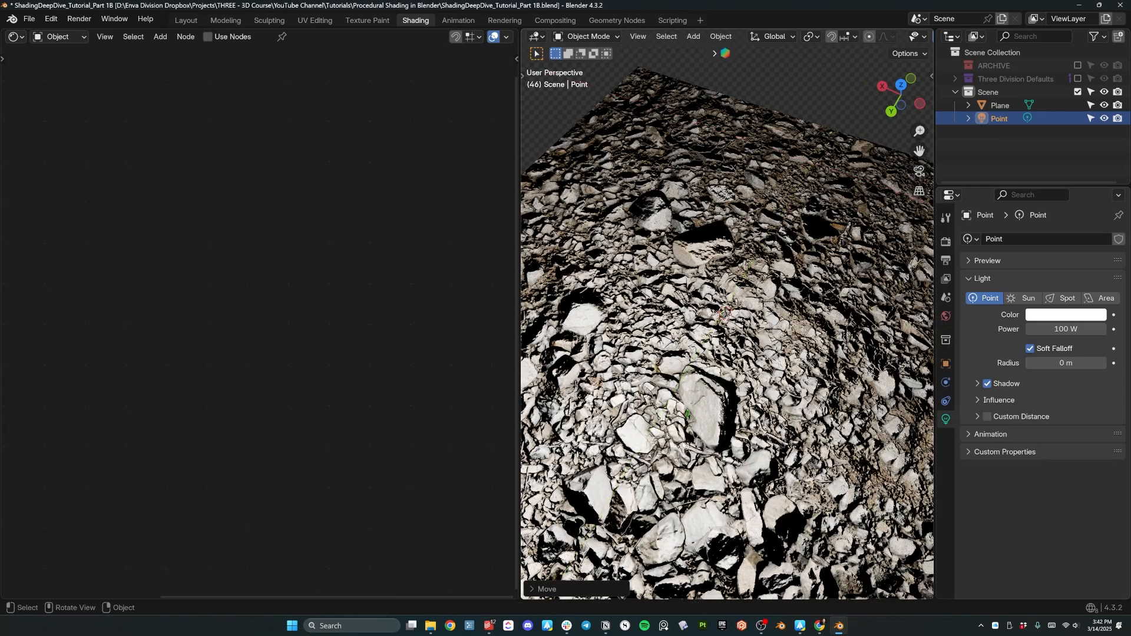
Switch the viewport to Solid shading and select the ground plane, then the point light.
{"action": "middle_click_drag", "start_coordinate": [733, 393], "coordinate": [630, 337]}
{"action": "scroll", "coordinate": [573, 379], "scroll_direction": "down", "scroll_amount": 5}
{"action": "scroll", "coordinate": [716, 330], "scroll_direction": "up", "scroll_amount": 4}
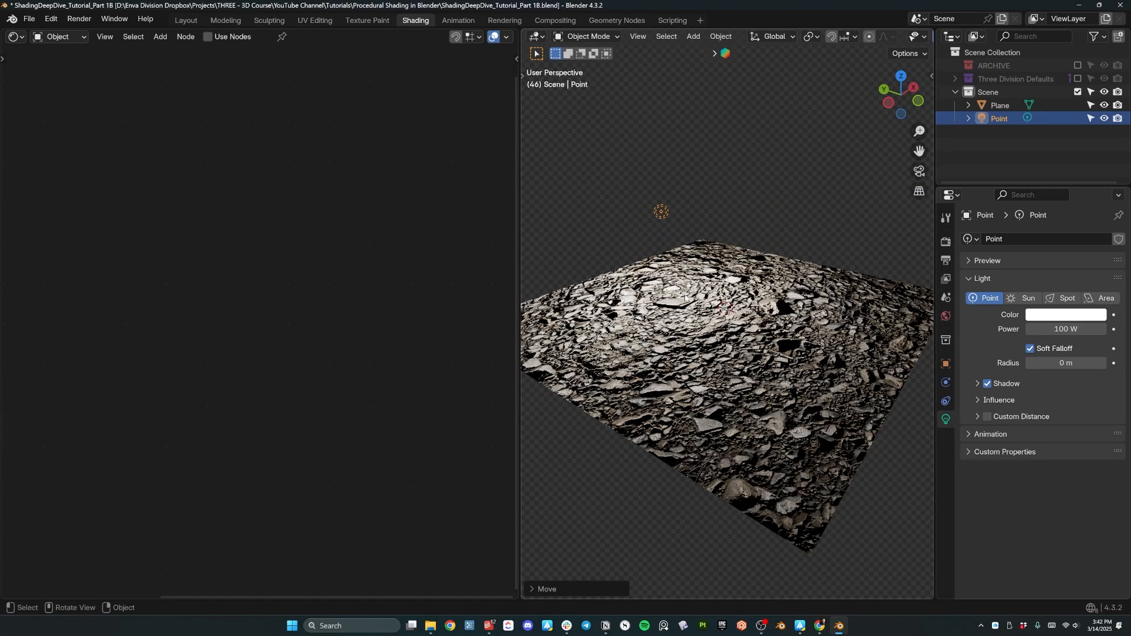
{"action": "key", "text": "z"}
{"action": "left_click", "coordinate": [762, 203]}
{"action": "mouse_move", "coordinate": [783, 377]}
{"action": "middle_mouse_down"}
{"action": "mouse_move", "coordinate": [740, 360]}
{"action": "mouse_move", "coordinate": [725, 309]}
{"action": "mouse_move", "coordinate": [755, 396]}
{"action": "middle_mouse_up"}
{"action": "left_click", "coordinate": [773, 378]}
{"action": "middle_click_drag", "start_coordinate": [718, 335], "coordinate": [651, 321]}
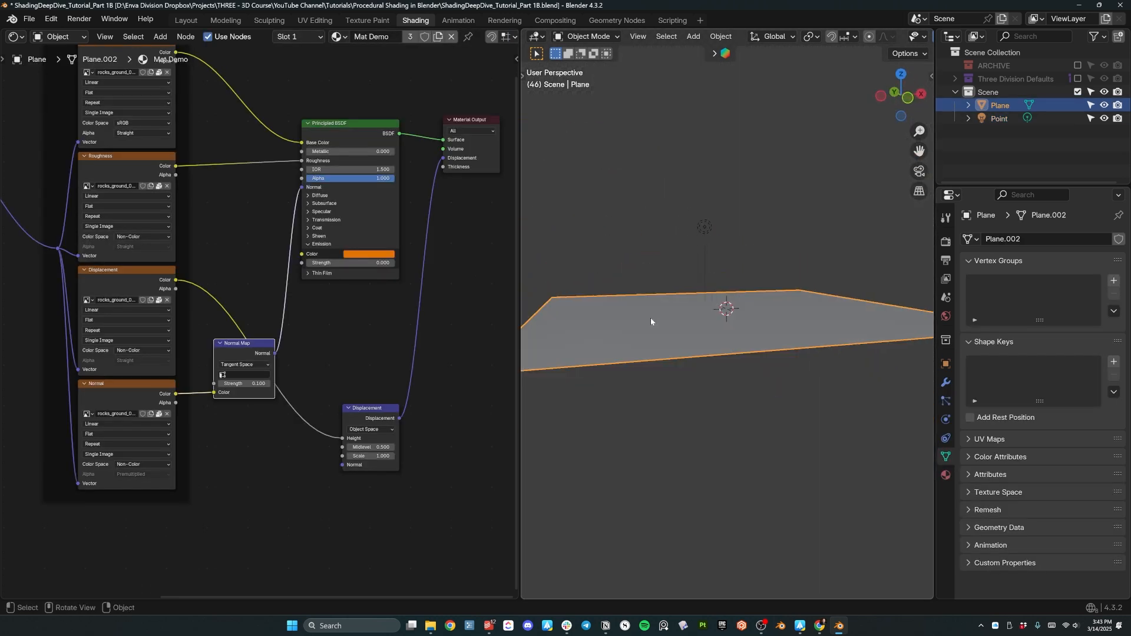
{"action": "left_click", "coordinate": [701, 223]}
Delete the point light, raise world strength to 1.000, and switch to Rendered shading.
{"action": "key", "text": "x"}
{"action": "left_click", "coordinate": [690, 220]}
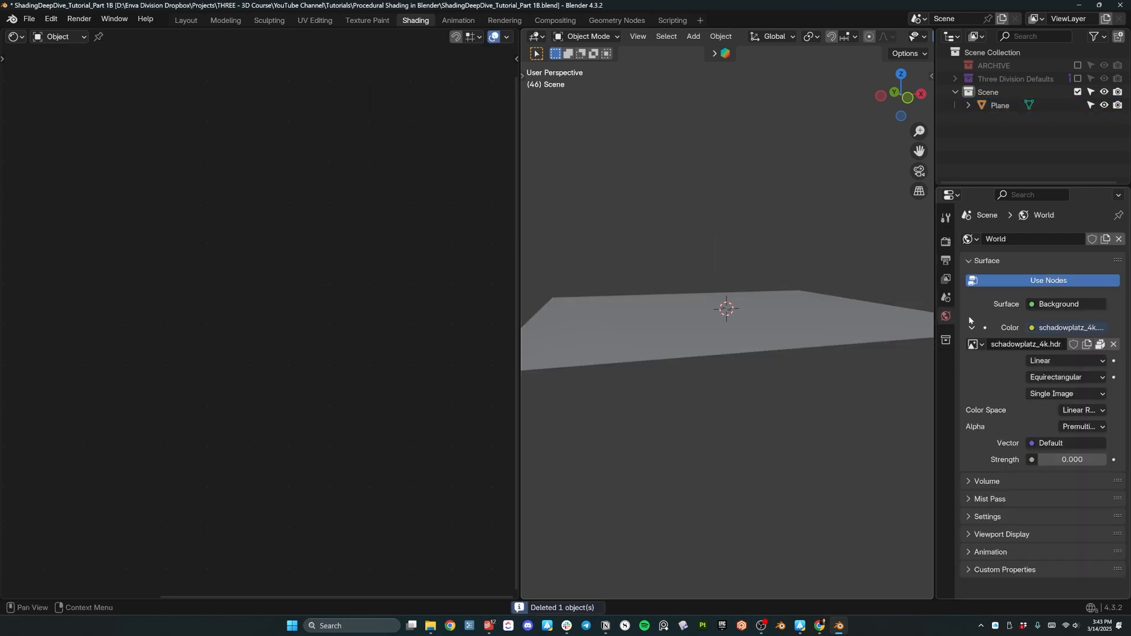
{"action": "key", "text": "z"}
{"action": "mouse_move", "coordinate": [721, 221]}
{"action": "middle_mouse_down"}
{"action": "mouse_move", "coordinate": [717, 288]}
{"action": "mouse_move", "coordinate": [740, 230]}
{"action": "middle_mouse_up"}
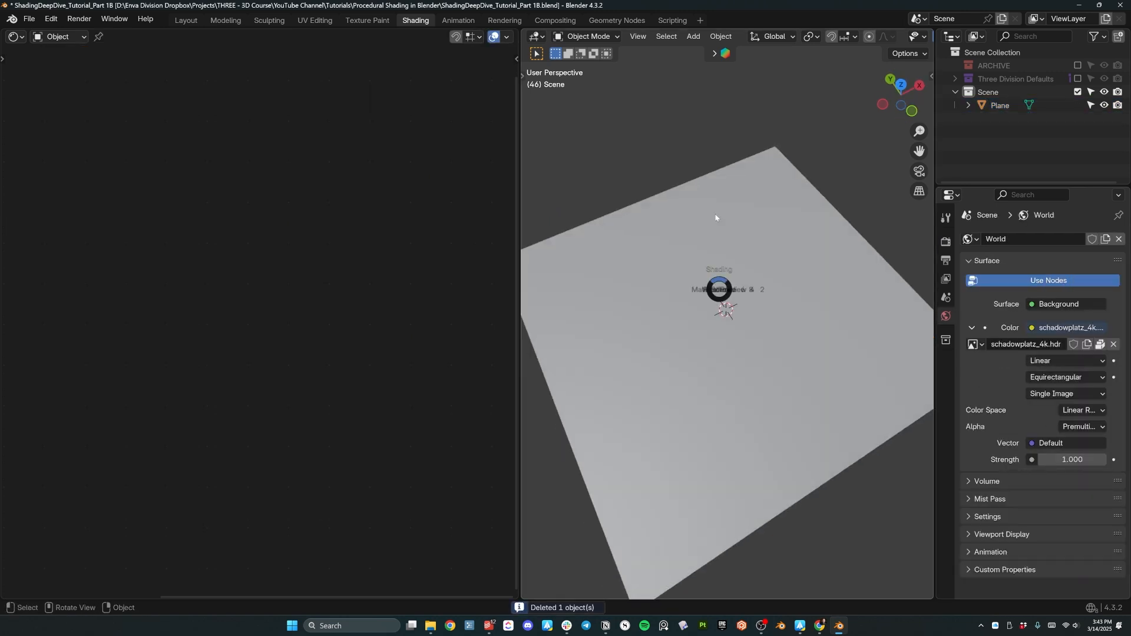
{"action": "left_click", "coordinate": [717, 217]}
{"action": "scroll", "coordinate": [760, 306], "scroll_direction": "up", "scroll_amount": 3}
{"action": "mouse_move", "coordinate": [762, 312]}
{"action": "middle_mouse_down"}
{"action": "mouse_move", "coordinate": [767, 329]}
{"action": "mouse_move", "coordinate": [718, 347]}
{"action": "middle_mouse_up"}
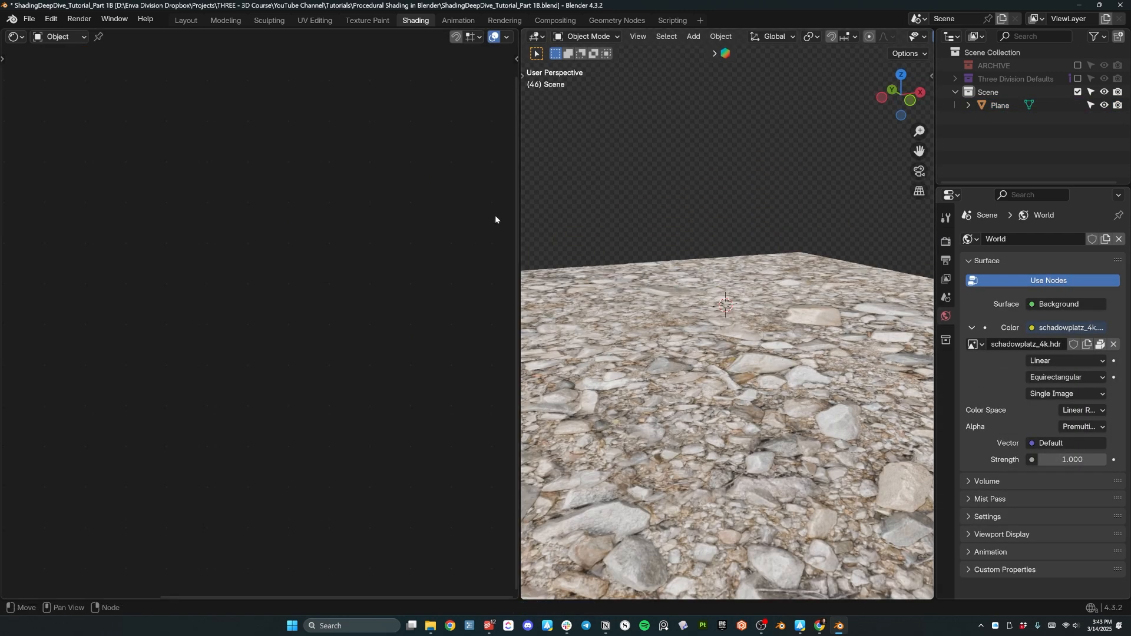
{"action": "left_click", "coordinate": [716, 349]}
Move the Displacement node up closer and bring up the plane's material properties.
{"action": "middle_click_drag", "start_coordinate": [683, 321], "coordinate": [584, 319]}
{"action": "scroll", "coordinate": [697, 319], "scroll_direction": "down", "scroll_amount": 4}
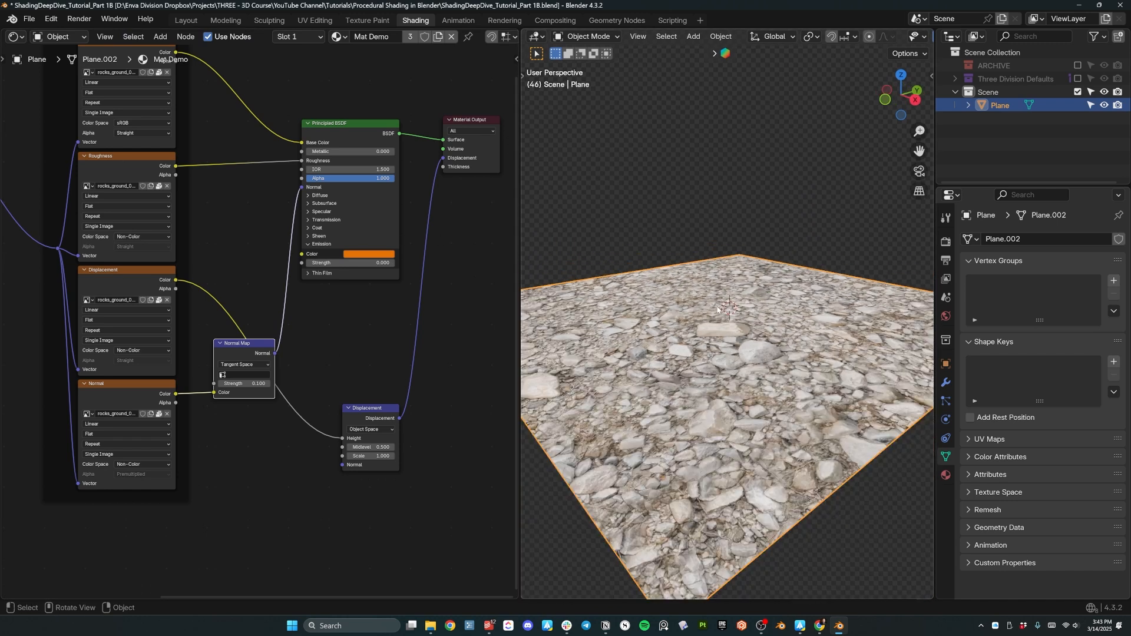
{"action": "middle_click_drag", "start_coordinate": [696, 318], "coordinate": [671, 321]}
{"action": "left_click_drag", "start_coordinate": [369, 412], "coordinate": [351, 324]}
{"action": "left_click", "coordinate": [946, 317]}
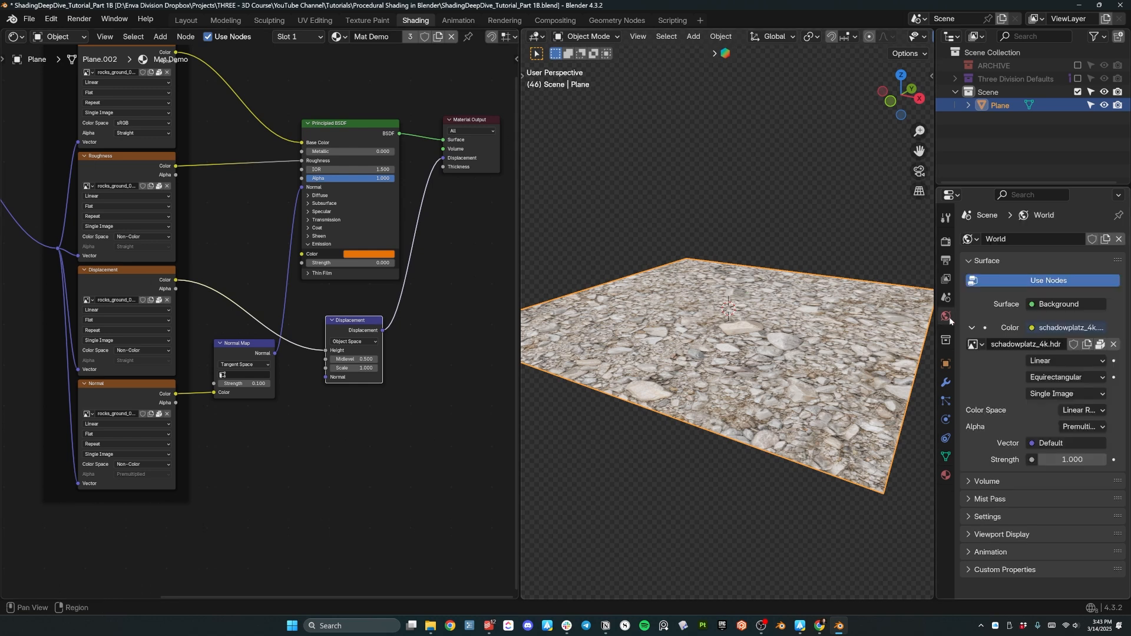
{"action": "left_click", "coordinate": [947, 475]}
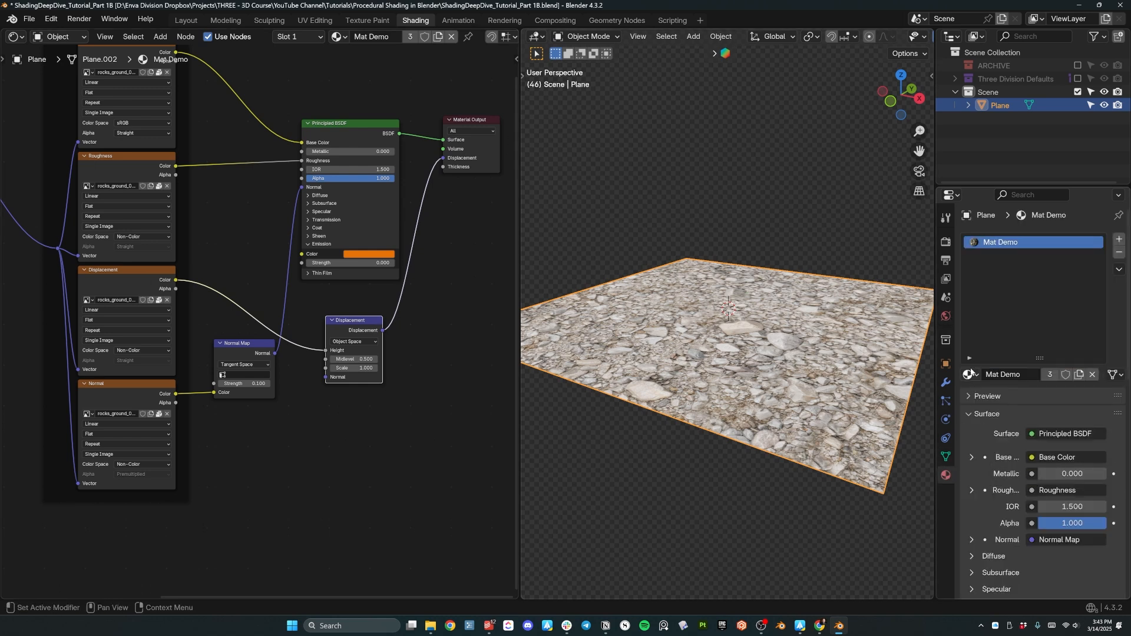
{"action": "left_click_drag", "start_coordinate": [1042, 350], "coordinate": [1041, 312]}
{"action": "scroll", "coordinate": [979, 398], "scroll_direction": "down", "scroll_amount": 6}
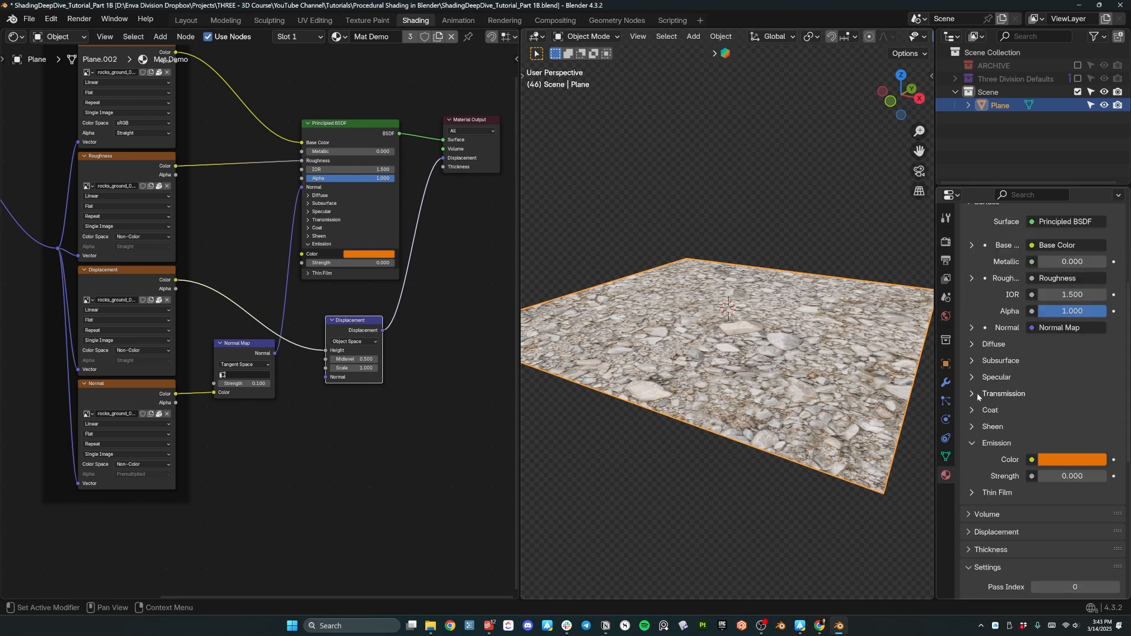
{"action": "scroll", "coordinate": [966, 451], "scroll_direction": "down", "scroll_amount": 4}
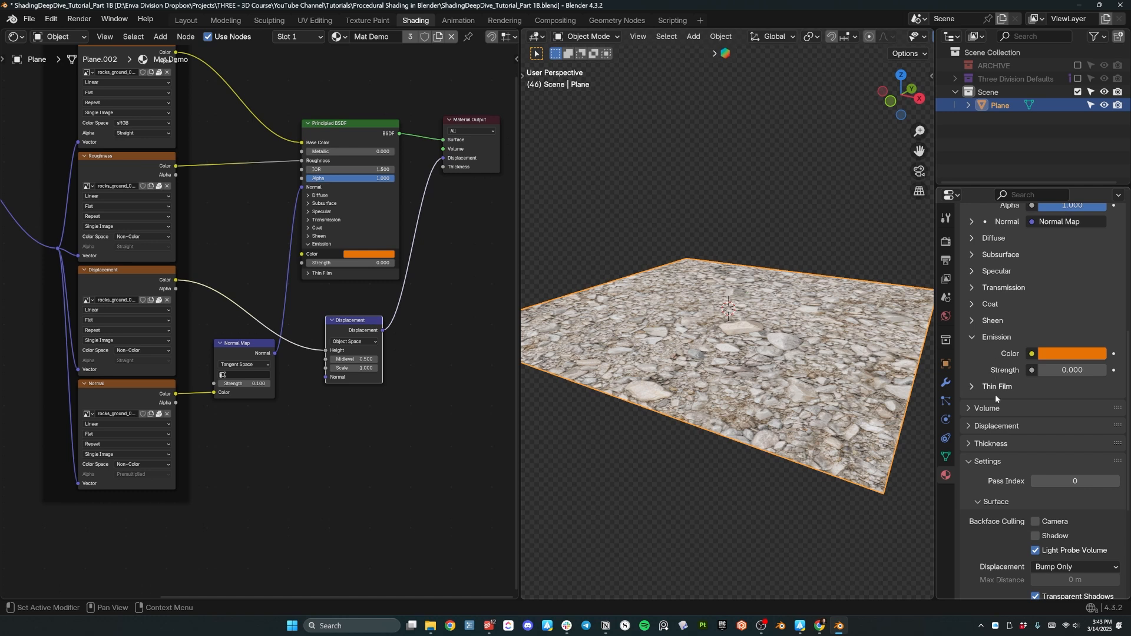
{"action": "scroll", "coordinate": [996, 393], "scroll_direction": "up", "scroll_amount": 10}
Collapse the material's Surface section and expand its Displacement section.
{"action": "left_click", "coordinate": [987, 254]}
{"action": "left_click", "coordinate": [344, 221]}
{"action": "left_click", "coordinate": [966, 259]}
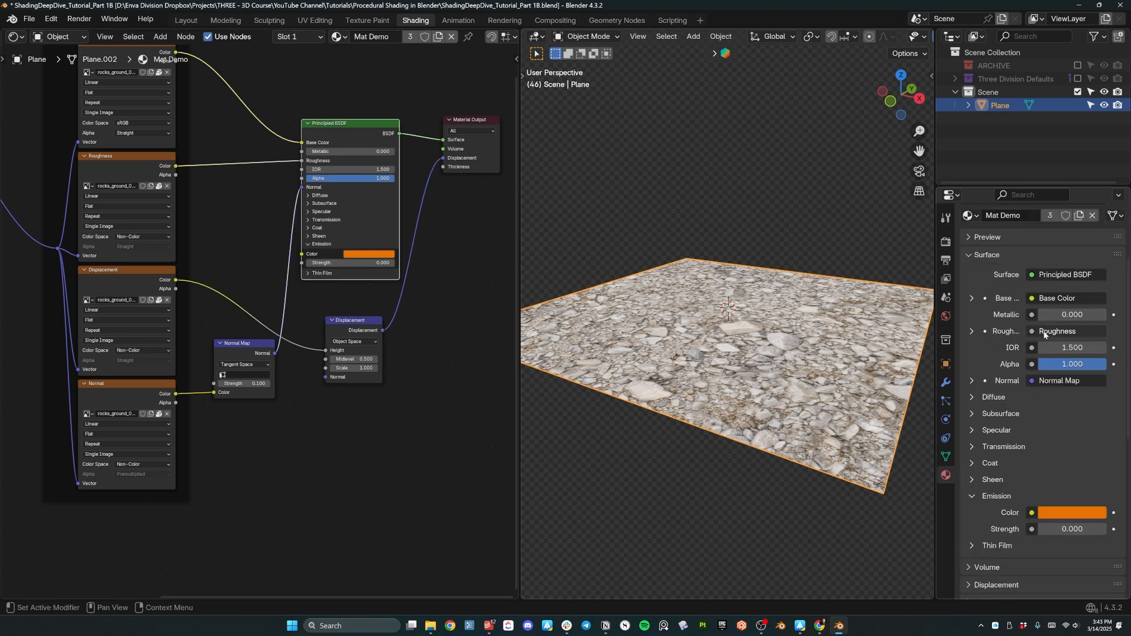
{"action": "left_click", "coordinate": [961, 260]}
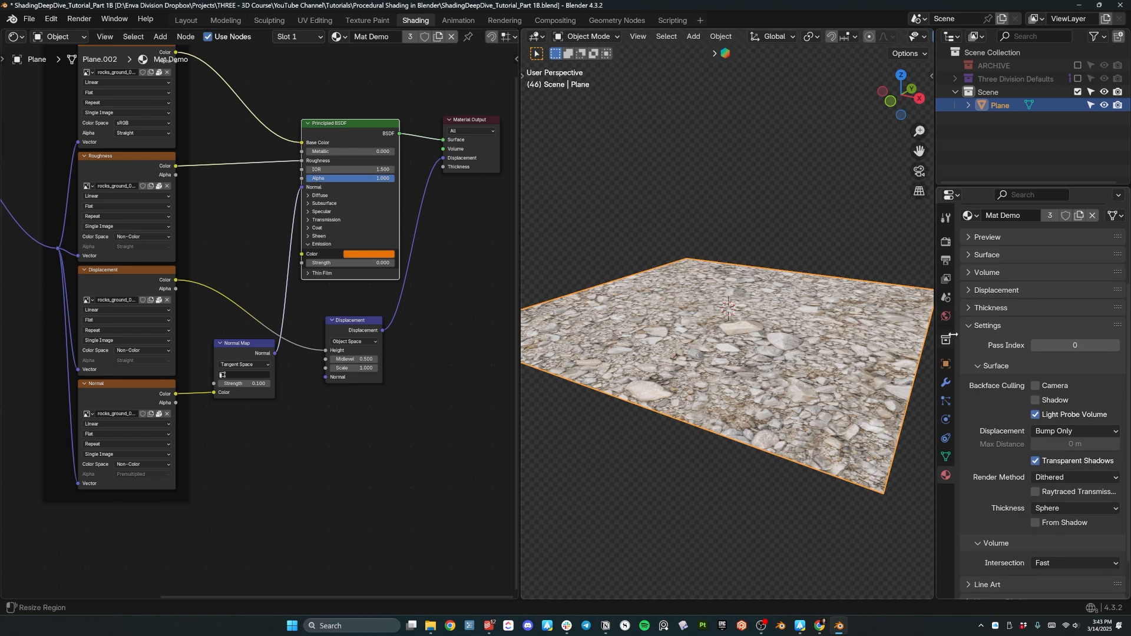
{"action": "left_click", "coordinate": [969, 291]}
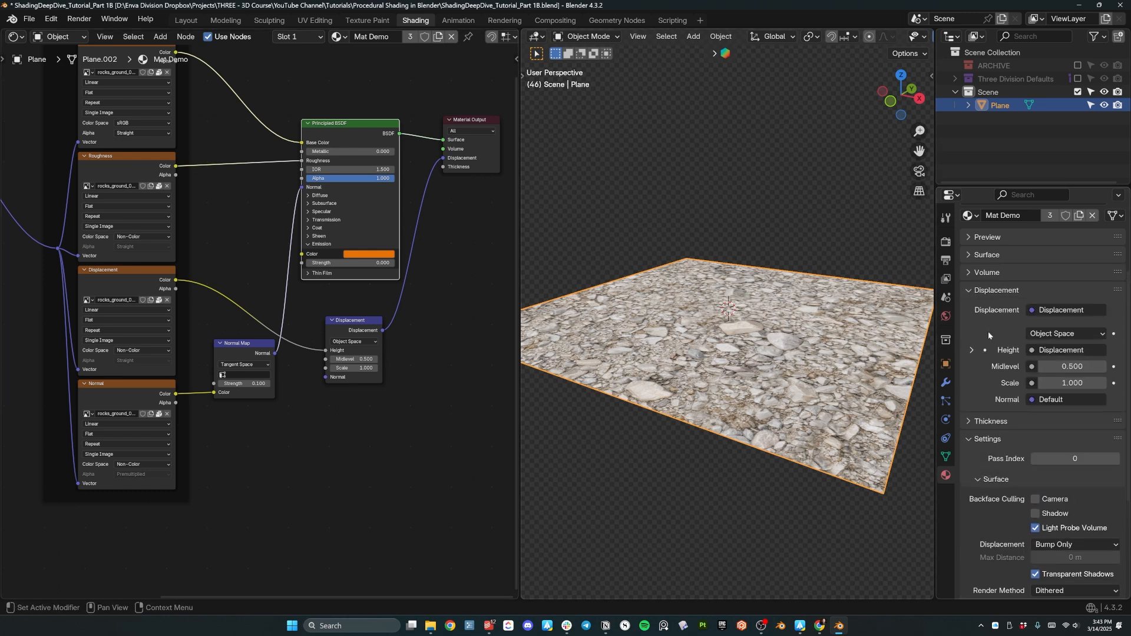
Circle the Displacement node with an annotation, then erase the mark.
{"action": "left_click", "coordinate": [434, 306]}
{"action": "key", "text": "d"}
{"action": "left_click_drag", "start_coordinate": [435, 306], "coordinate": [411, 292]}
{"action": "mouse_move", "coordinate": [377, 336]}
{"action": "right_mouse_down"}
{"action": "mouse_move", "coordinate": [364, 349]}
{"action": "mouse_move", "coordinate": [380, 345]}
{"action": "right_mouse_up"}
{"action": "mouse_move", "coordinate": [408, 294]}
{"action": "left_mouse_down"}
{"action": "mouse_move", "coordinate": [460, 399]}
{"action": "mouse_move", "coordinate": [365, 282]}
{"action": "left_mouse_up"}
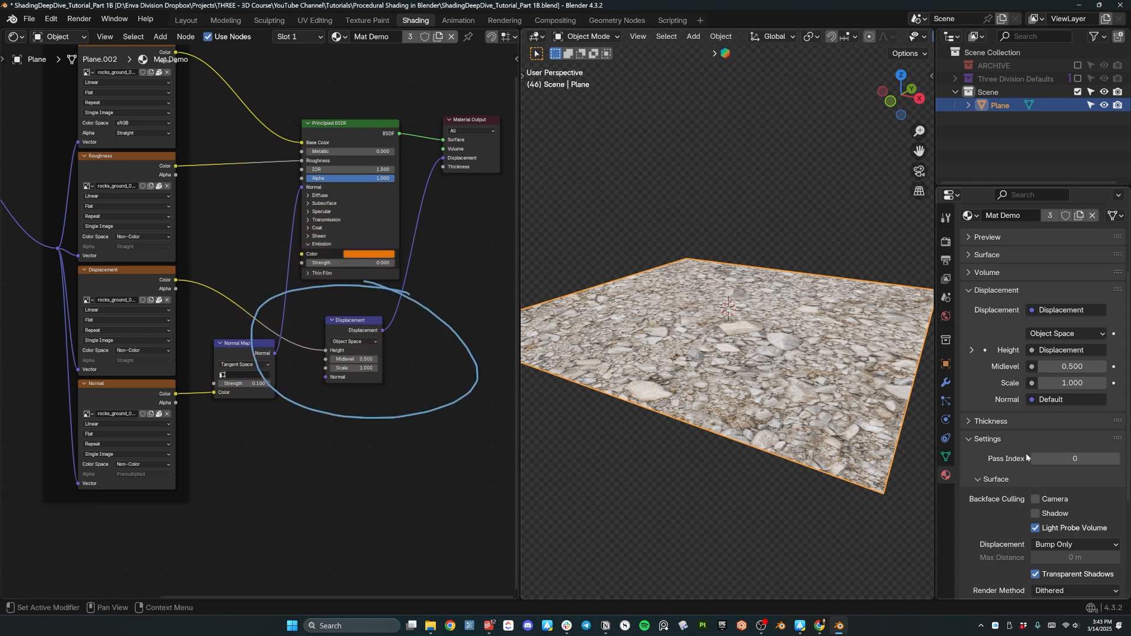
{"action": "scroll", "coordinate": [994, 384], "scroll_direction": "down", "scroll_amount": 2}
{"action": "scroll", "coordinate": [972, 348], "scroll_direction": "down", "scroll_amount": 3}
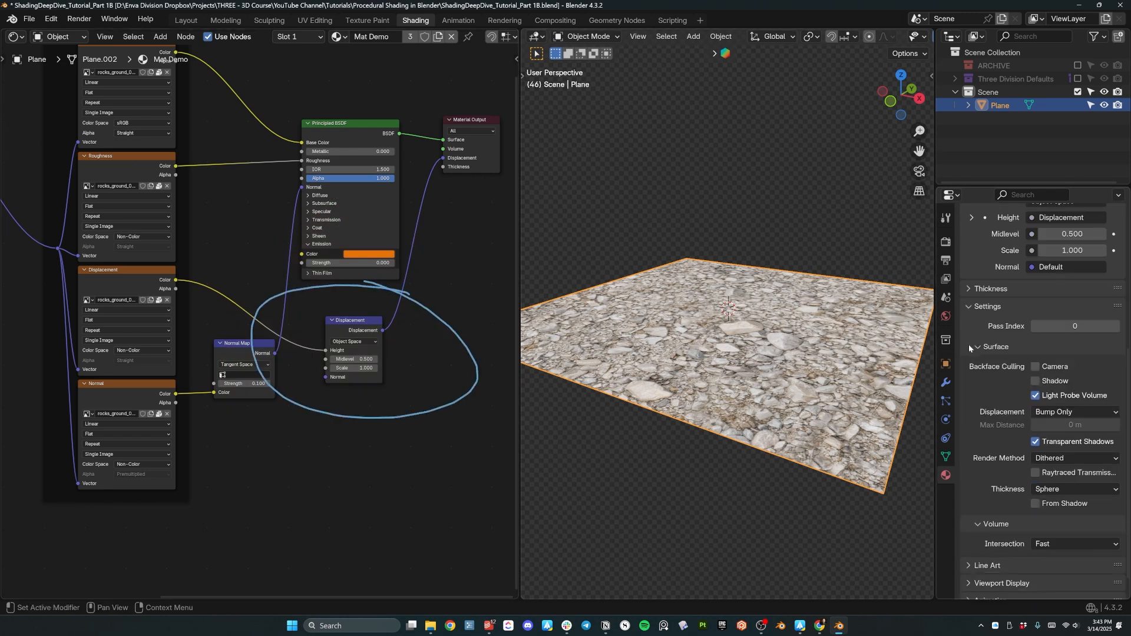
{"action": "right_click_drag", "start_coordinate": [389, 358], "coordinate": [266, 355]}
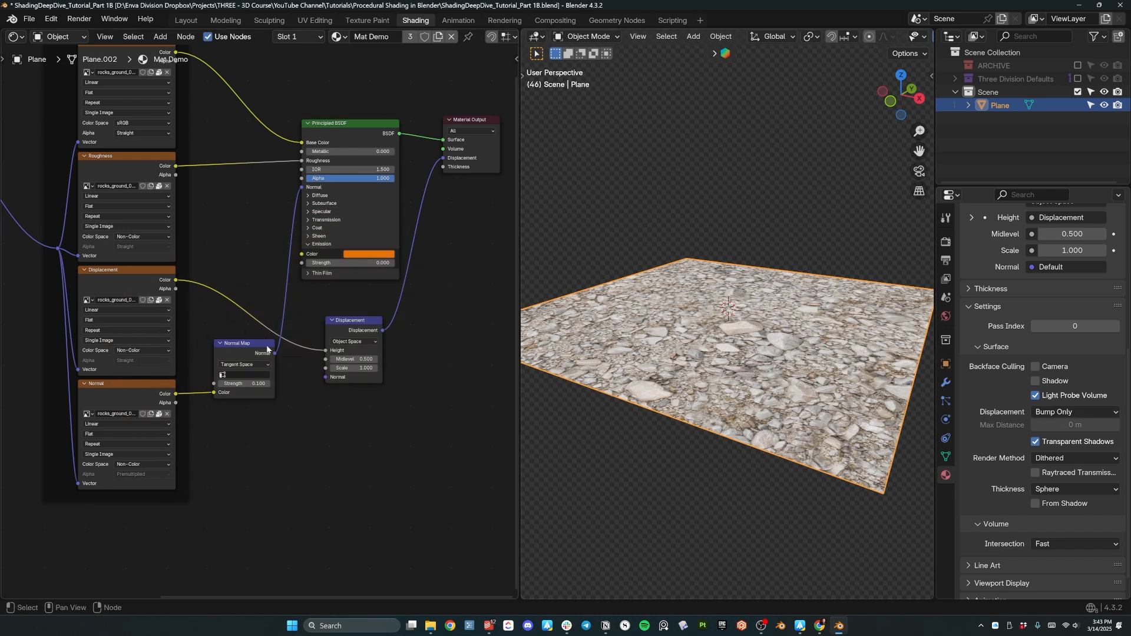
Set the material's displacement method to Displacement Only and check the plane edge-on.
{"action": "left_click", "coordinate": [1037, 412]}
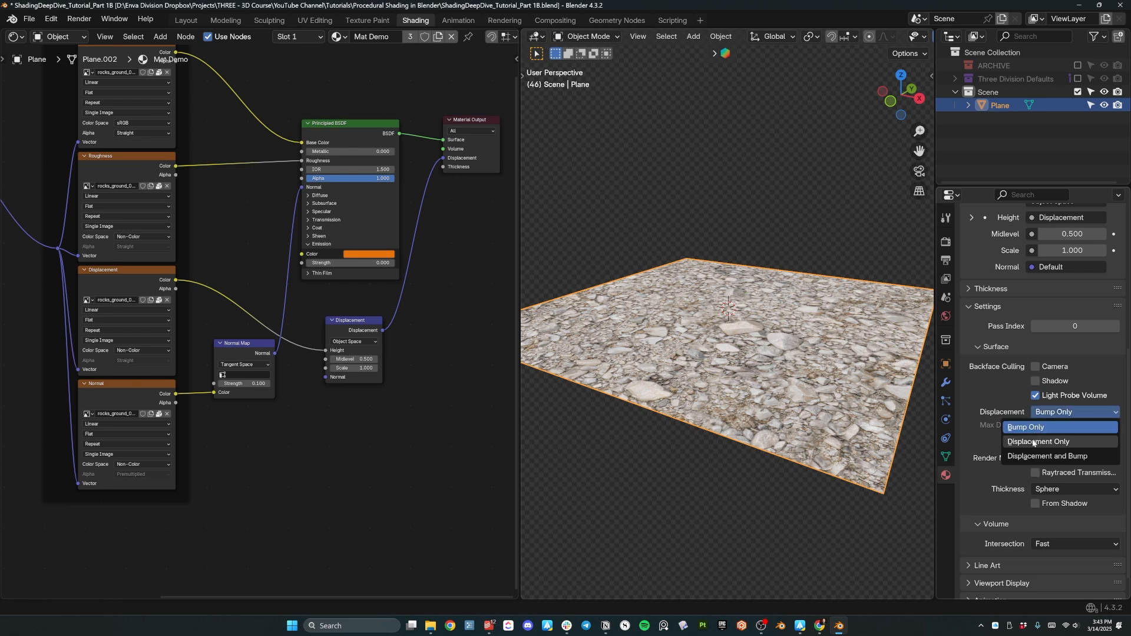
{"action": "left_click", "coordinate": [1034, 442]}
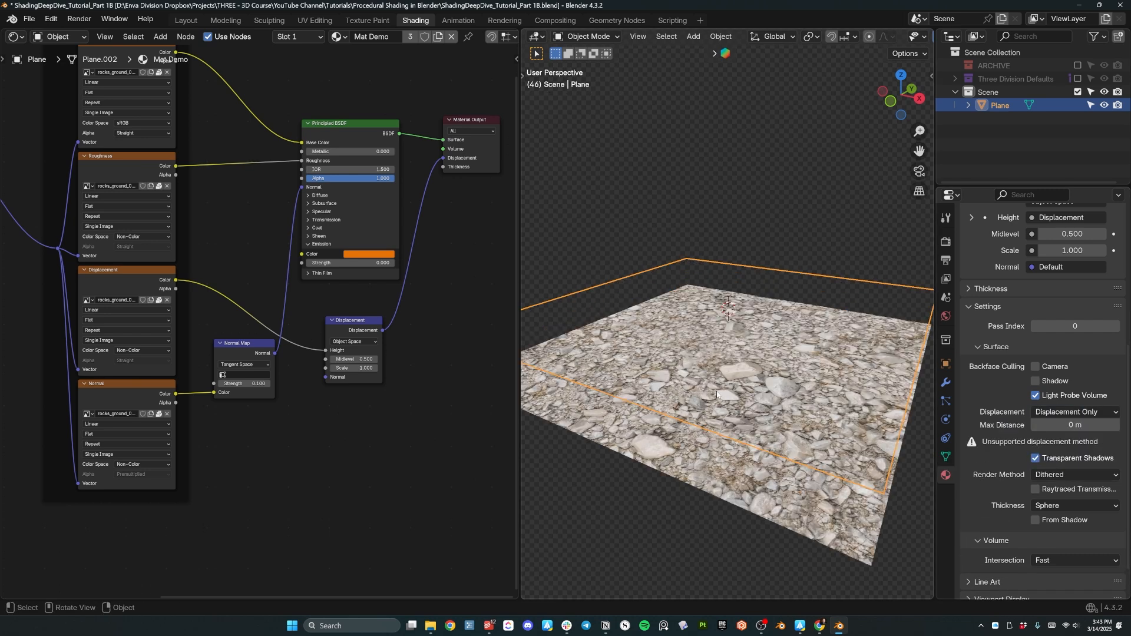
{"action": "middle_click_drag", "start_coordinate": [689, 422], "coordinate": [693, 330]}
{"action": "middle_click_drag", "start_coordinate": [773, 448], "coordinate": [532, 361]}
{"action": "middle_click_drag", "start_coordinate": [658, 347], "coordinate": [605, 350]}
{"action": "middle_click_drag", "start_coordinate": [756, 325], "coordinate": [845, 376]}
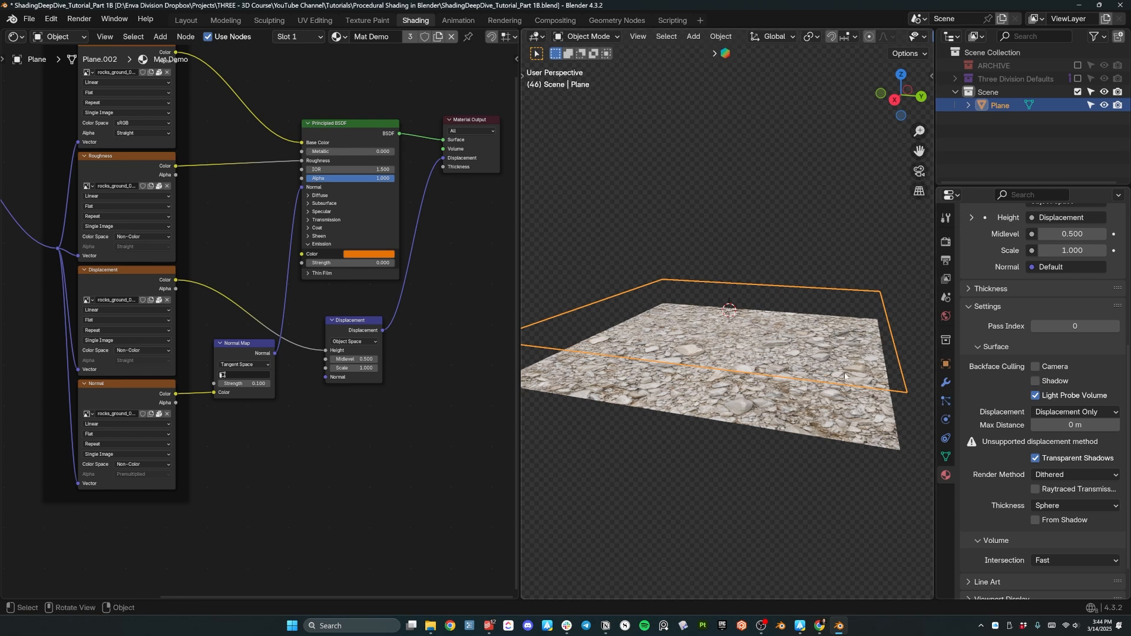
Look over the render settings and put the plane into Edit Mode.
{"action": "left_click", "coordinate": [945, 242]}
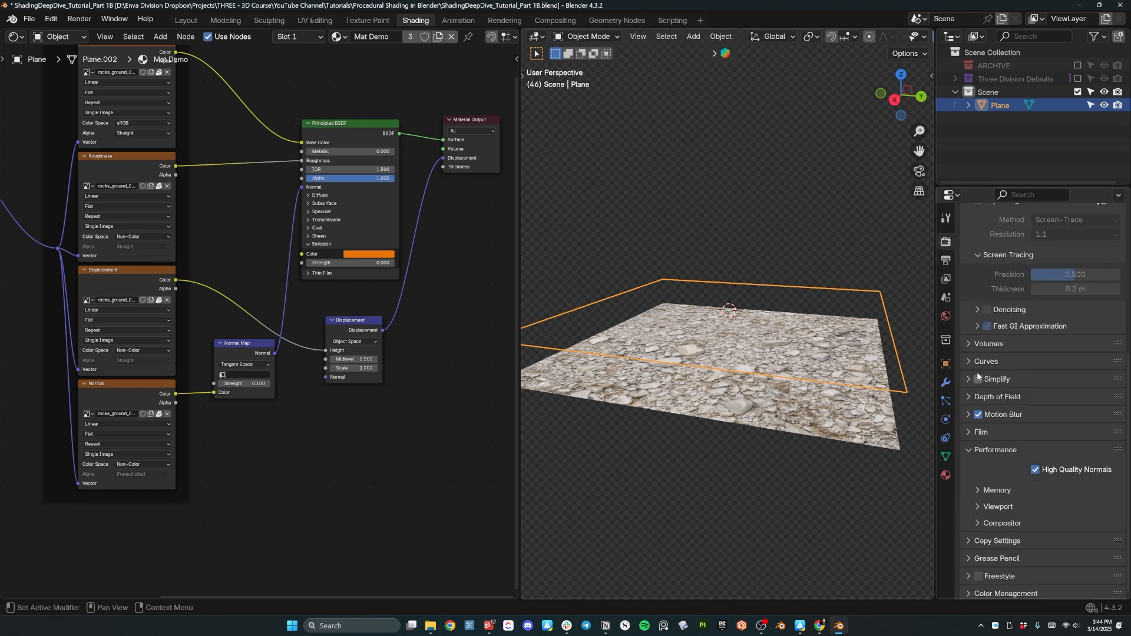
{"action": "scroll", "coordinate": [788, 367], "scroll_direction": "down", "scroll_amount": 2}
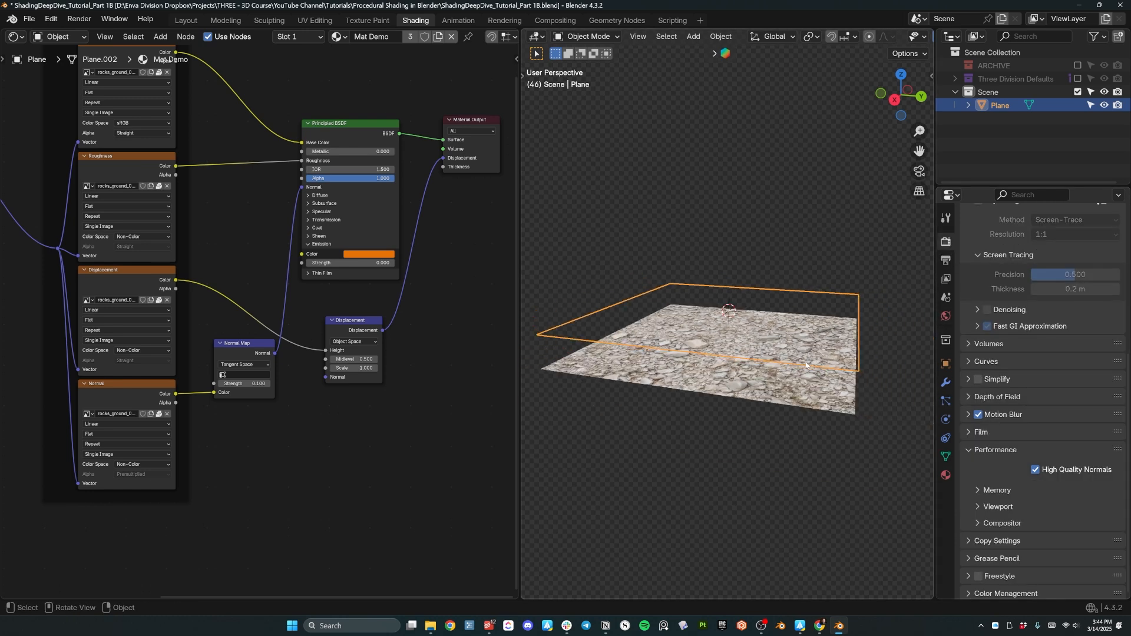
{"action": "key", "text": "Tab"}
{"action": "right_click", "coordinate": [692, 300]}
Select the plane's face, subdivide it with 50 cuts, and return to Object Mode.
{"action": "left_click", "coordinate": [753, 280]}
{"action": "key", "text": "Tab"}
{"action": "key", "text": "Tab"}
{"action": "right_click", "coordinate": [730, 298]}
{"action": "left_click", "coordinate": [740, 321]}
{"action": "right_click", "coordinate": [713, 331]}
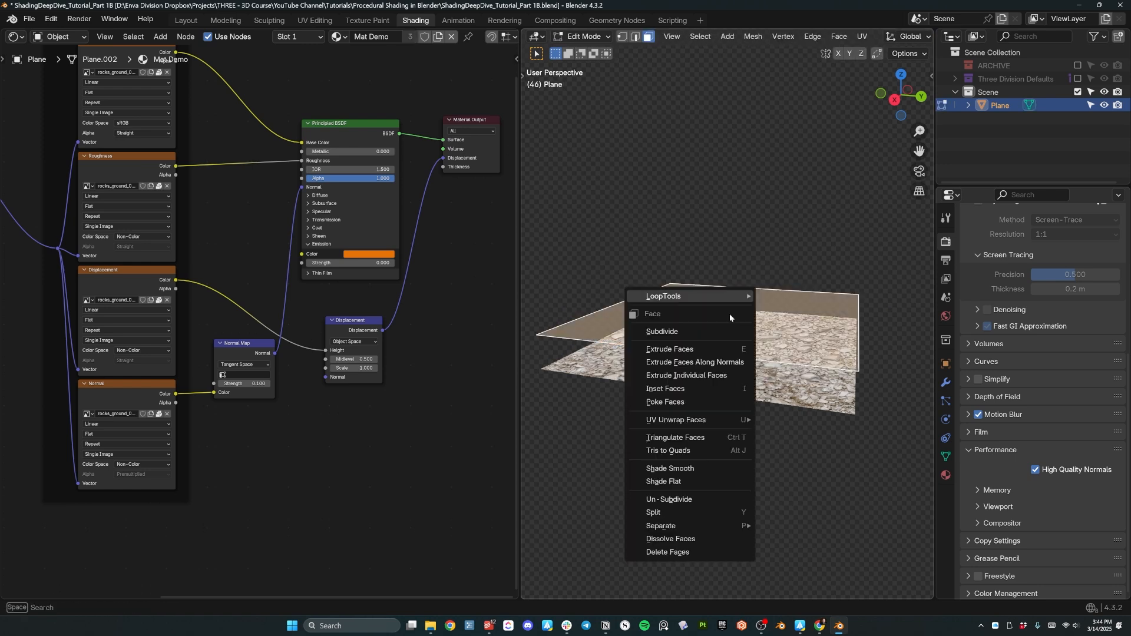
{"action": "left_click", "coordinate": [714, 333]}
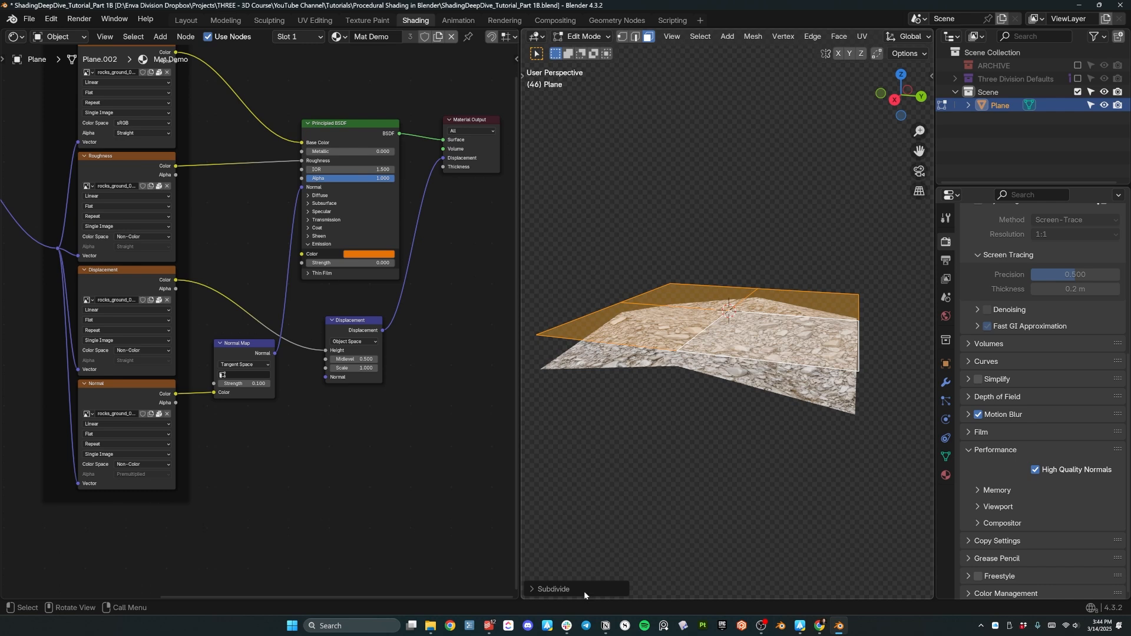
{"action": "left_click", "coordinate": [611, 587]}
{"action": "double_click", "coordinate": [652, 498]}
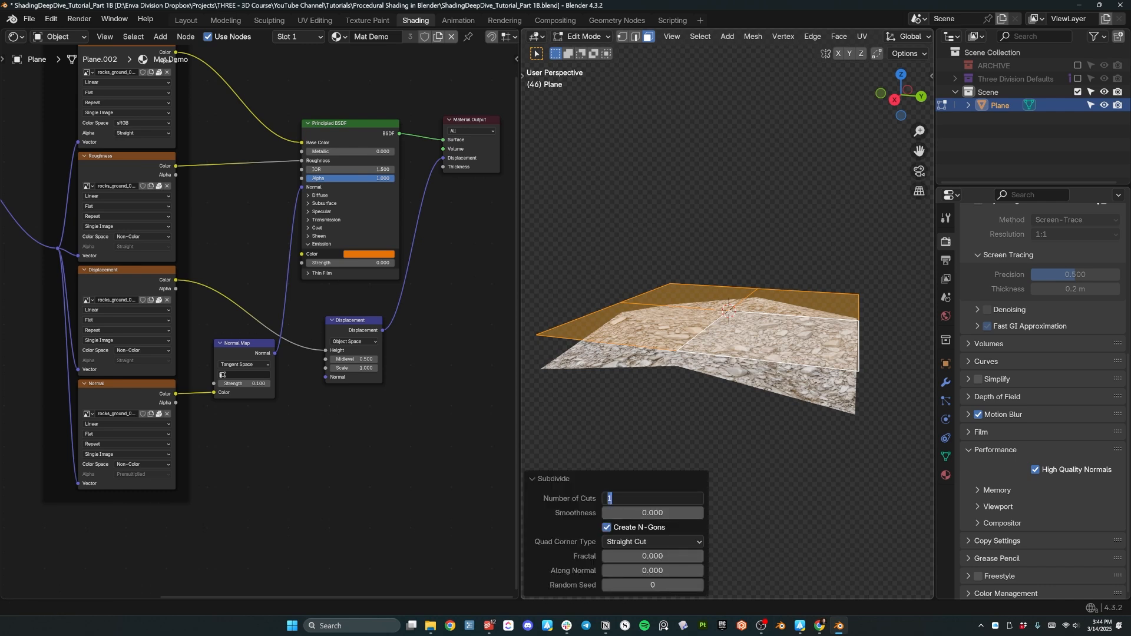
{"action": "type", "text": "50"}
{"action": "key", "text": "Return"}
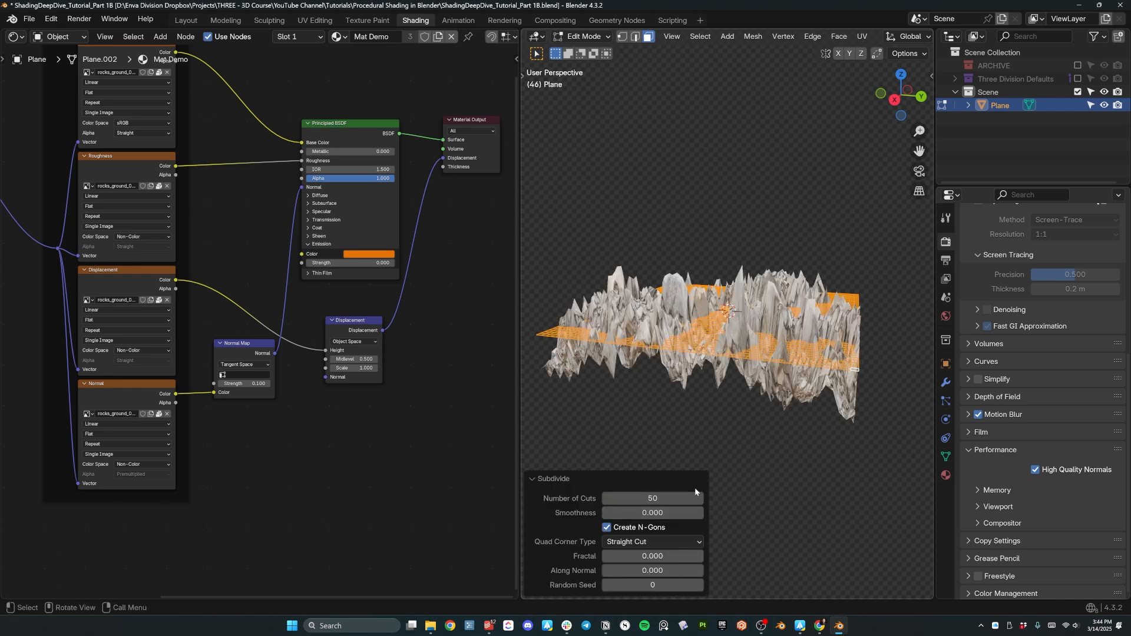
{"action": "middle_click_drag", "start_coordinate": [742, 320], "coordinate": [630, 337]}
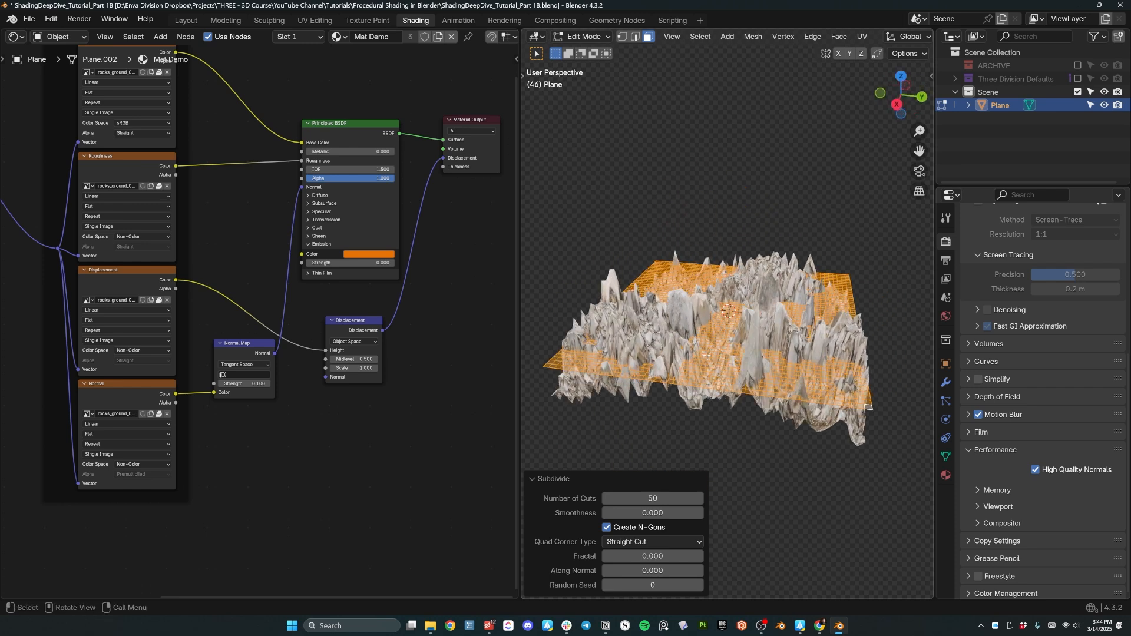
{"action": "key", "text": "Tab"}
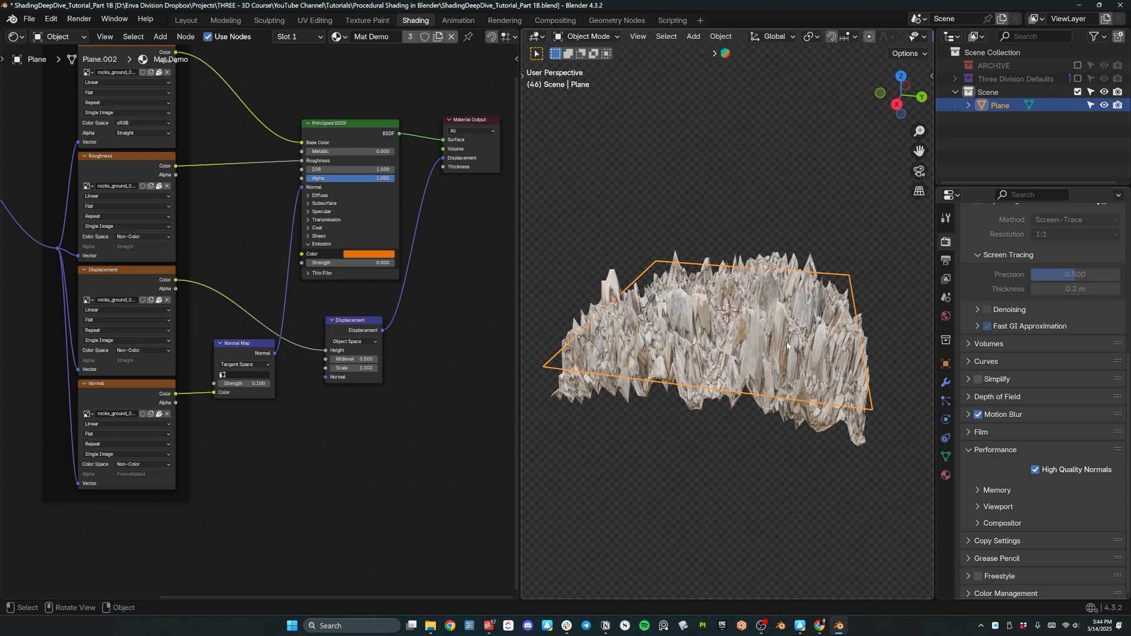
Add a Subdivision Surface modifier to the plane with viewport level 2.
{"action": "middle_click_drag", "start_coordinate": [787, 346], "coordinate": [922, 381]}
{"action": "left_click", "coordinate": [946, 383]}
{"action": "left_click", "coordinate": [1007, 235]}
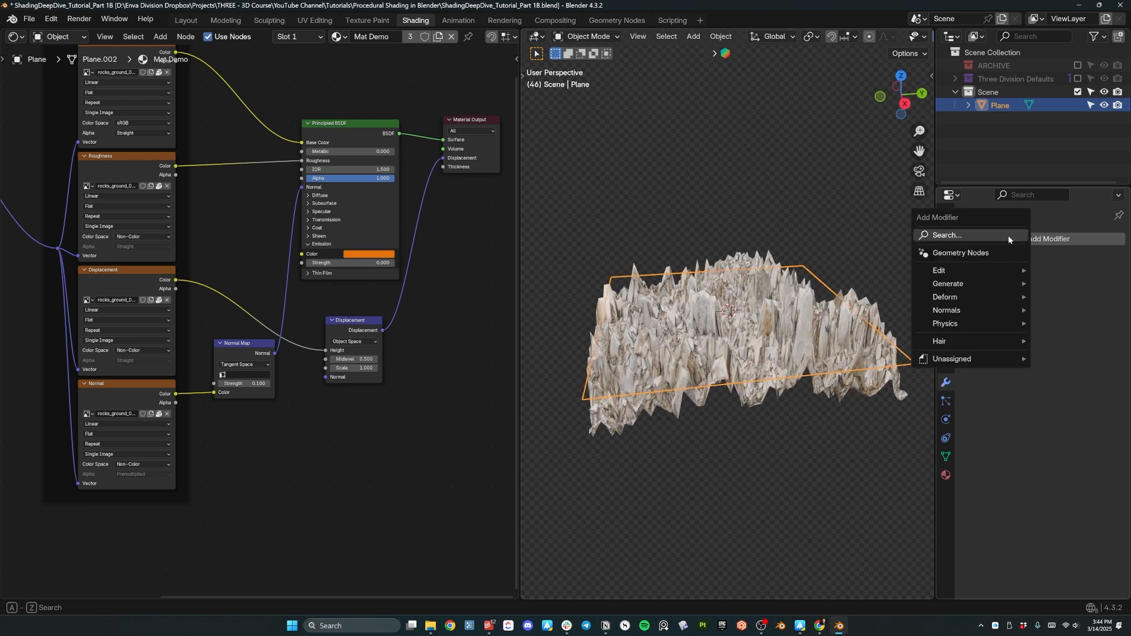
{"action": "left_click", "coordinate": [977, 238]}
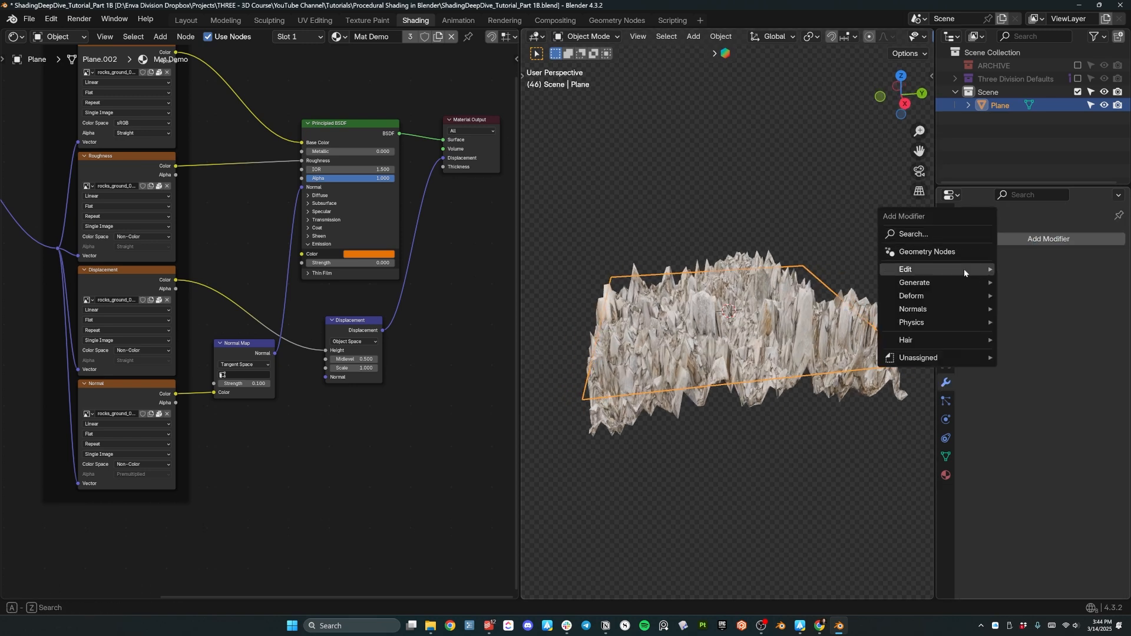
{"action": "mouse_move", "coordinate": [963, 282]}
{"action": "left_click", "coordinate": [1042, 453]}
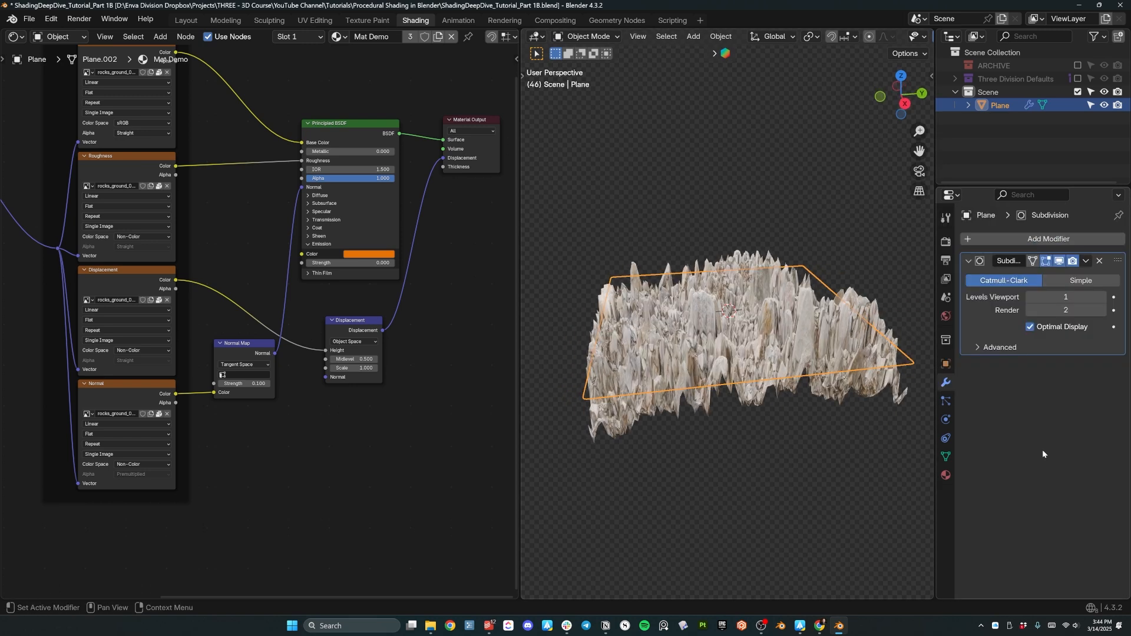
{"action": "left_click", "coordinate": [1100, 297]}
Set the Displacement node's Scale to 0.1, then lower it to 0.05.
{"action": "middle_click_drag", "start_coordinate": [773, 352], "coordinate": [883, 410]}
{"action": "scroll", "coordinate": [817, 433], "scroll_direction": "up", "scroll_amount": 5}
{"action": "scroll", "coordinate": [883, 409], "scroll_direction": "down", "scroll_amount": 4}
{"action": "middle_click_drag", "start_coordinate": [645, 342], "coordinate": [685, 321]}
{"action": "scroll", "coordinate": [353, 402], "scroll_direction": "up", "scroll_amount": 5}
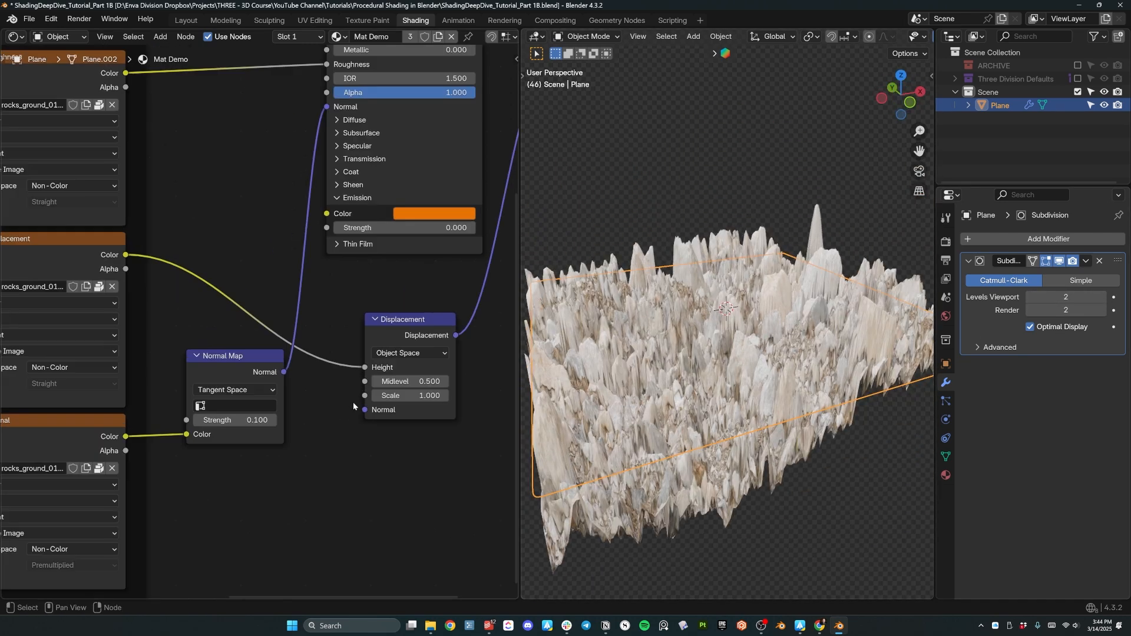
{"action": "left_click_drag", "start_coordinate": [354, 221], "coordinate": [323, 170]}
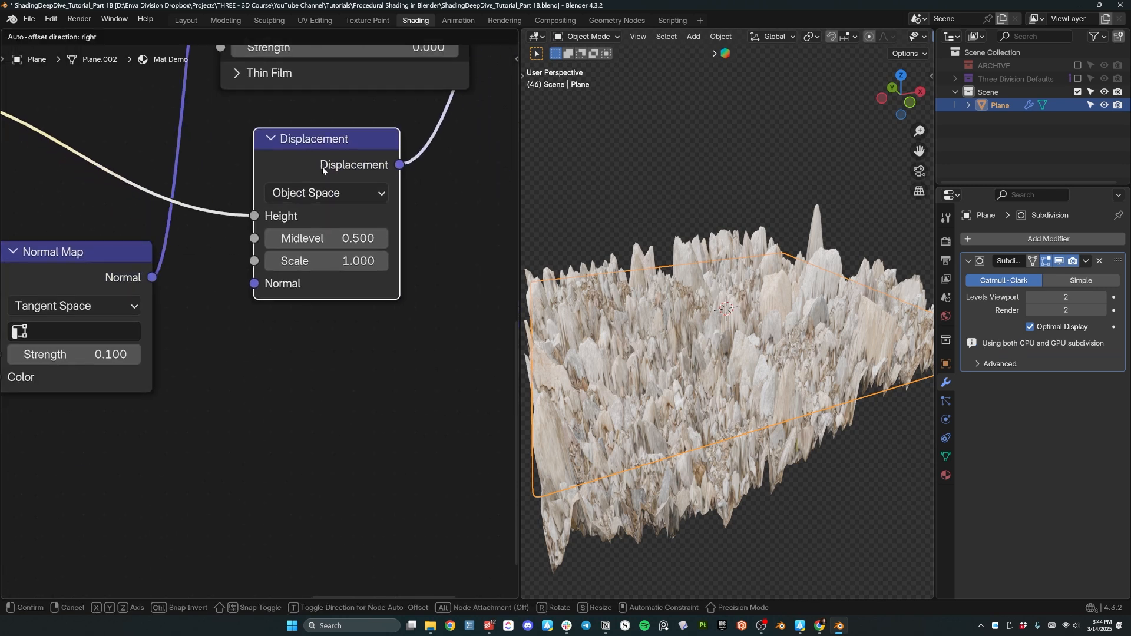
{"action": "double_click", "coordinate": [336, 261]}
{"action": "type", "text": ".1"}
{"action": "key", "text": "Return"}
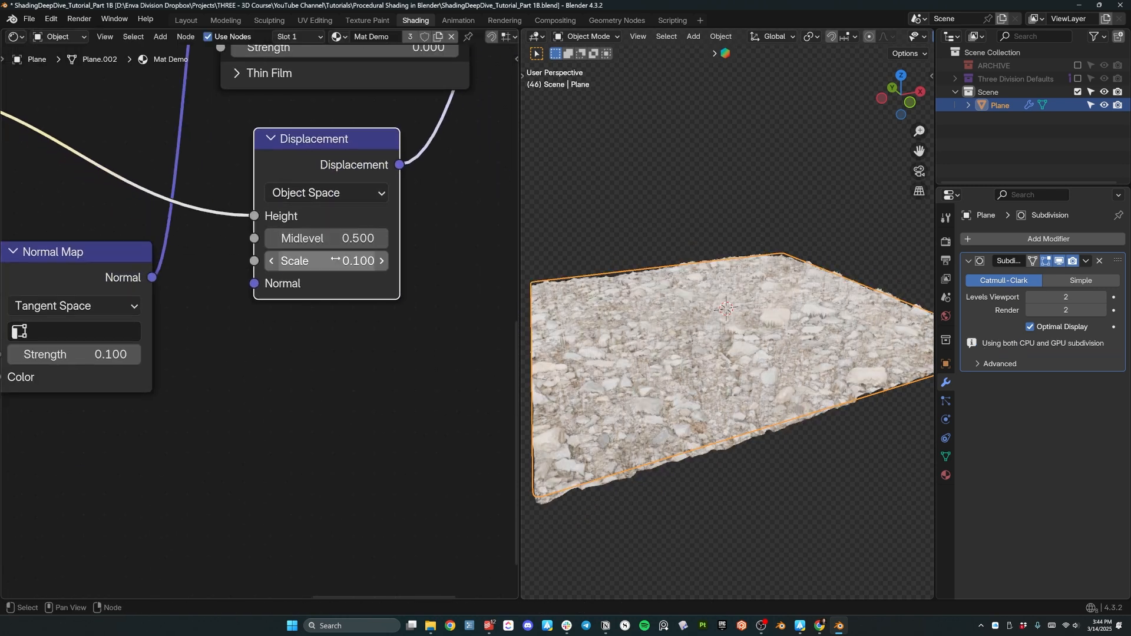
{"action": "double_click", "coordinate": [329, 263]}
{"action": "type", "text": ".05"}
{"action": "key", "text": "Return"}
Turn the world lighting strength down to 0.
{"action": "middle_click_drag", "start_coordinate": [636, 253], "coordinate": [537, 277]}
{"action": "left_click", "coordinate": [945, 316]}
{"action": "mouse_move", "coordinate": [1067, 460]}
{"action": "left_mouse_down"}
{"action": "mouse_move", "coordinate": [1037, 460]}
{"action": "mouse_move", "coordinate": [1065, 459]}
{"action": "left_mouse_up"}
{"action": "key", "text": "shift+a"}
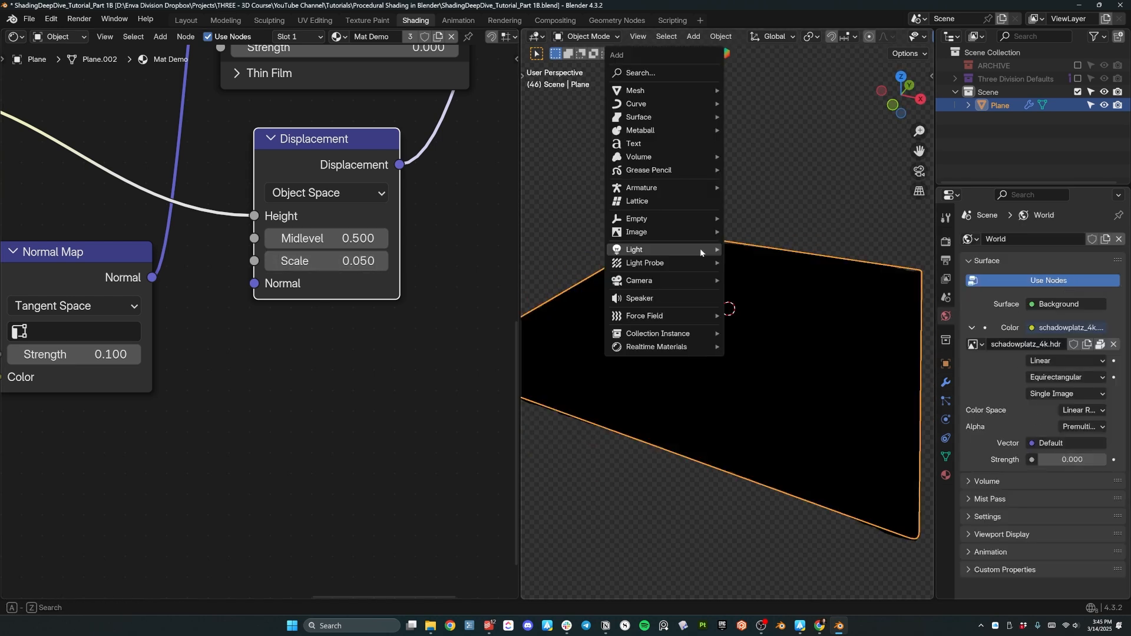
{"action": "mouse_move", "coordinate": [700, 249]}
{"action": "left_click", "coordinate": [756, 293]}
{"action": "key", "text": "g"}
{"action": "key", "text": "z"}
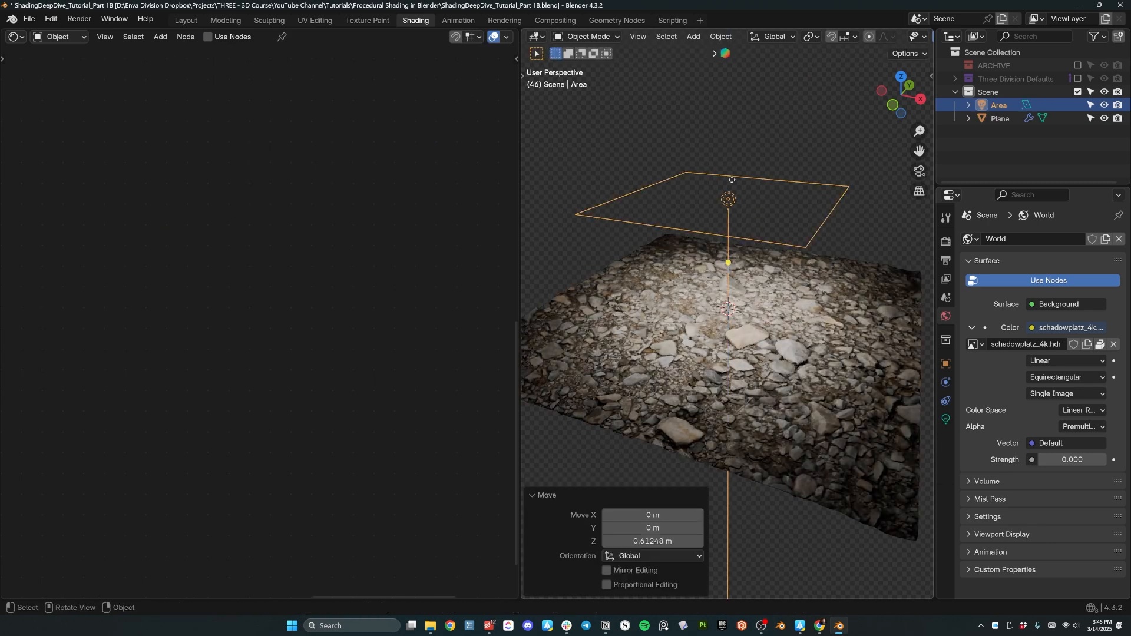
{"action": "key", "text": "r"}
{"action": "left_click", "coordinate": [788, 271]}
{"action": "key", "text": "g"}
{"action": "key", "text": "x"}
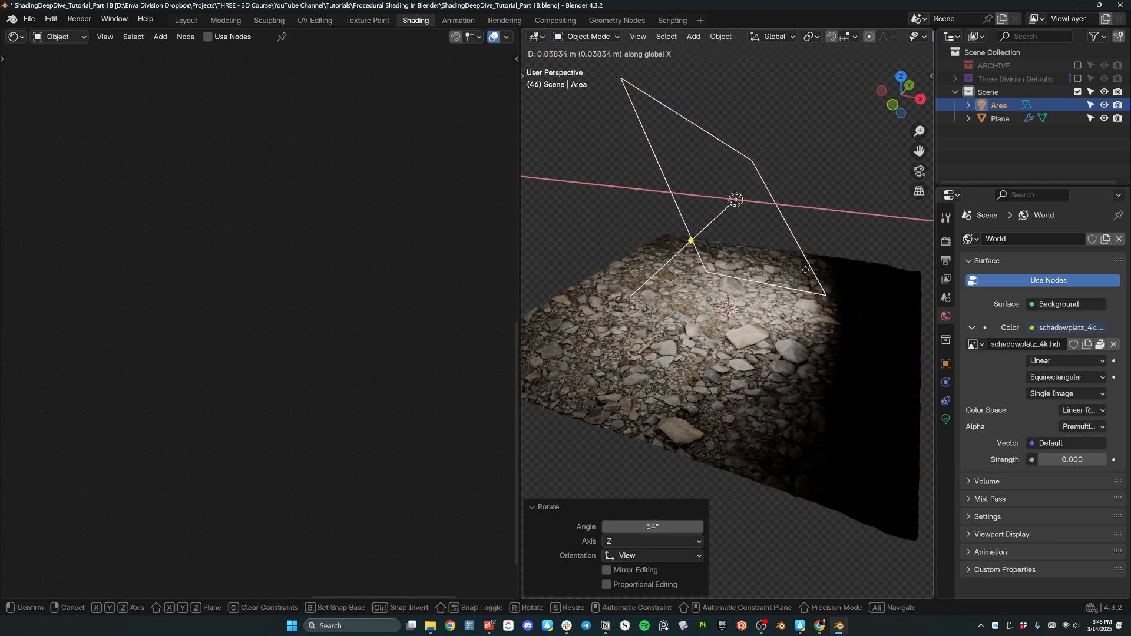
{"action": "left_click", "coordinate": [897, 285]}
{"action": "middle_click_drag", "start_coordinate": [792, 328], "coordinate": [863, 309]}
{"action": "scroll", "coordinate": [819, 327], "scroll_direction": "up", "scroll_amount": 6}
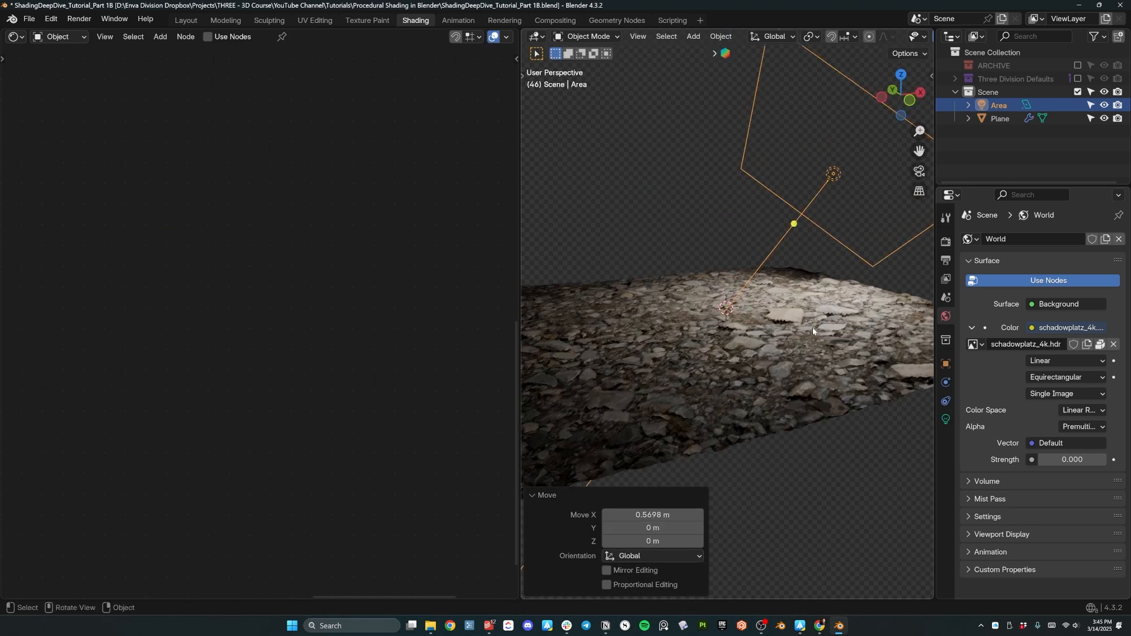
{"action": "middle_click_drag", "start_coordinate": [818, 354], "coordinate": [830, 395]}
{"action": "scroll", "coordinate": [878, 343], "scroll_direction": "down", "scroll_amount": 6}
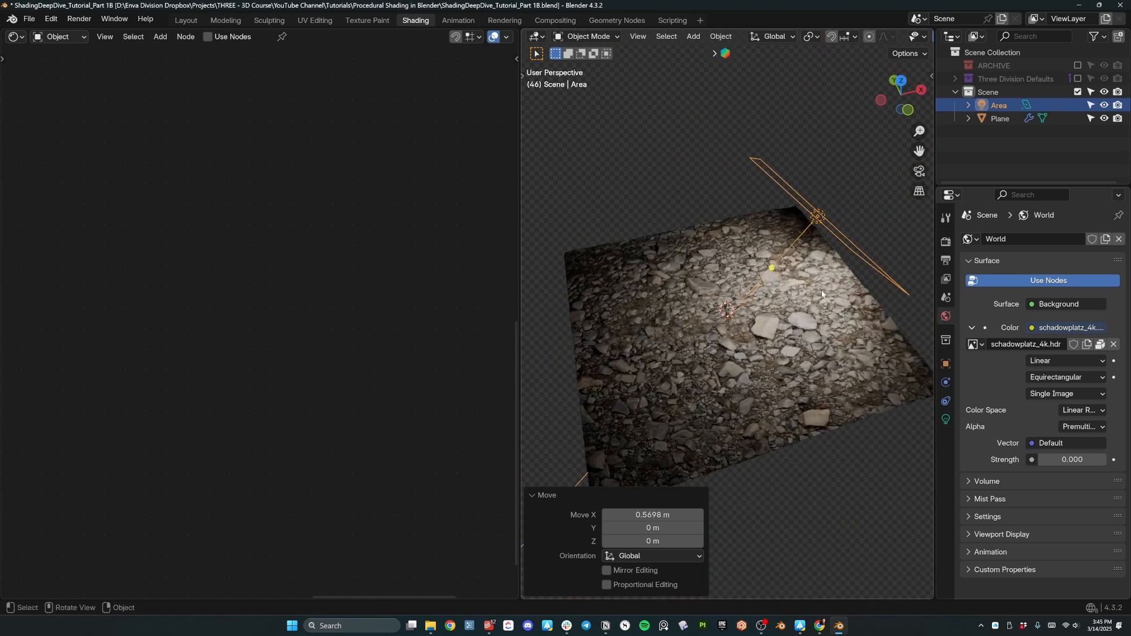
{"action": "key", "text": "g"}
{"action": "left_click", "coordinate": [797, 291]}
{"action": "middle_click_drag", "start_coordinate": [629, 370], "coordinate": [741, 389]}
{"action": "middle_click_drag", "start_coordinate": [823, 338], "coordinate": [632, 324]}
{"action": "middle_click_drag", "start_coordinate": [776, 396], "coordinate": [748, 399]}
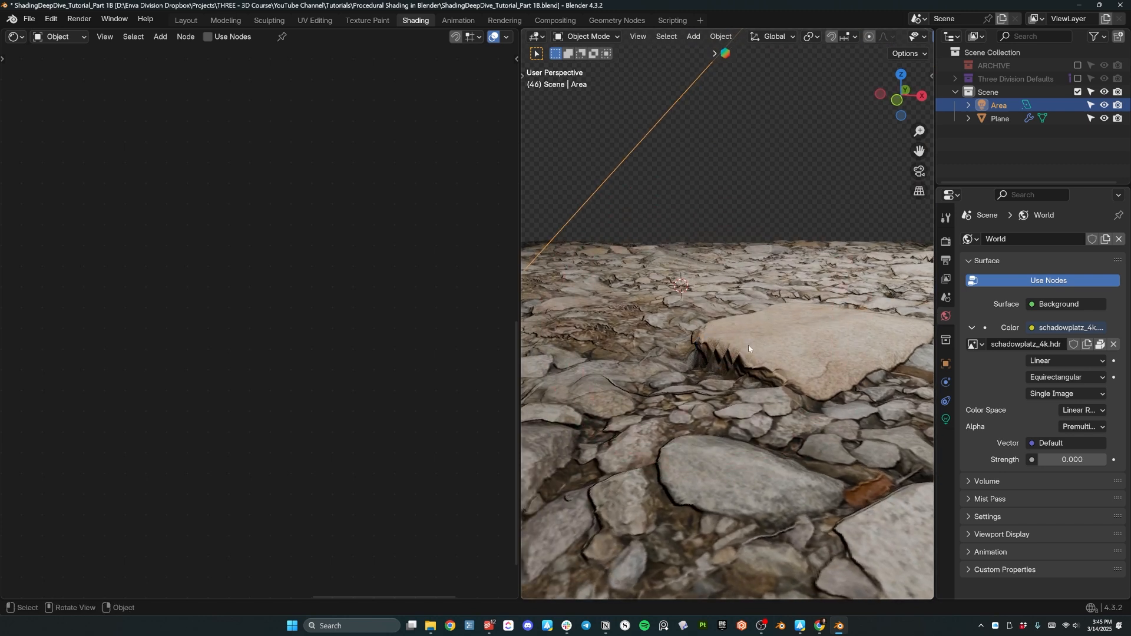
{"action": "middle_click_drag", "start_coordinate": [854, 253], "coordinate": [700, 299]}
{"action": "scroll", "coordinate": [789, 263], "scroll_direction": "down", "scroll_amount": 6}
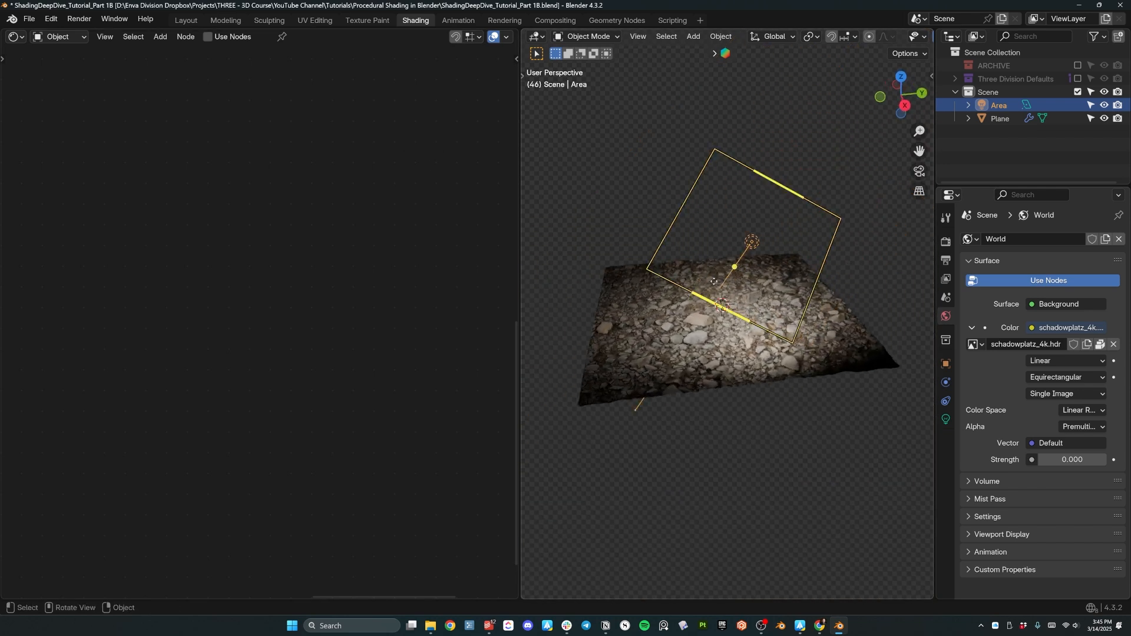
{"action": "key", "text": "x"}
{"action": "left_click", "coordinate": [731, 242]}
{"action": "middle_click_drag", "start_coordinate": [758, 336], "coordinate": [736, 330]}
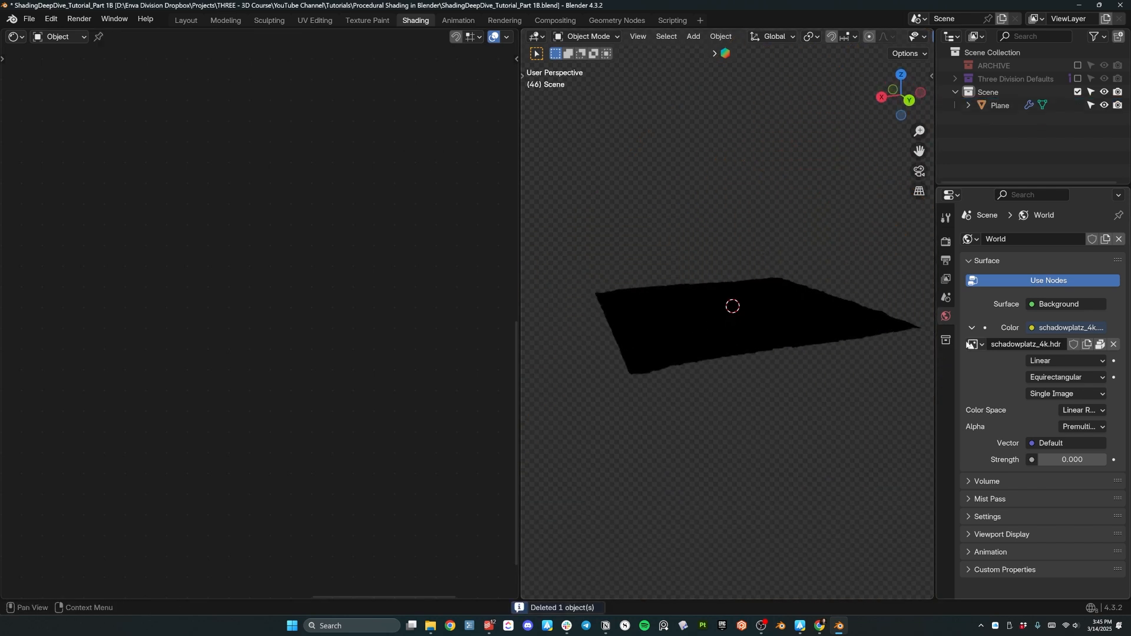
{"action": "left_click", "coordinate": [1046, 460]}
{"action": "type", "text": "1"}
{"action": "key", "text": "Return"}
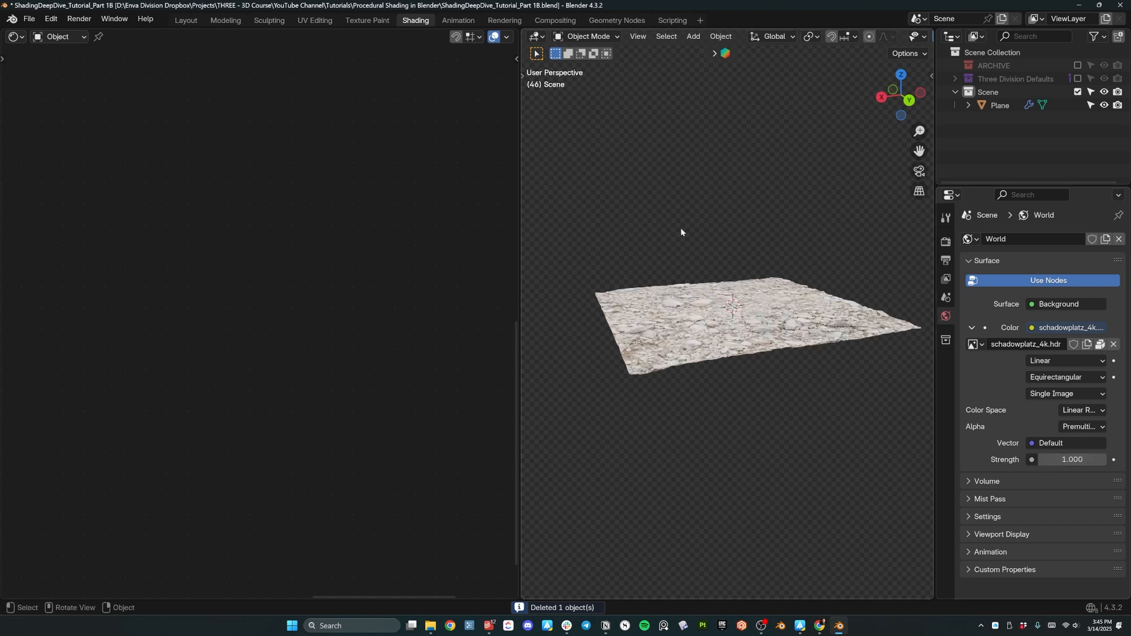
{"action": "middle_click_drag", "start_coordinate": [682, 229], "coordinate": [691, 299]}
{"action": "left_click", "coordinate": [691, 300]}
{"action": "scroll", "coordinate": [472, 265], "scroll_direction": "down", "scroll_amount": 4}
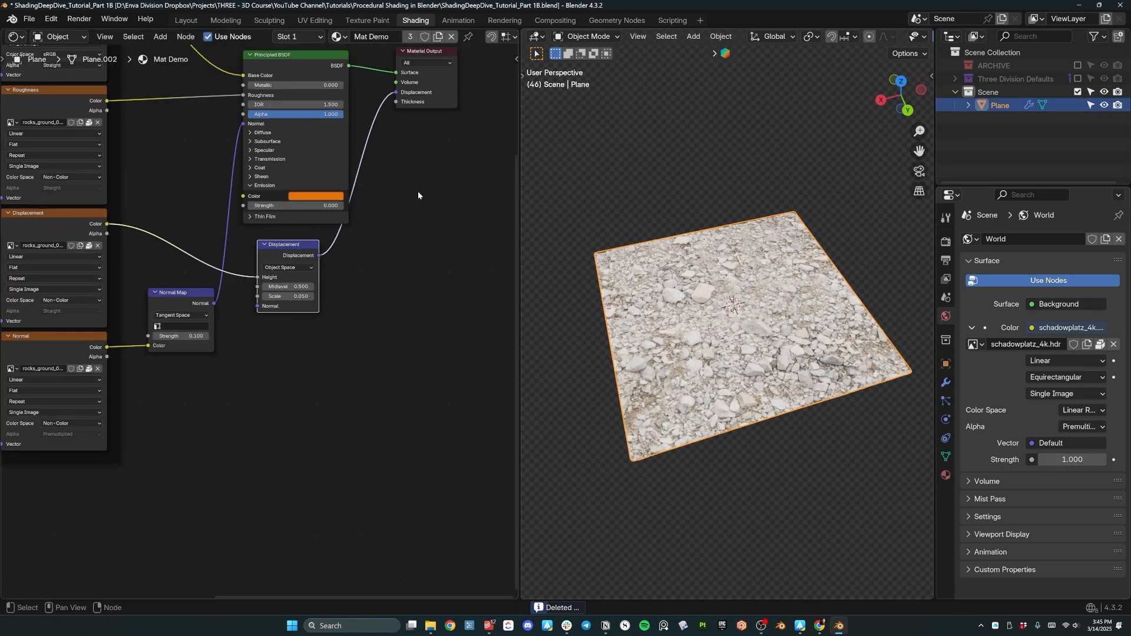
Drag the Mapping frame down and right beside the Textures frame.
{"action": "middle_click_drag", "start_coordinate": [178, 121], "coordinate": [281, 275]}
{"action": "scroll", "coordinate": [280, 277], "scroll_direction": "down", "scroll_amount": 3}
{"action": "middle_click_drag", "start_coordinate": [157, 237], "coordinate": [261, 168]}
{"action": "left_click_drag", "start_coordinate": [46, 242], "coordinate": [84, 298]}
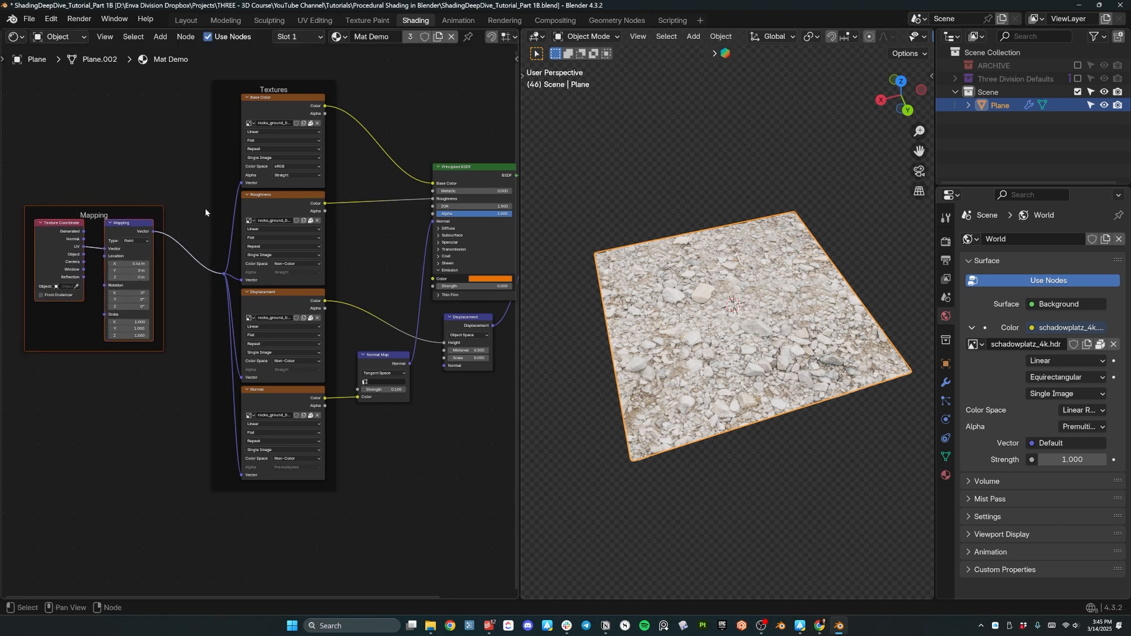
Box-select the Mapping and Textures frames, then leave only the Principled BSDF selected.
{"action": "scroll", "coordinate": [389, 269], "scroll_direction": "down", "scroll_amount": 1}
{"action": "left_click", "coordinate": [429, 193]}
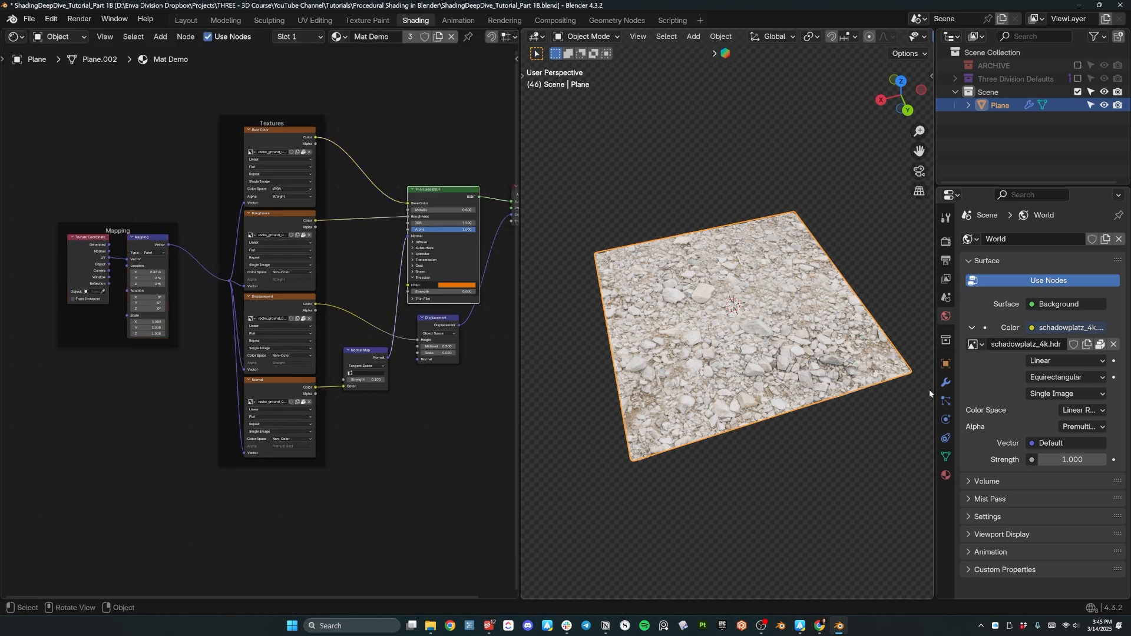
{"action": "left_click", "coordinate": [430, 181]}
{"action": "left_click_drag", "start_coordinate": [373, 118], "coordinate": [102, 449]}
{"action": "left_click", "coordinate": [443, 202]}
{"action": "middle_click_drag", "start_coordinate": [795, 337], "coordinate": [702, 351]}
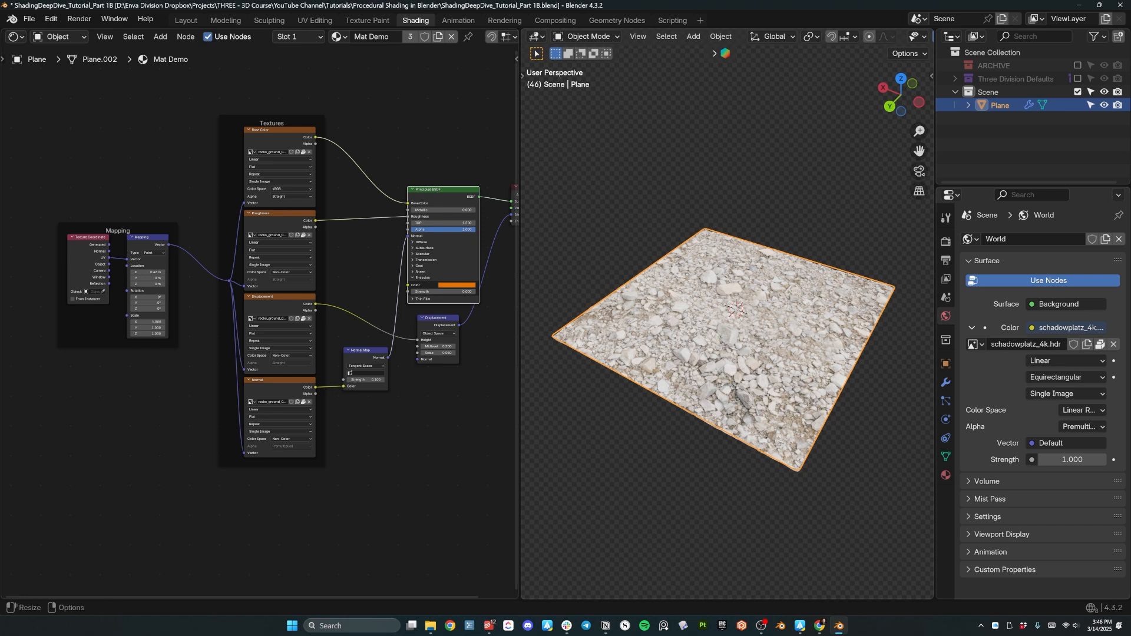
Open the brown_mud_leaves_01_4k.blend folder in Assets, shown as large icons.
{"action": "mouse_move", "coordinate": [431, 625]}
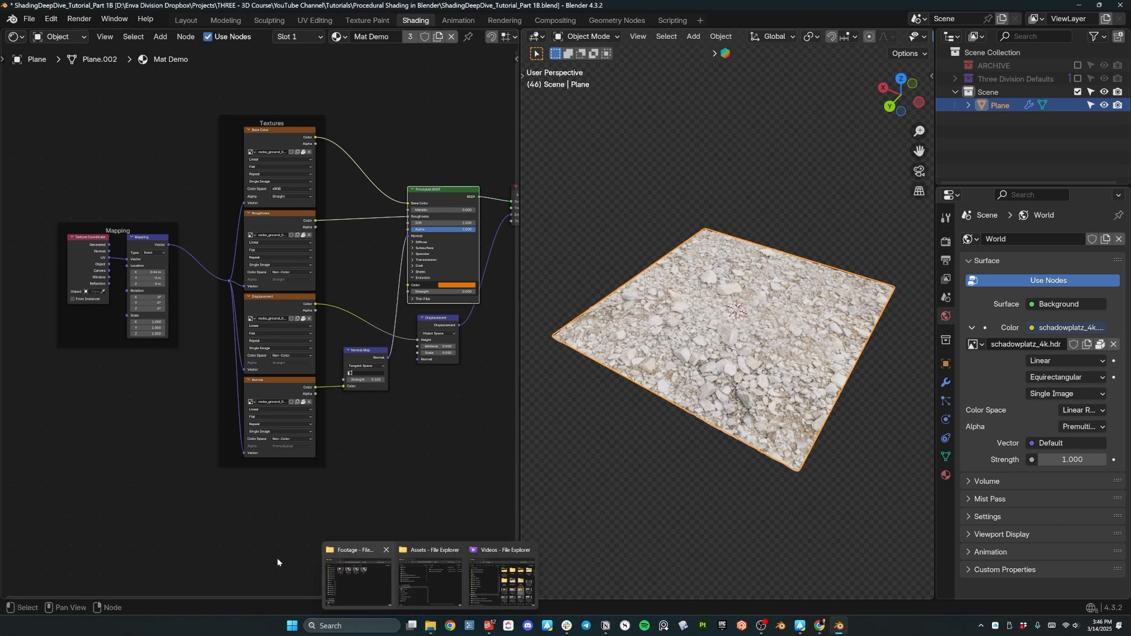
{"action": "left_click", "coordinate": [434, 585]}
{"action": "left_click_drag", "start_coordinate": [444, 196], "coordinate": [495, 170]}
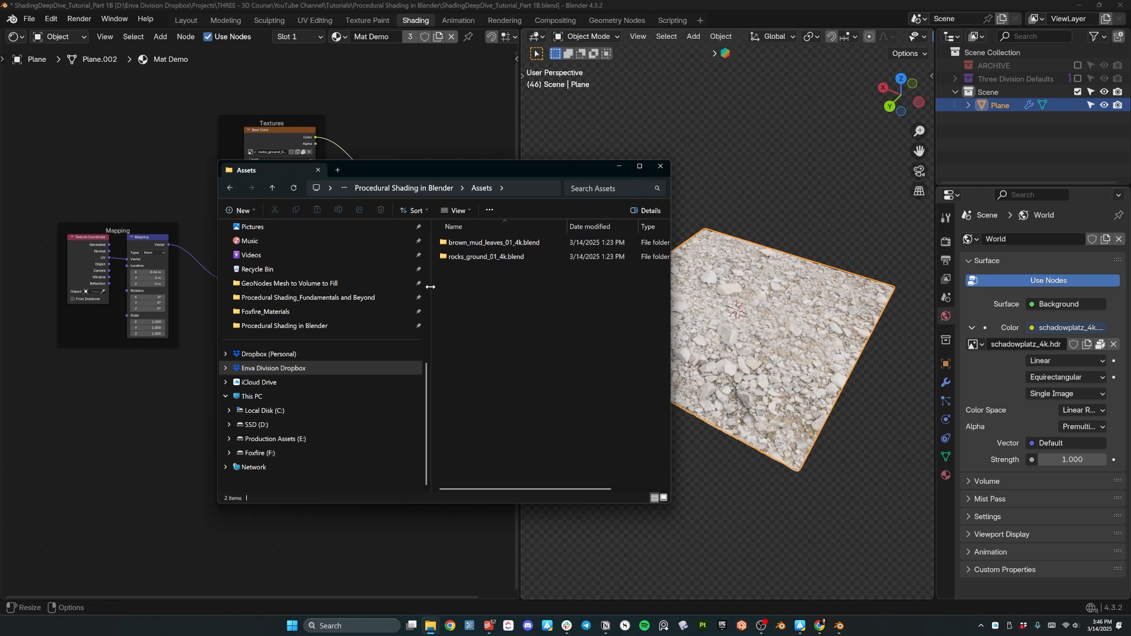
{"action": "left_click_drag", "start_coordinate": [434, 285], "coordinate": [293, 285]}
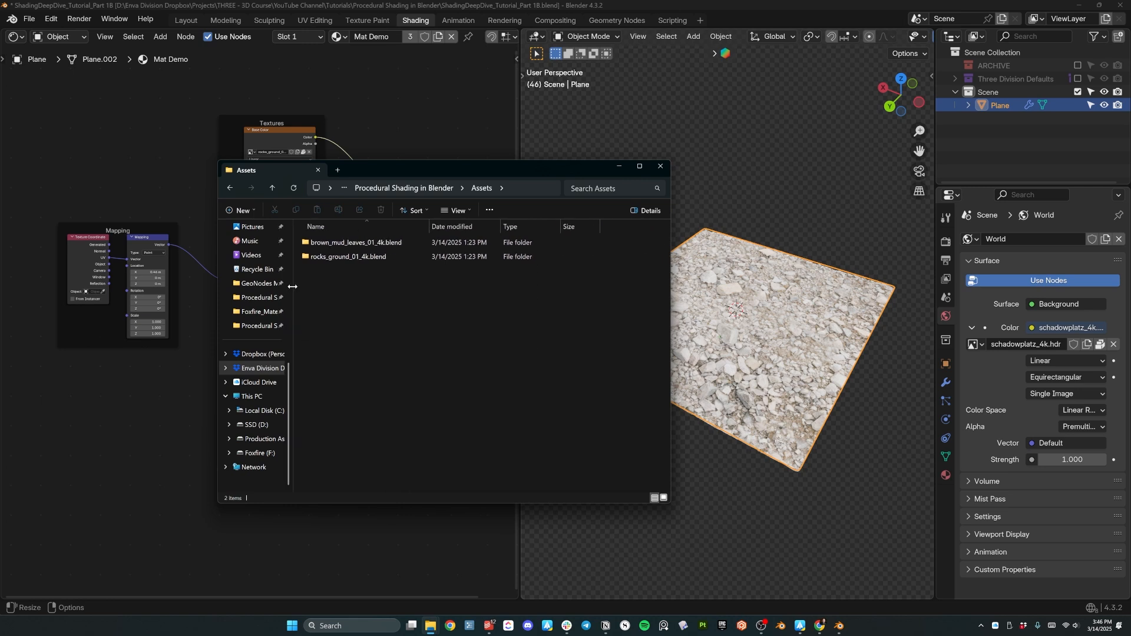
{"action": "double_click", "coordinate": [345, 242]}
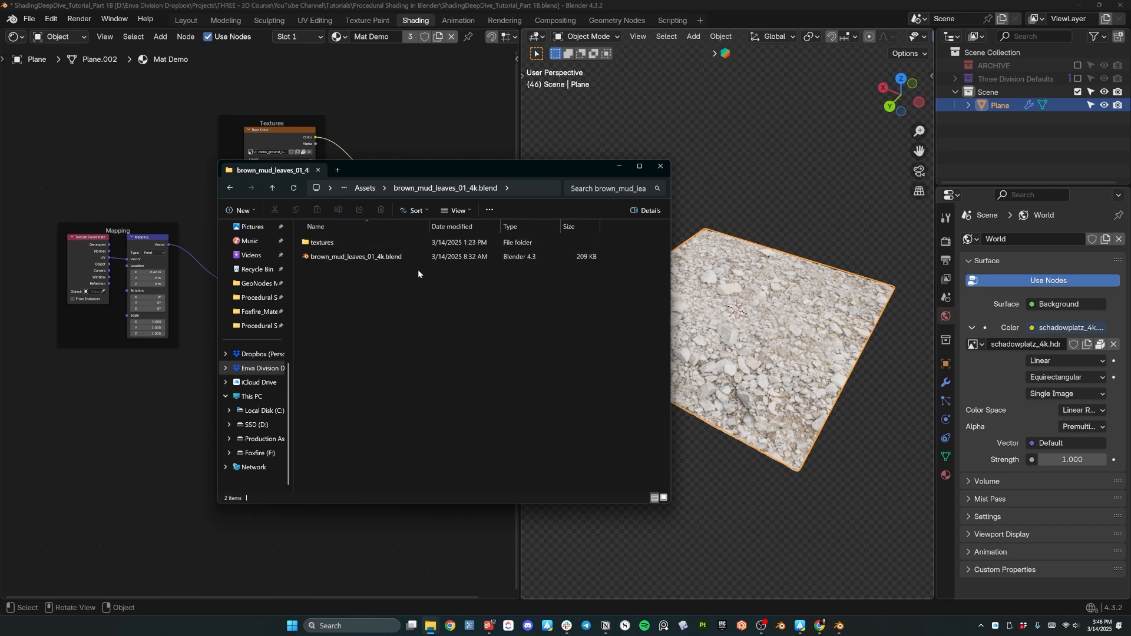
{"action": "left_click", "coordinate": [464, 212]}
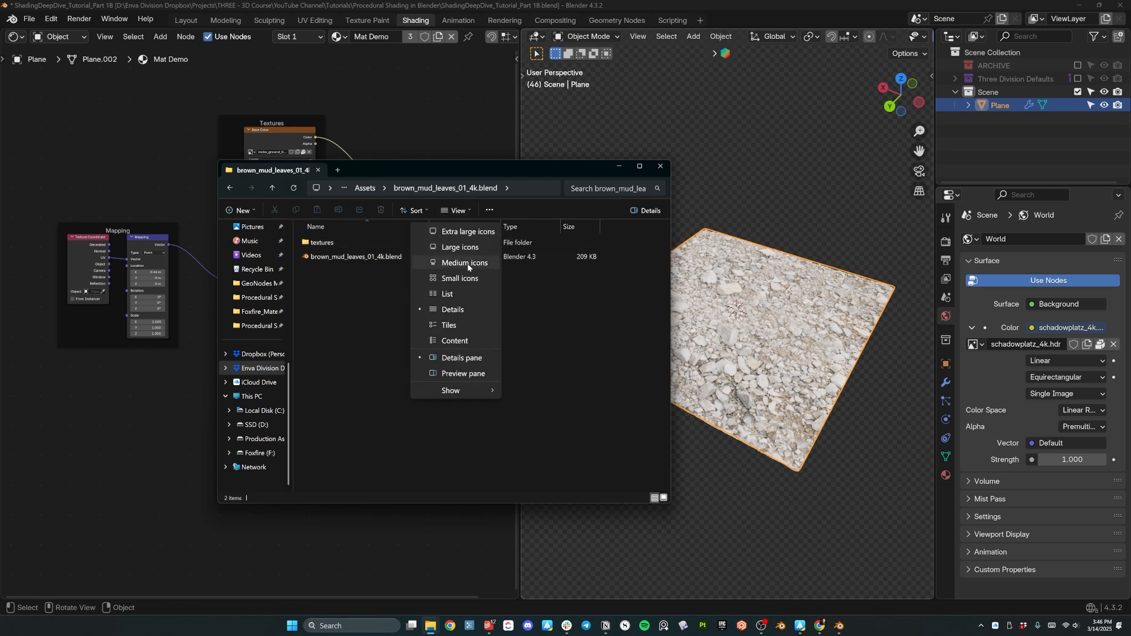
{"action": "left_click", "coordinate": [467, 248]}
Drag the brown_mud_leaves_01_4k.blend file into Blender's 3D viewport.
{"action": "left_click", "coordinate": [377, 282]}
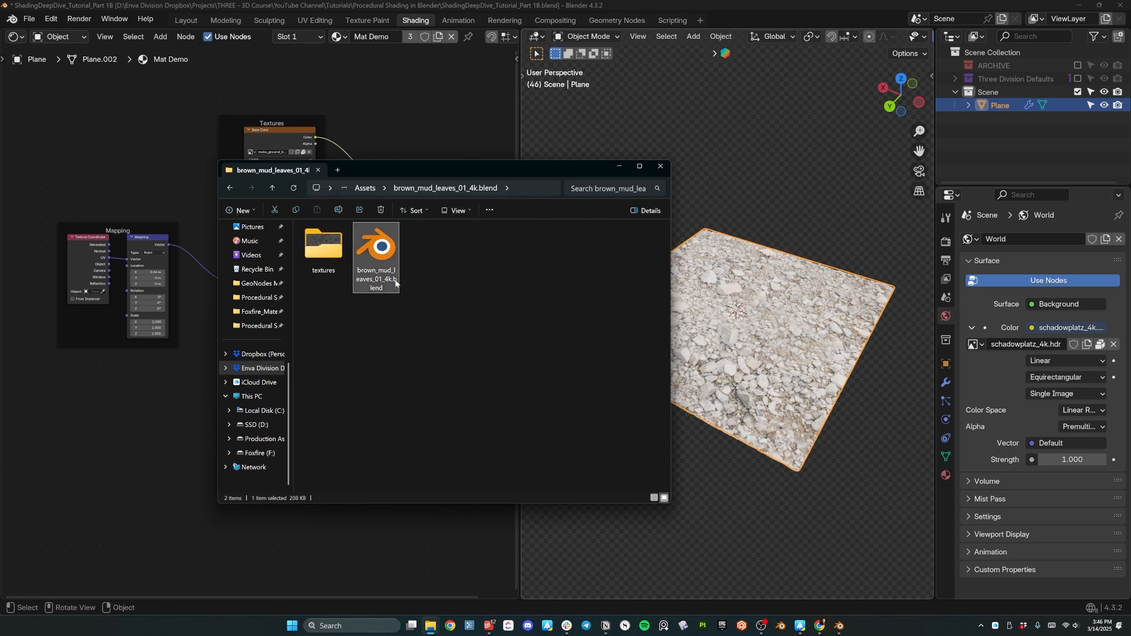
{"action": "left_click_drag", "start_coordinate": [389, 265], "coordinate": [737, 163]}
{"action": "left_click_drag", "start_coordinate": [380, 250], "coordinate": [749, 138]}
{"action": "left_click_drag", "start_coordinate": [590, 168], "coordinate": [454, 184]}
{"action": "left_click_drag", "start_coordinate": [641, 163], "coordinate": [749, 172]}
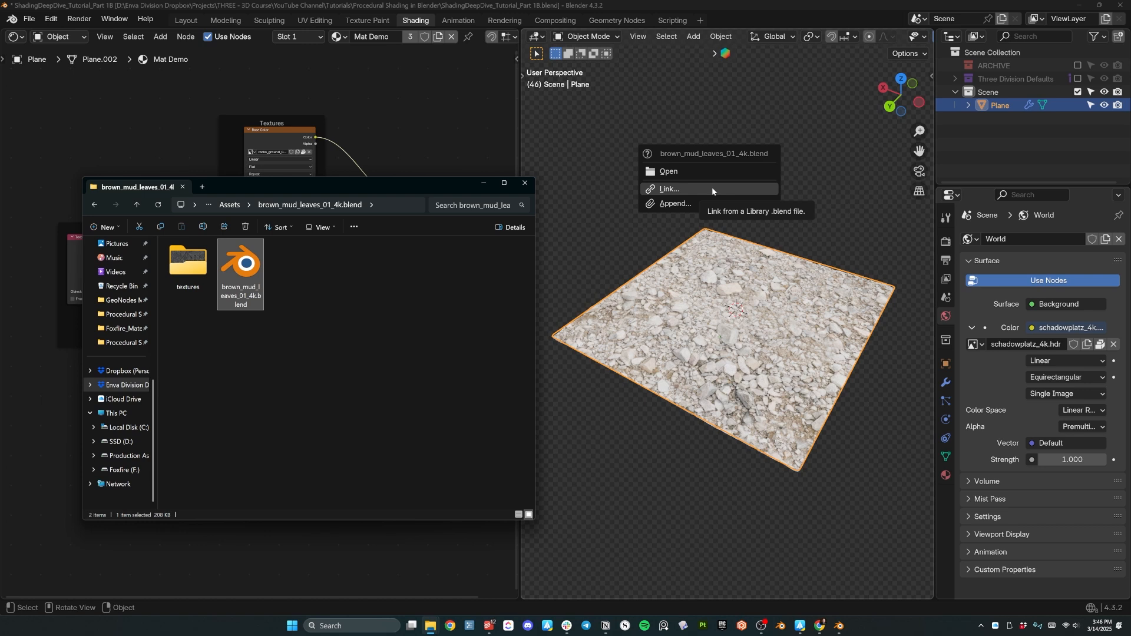
Drop the mud leaves .blend into Blender, choose Append, and browse its Object folder.
{"action": "left_click_drag", "start_coordinate": [260, 268], "coordinate": [630, 145]}
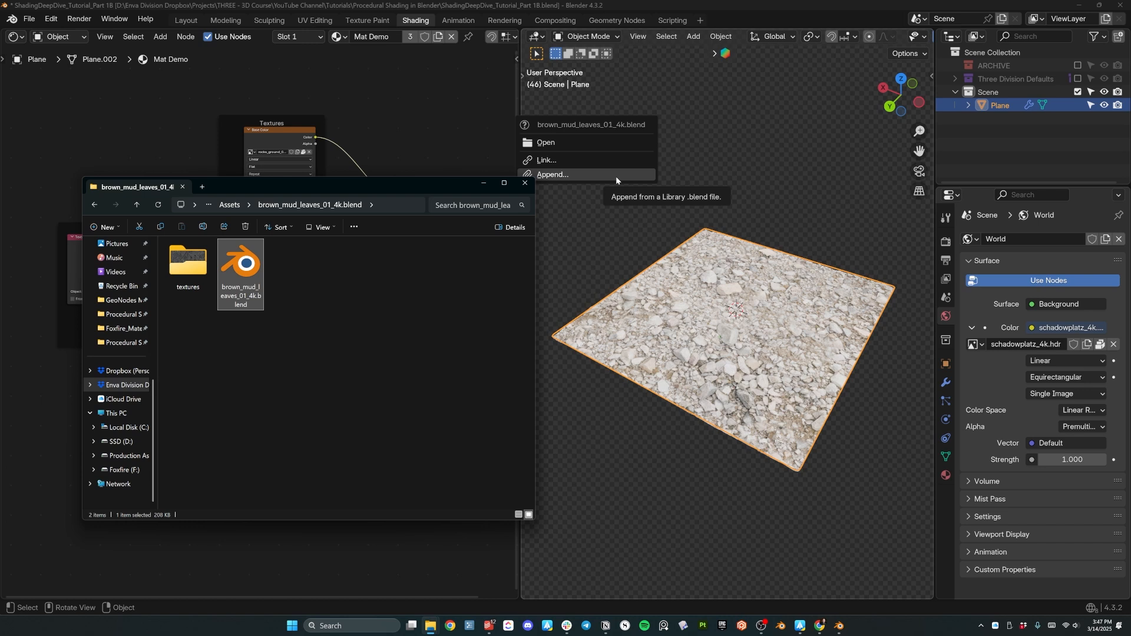
{"action": "left_click", "coordinate": [616, 176]}
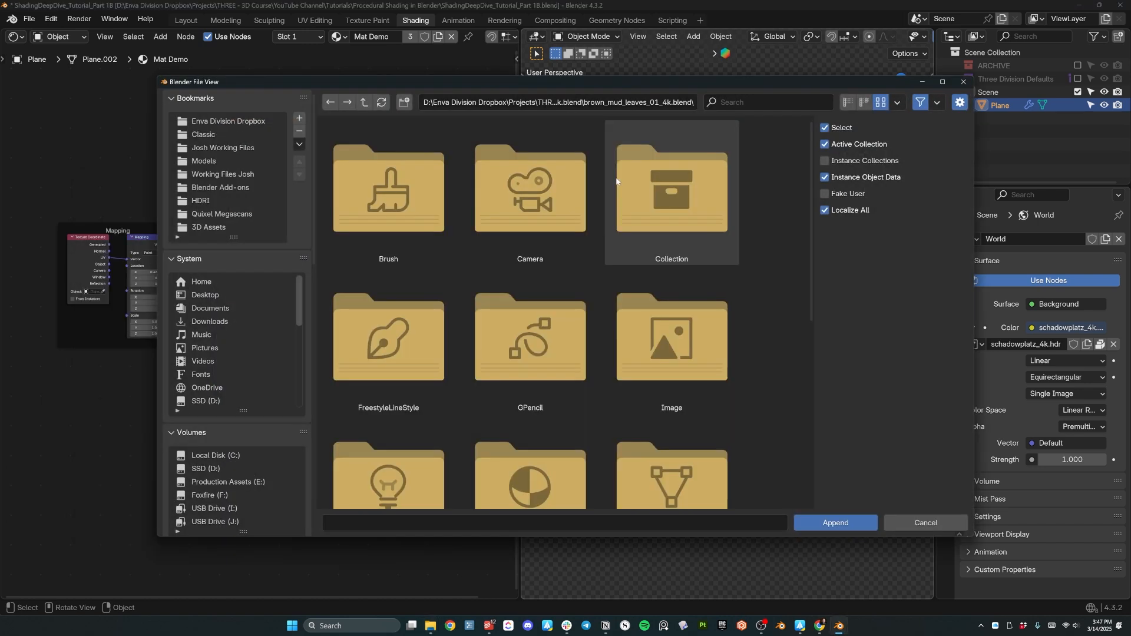
{"action": "scroll", "coordinate": [585, 223], "scroll_direction": "down", "scroll_amount": 5}
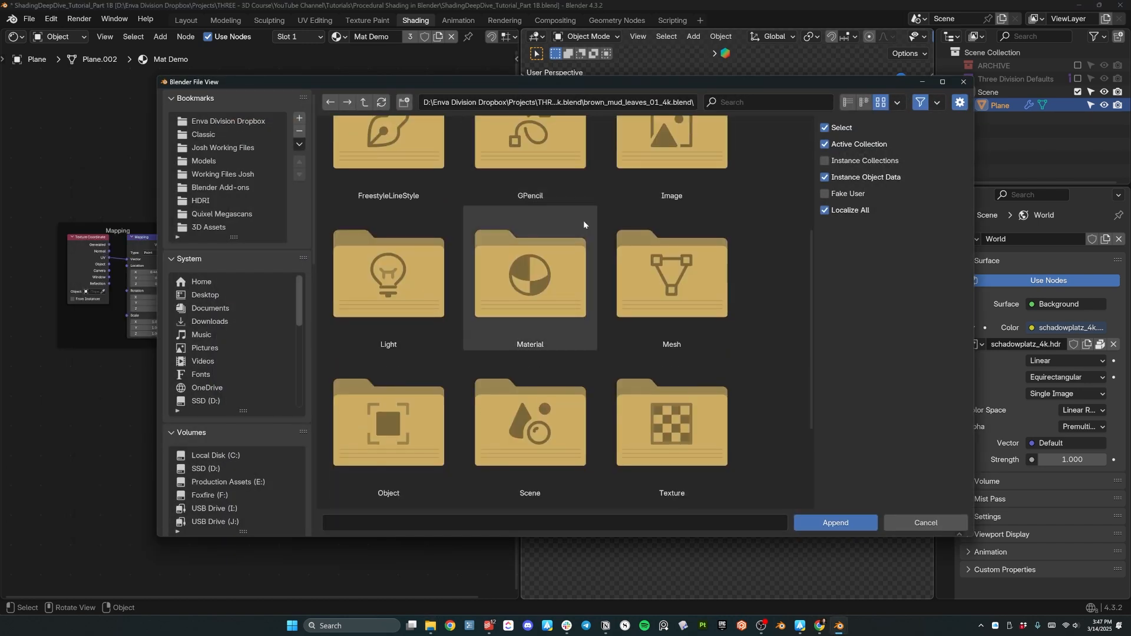
{"action": "scroll", "coordinate": [595, 241], "scroll_direction": "down", "scroll_amount": 3}
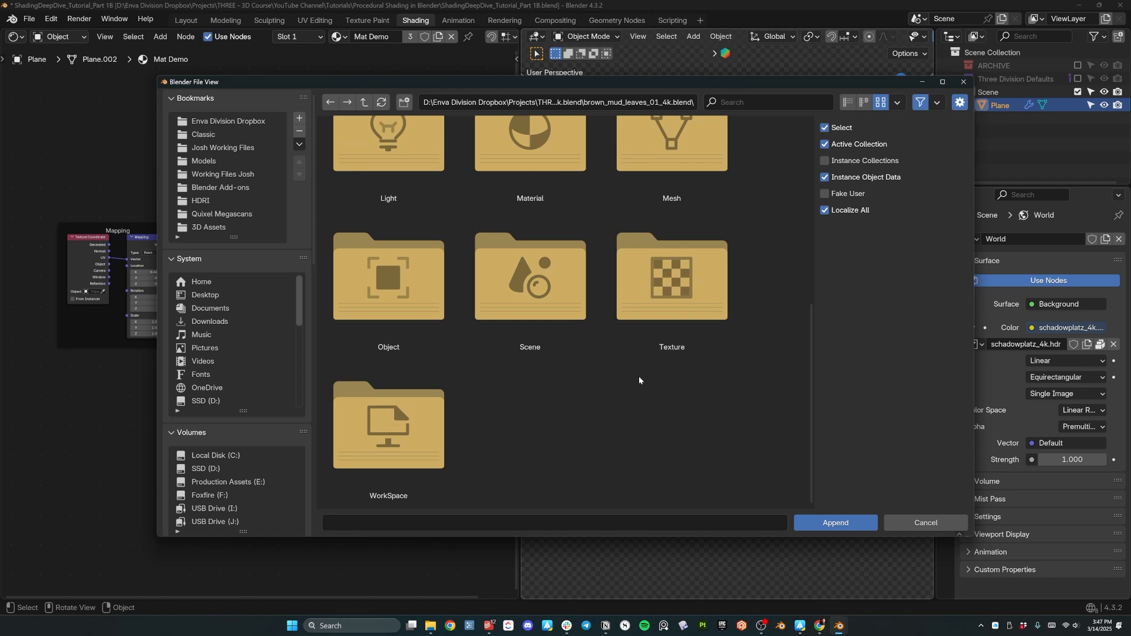
{"action": "double_click", "coordinate": [404, 288]}
Append the brown_mud_leaves_01 material from the file's Material folder.
{"action": "scroll", "coordinate": [401, 248], "scroll_direction": "down", "scroll_amount": 3}
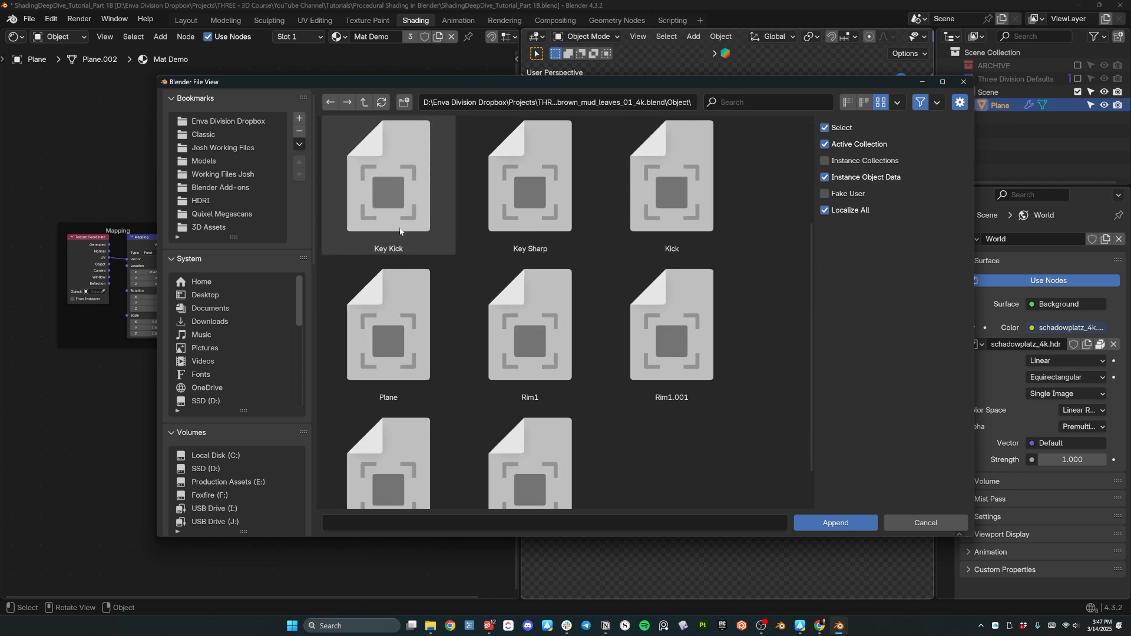
{"action": "scroll", "coordinate": [401, 231], "scroll_direction": "down", "scroll_amount": 2}
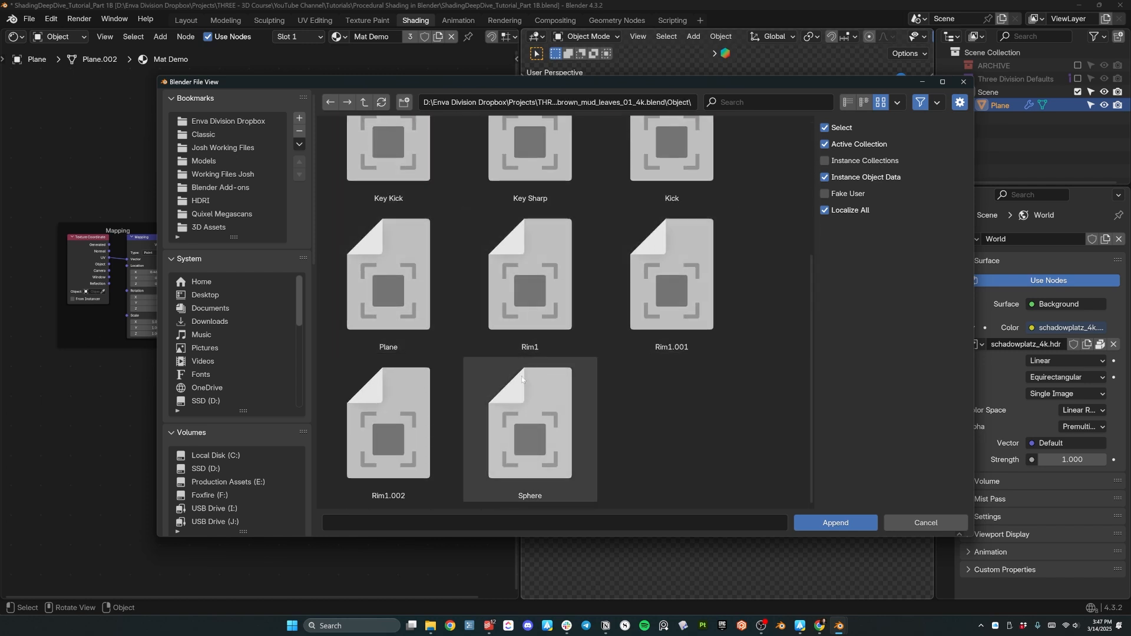
{"action": "scroll", "coordinate": [526, 413], "scroll_direction": "up", "scroll_amount": 1}
{"action": "scroll", "coordinate": [525, 424], "scroll_direction": "down", "scroll_amount": 1}
{"action": "scroll", "coordinate": [394, 354], "scroll_direction": "up", "scroll_amount": 1}
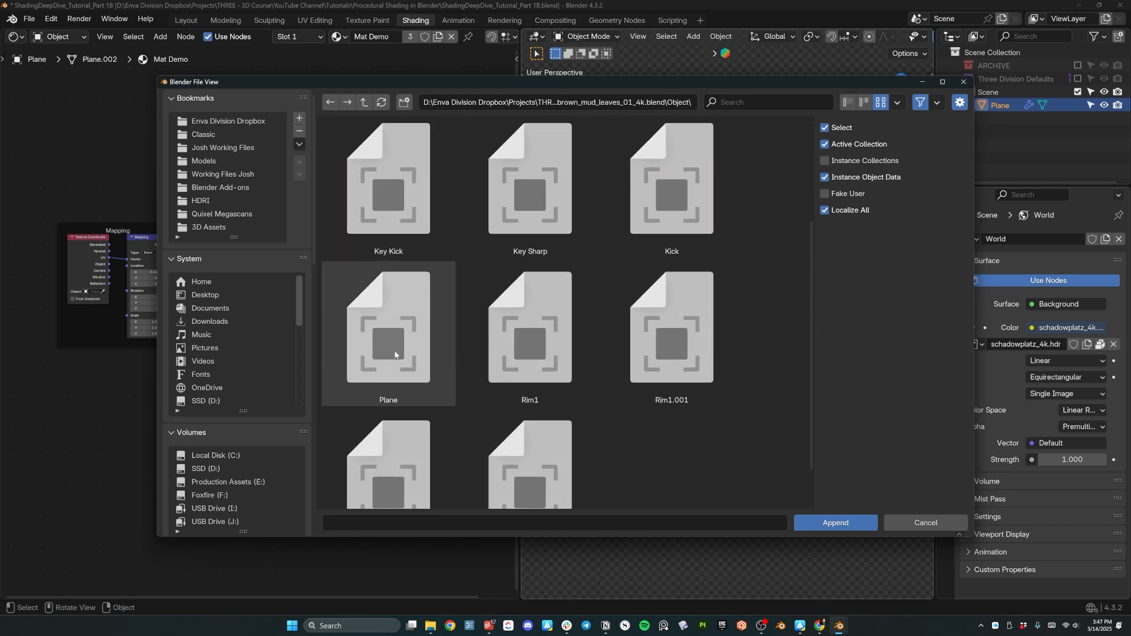
{"action": "scroll", "coordinate": [395, 353], "scroll_direction": "up", "scroll_amount": 2}
{"action": "left_click", "coordinate": [364, 102]}
{"action": "scroll", "coordinate": [548, 325], "scroll_direction": "down", "scroll_amount": 2}
{"action": "double_click", "coordinate": [510, 301]}
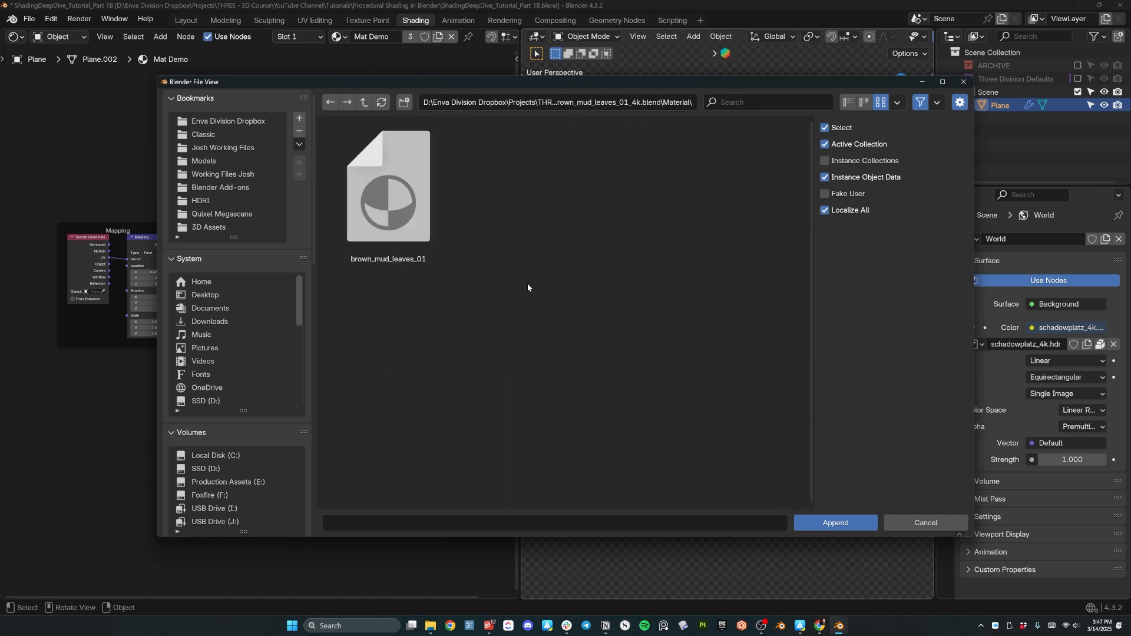
{"action": "left_click", "coordinate": [387, 226]}
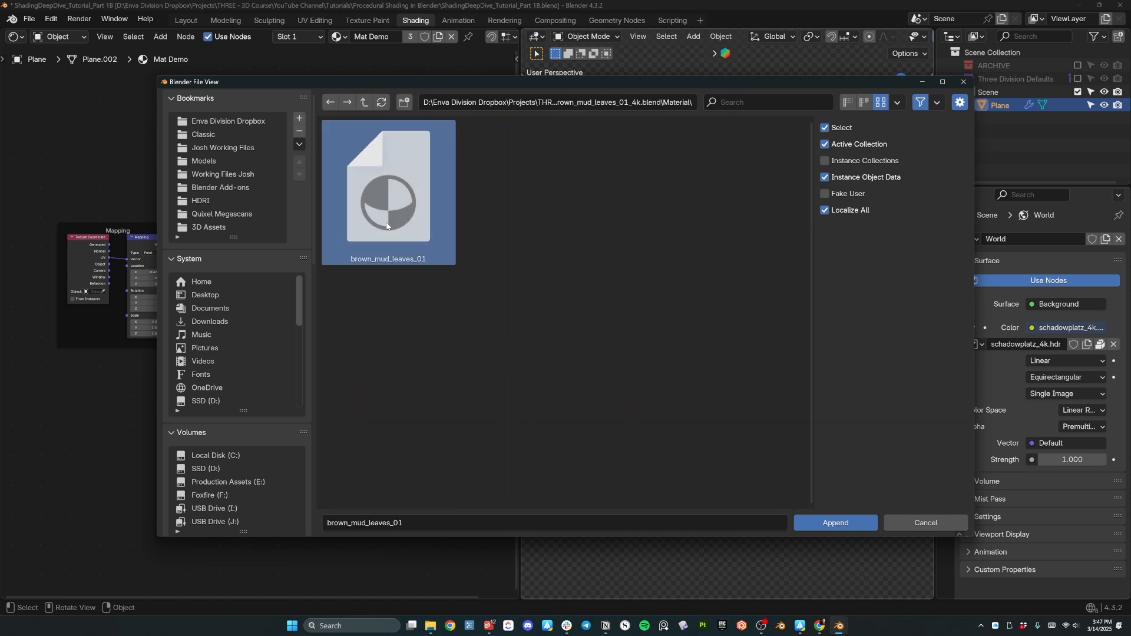
{"action": "left_click", "coordinate": [852, 524]}
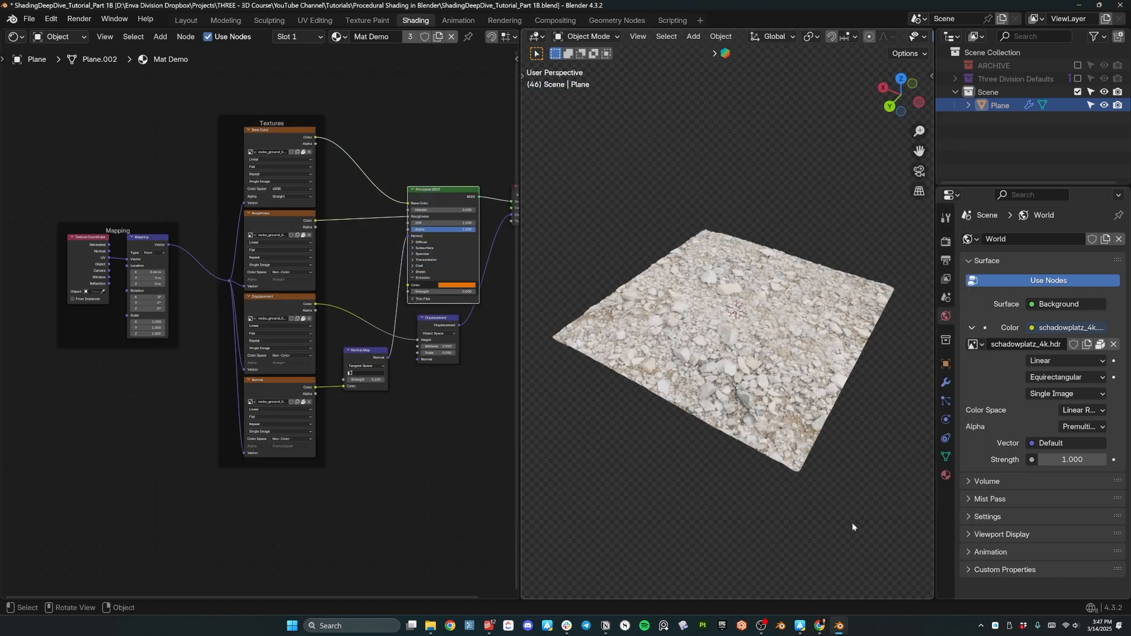
Duplicate the rocky plane and move the copy 2 m along X.
{"action": "middle_click_drag", "start_coordinate": [636, 234], "coordinate": [766, 297]}
{"action": "scroll", "coordinate": [761, 327], "scroll_direction": "down", "scroll_amount": 4}
{"action": "key", "text": "shift+d"}
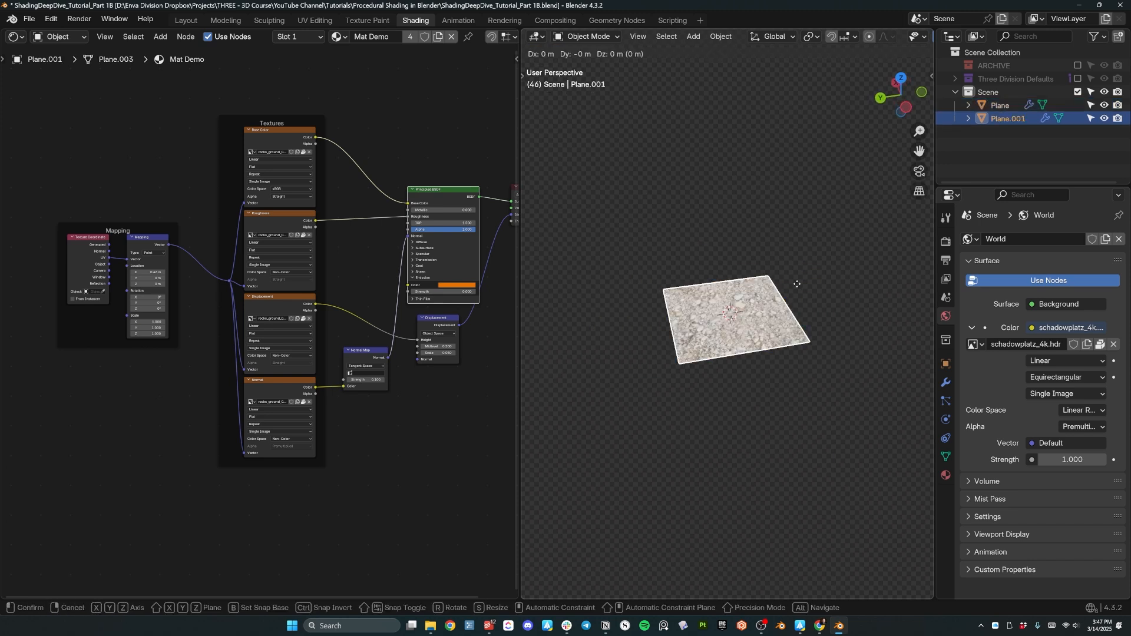
{"action": "right_click", "coordinate": [797, 283]}
{"action": "key", "text": "g"}
{"action": "key", "text": "x"}
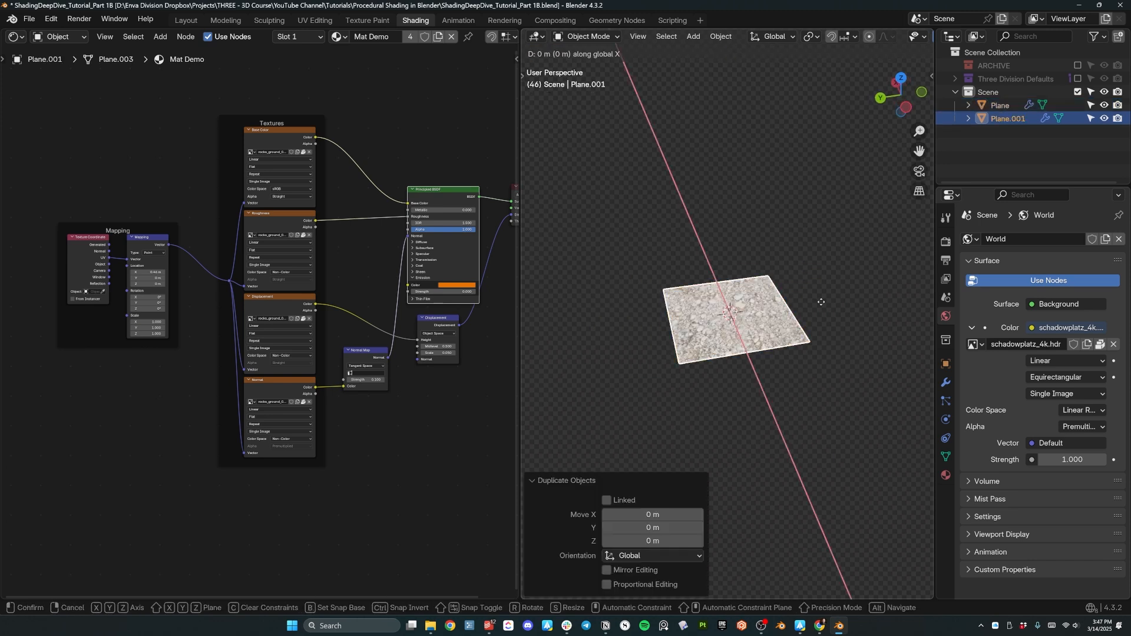
{"action": "key", "text": "2"}
{"action": "key", "text": "Return"}
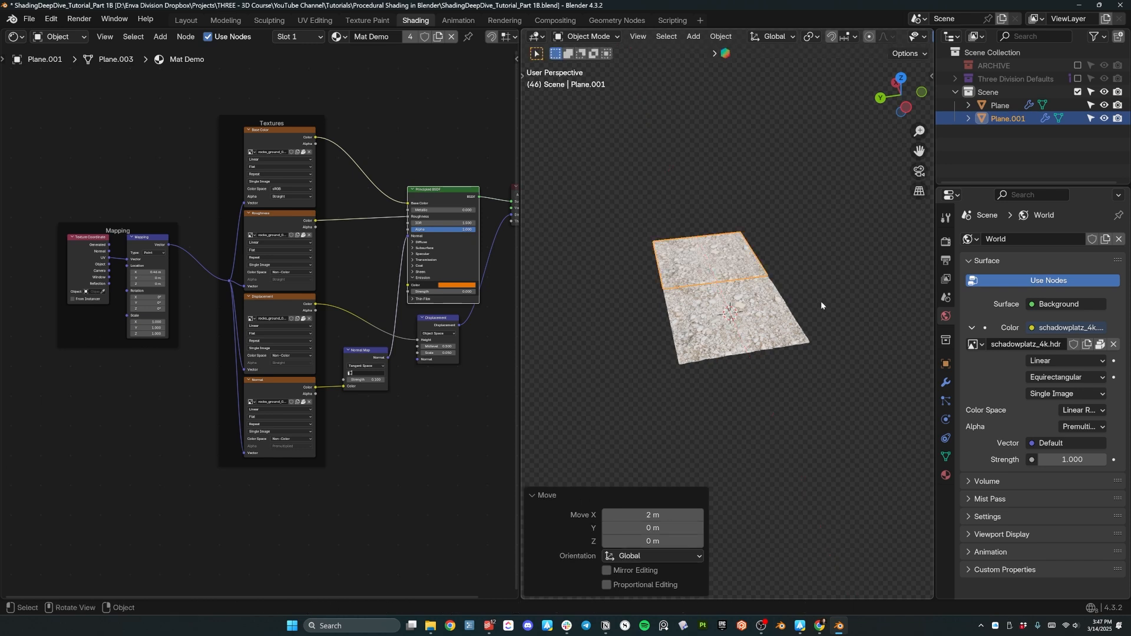
Select the copy, Plane.001, and show its material settings.
{"action": "middle_click_drag", "start_coordinate": [822, 301], "coordinate": [725, 269]}
{"action": "scroll", "coordinate": [724, 270], "scroll_direction": "up", "scroll_amount": 5}
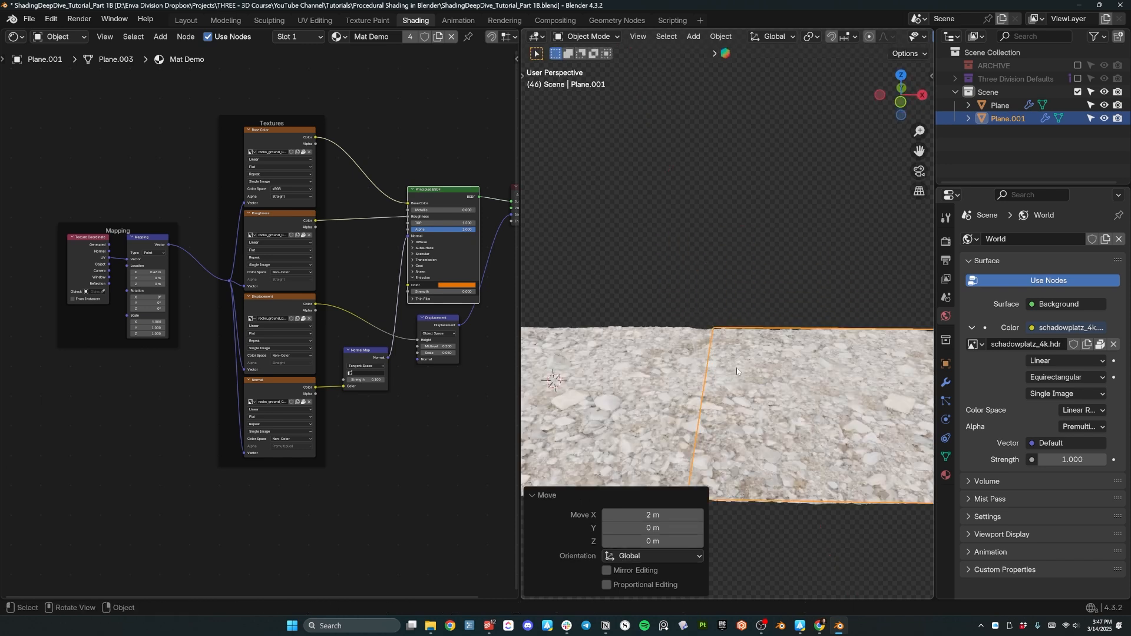
{"action": "left_click", "coordinate": [765, 402]}
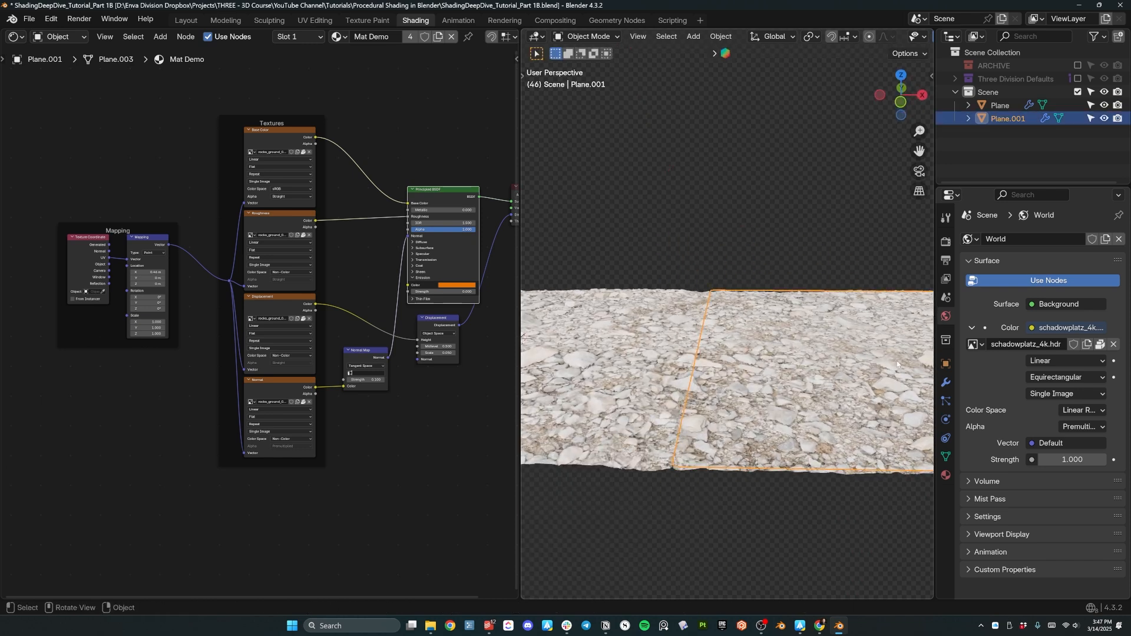
{"action": "left_click", "coordinate": [947, 477]}
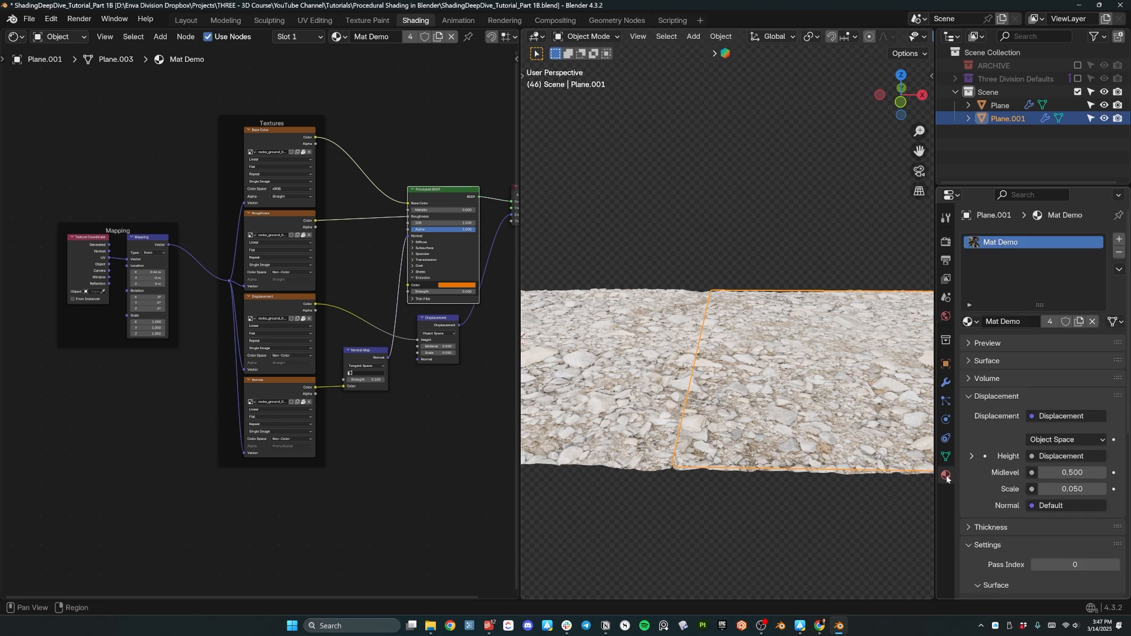
Assign the brown_mud_leaves_01 material to Plane.001.
{"action": "left_click", "coordinate": [970, 322]}
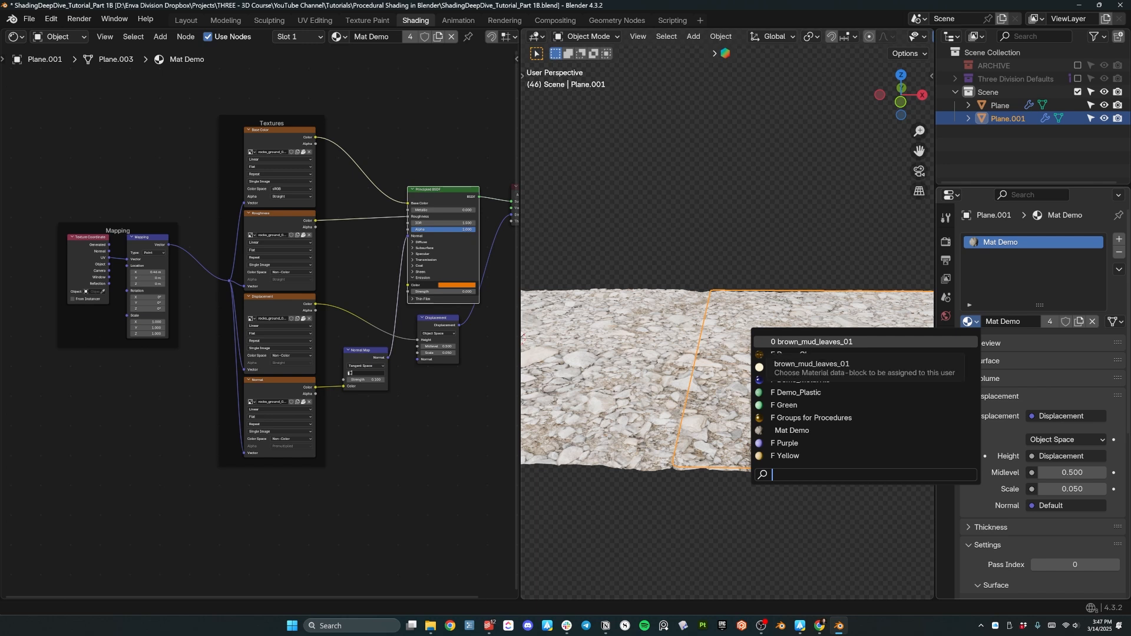
{"action": "left_click", "coordinate": [780, 342]}
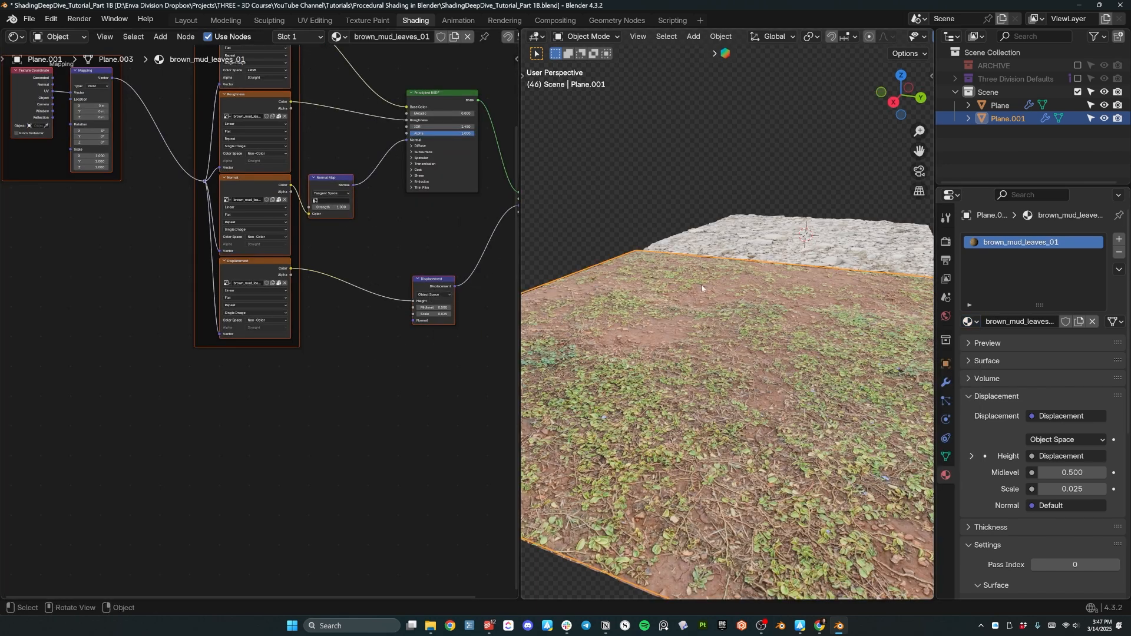
{"action": "middle_click_drag", "start_coordinate": [745, 330], "coordinate": [725, 317]}
{"action": "key", "text": "alt+a"}
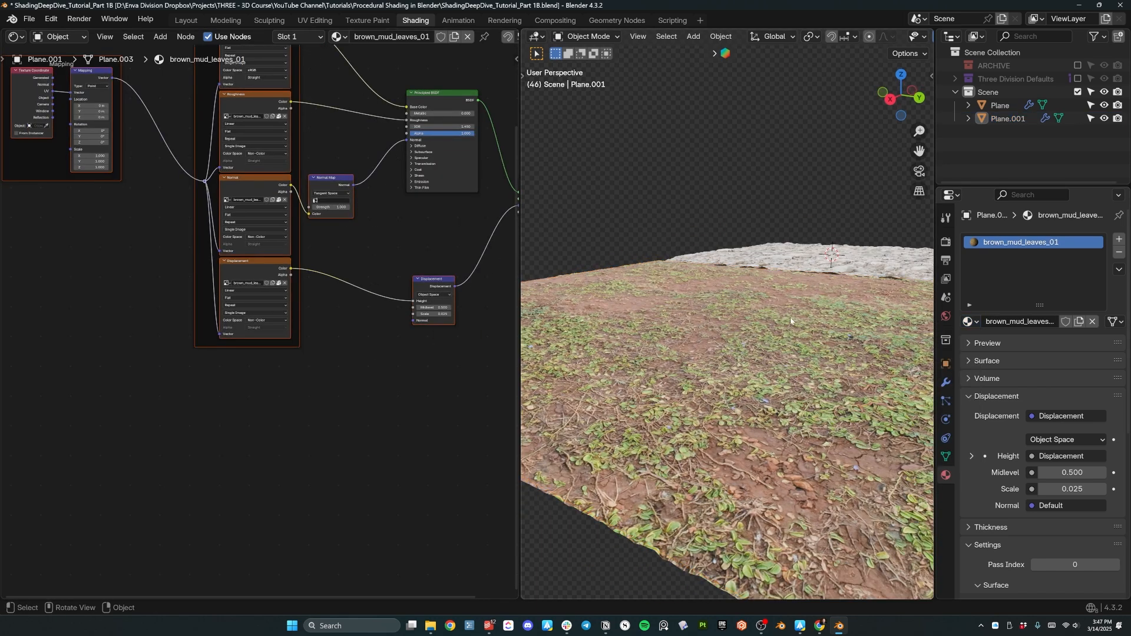
{"action": "middle_click_drag", "start_coordinate": [769, 288], "coordinate": [698, 298]}
Inspect the mud material's Displacement node, then select the rocky Plane's node graph.
{"action": "middle_click_drag", "start_coordinate": [409, 254], "coordinate": [387, 315]}
{"action": "left_click_drag", "start_coordinate": [414, 340], "coordinate": [378, 305]}
{"action": "scroll", "coordinate": [379, 308], "scroll_direction": "up", "scroll_amount": 6}
{"action": "mouse_move", "coordinate": [666, 357]}
{"action": "middle_mouse_down"}
{"action": "mouse_move", "coordinate": [660, 331]}
{"action": "mouse_move", "coordinate": [654, 348]}
{"action": "middle_mouse_up"}
{"action": "scroll", "coordinate": [489, 292], "scroll_direction": "up", "scroll_amount": 2}
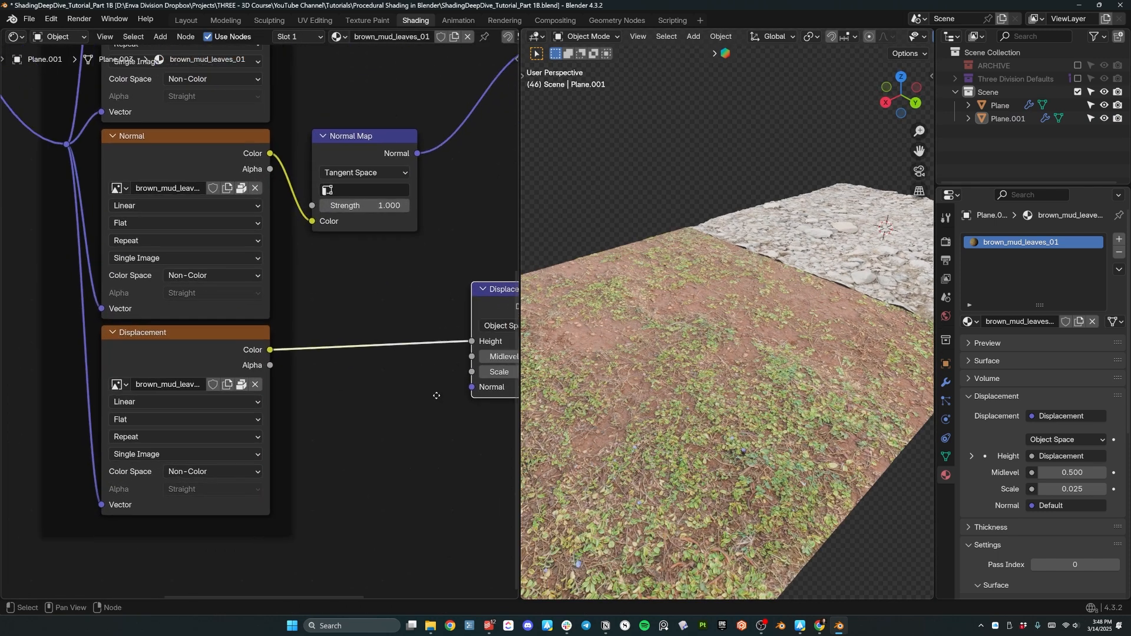
{"action": "middle_click_drag", "start_coordinate": [463, 386], "coordinate": [432, 366]}
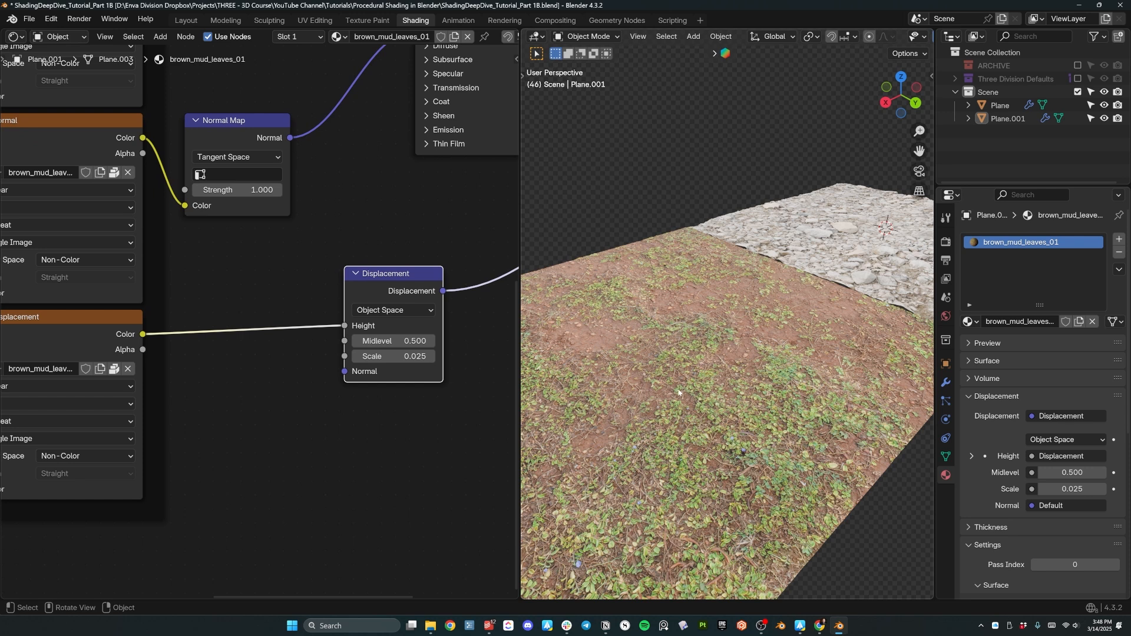
{"action": "middle_click_drag", "start_coordinate": [809, 333], "coordinate": [580, 329]}
{"action": "left_click", "coordinate": [678, 321]}
{"action": "middle_click_drag", "start_coordinate": [378, 380], "coordinate": [239, 267]}
Set the rock Displacement node's Scale to 0.025.
{"action": "double_click", "coordinate": [354, 423]}
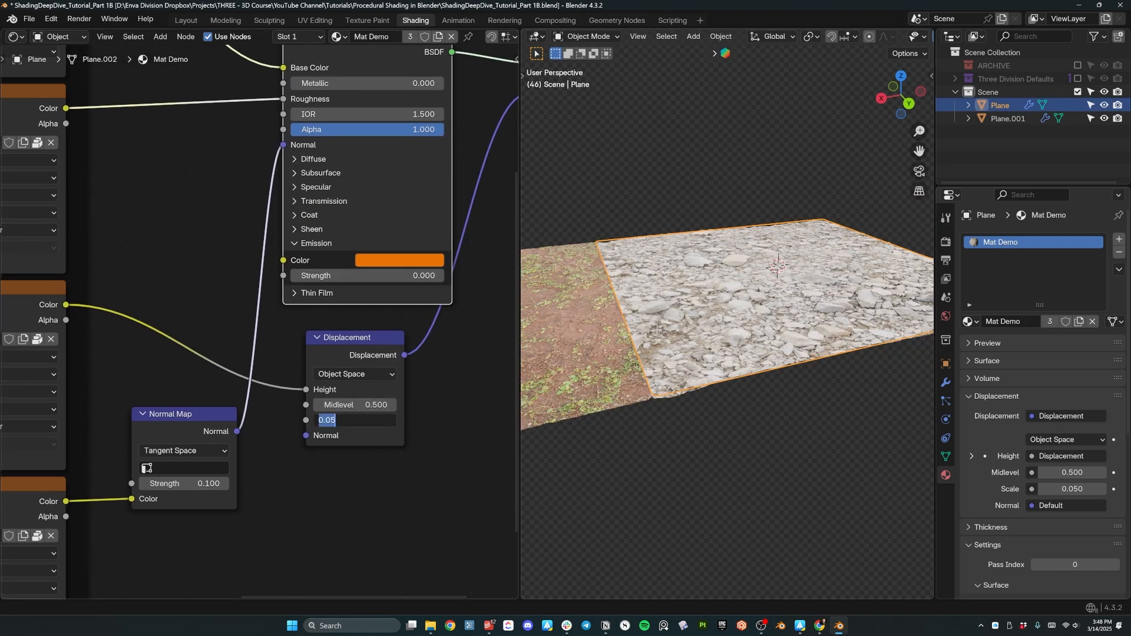
{"action": "type", "text": ".025"}
{"action": "key", "text": "Return"}
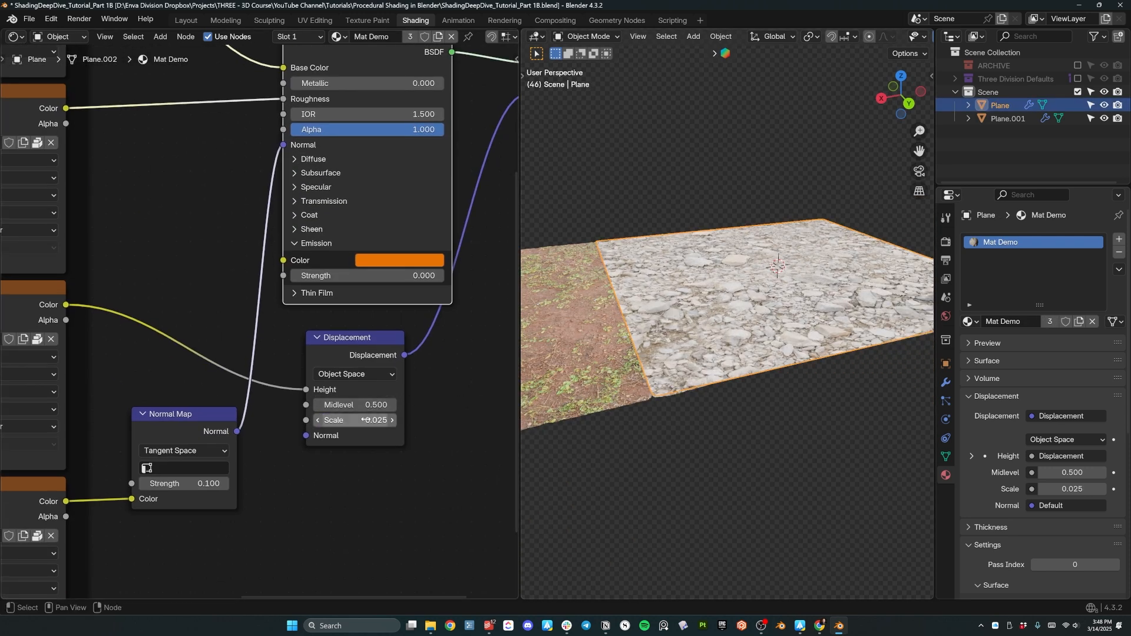
Select both planes and orbit around them to compare the rock-mud seam.
{"action": "left_click", "coordinate": [627, 455]}
{"action": "middle_click_drag", "start_coordinate": [655, 428], "coordinate": [692, 359]}
{"action": "key", "text": "a"}
{"action": "middle_click_drag", "start_coordinate": [780, 414], "coordinate": [729, 418]}
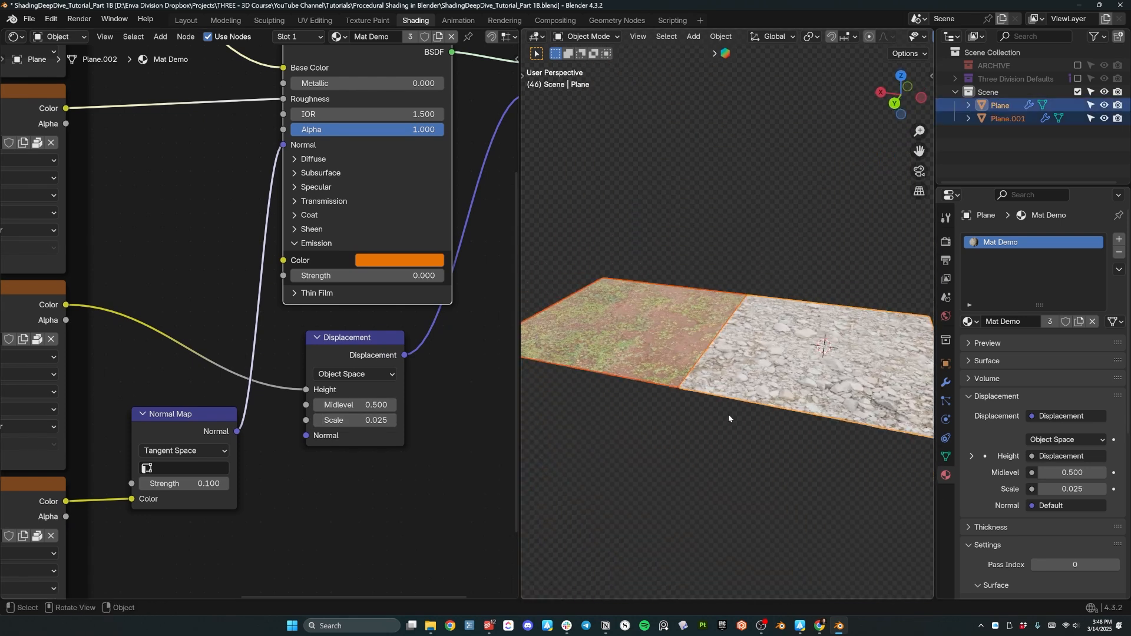
{"action": "scroll", "coordinate": [729, 415], "scroll_direction": "down", "scroll_amount": 1}
{"action": "scroll", "coordinate": [716, 378], "scroll_direction": "up", "scroll_amount": 4}
{"action": "middle_click_drag", "start_coordinate": [716, 378], "coordinate": [730, 401]}
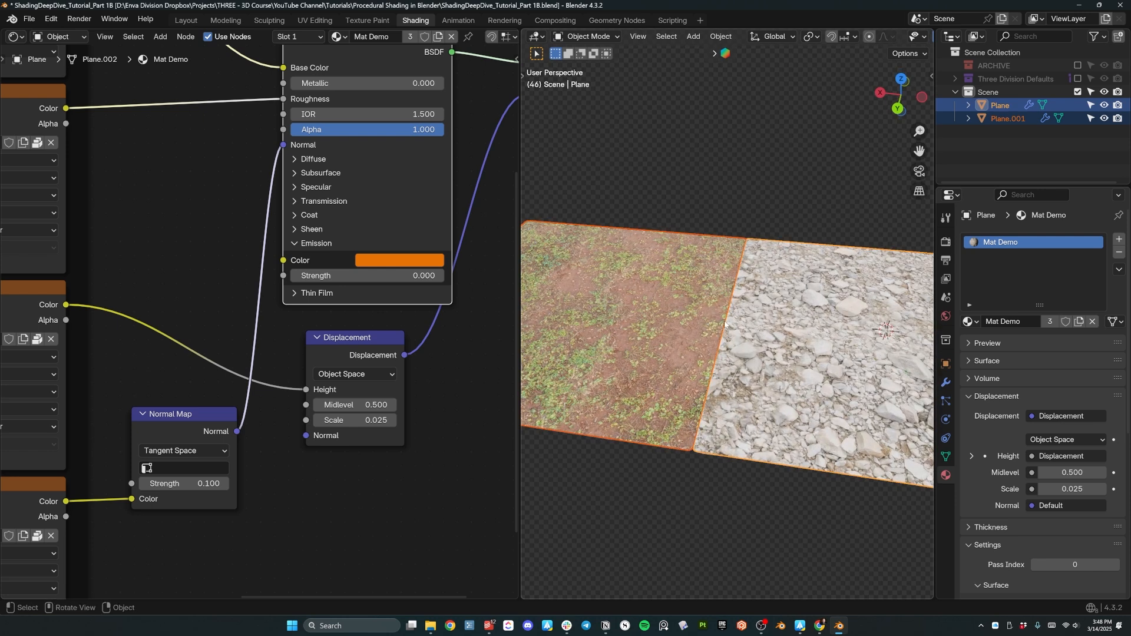
{"action": "middle_click_drag", "start_coordinate": [597, 334], "coordinate": [652, 384]}
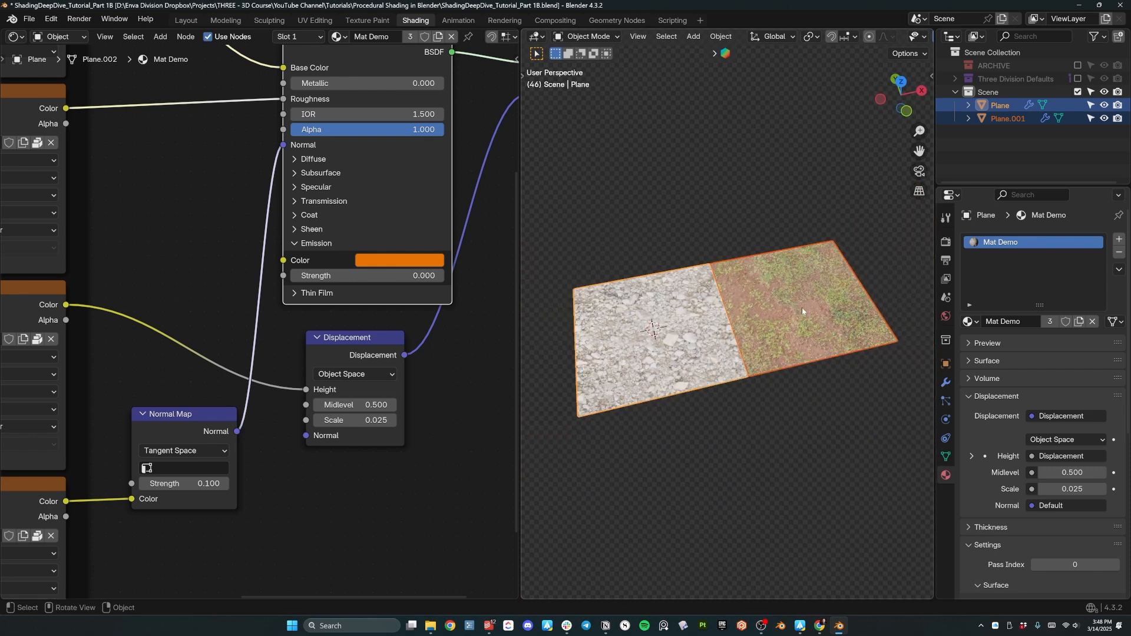
{"action": "middle_click_drag", "start_coordinate": [803, 311], "coordinate": [625, 285]}
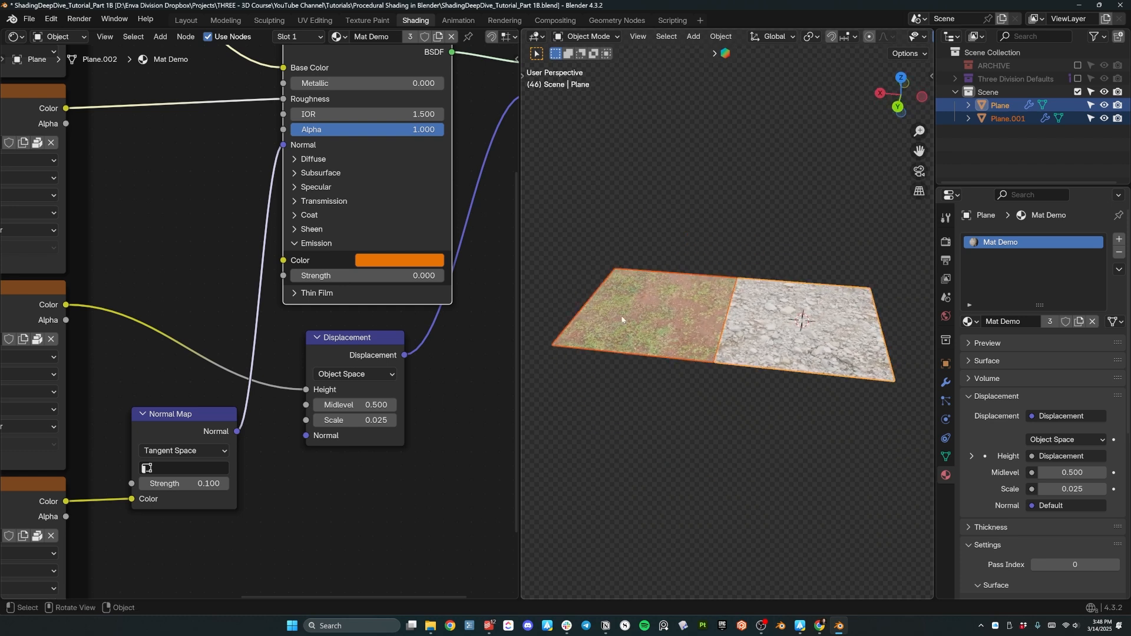
{"action": "scroll", "coordinate": [622, 320], "scroll_direction": "up", "scroll_amount": 4}
{"action": "middle_click_drag", "start_coordinate": [663, 340], "coordinate": [684, 412]}
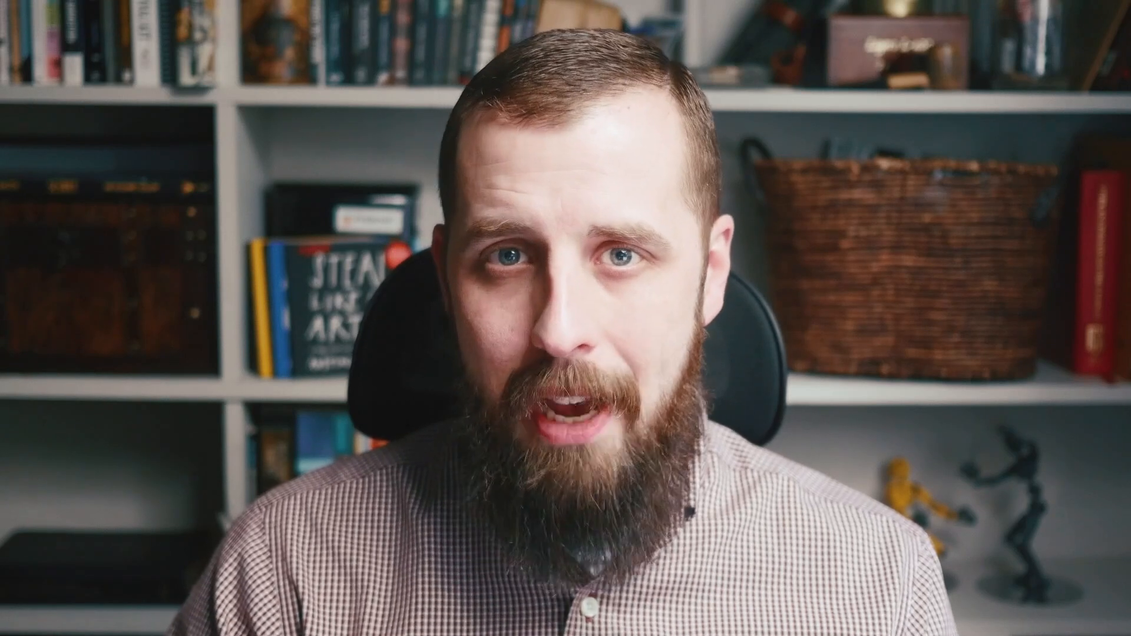